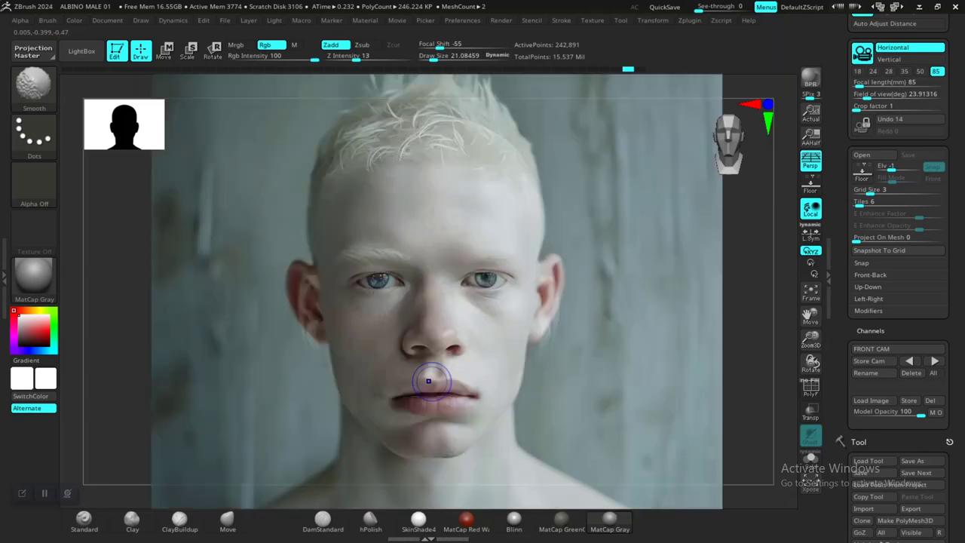
Build up a ridge along the upper lip's border with the Standard brush at a draw size of about 10.4.
{"action": "key", "text": "shift+z"}
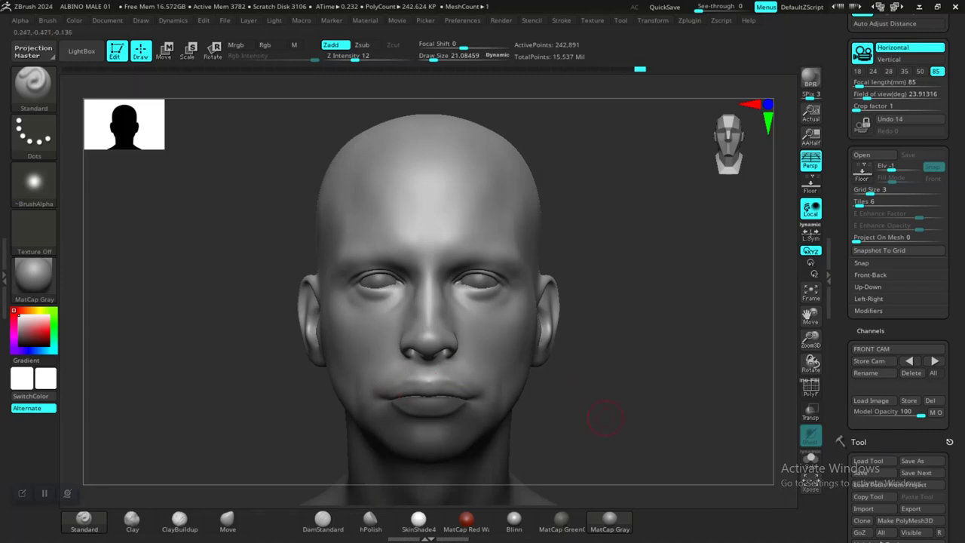
{"action": "mouse_move", "coordinate": [605, 418]}
{"action": "left_mouse_down", "text": "alt"}
{"action": "mouse_move", "coordinate": [574, 362]}
{"action": "mouse_move", "coordinate": [661, 377]}
{"action": "mouse_move", "coordinate": [578, 374]}
{"action": "mouse_move", "coordinate": [579, 354]}
{"action": "mouse_move", "coordinate": [607, 356]}
{"action": "left_mouse_up", "text": "alt"}
{"action": "key", "text": "space"}
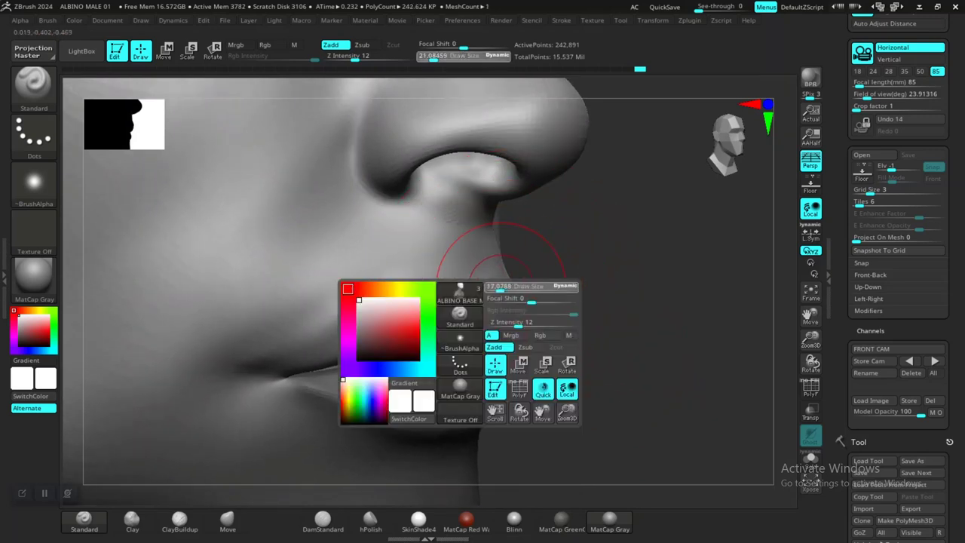
{"action": "key", "text": "space"}
{"action": "left_click", "coordinate": [503, 292]}
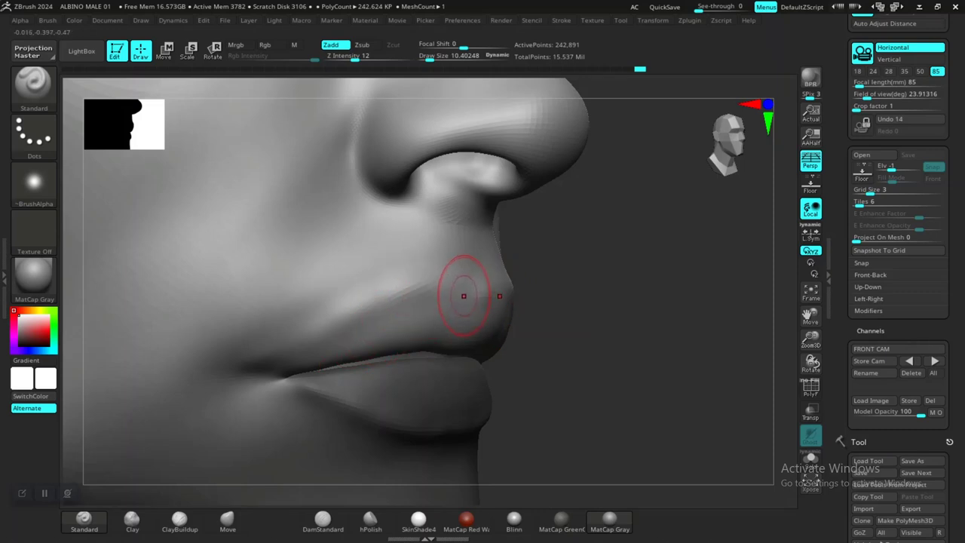
{"action": "mouse_move", "coordinate": [464, 296]}
{"action": "left_mouse_down"}
{"action": "mouse_move", "coordinate": [478, 291]}
{"action": "mouse_move", "coordinate": [385, 303]}
{"action": "mouse_move", "coordinate": [249, 373]}
{"action": "left_mouse_up"}
{"action": "right_click_drag", "start_coordinate": [534, 332], "coordinate": [405, 311]}
{"action": "right_click_drag", "start_coordinate": [511, 295], "coordinate": [416, 295]}
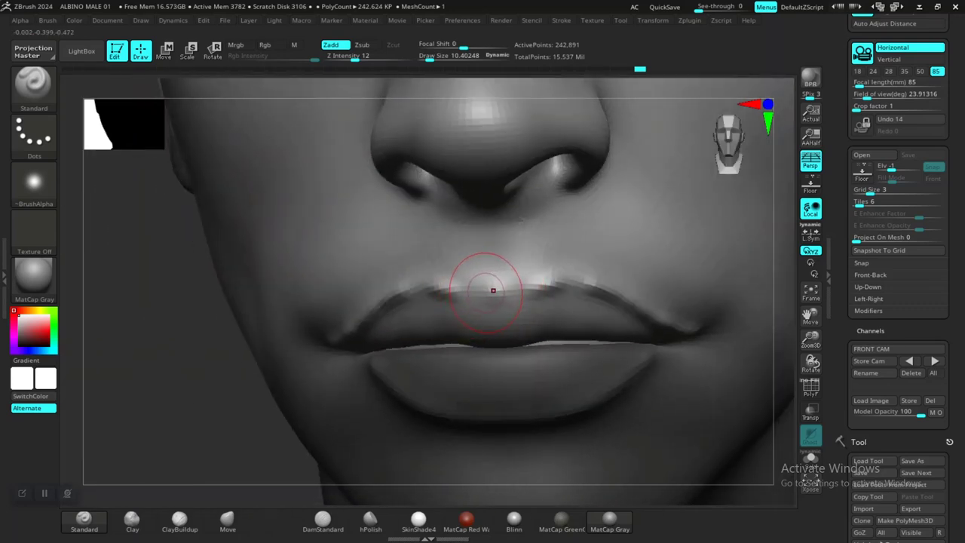
{"action": "mouse_move", "coordinate": [493, 290]}
{"action": "left_mouse_down"}
{"action": "mouse_move", "coordinate": [432, 294]}
{"action": "mouse_move", "coordinate": [375, 326]}
{"action": "left_mouse_up"}
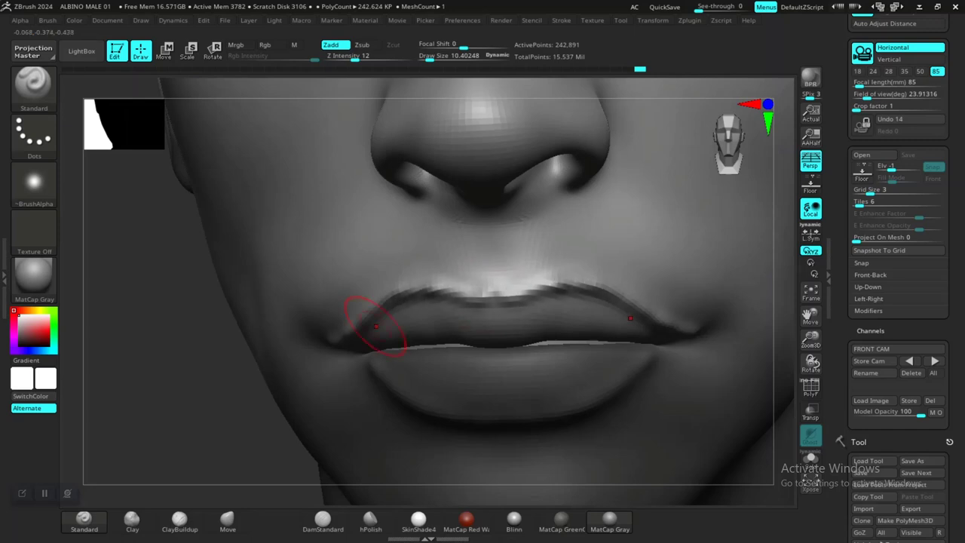
{"action": "right_click_drag", "start_coordinate": [186, 423], "coordinate": [188, 332], "text": "ctrl"}
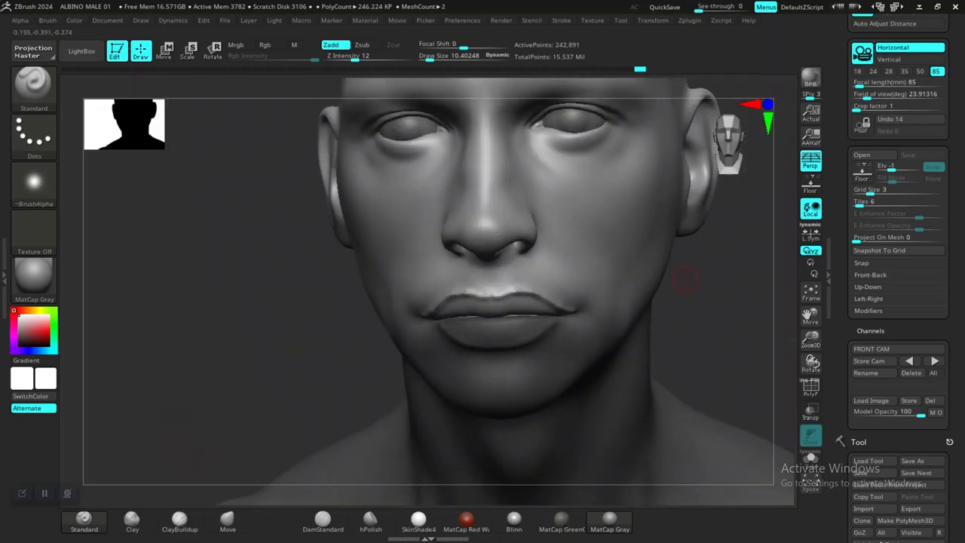
Smooth the ridge along the upper lip's border from the mouth corner to the Cupid's bow, redoing the last smoothing stroke.
{"action": "mouse_move", "coordinate": [585, 298]}
{"action": "right_mouse_down"}
{"action": "mouse_move", "coordinate": [677, 315]}
{"action": "mouse_move", "coordinate": [573, 355]}
{"action": "mouse_move", "coordinate": [611, 331]}
{"action": "right_mouse_up"}
{"action": "left_click_drag", "start_coordinate": [356, 293], "coordinate": [390, 298], "text": "shift"}
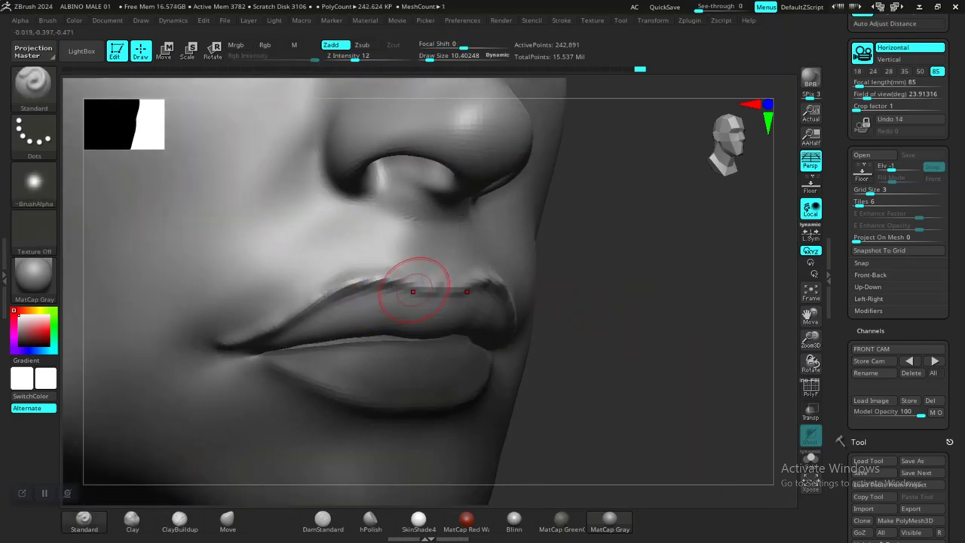
{"action": "right_click_drag", "start_coordinate": [642, 308], "coordinate": [575, 307], "text": "shift"}
{"action": "mouse_move", "coordinate": [654, 327]}
{"action": "right_mouse_down"}
{"action": "mouse_move", "coordinate": [677, 372]}
{"action": "mouse_move", "coordinate": [572, 391]}
{"action": "right_mouse_up"}
{"action": "right_click_drag", "start_coordinate": [572, 391], "coordinate": [593, 377]}
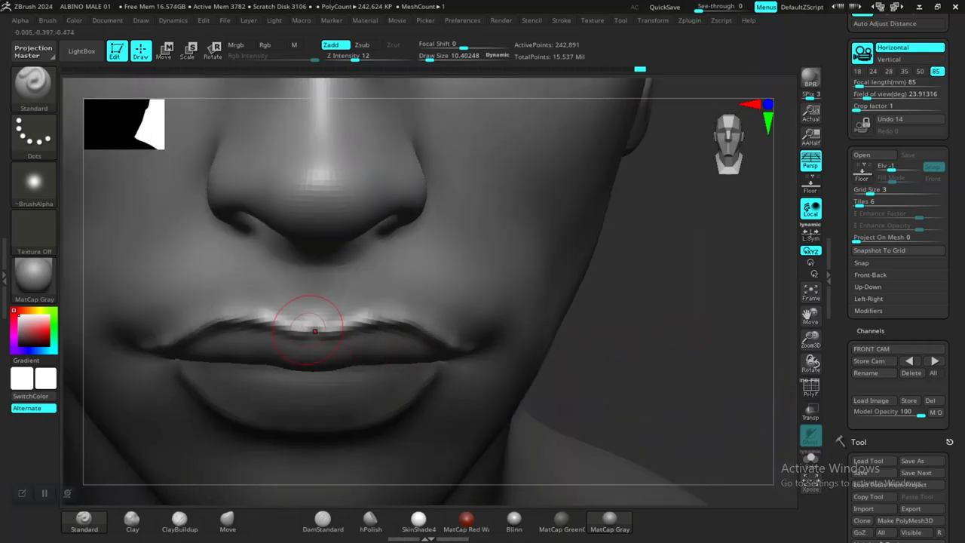
{"action": "mouse_move", "coordinate": [383, 327]}
{"action": "right_mouse_down"}
{"action": "mouse_move", "coordinate": [608, 351]}
{"action": "mouse_move", "coordinate": [634, 334]}
{"action": "mouse_move", "coordinate": [584, 317]}
{"action": "right_mouse_up"}
{"action": "left_click_drag", "start_coordinate": [340, 288], "coordinate": [300, 273], "text": "shift"}
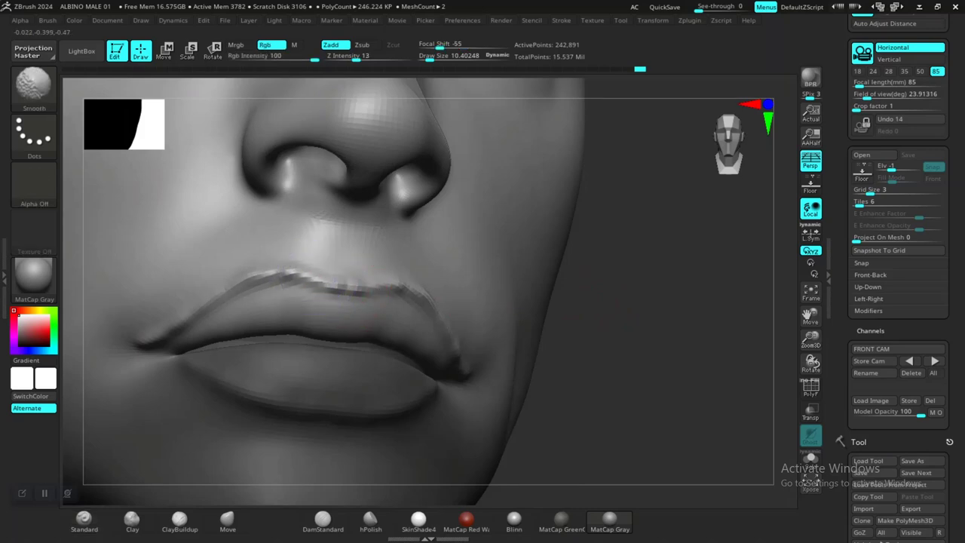
{"action": "left_click_drag", "start_coordinate": [159, 334], "coordinate": [205, 314], "text": "shift"}
{"action": "left_click_drag", "start_coordinate": [293, 278], "coordinate": [336, 289], "text": "shift"}
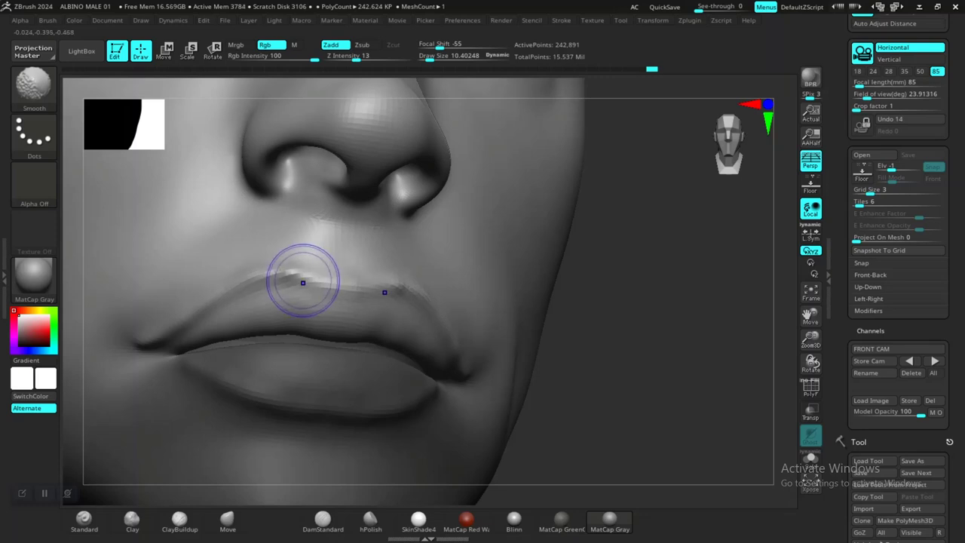
{"action": "key", "text": "ctrl+z"}
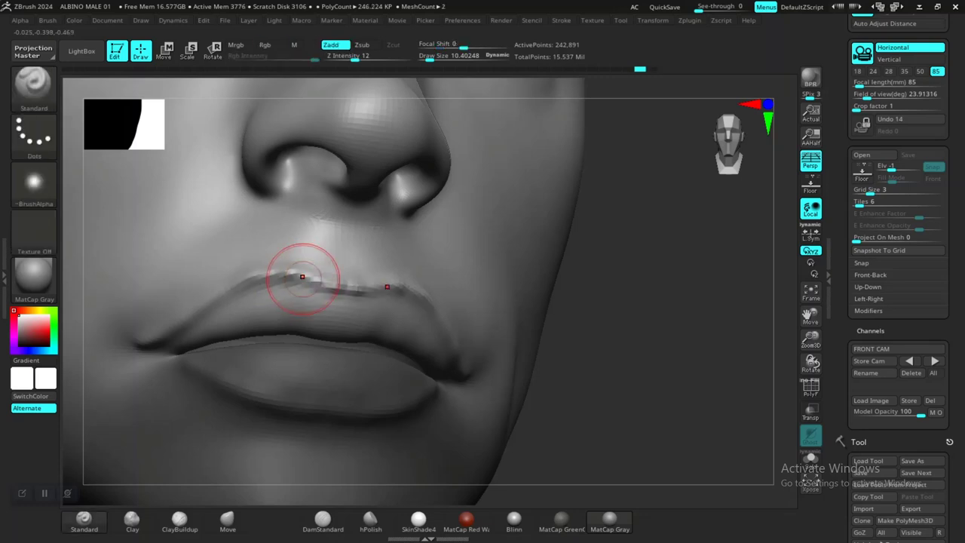
{"action": "left_click_drag", "start_coordinate": [314, 280], "coordinate": [367, 288], "text": "shift"}
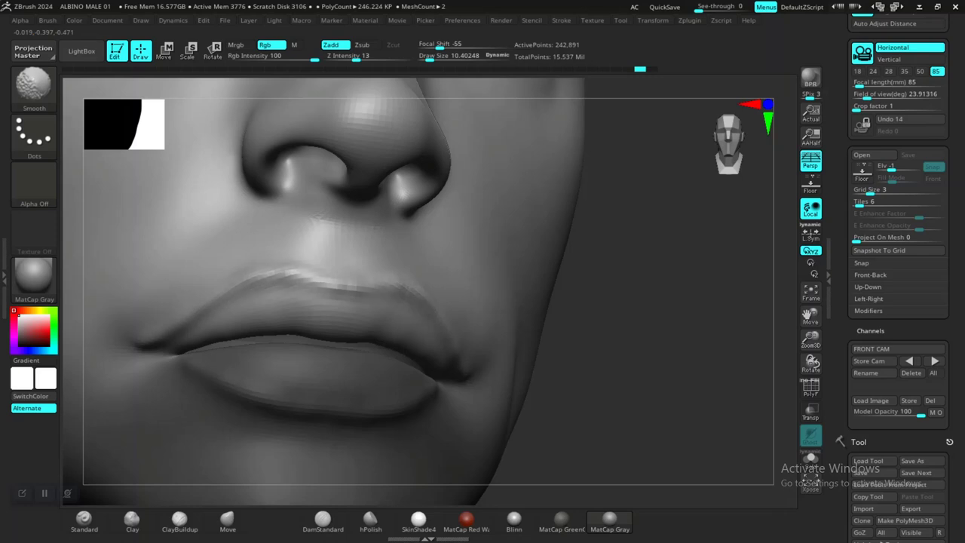
Examine the lips from several angles and compare them with the reference photo from the stored front camera.
{"action": "mouse_move", "coordinate": [647, 399]}
{"action": "left_mouse_down", "text": "alt"}
{"action": "mouse_move", "coordinate": [533, 321]}
{"action": "mouse_move", "coordinate": [577, 344]}
{"action": "left_mouse_up", "text": "alt"}
{"action": "right_click_drag", "start_coordinate": [582, 346], "coordinate": [617, 462]}
{"action": "left_click_drag", "start_coordinate": [625, 408], "coordinate": [642, 311]}
{"action": "left_click_drag", "start_coordinate": [610, 375], "coordinate": [664, 294]}
{"action": "mouse_move", "coordinate": [595, 299]}
{"action": "right_mouse_down", "text": "ctrl"}
{"action": "mouse_move", "coordinate": [605, 367]}
{"action": "mouse_move", "coordinate": [596, 358]}
{"action": "mouse_move", "coordinate": [647, 358]}
{"action": "mouse_move", "coordinate": [596, 339]}
{"action": "mouse_move", "coordinate": [585, 373]}
{"action": "mouse_move", "coordinate": [603, 285]}
{"action": "mouse_move", "coordinate": [568, 327]}
{"action": "right_mouse_up", "text": "ctrl"}
{"action": "right_click_drag", "start_coordinate": [623, 229], "coordinate": [642, 373], "text": "alt"}
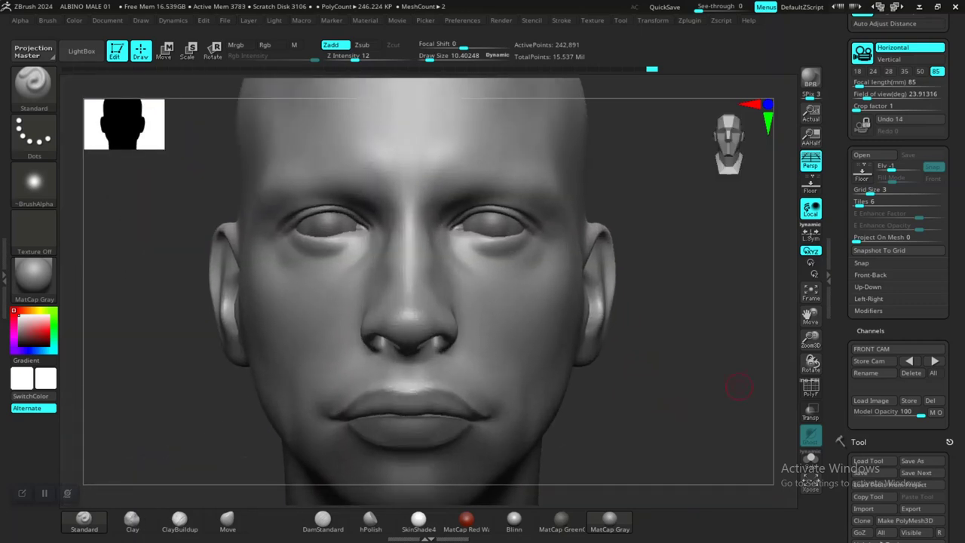
{"action": "left_click", "coordinate": [934, 361]}
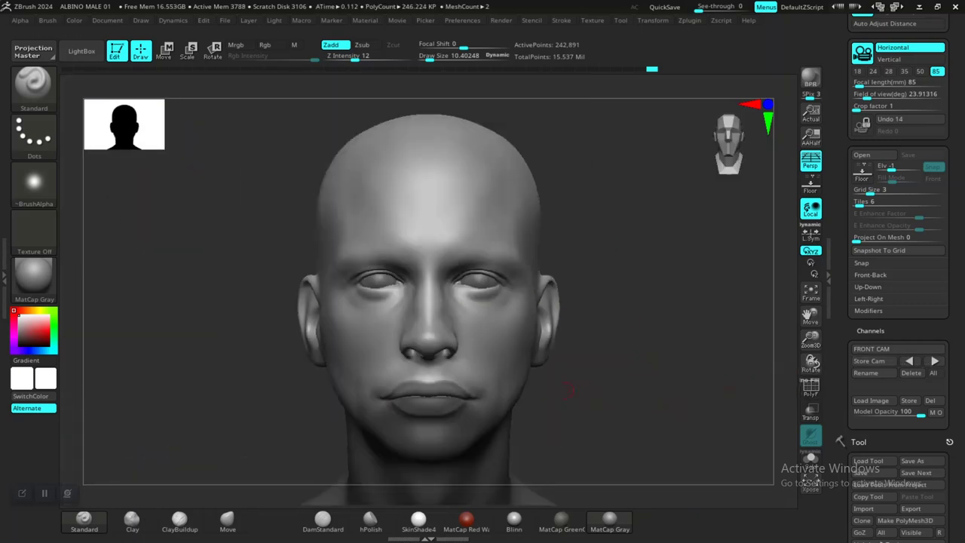
{"action": "key", "text": "shift+z"}
{"action": "key", "text": "shift+z"}
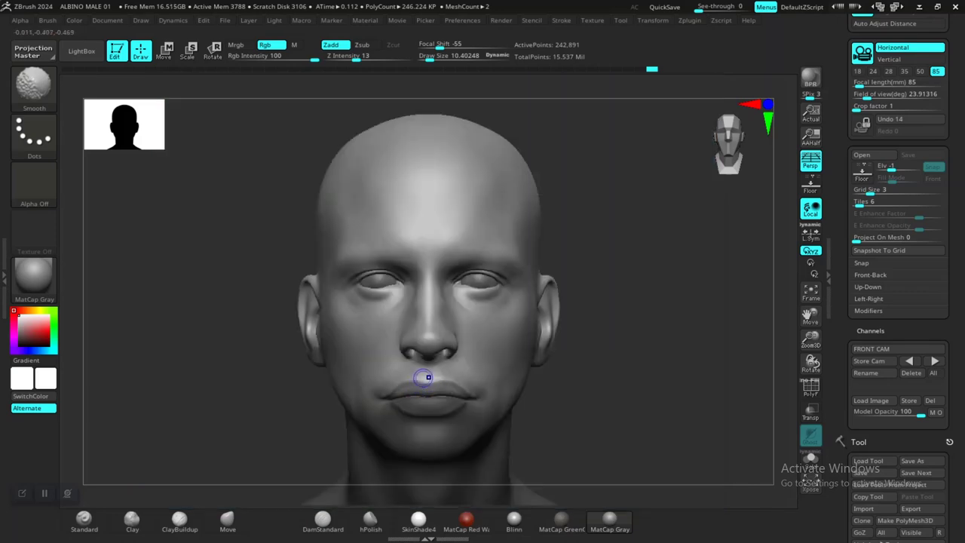
{"action": "key", "text": "shift+z"}
{"action": "key", "text": "shift+z"}
{"action": "key", "text": "shift+z"}
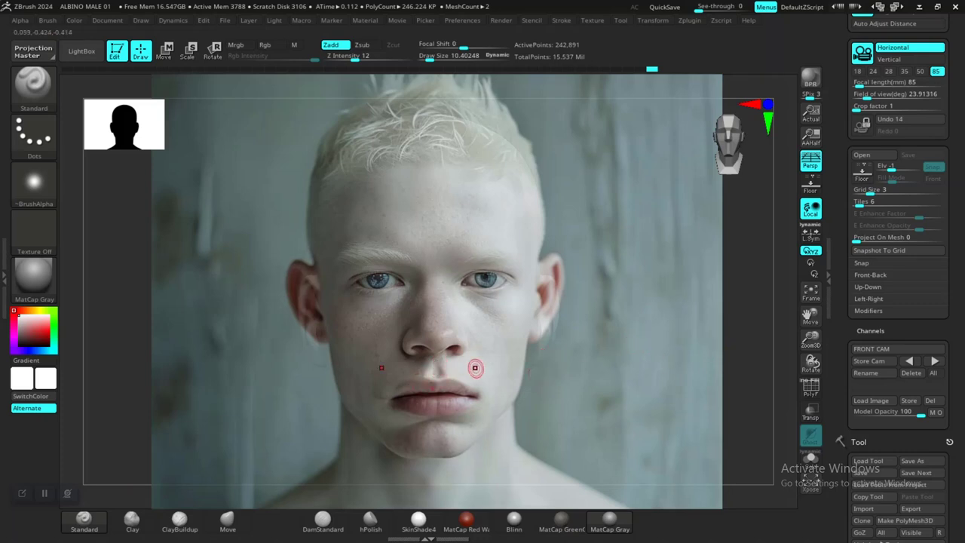
{"action": "key", "text": "shift+z"}
{"action": "key", "text": "shift"}
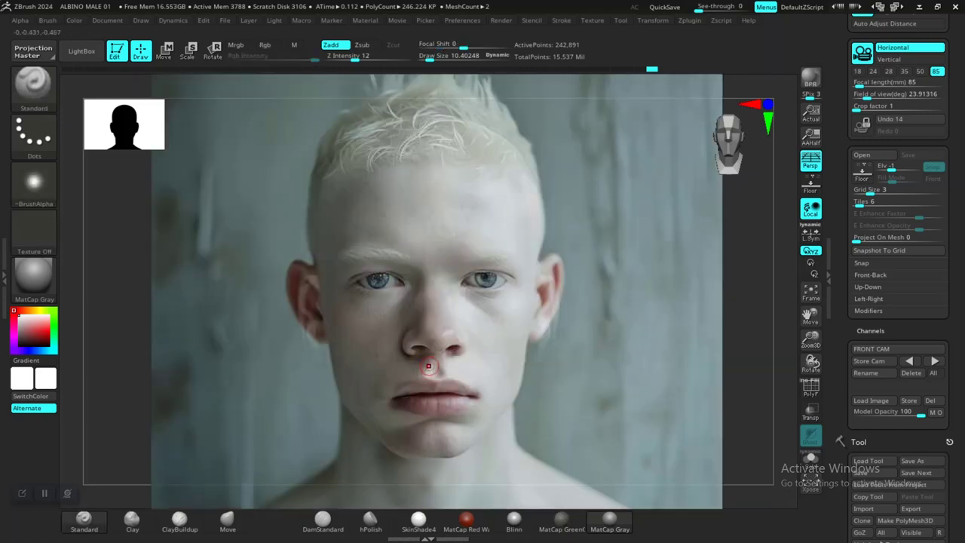
{"action": "key", "text": "shift"}
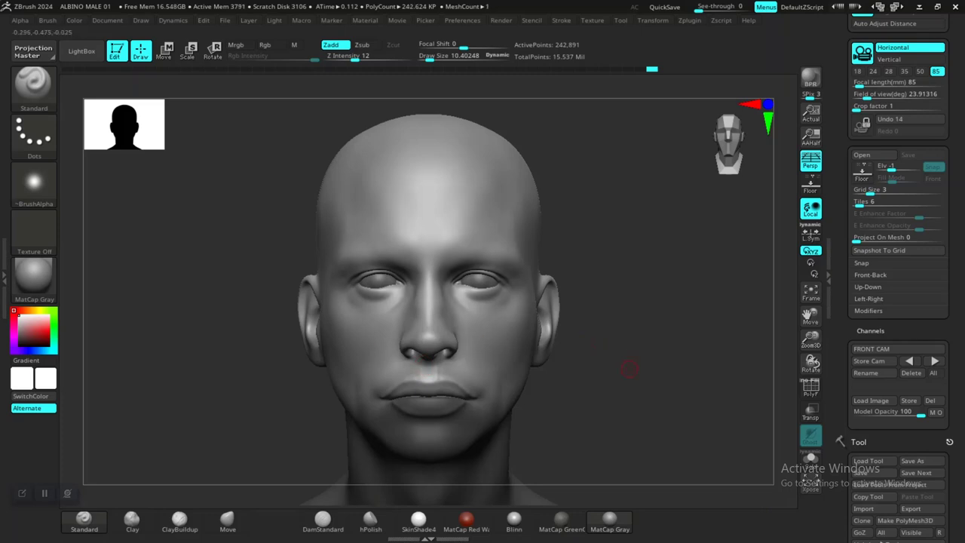
Lower the head mesh by one subdivision level for work on the area between nose and upper lip.
{"action": "left_click_drag", "start_coordinate": [629, 368], "coordinate": [713, 416], "text": "alt"}
{"action": "left_click_drag", "start_coordinate": [588, 386], "coordinate": [669, 358], "text": "alt"}
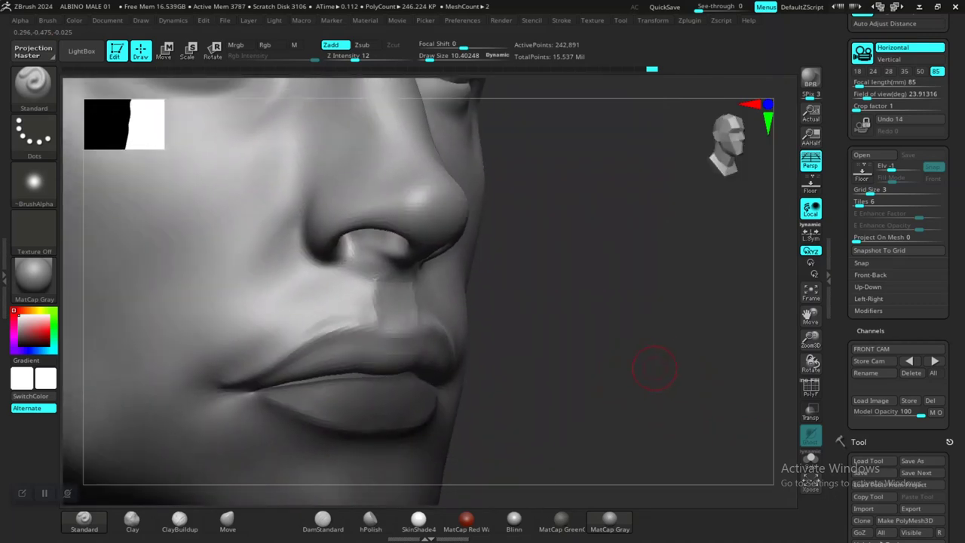
{"action": "key", "text": "shift"}
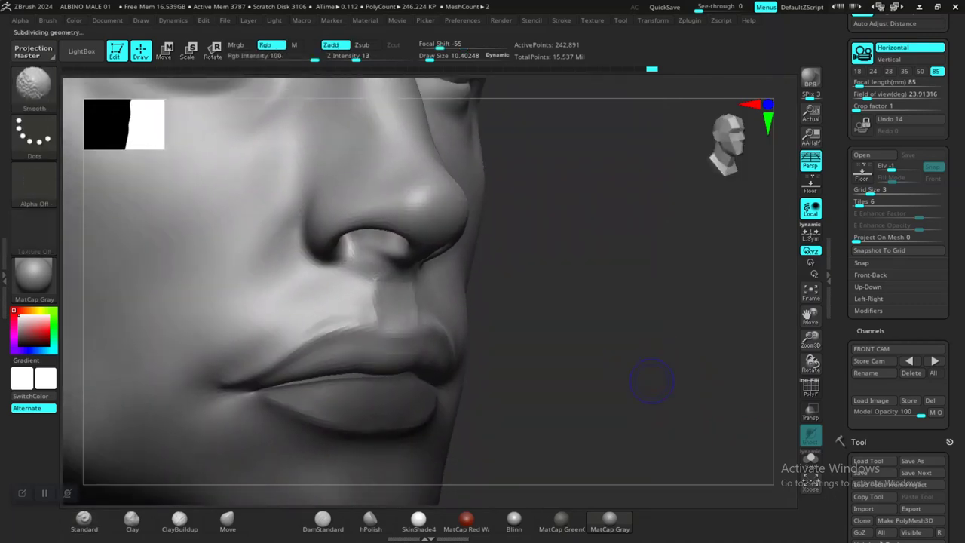
{"action": "key", "text": "shift+d"}
Try to raise the philtrum's side ridges with the Standard brush at a draw size of about 28.
{"action": "left_click_drag", "start_coordinate": [614, 364], "coordinate": [547, 355]}
{"action": "key", "text": "space"}
{"action": "left_click_drag", "start_coordinate": [472, 320], "coordinate": [511, 317]}
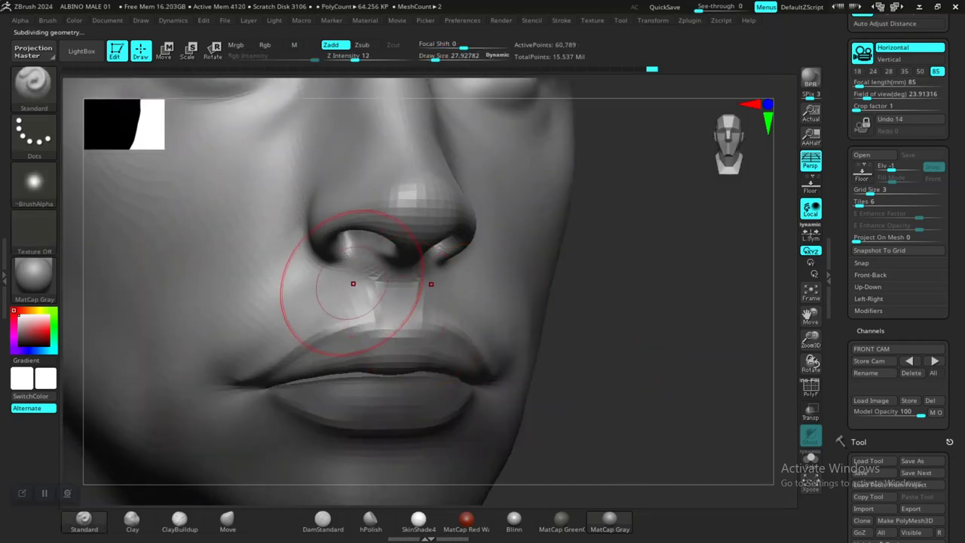
{"action": "right_click_drag", "start_coordinate": [477, 289], "coordinate": [379, 297]}
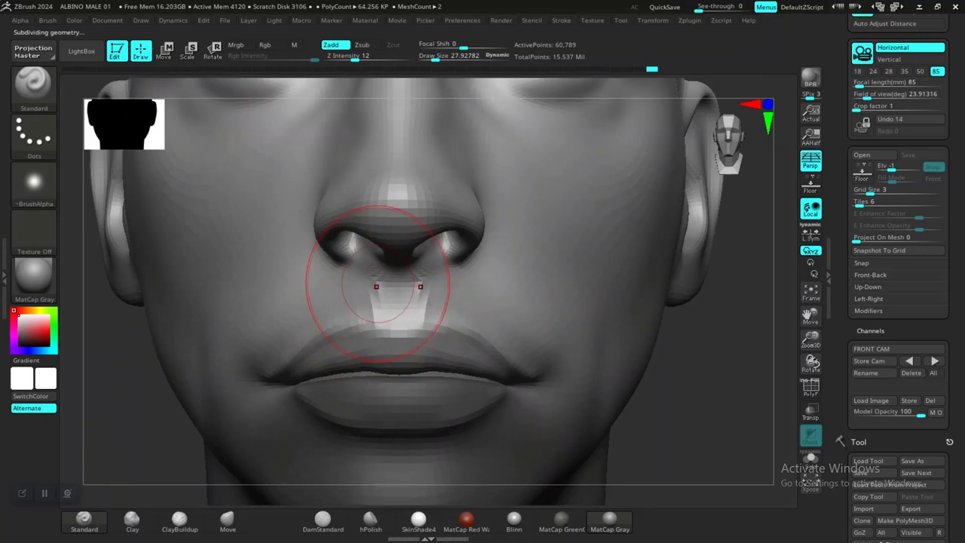
{"action": "left_click_drag", "start_coordinate": [377, 287], "coordinate": [378, 322]}
{"action": "key", "text": "ctrl+z"}
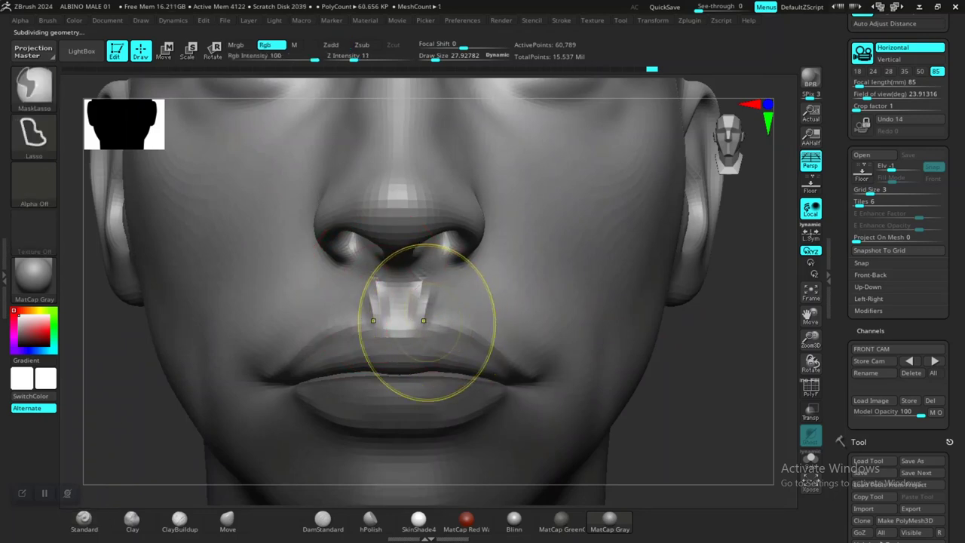
Sculpt the philtrum's side ridges between nose and upper lip with the Standard brush at a draw size of about 21.
{"action": "key", "text": "space"}
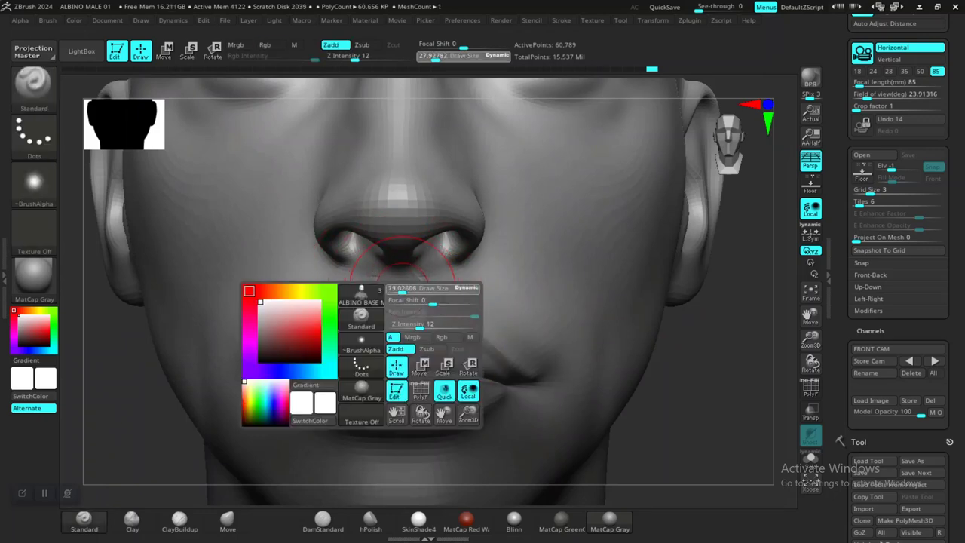
{"action": "mouse_move", "coordinate": [402, 289]}
{"action": "left_mouse_down"}
{"action": "mouse_move", "coordinate": [377, 285]}
{"action": "mouse_move", "coordinate": [381, 323]}
{"action": "left_mouse_up"}
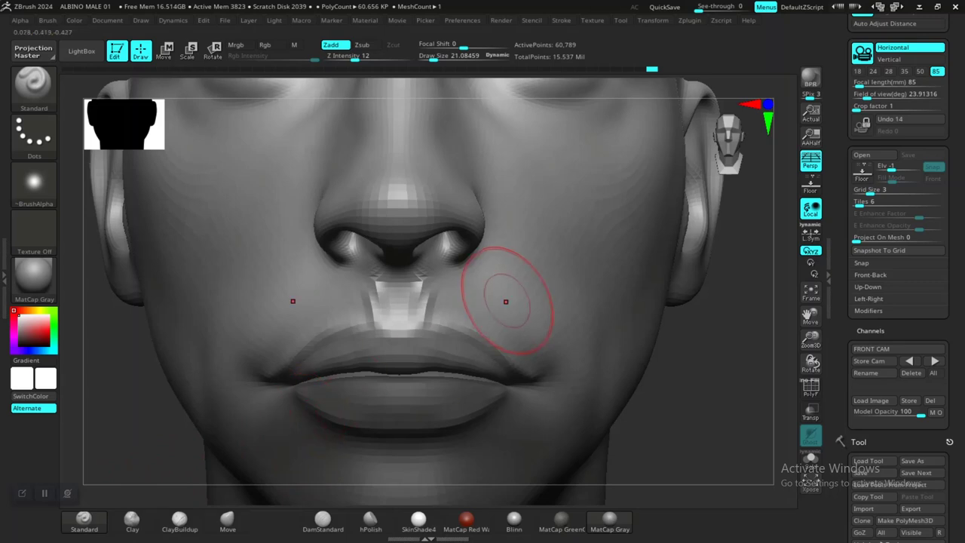
{"action": "left_click_drag", "start_coordinate": [718, 374], "coordinate": [528, 324]}
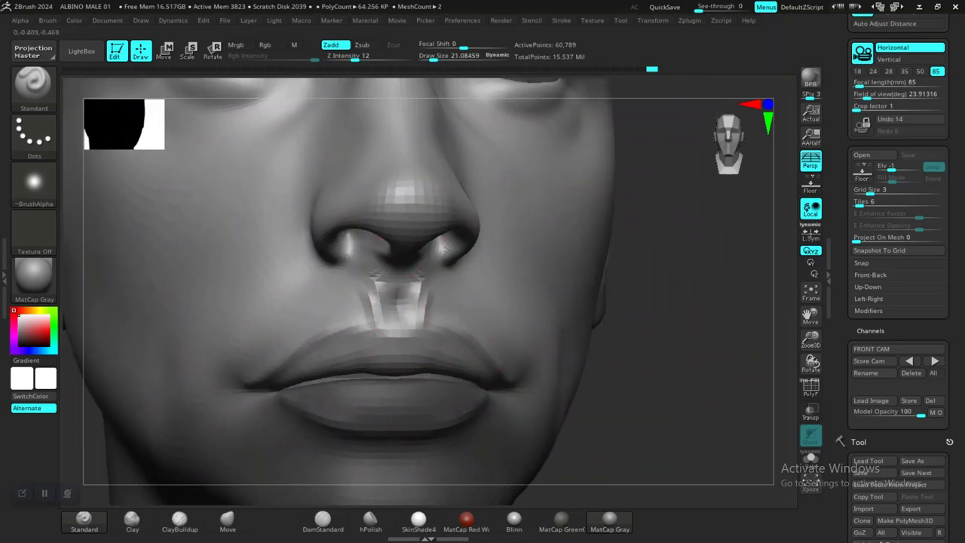
{"action": "left_click_drag", "start_coordinate": [615, 332], "coordinate": [596, 369], "text": "alt"}
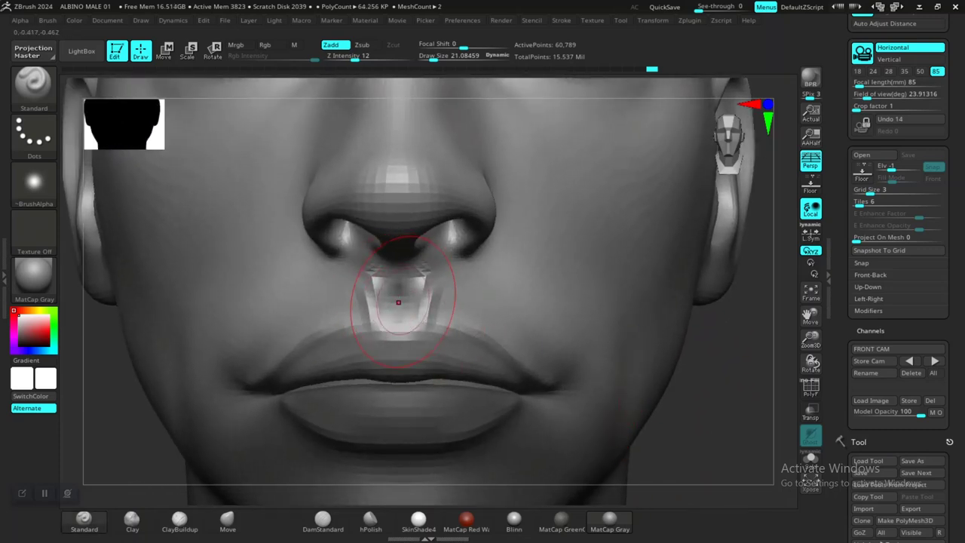
Raise the head mesh by one subdivision level and smooth the sculpted philtrum.
{"action": "key", "text": "d"}
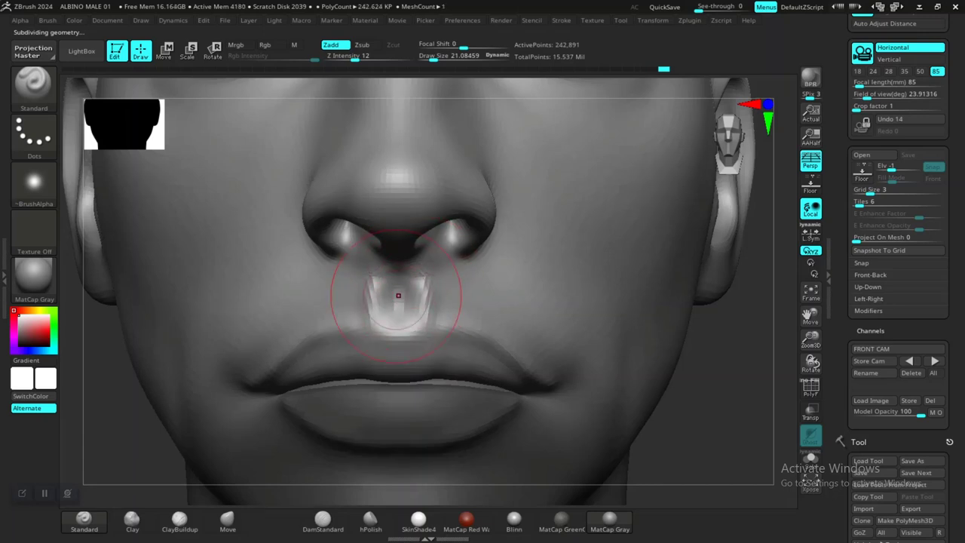
{"action": "key", "text": "shift"}
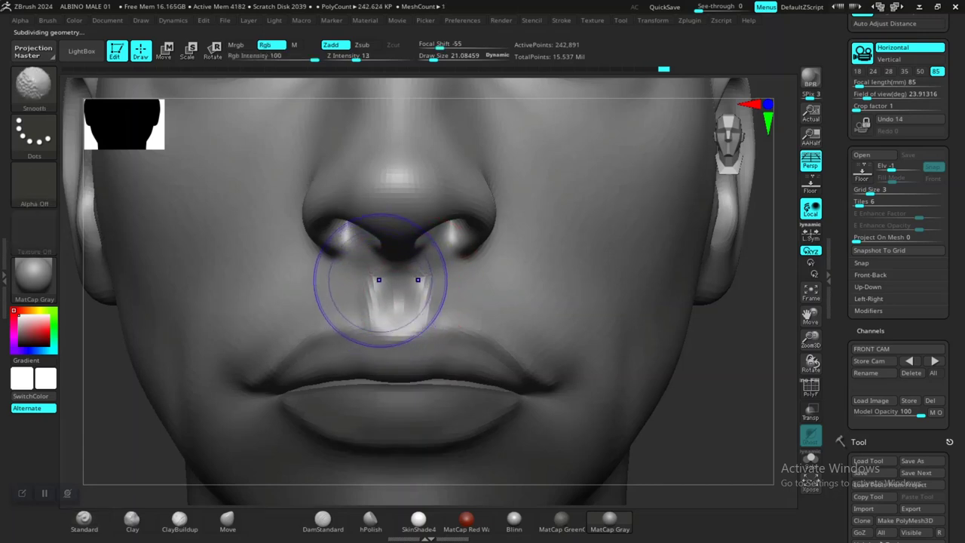
{"action": "mouse_move", "coordinate": [729, 399]}
{"action": "left_mouse_down", "text": "alt"}
{"action": "mouse_move", "coordinate": [617, 315]}
{"action": "mouse_move", "coordinate": [637, 354]}
{"action": "mouse_move", "coordinate": [728, 356]}
{"action": "mouse_move", "coordinate": [634, 370]}
{"action": "mouse_move", "coordinate": [623, 355]}
{"action": "left_mouse_up", "text": "alt"}
{"action": "left_click_drag", "start_coordinate": [622, 354], "coordinate": [611, 353], "text": "shift"}
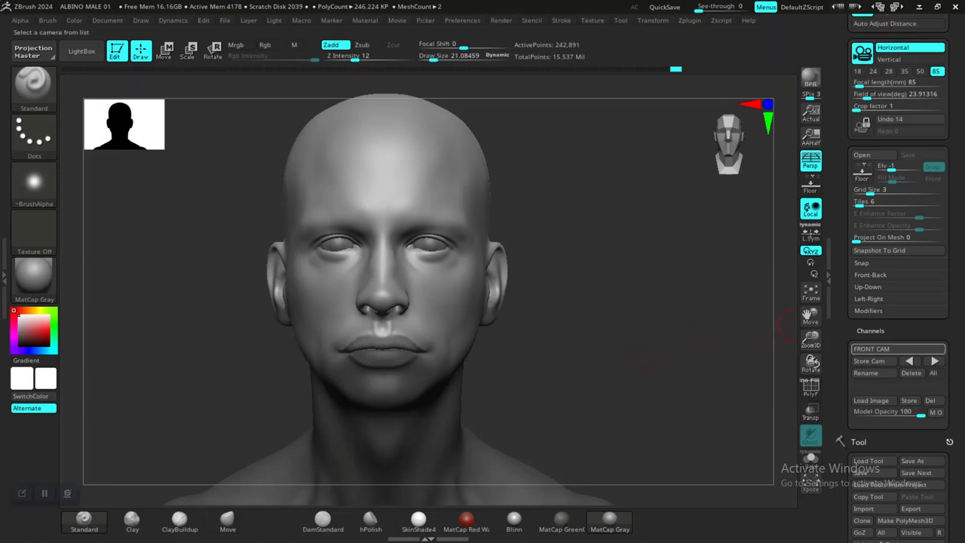
Compare the sculpted philtrum with the reference photo from the stored front camera.
{"action": "left_click", "coordinate": [935, 361]}
{"action": "key", "text": "shift+z"}
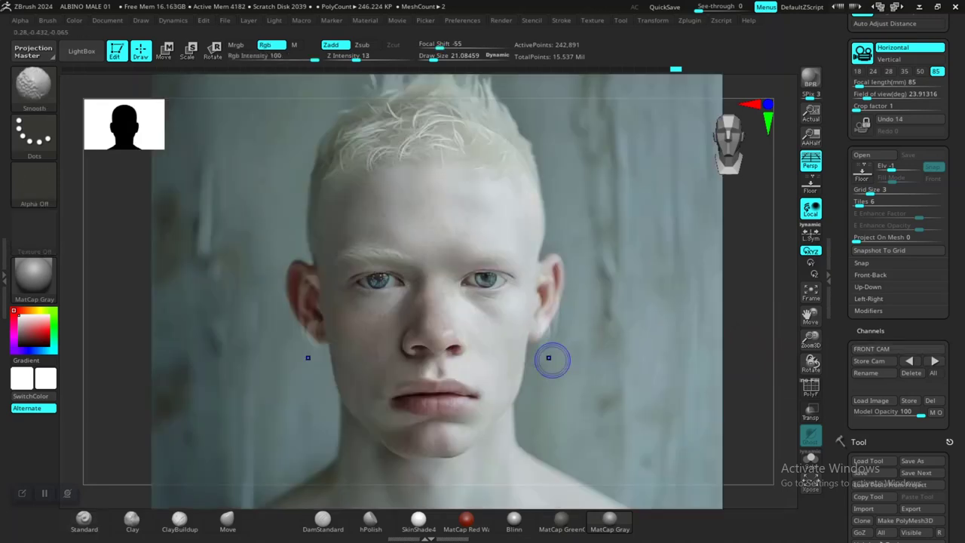
{"action": "key", "text": "shift+z"}
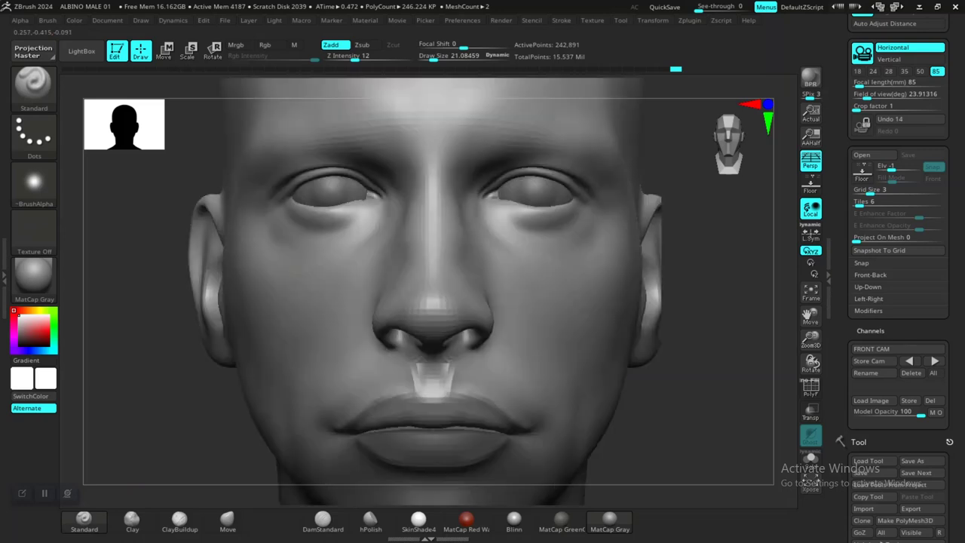
Reshape the philtrum's side ridges with the Move brush at a draw size of about 10, switching between lower and higher subdivision levels.
{"action": "right_click_drag", "start_coordinate": [631, 384], "coordinate": [631, 421], "text": "ctrl"}
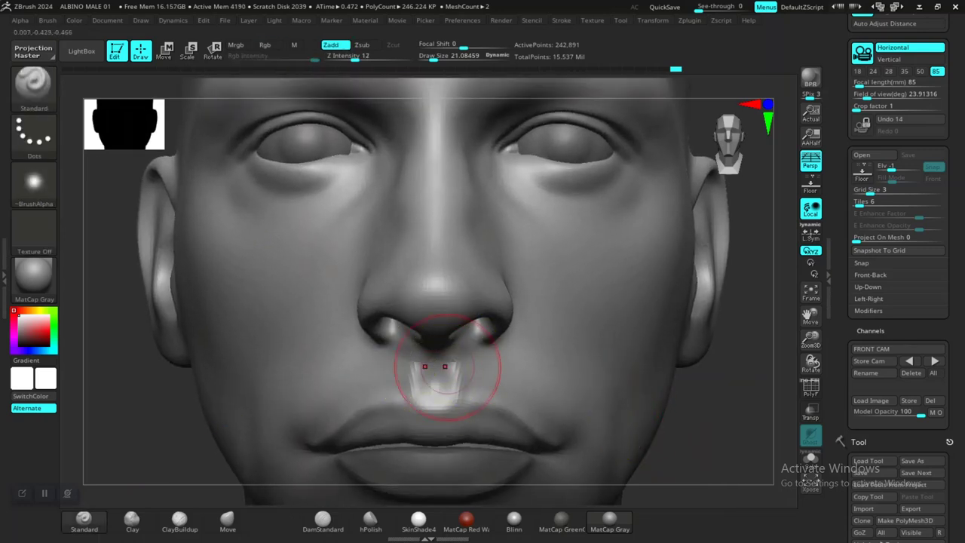
{"action": "left_click", "coordinate": [227, 519]}
{"action": "key", "text": "space"}
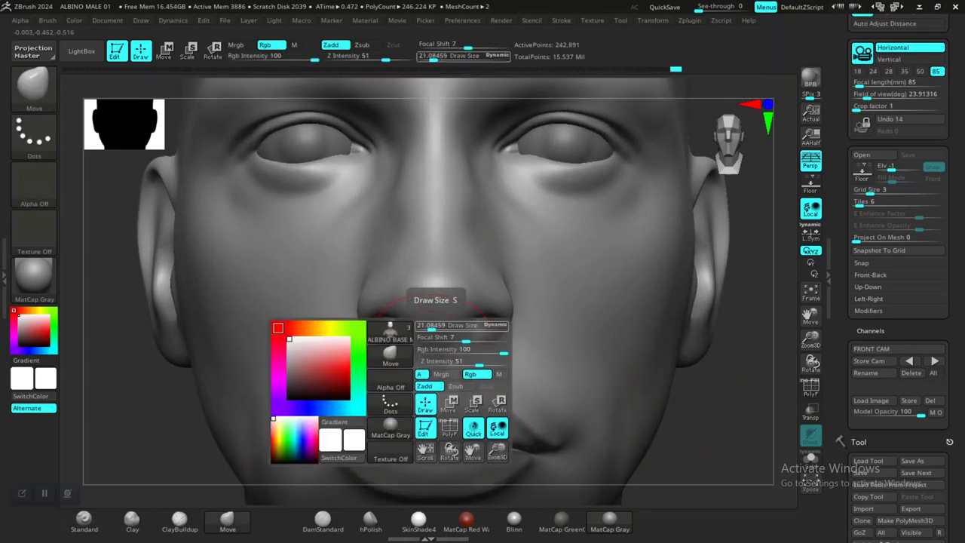
{"action": "left_click_drag", "start_coordinate": [432, 328], "coordinate": [428, 327]}
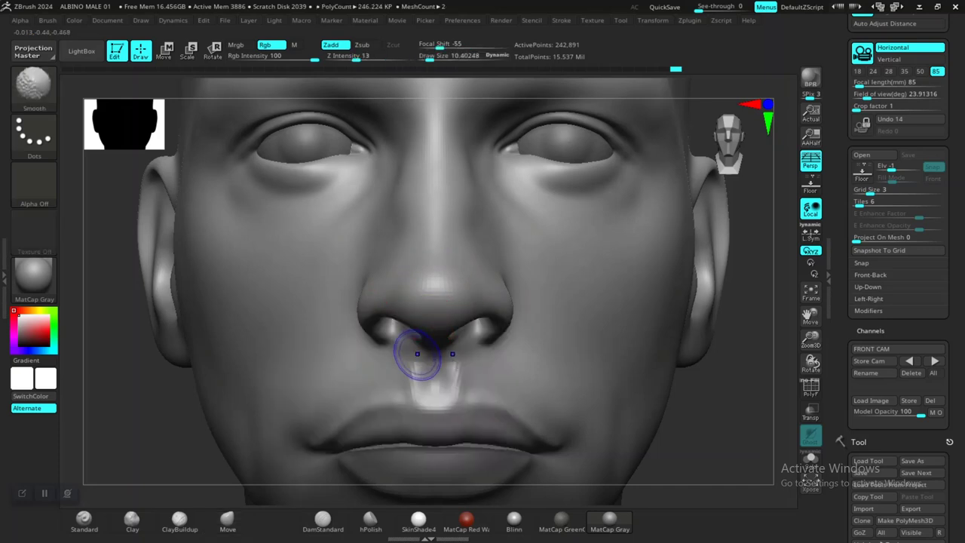
{"action": "key", "text": "shift+d"}
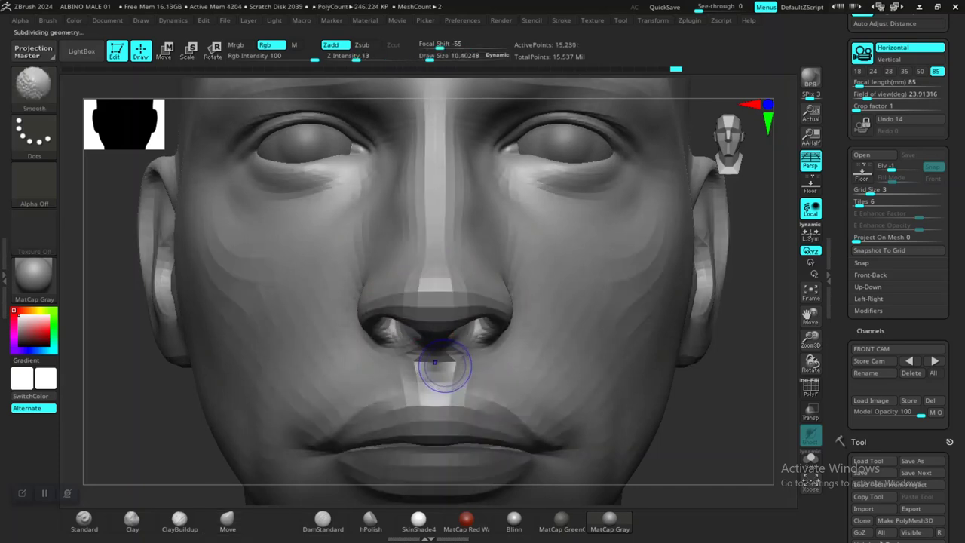
{"action": "key", "text": "d"}
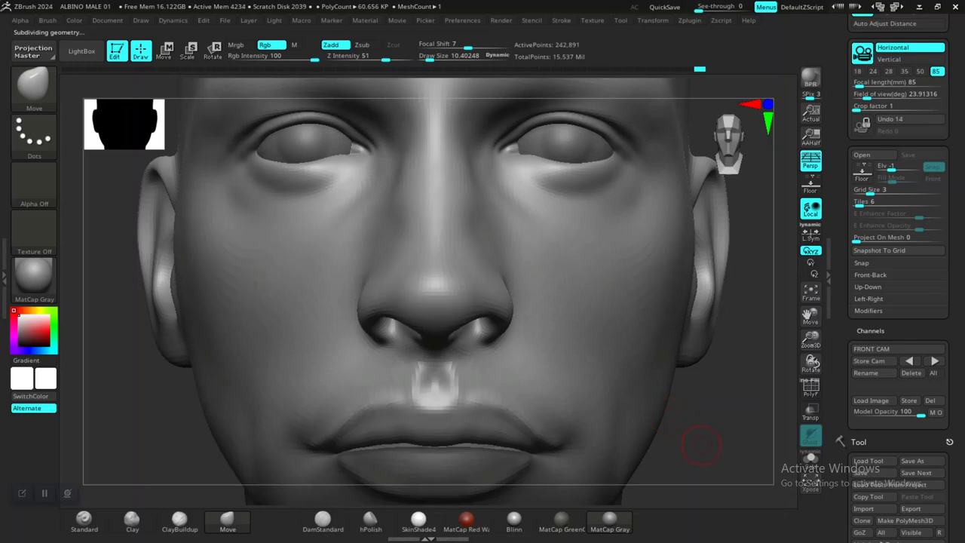
Smooth the philtrum ridges between nose and upper lip, working from side and three-quarter views.
{"action": "left_click_drag", "start_coordinate": [723, 444], "coordinate": [622, 338], "text": "alt"}
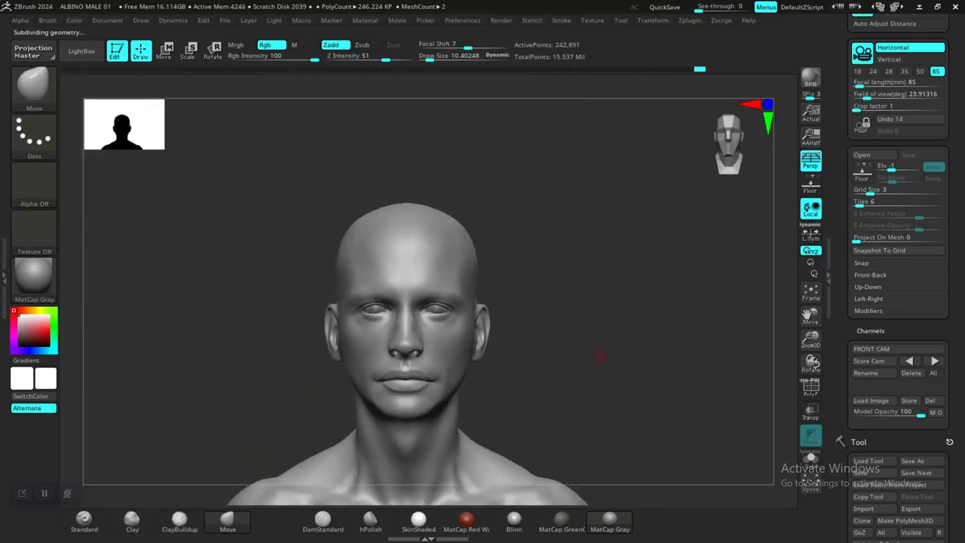
{"action": "scroll", "coordinate": [663, 429], "scroll_direction": "up", "scroll_amount": 5}
{"action": "left_click_drag", "start_coordinate": [643, 402], "coordinate": [717, 347], "text": "alt"}
{"action": "mouse_move", "coordinate": [641, 339]}
{"action": "left_mouse_down", "text": "alt"}
{"action": "mouse_move", "coordinate": [645, 363]}
{"action": "mouse_move", "coordinate": [663, 362]}
{"action": "left_mouse_up", "text": "alt"}
{"action": "key", "text": "shift"}
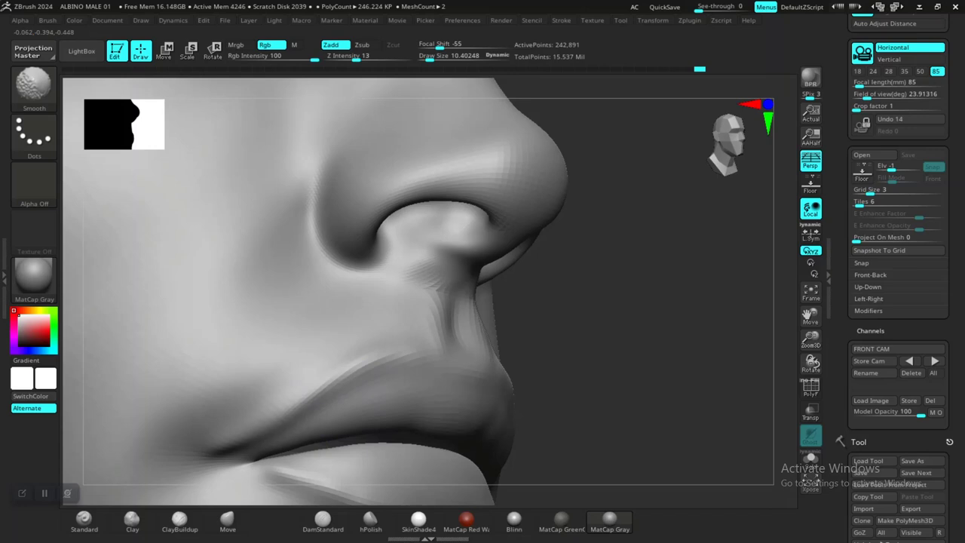
{"action": "left_click_drag", "start_coordinate": [596, 415], "coordinate": [653, 390], "text": "alt"}
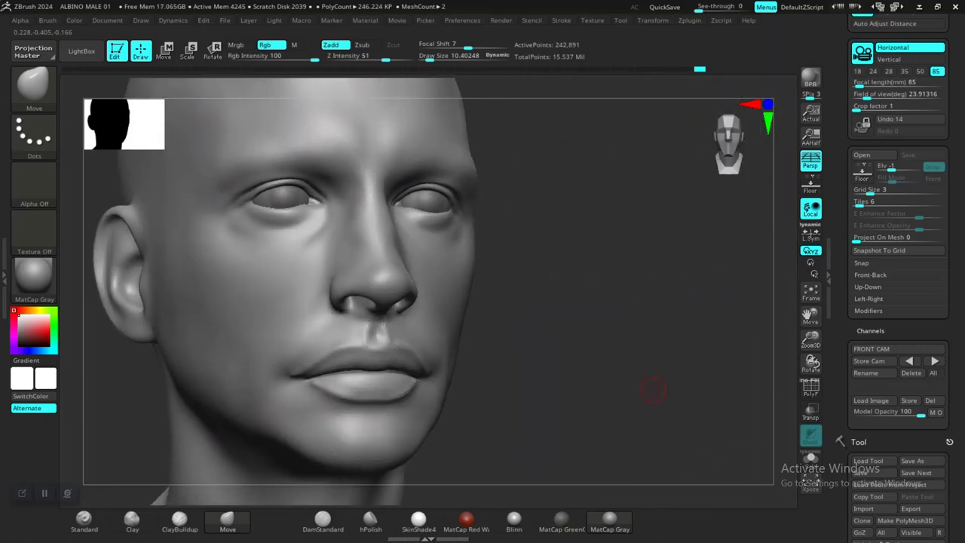
{"action": "scroll", "coordinate": [566, 362], "scroll_direction": "up", "scroll_amount": 4}
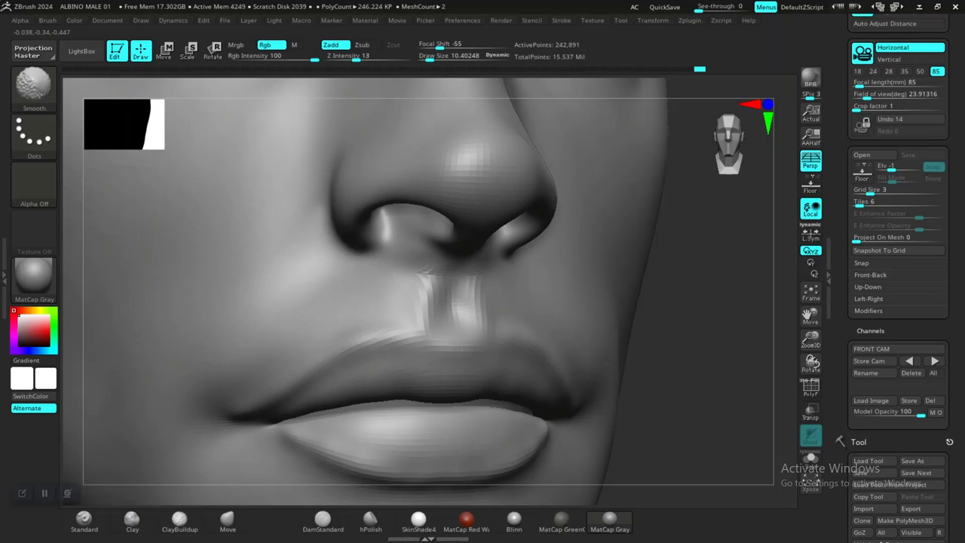
{"action": "scroll", "coordinate": [630, 396], "scroll_direction": "down", "scroll_amount": 4}
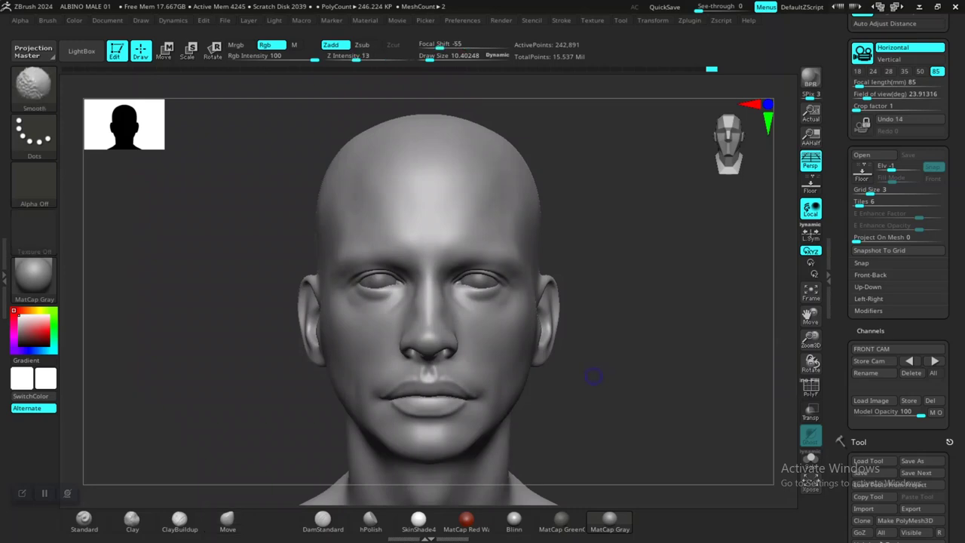
Compare the mouth's width and corners with the front reference photo.
{"action": "key", "text": "shift+z"}
{"action": "key", "text": "shift+z"}
{"action": "key", "text": "shift+z"}
{"action": "key", "text": "shift+z"}
{"action": "key", "text": "shift+z"}
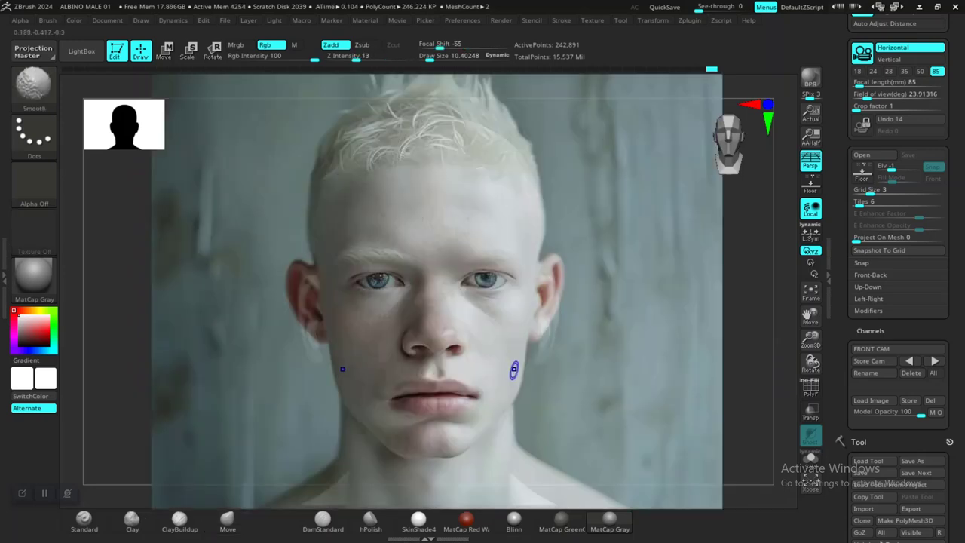
{"action": "key", "text": "shift+z"}
{"action": "key", "text": "shift+z"}
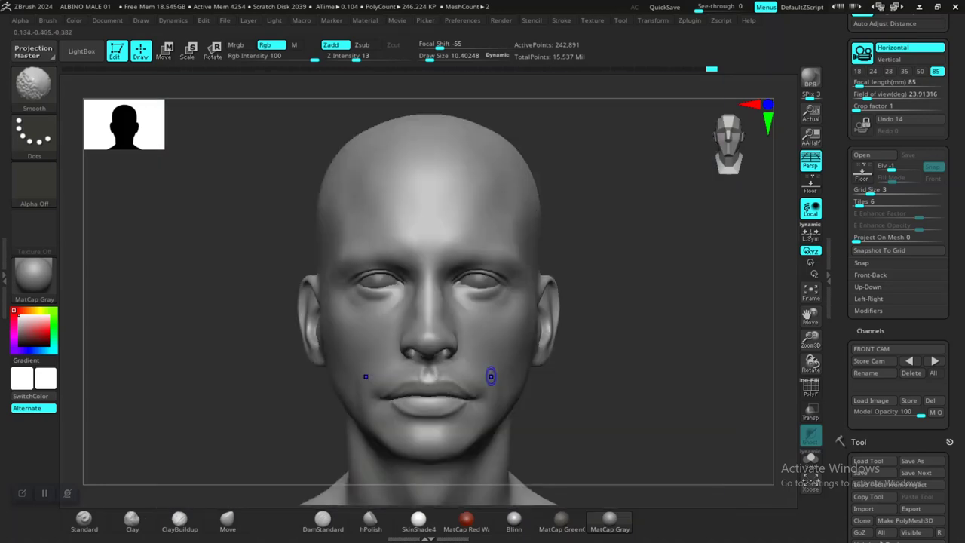
{"action": "key", "text": "shift+z"}
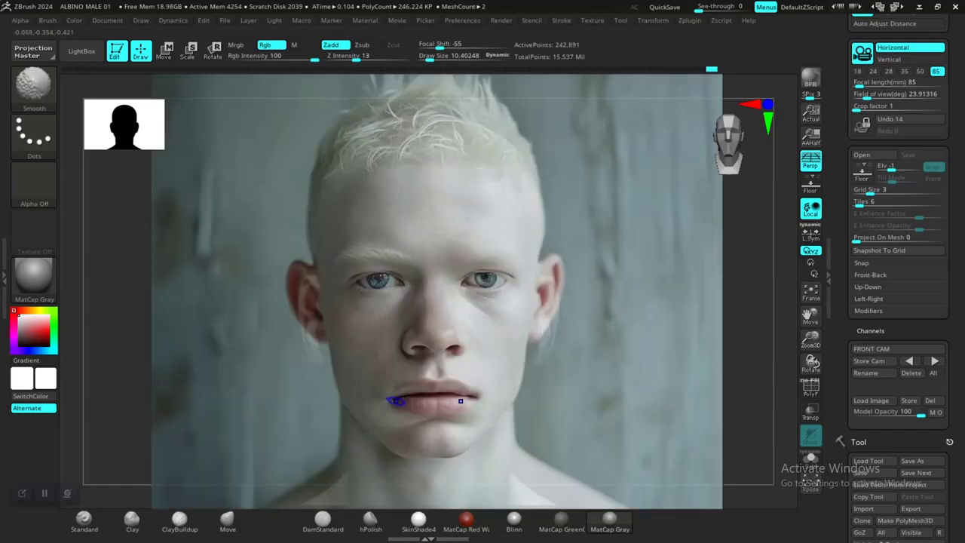
{"action": "key", "text": "shift+z"}
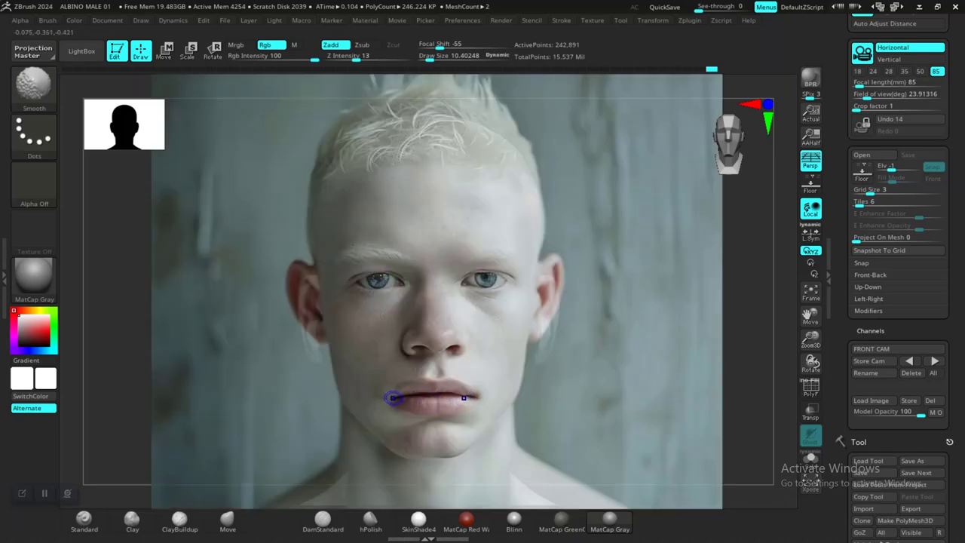
{"action": "key", "text": "shift+z"}
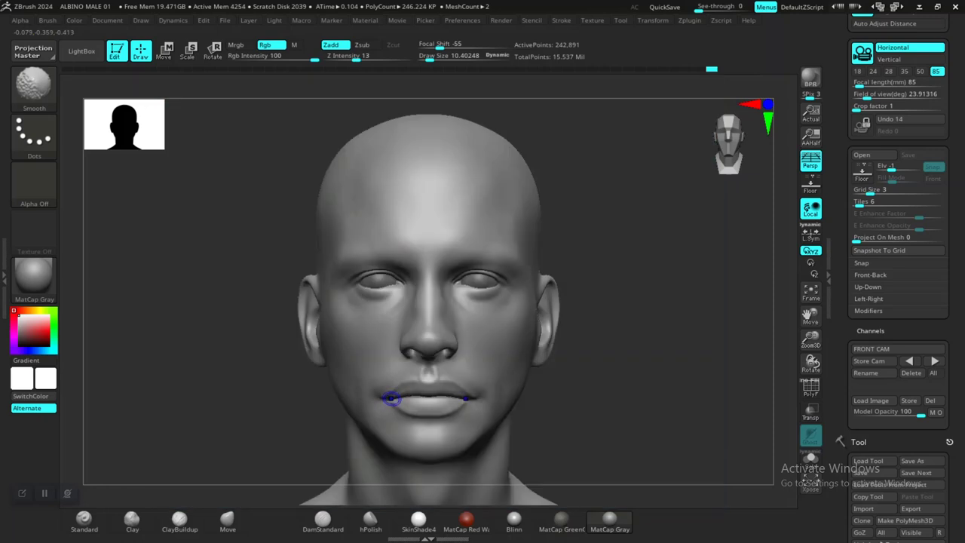
Drop the head mesh to a lower subdivision level, set the Move brush's draw size to about 34 and check the mouth corners against the reference.
{"action": "key", "text": "ctrl+d"}
{"action": "key", "text": "shift+d"}
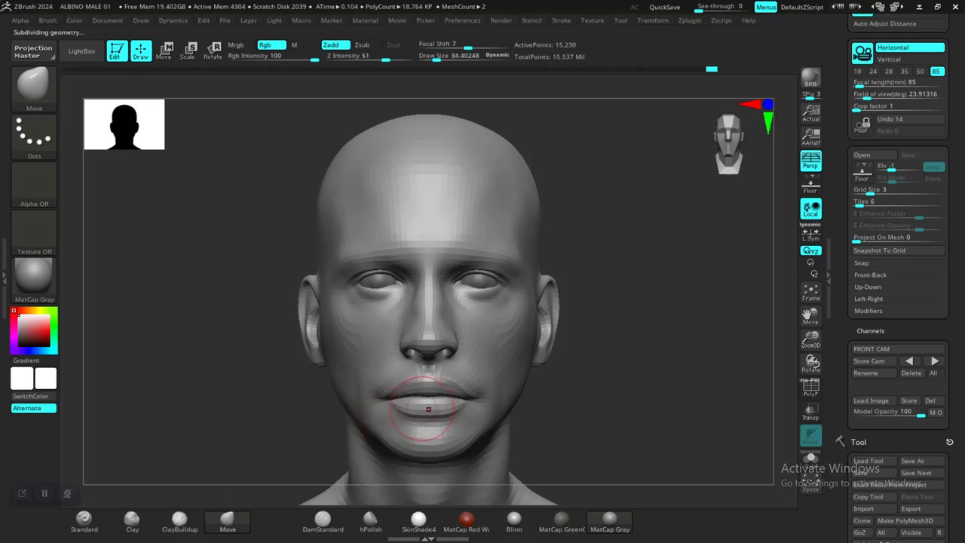
{"action": "key", "text": "shift+z"}
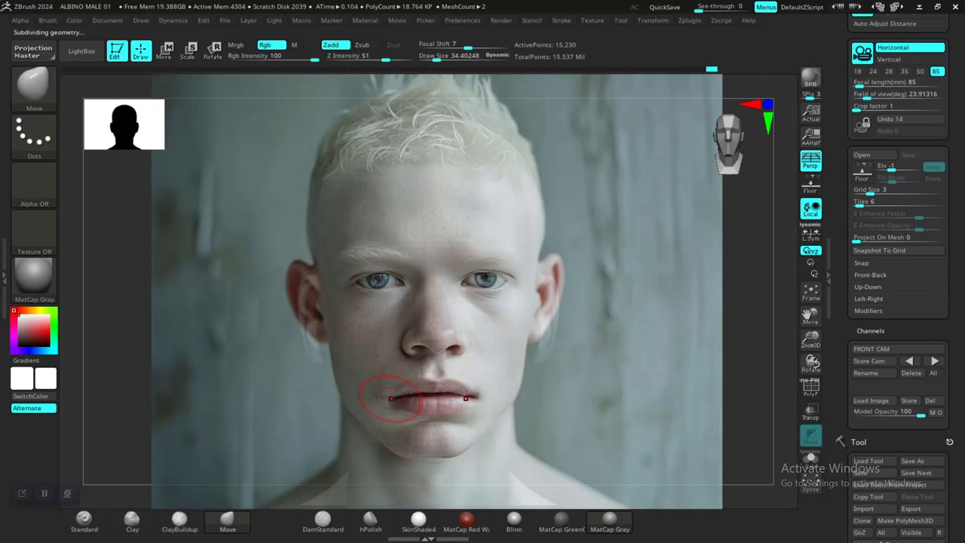
{"action": "key", "text": "shift+z"}
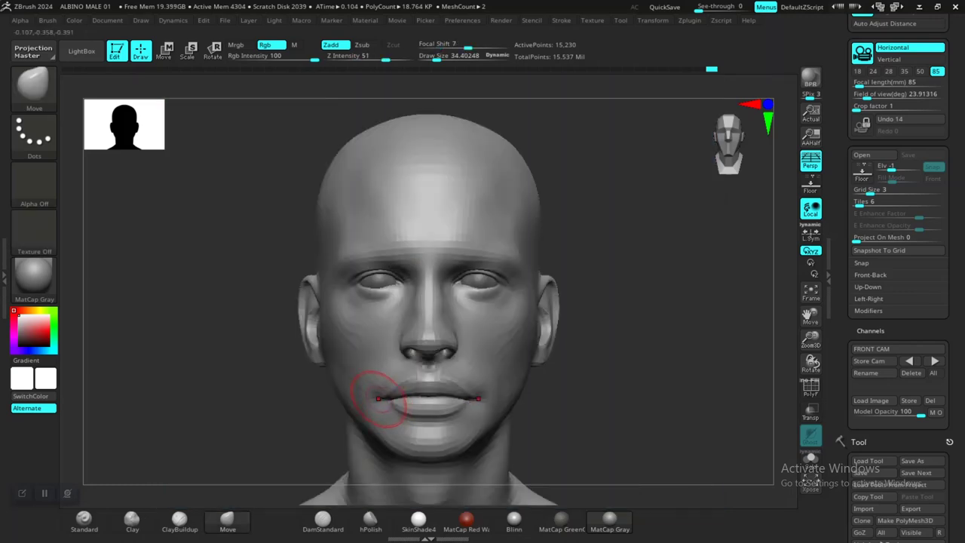
{"action": "key", "text": "shift+z"}
{"action": "key", "text": "z"}
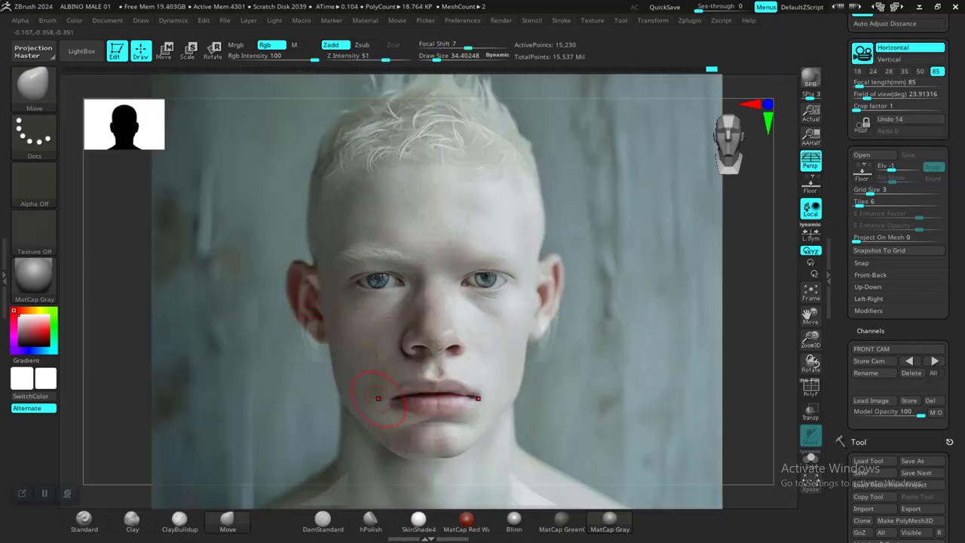
{"action": "key", "text": "shift+z"}
{"action": "key", "text": "shift+z"}
{"action": "key", "text": "shift+z"}
{"action": "key", "text": "shift+z"}
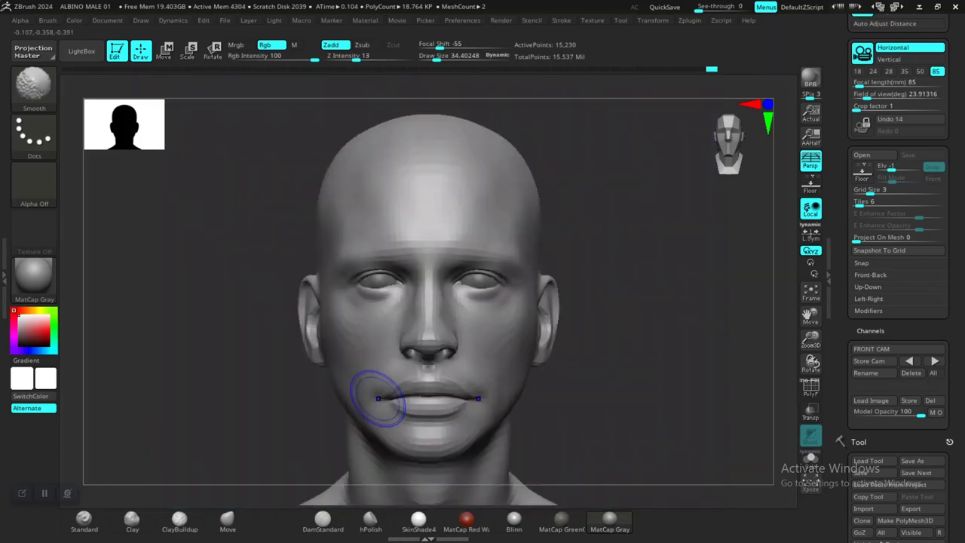
{"action": "key", "text": "shift+z"}
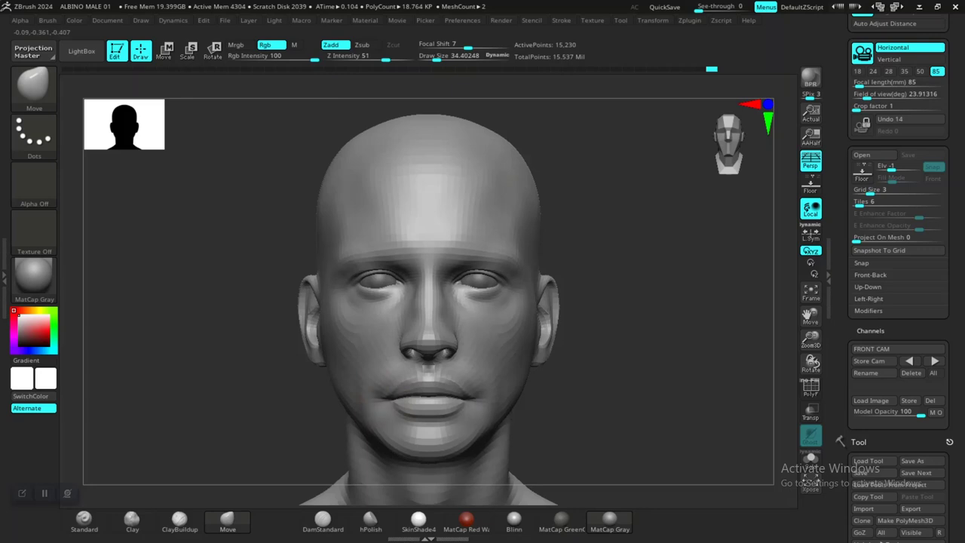
Adjust the mouth corners from a low side view with the Move brush at a draw size of about 34.
{"action": "left_click_drag", "start_coordinate": [598, 386], "coordinate": [733, 383]}
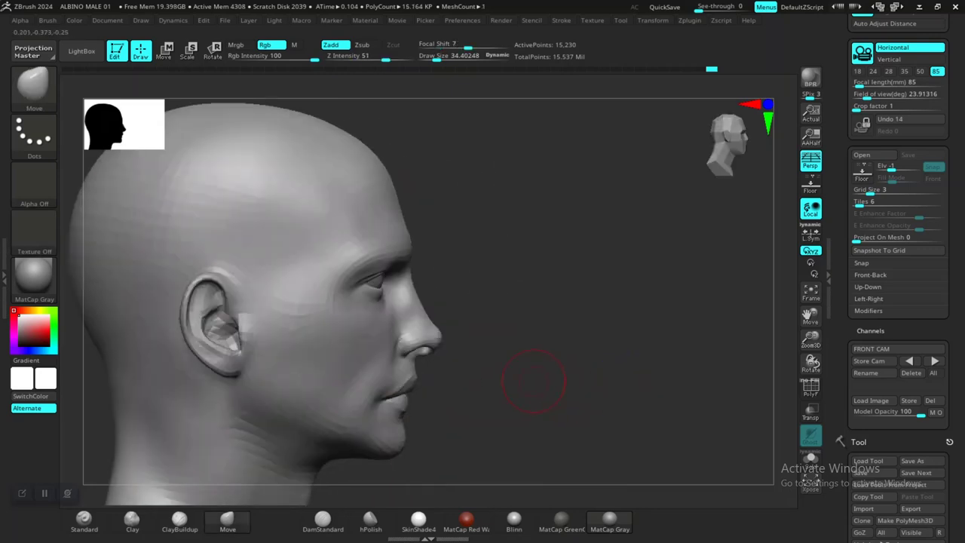
{"action": "left_click_drag", "start_coordinate": [534, 381], "coordinate": [505, 406]}
{"action": "left_click_drag", "start_coordinate": [567, 445], "coordinate": [608, 400]}
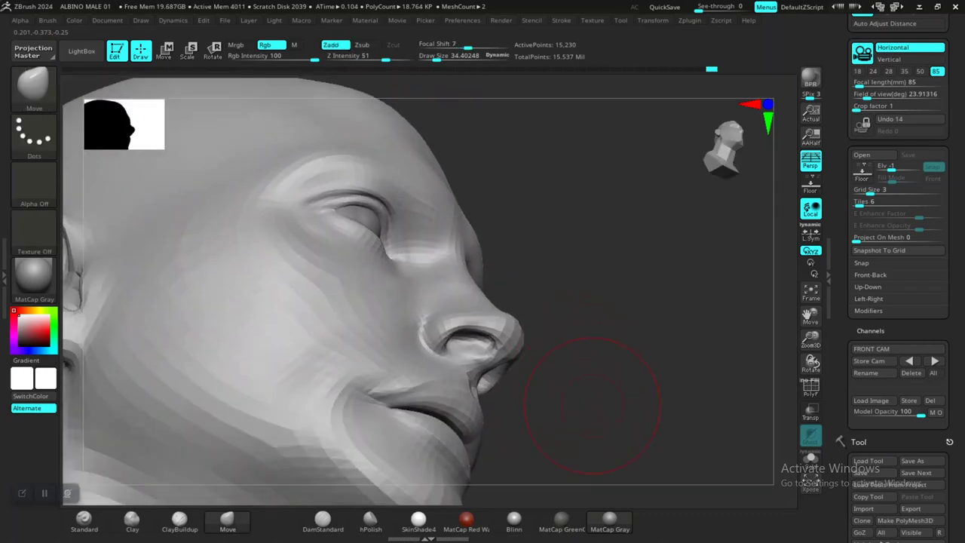
{"action": "mouse_move", "coordinate": [595, 449]}
{"action": "left_mouse_down", "text": "alt"}
{"action": "mouse_move", "coordinate": [586, 368]}
{"action": "mouse_move", "coordinate": [556, 371]}
{"action": "left_mouse_up", "text": "alt"}
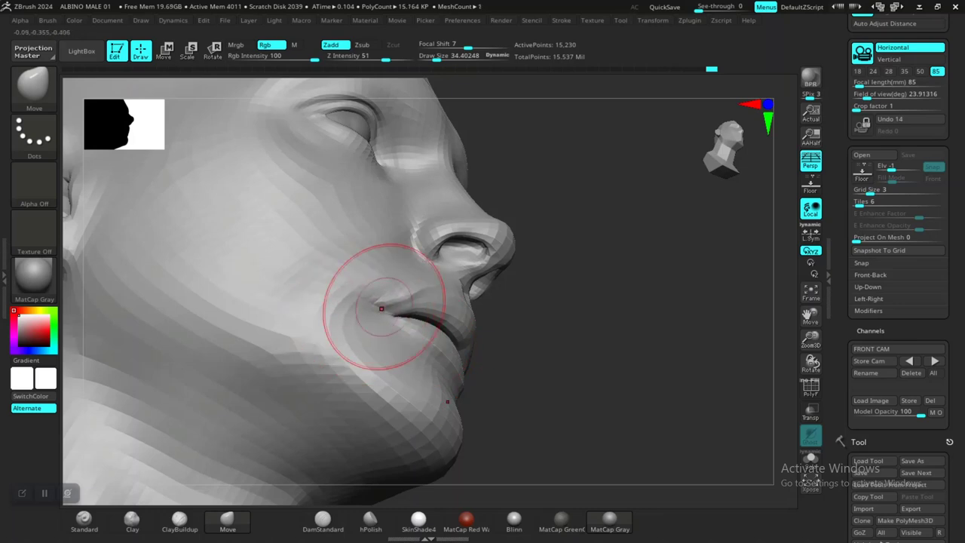
{"action": "mouse_move", "coordinate": [621, 384]}
{"action": "left_mouse_down", "text": "alt"}
{"action": "mouse_move", "coordinate": [518, 319]}
{"action": "mouse_move", "coordinate": [589, 366]}
{"action": "mouse_move", "coordinate": [632, 413]}
{"action": "mouse_move", "coordinate": [567, 312]}
{"action": "mouse_move", "coordinate": [571, 340]}
{"action": "mouse_move", "coordinate": [585, 331]}
{"action": "mouse_move", "coordinate": [556, 335]}
{"action": "mouse_move", "coordinate": [593, 339]}
{"action": "mouse_move", "coordinate": [639, 401]}
{"action": "left_mouse_up", "text": "alt"}
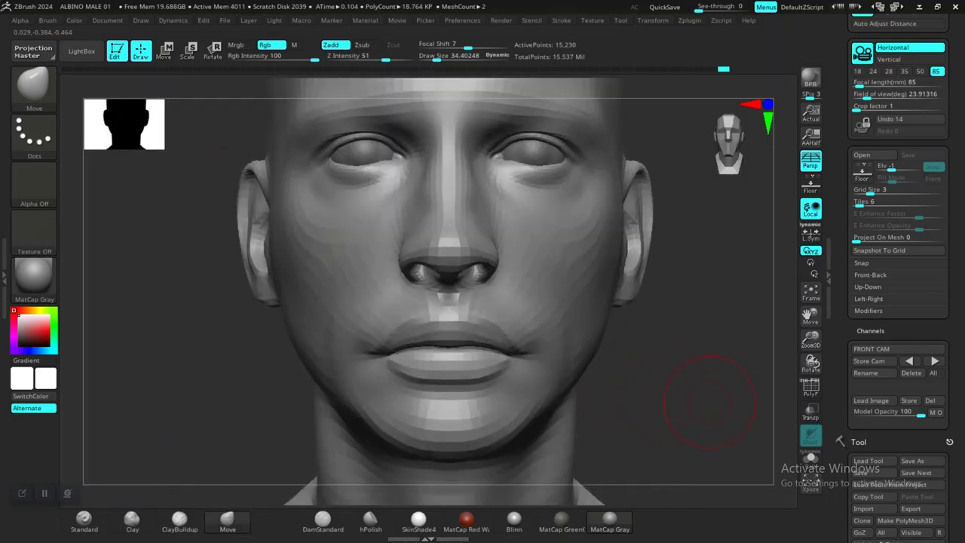
Compare the adjusted mouth corners with the reference photo from the stored front camera.
{"action": "left_click", "coordinate": [935, 361]}
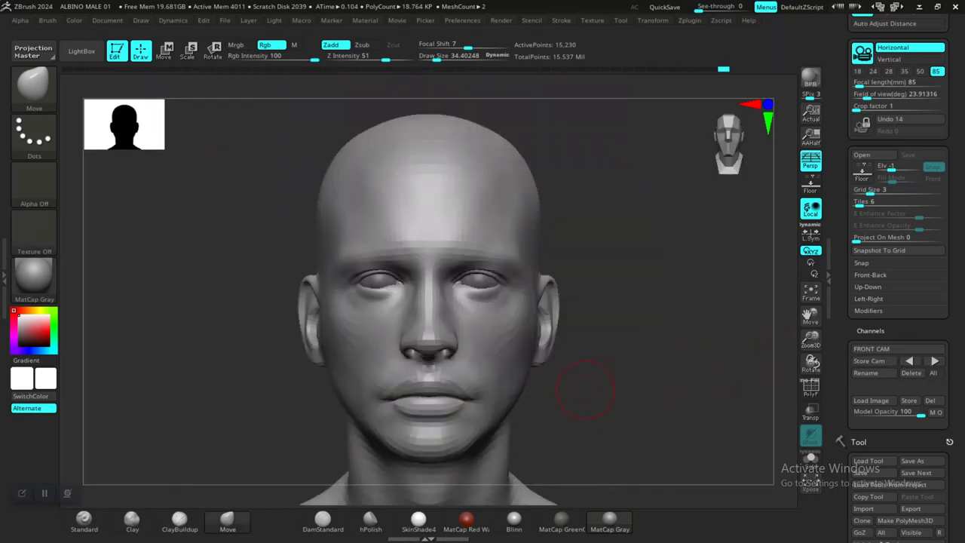
{"action": "key", "text": "shift+z"}
{"action": "key", "text": "shift+z"}
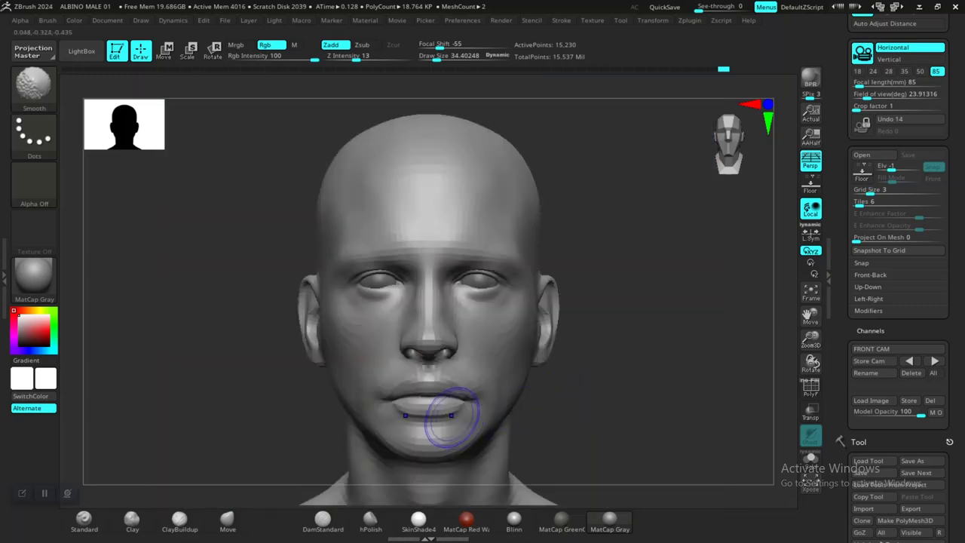
{"action": "key", "text": "shift+z"}
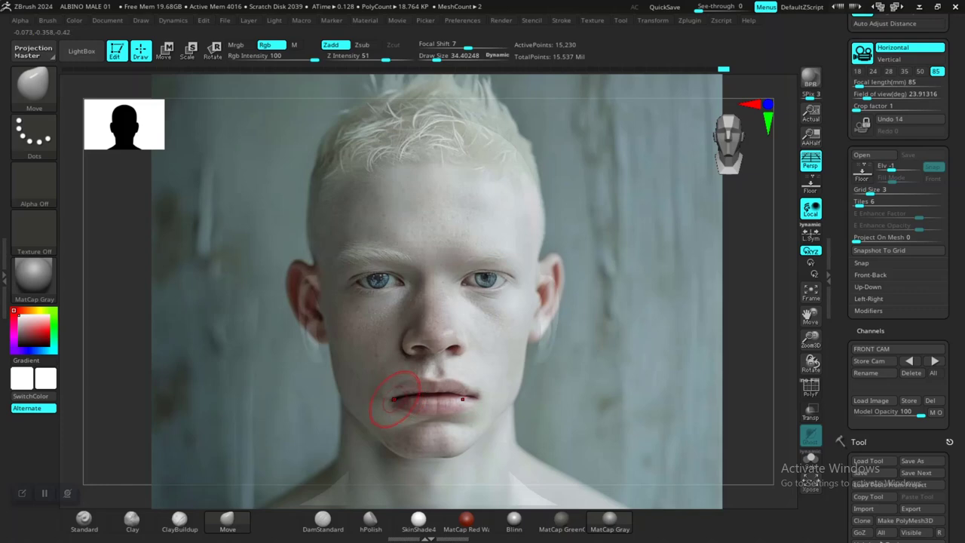
{"action": "key", "text": "shift+z"}
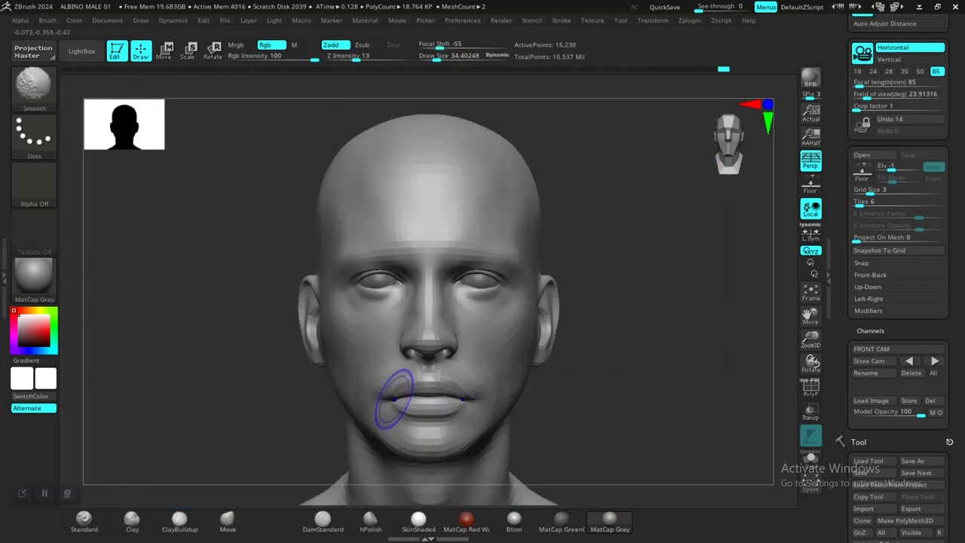
{"action": "key", "text": "shift+z"}
{"action": "key", "text": "shift+z"}
{"action": "key", "text": "shift+z"}
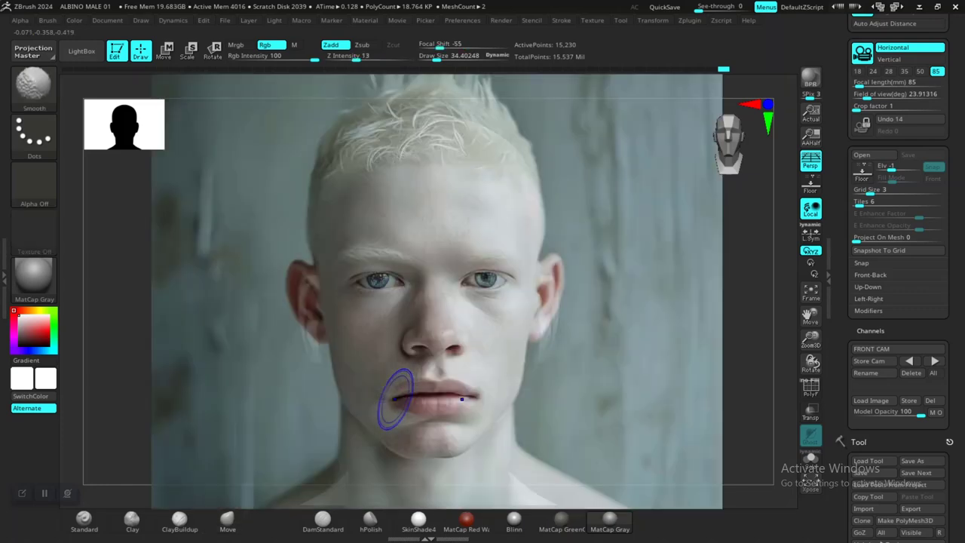
{"action": "key", "text": "shift+z"}
{"action": "key", "text": "shift+z"}
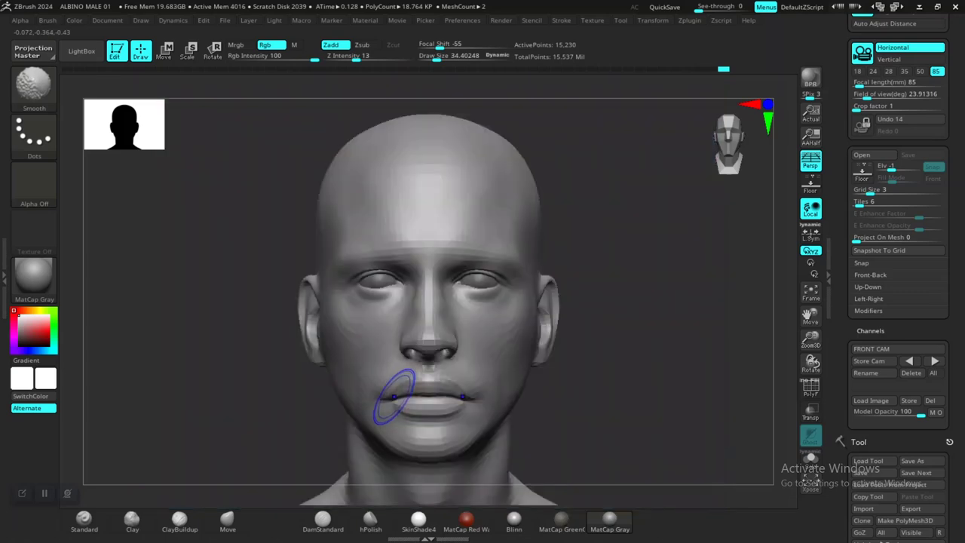
Refine the mouth corners and the adjoining lip area with the Move brush at a draw size of about 34.
{"action": "mouse_move", "coordinate": [565, 362]}
{"action": "left_mouse_down"}
{"action": "mouse_move", "coordinate": [594, 353]}
{"action": "mouse_move", "coordinate": [590, 395]}
{"action": "mouse_move", "coordinate": [603, 354]}
{"action": "mouse_move", "coordinate": [641, 372]}
{"action": "mouse_move", "coordinate": [595, 400]}
{"action": "mouse_move", "coordinate": [584, 390]}
{"action": "left_mouse_up"}
{"action": "left_click_drag", "start_coordinate": [414, 382], "coordinate": [400, 399]}
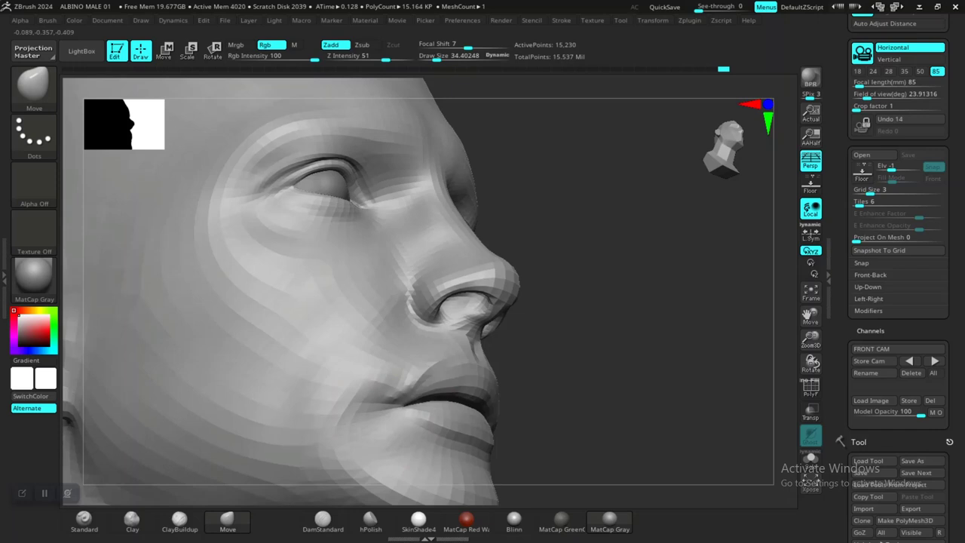
{"action": "left_click_drag", "start_coordinate": [554, 445], "coordinate": [610, 431], "text": "alt"}
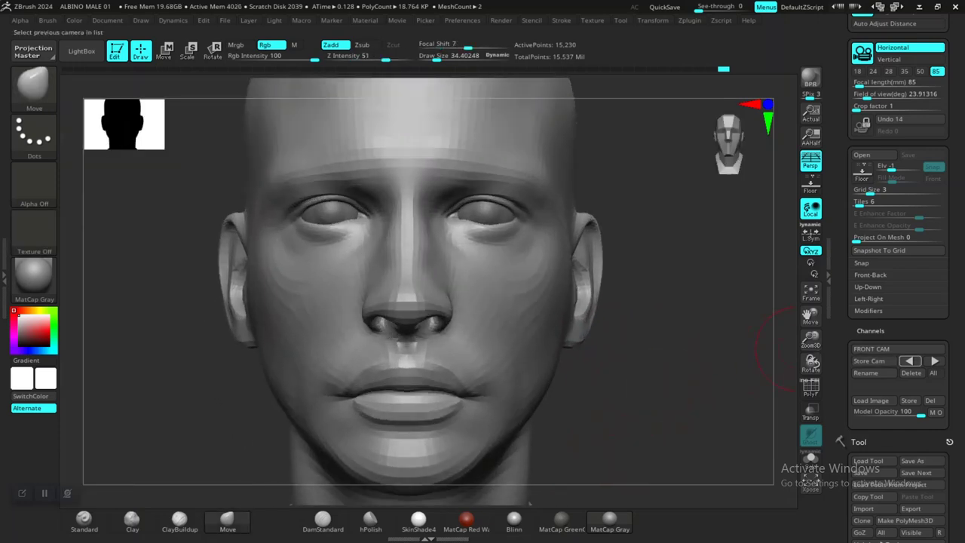
Return to the stored front camera and recheck the refined mouth against the reference photo.
{"action": "left_click", "coordinate": [936, 361]}
{"action": "key", "text": "shift+z"}
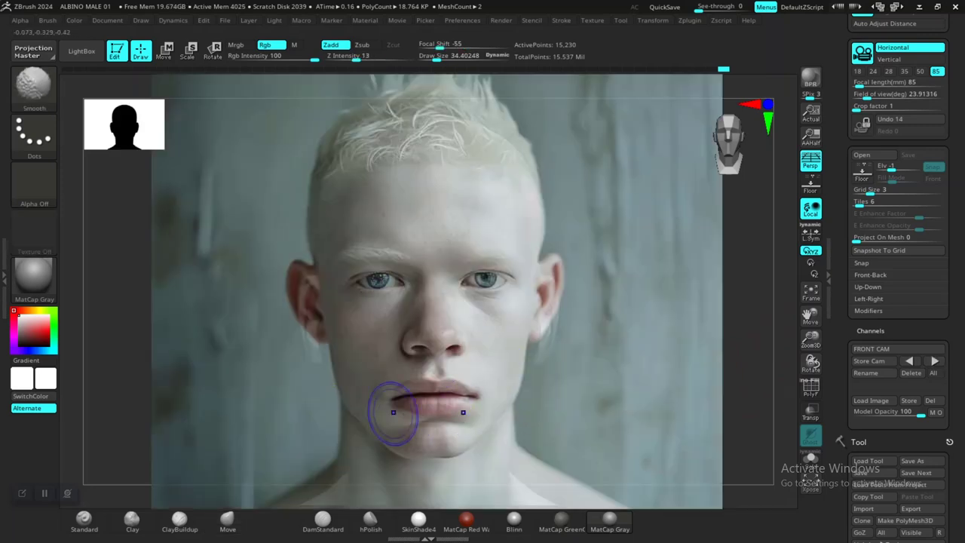
{"action": "key", "text": "shift+z"}
{"action": "key", "text": "shift+z"}
{"action": "key", "text": "shift+z"}
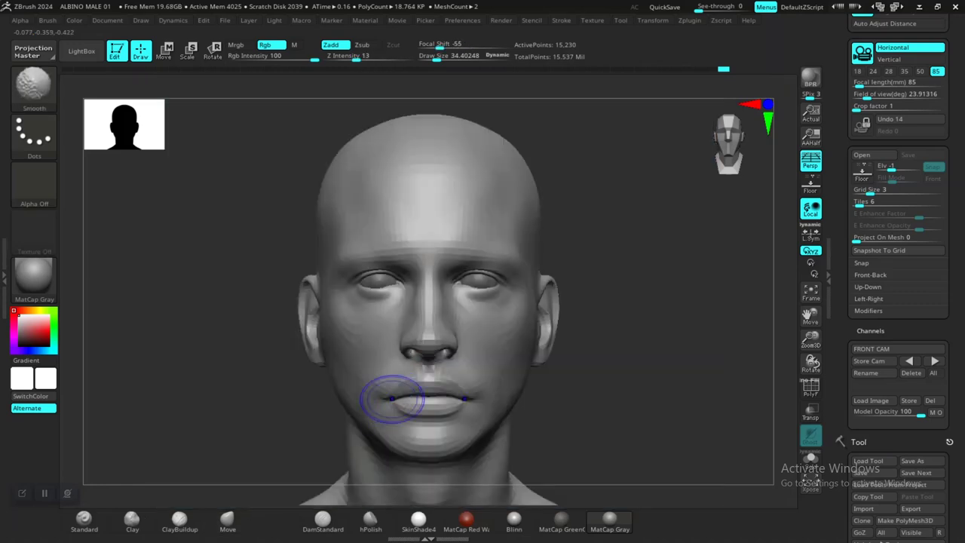
Compare the lips, mouth corners and philtrum with the front reference photo by switching the photo overlay on and off.
{"action": "key", "text": "shift+z"}
{"action": "key", "text": "shift+z"}
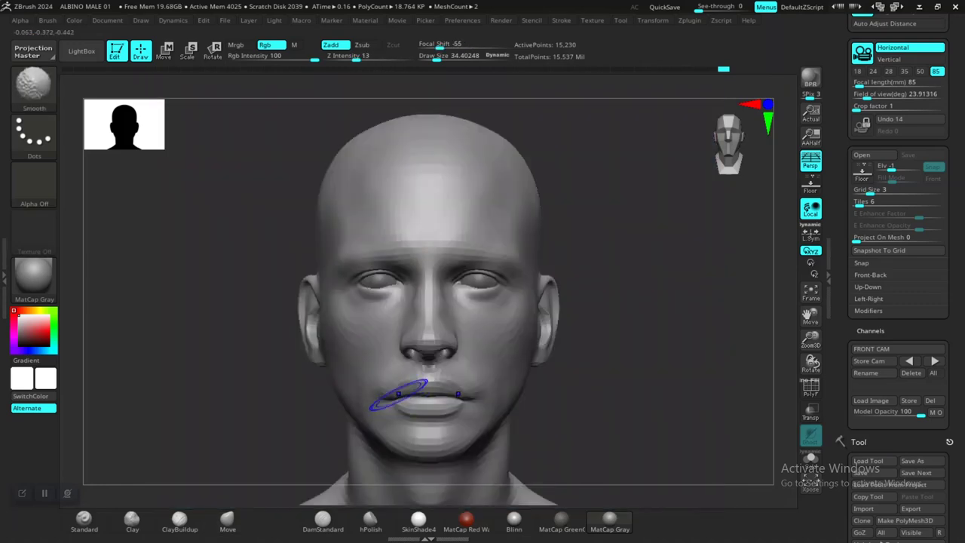
{"action": "key", "text": "shift+z"}
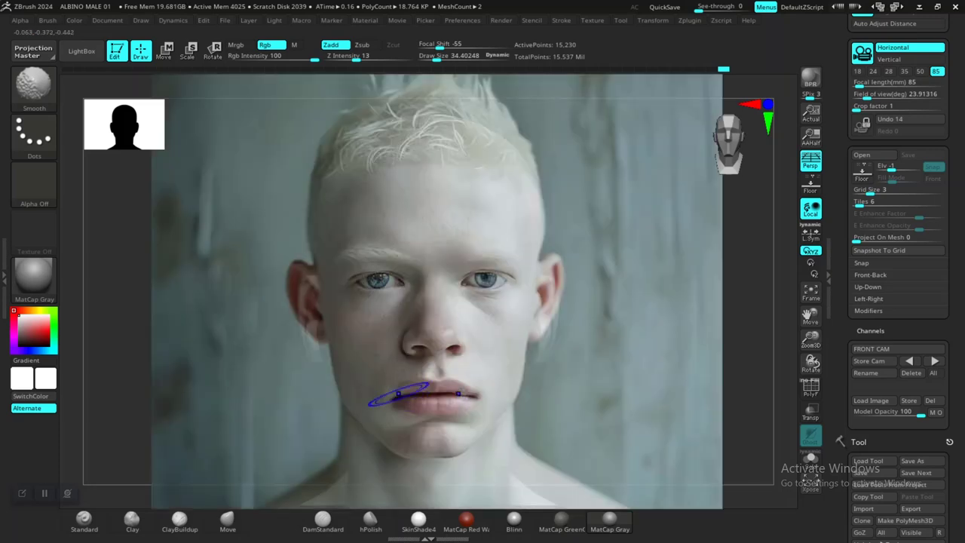
{"action": "left_click_drag", "start_coordinate": [398, 393], "coordinate": [400, 391], "text": "shift"}
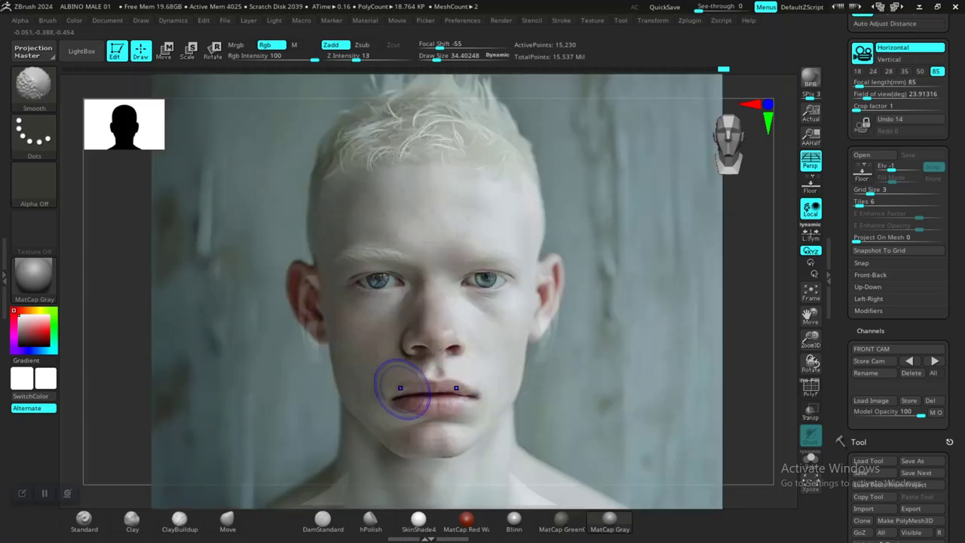
{"action": "key", "text": "shift+z"}
{"action": "key", "text": "shift+z"}
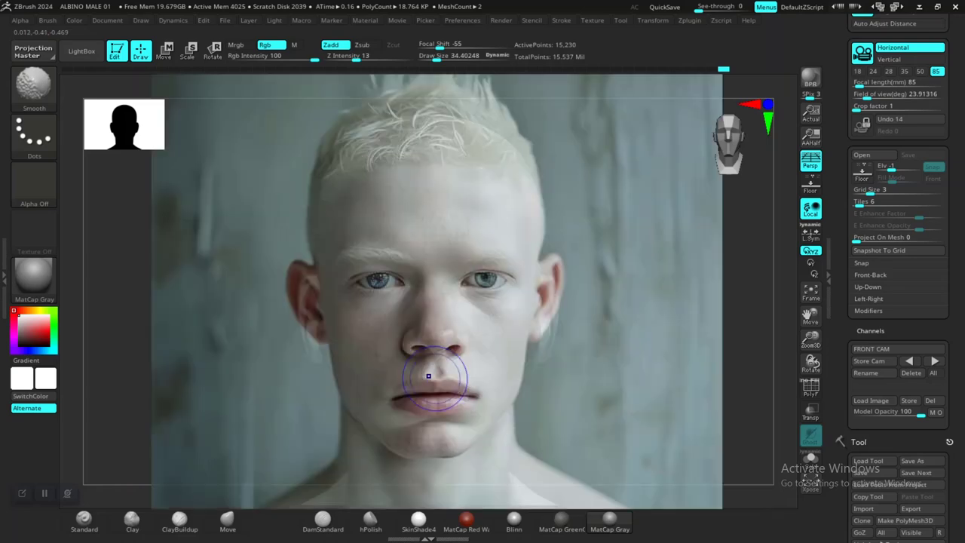
{"action": "key", "text": "shift+z"}
Subdivide the head mesh once and reduce the Move brush's draw size to about 4.6 for close work on the lips.
{"action": "mouse_move", "coordinate": [552, 383]}
{"action": "left_mouse_down"}
{"action": "mouse_move", "coordinate": [592, 388]}
{"action": "mouse_move", "coordinate": [570, 336]}
{"action": "mouse_move", "coordinate": [653, 371]}
{"action": "left_mouse_up"}
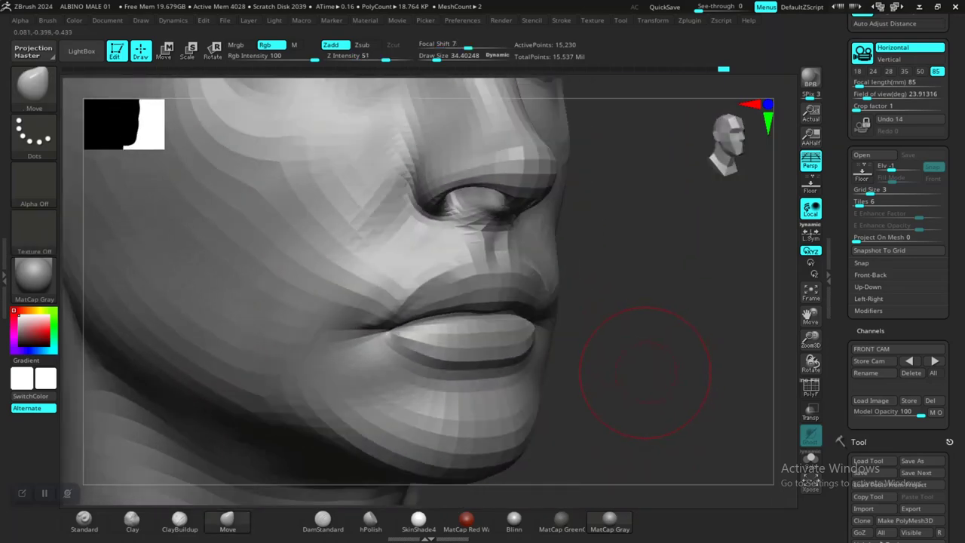
{"action": "key", "text": "ctrl+d"}
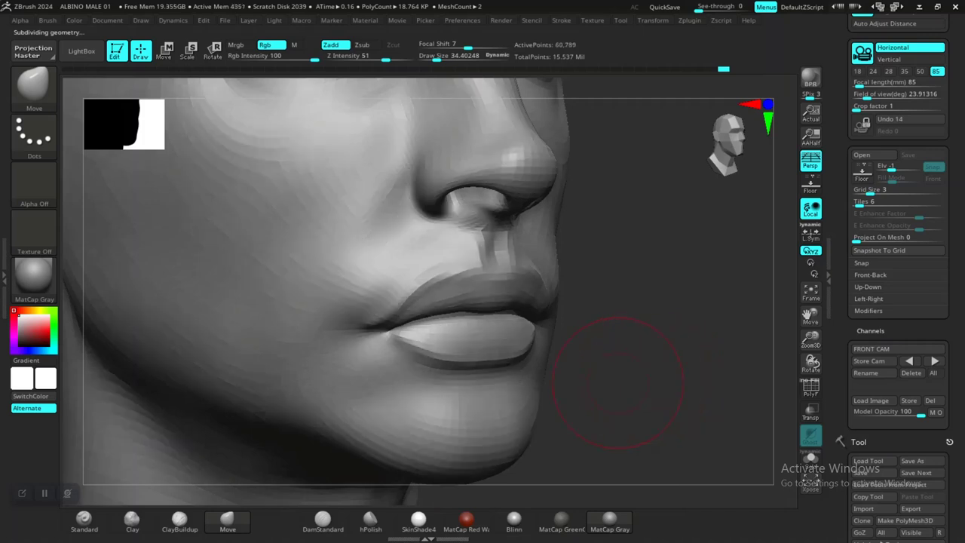
{"action": "mouse_move", "coordinate": [622, 381]}
{"action": "left_mouse_down"}
{"action": "mouse_move", "coordinate": [664, 382]}
{"action": "mouse_move", "coordinate": [676, 411]}
{"action": "mouse_move", "coordinate": [649, 411]}
{"action": "left_mouse_up"}
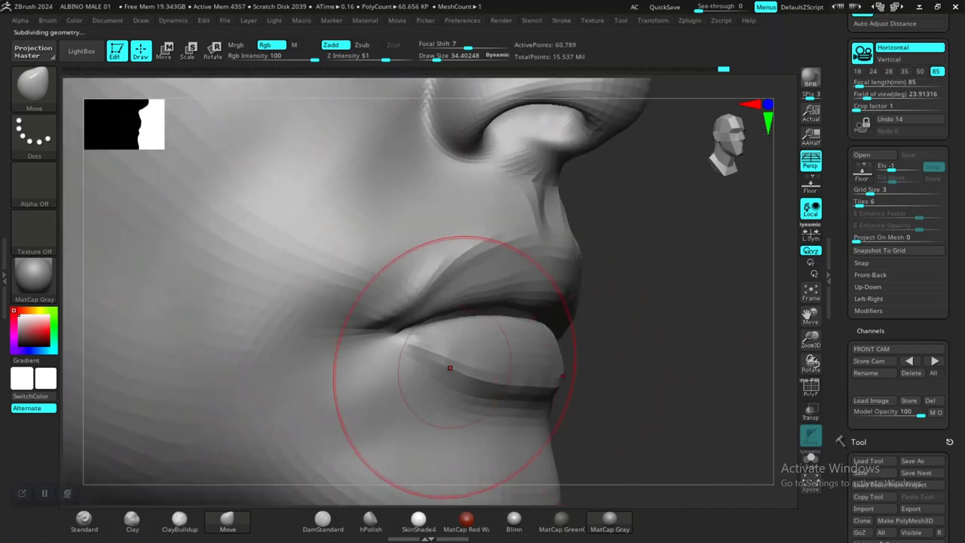
{"action": "key", "text": "space"}
{"action": "left_click_drag", "start_coordinate": [447, 356], "coordinate": [436, 356]}
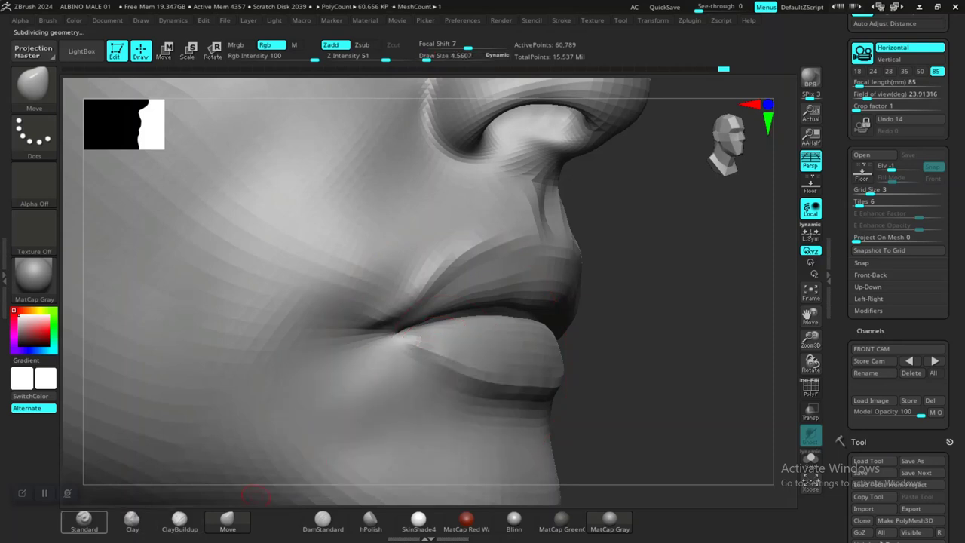
Refine the lip edge near the mouth corner with the Standard brush at a draw size of about 6.6.
{"action": "left_click", "coordinate": [83, 519]}
{"action": "right_click_drag", "start_coordinate": [522, 386], "coordinate": [441, 367]}
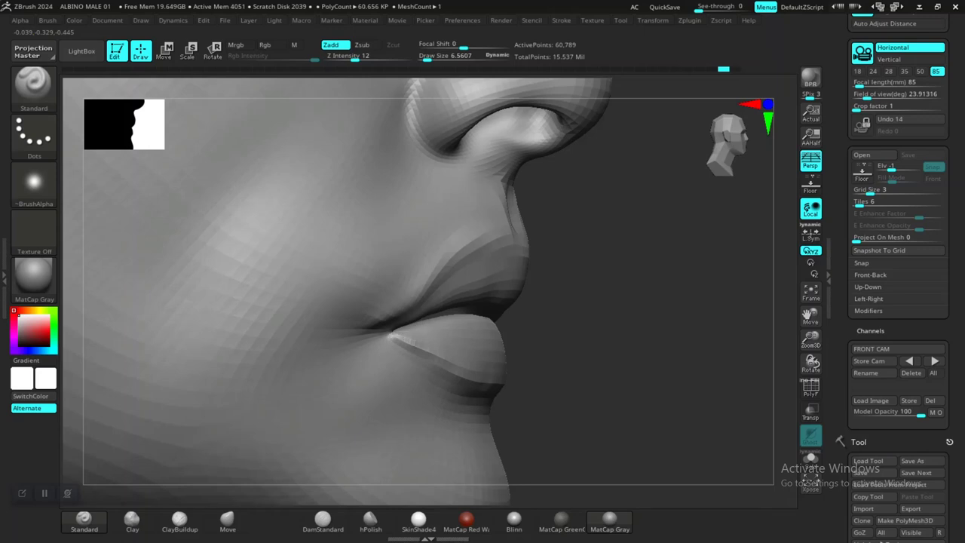
{"action": "left_click_drag", "start_coordinate": [591, 381], "coordinate": [591, 332], "text": "alt"}
{"action": "left_click_drag", "start_coordinate": [649, 362], "coordinate": [541, 364]}
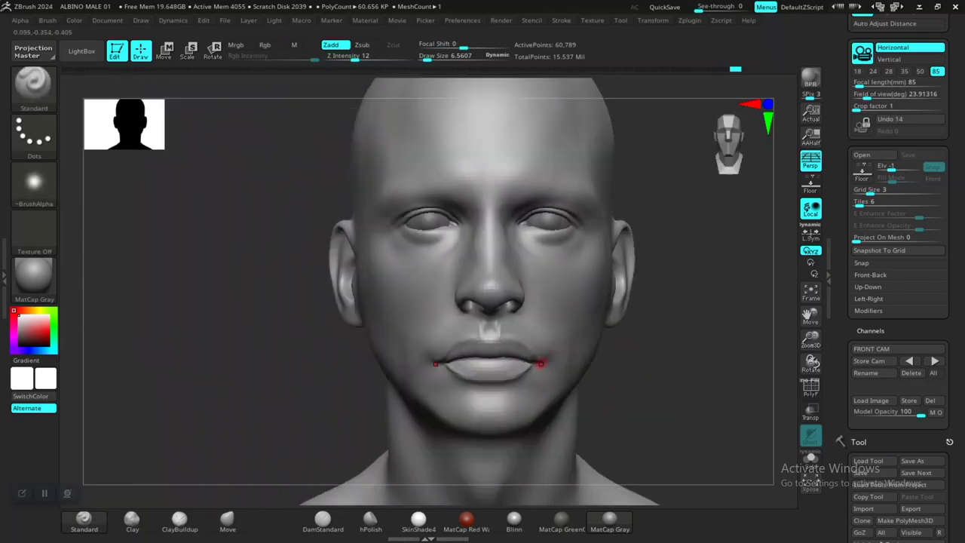
{"action": "left_click_drag", "start_coordinate": [709, 352], "coordinate": [596, 392], "text": "alt"}
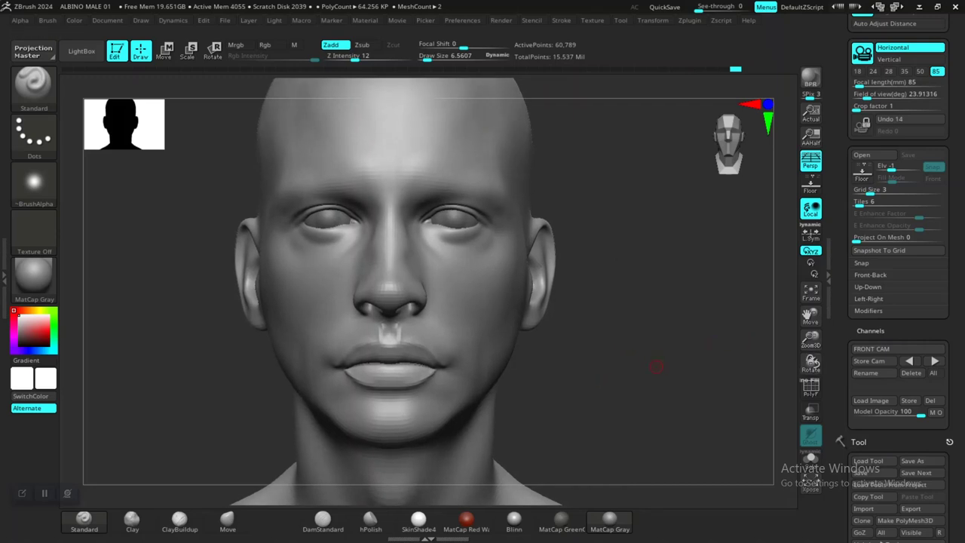
{"action": "mouse_move", "coordinate": [657, 367]}
{"action": "left_mouse_down"}
{"action": "mouse_move", "coordinate": [655, 386]}
{"action": "mouse_move", "coordinate": [562, 368]}
{"action": "mouse_move", "coordinate": [660, 367]}
{"action": "mouse_move", "coordinate": [658, 300]}
{"action": "mouse_move", "coordinate": [673, 427]}
{"action": "left_mouse_up"}
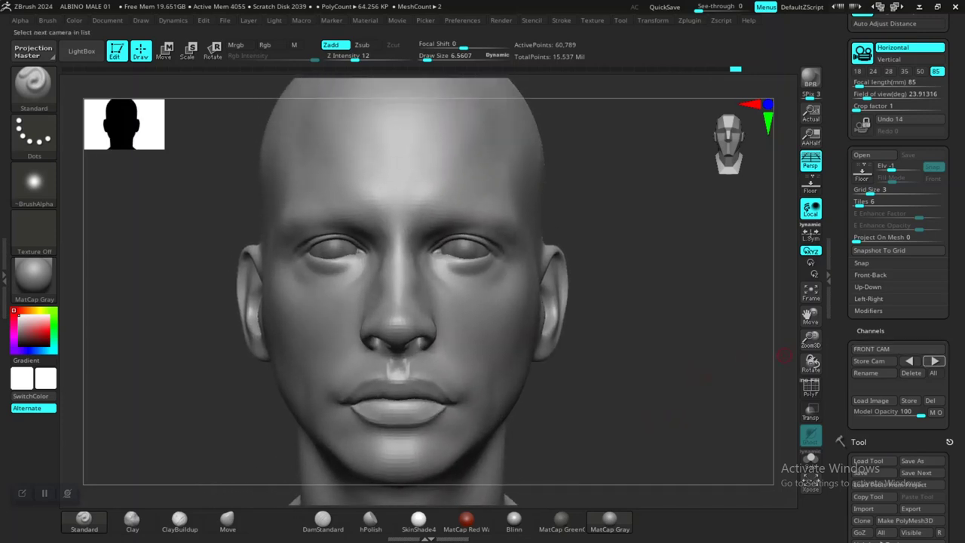
Return to the stored front camera and compare the subdivided head with the reference photo.
{"action": "left_click", "coordinate": [935, 361]}
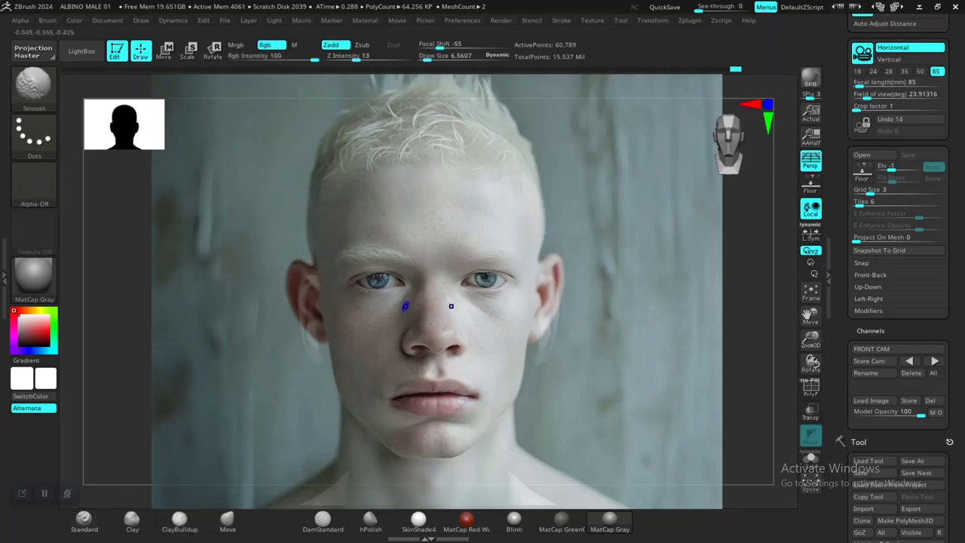
{"action": "key", "text": "shift+z"}
{"action": "key", "text": "shift+z"}
{"action": "key", "text": "shift+z"}
{"action": "key", "text": "shift+z"}
{"action": "key", "text": "shift+z"}
{"action": "key", "text": "shift+z"}
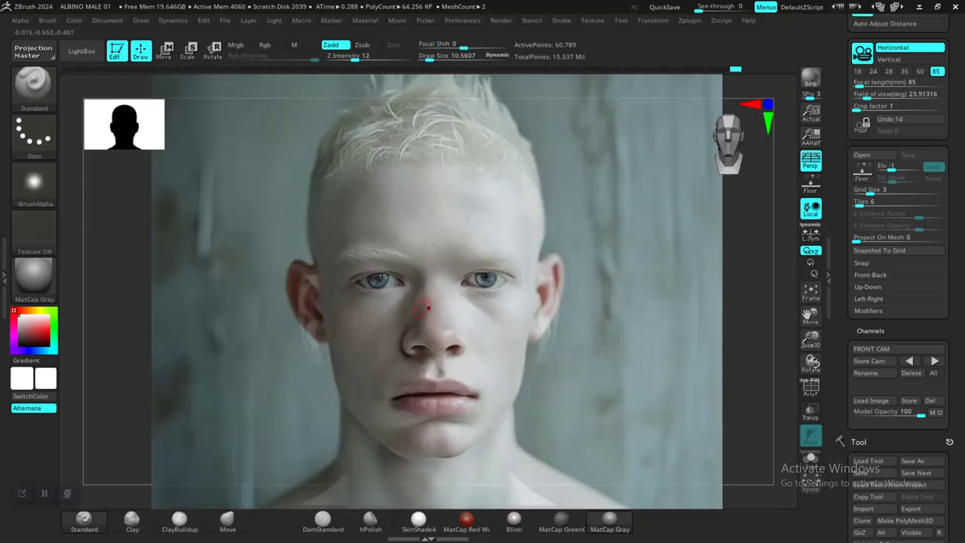
Compare the nose bridge and the sides of the nose with the reference photo, with the draw size at about 22.6.
{"action": "key", "text": "shift"}
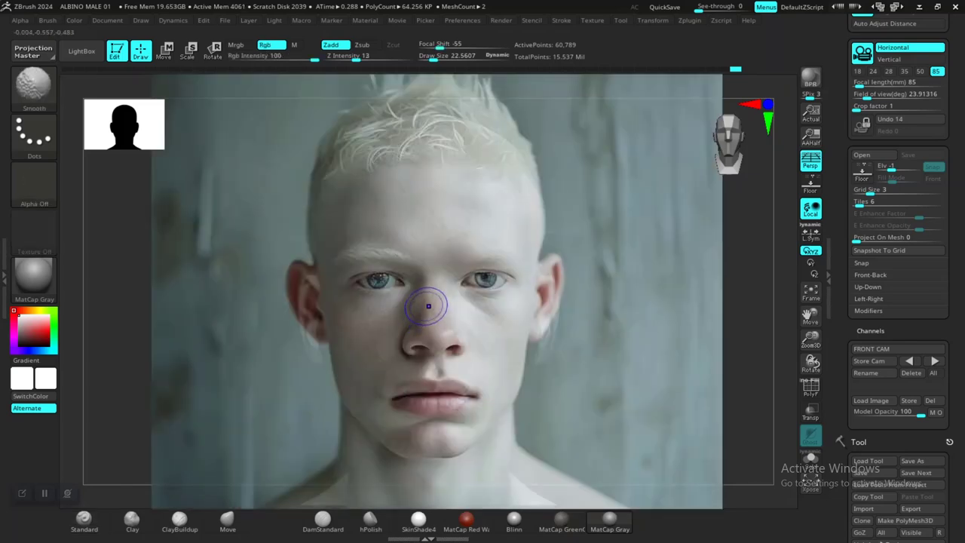
{"action": "key", "text": "shift+z"}
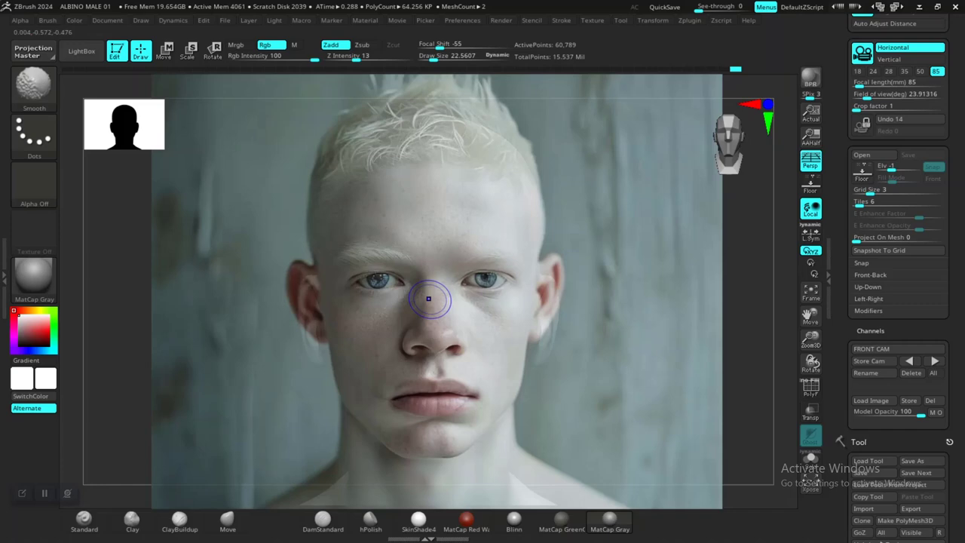
{"action": "key", "text": "shift+z"}
{"action": "key", "text": "shift+z"}
{"action": "key", "text": "shift"}
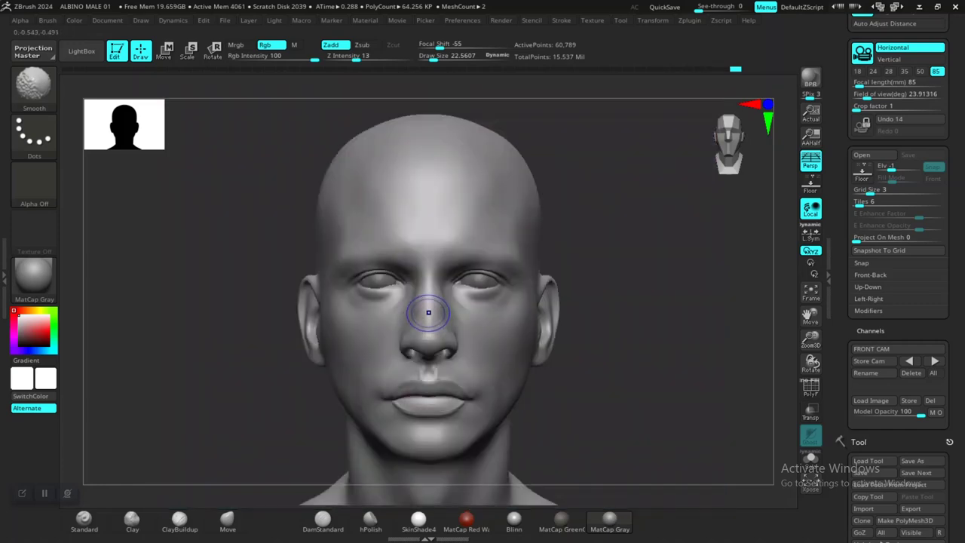
{"action": "key", "text": "shift+z"}
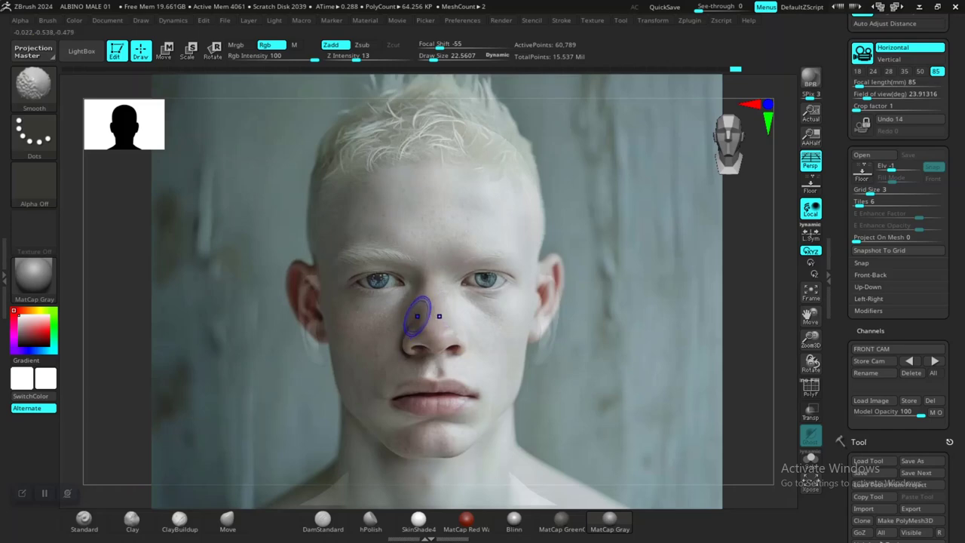
{"action": "key", "text": "shift+z"}
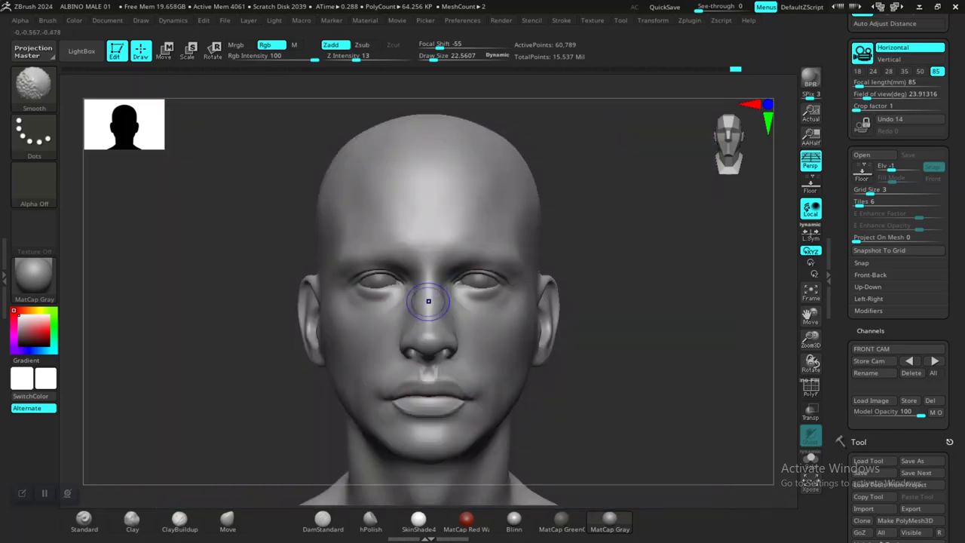
{"action": "key", "text": "shift+z"}
{"action": "key", "text": "shift+z"}
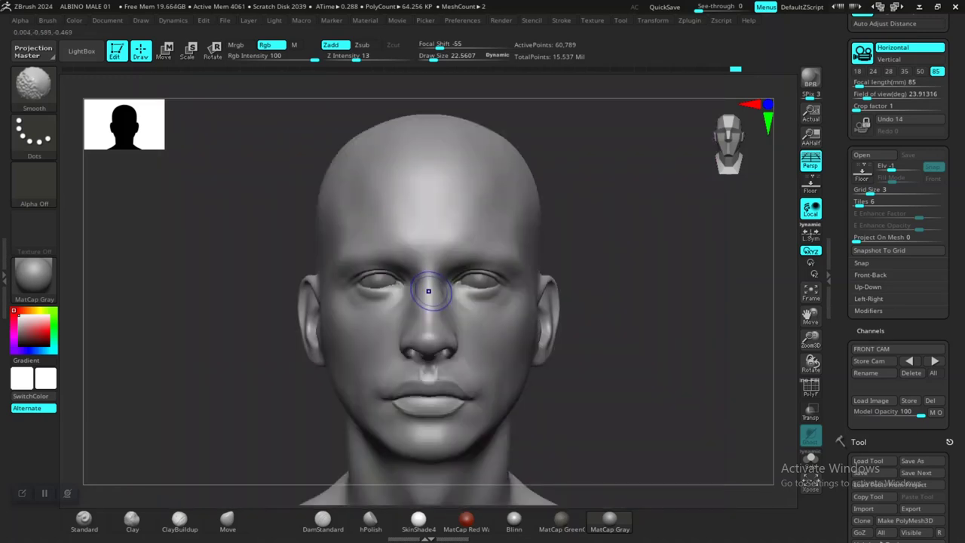
{"action": "key", "text": "shift+z"}
{"action": "key", "text": "shift+z"}
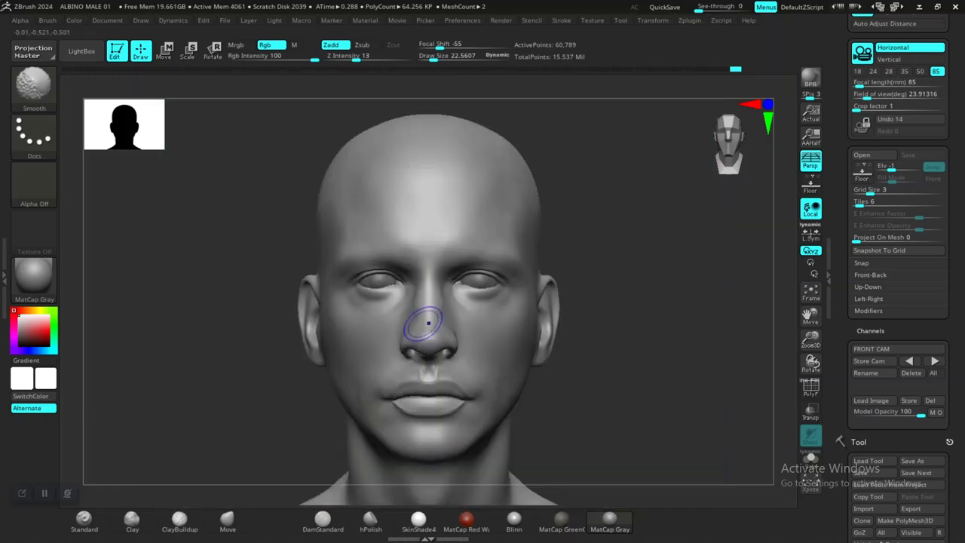
Step the head mesh down to its lower subdivision level and check the face shape from the front.
{"action": "key", "text": "shift"}
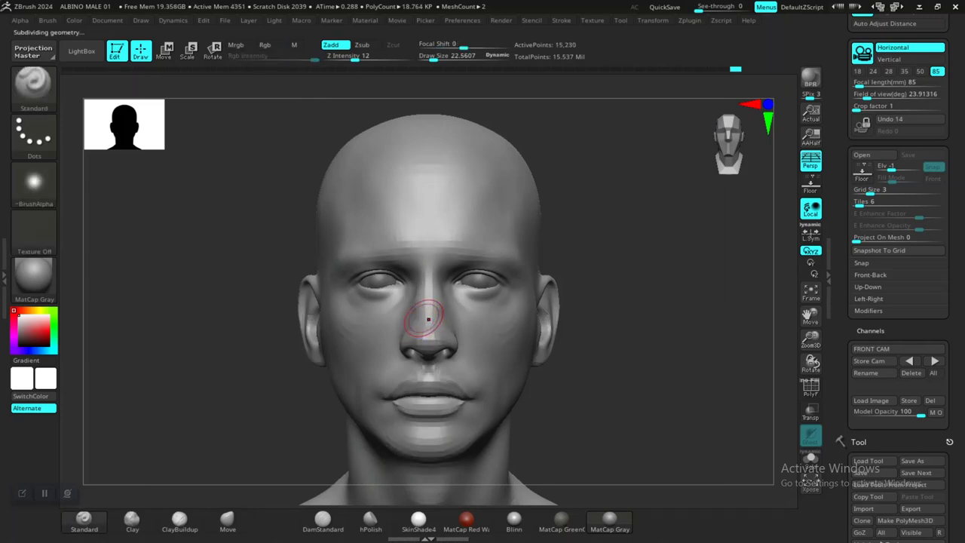
{"action": "key", "text": "shift+d"}
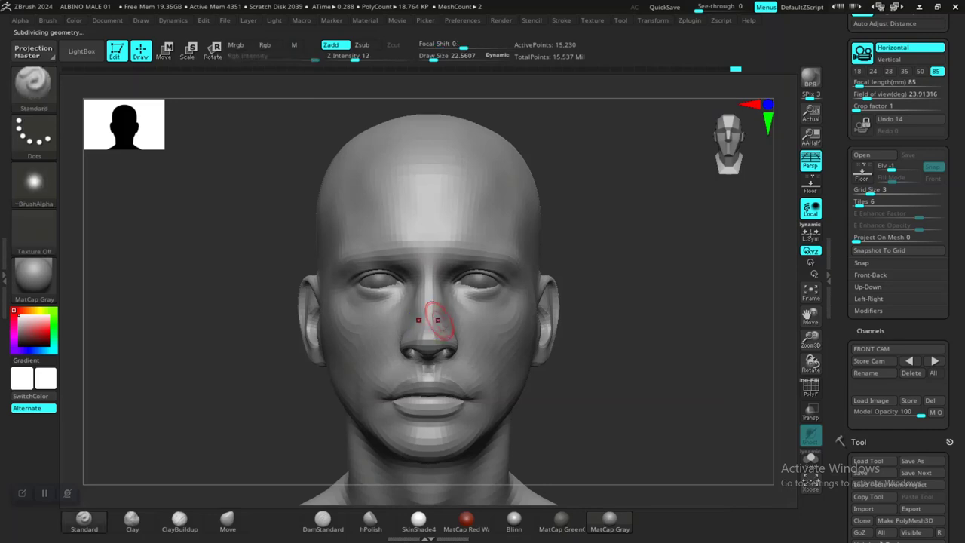
{"action": "key", "text": "shift+z"}
{"action": "key", "text": "shift"}
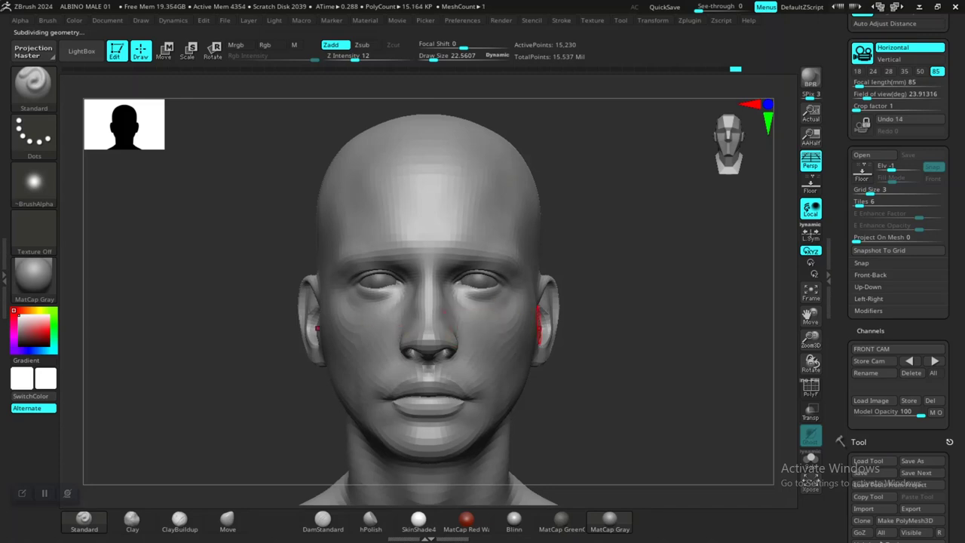
{"action": "mouse_move", "coordinate": [509, 309]}
{"action": "left_mouse_down"}
{"action": "mouse_move", "coordinate": [618, 312]}
{"action": "mouse_move", "coordinate": [518, 319]}
{"action": "mouse_move", "coordinate": [519, 264]}
{"action": "mouse_move", "coordinate": [520, 273]}
{"action": "left_mouse_up"}
{"action": "left_click_drag", "start_coordinate": [609, 349], "coordinate": [614, 384], "text": "shift"}
{"action": "left_click", "coordinate": [613, 384], "text": "shift"}
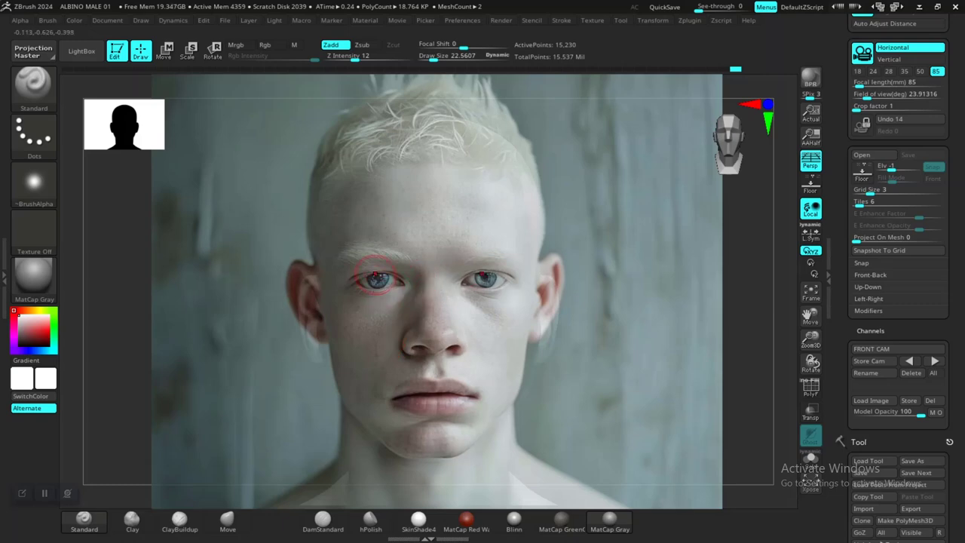
Compare the eyes, upper eyelids and brows with the front reference photo.
{"action": "key", "text": "shift"}
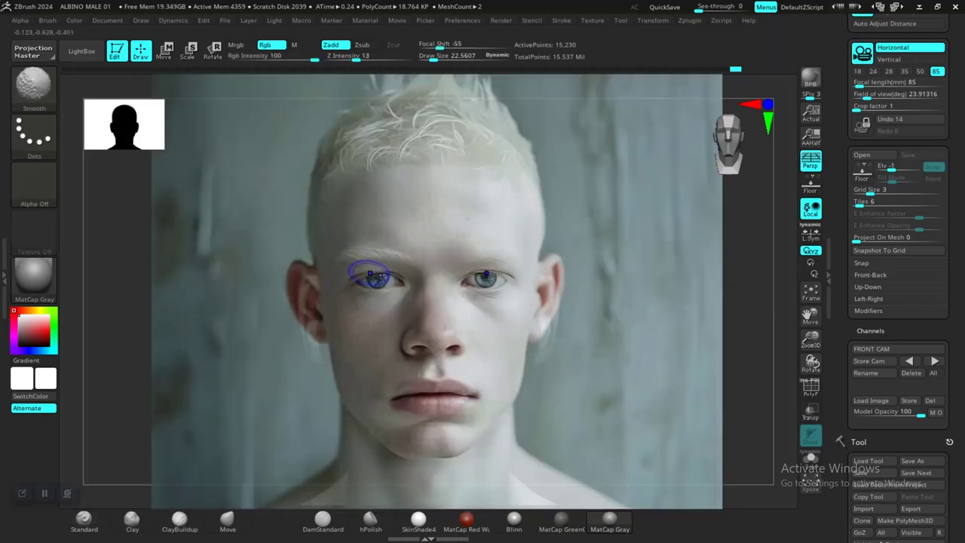
{"action": "key", "text": "shift+z"}
{"action": "key", "text": "shift+z"}
{"action": "key", "text": "shift+z"}
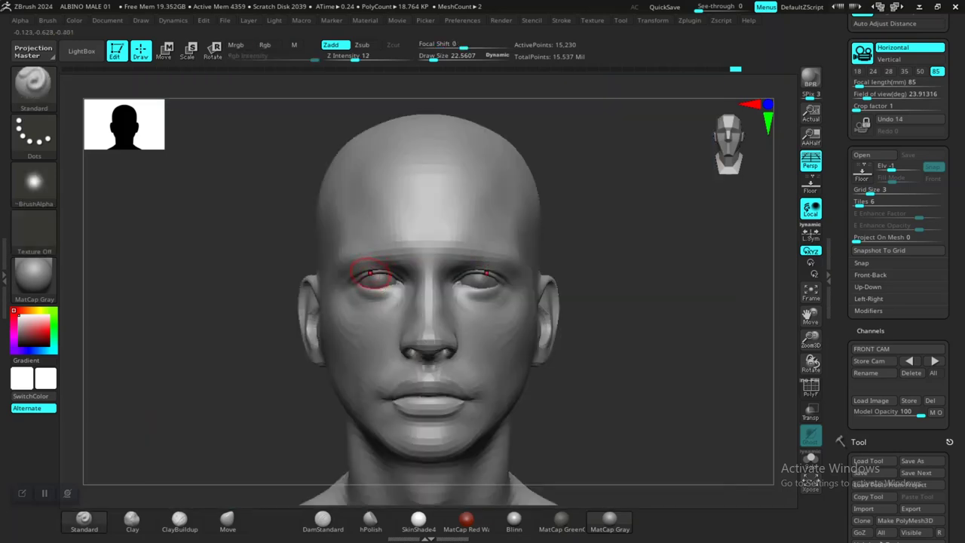
{"action": "key", "text": "shift+z"}
{"action": "key", "text": "shift+z"}
{"action": "key", "text": "shift+z"}
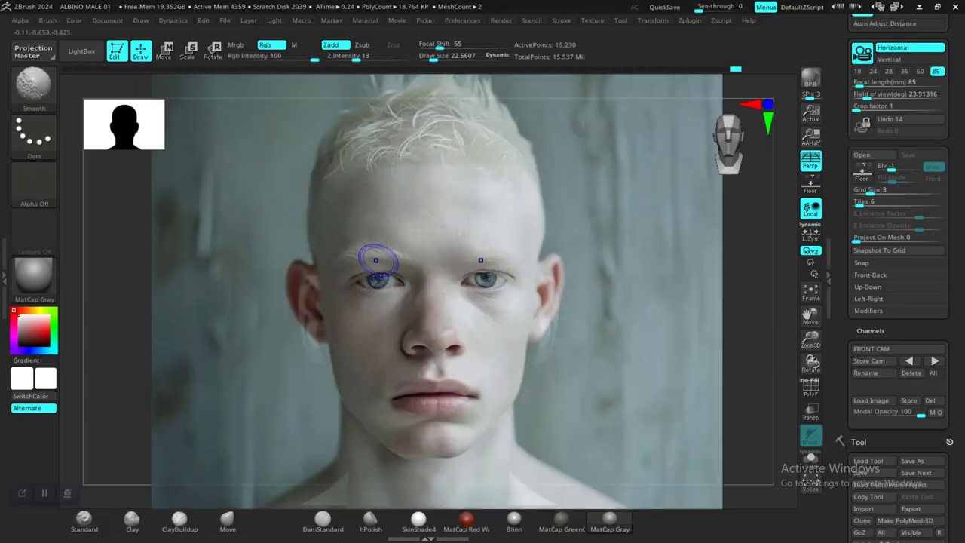
{"action": "key", "text": "shift+z"}
{"action": "key", "text": "shift+z"}
{"action": "key", "text": "shift+z"}
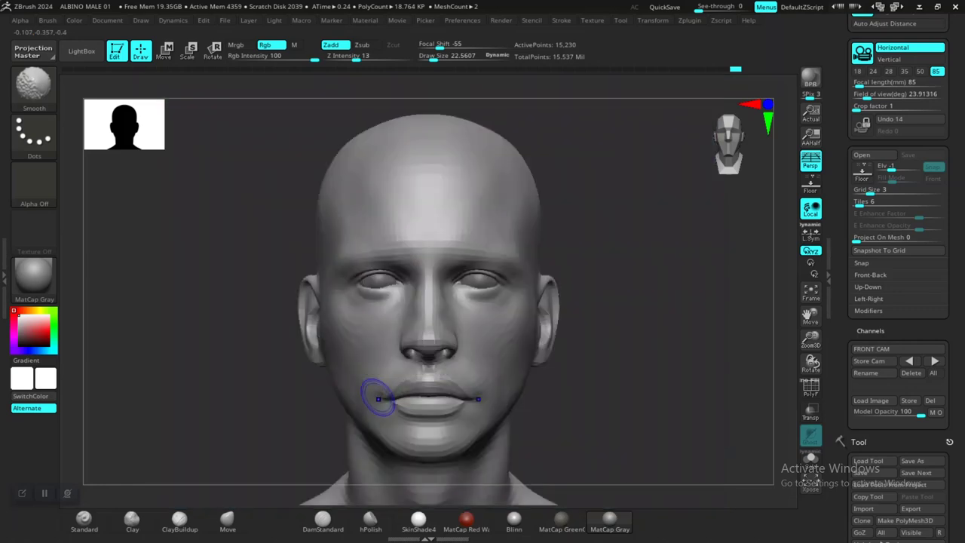
Compare the chin, jawline and lower lip with the front reference photo, with the draw size at about 38.6.
{"action": "key", "text": "shift+z"}
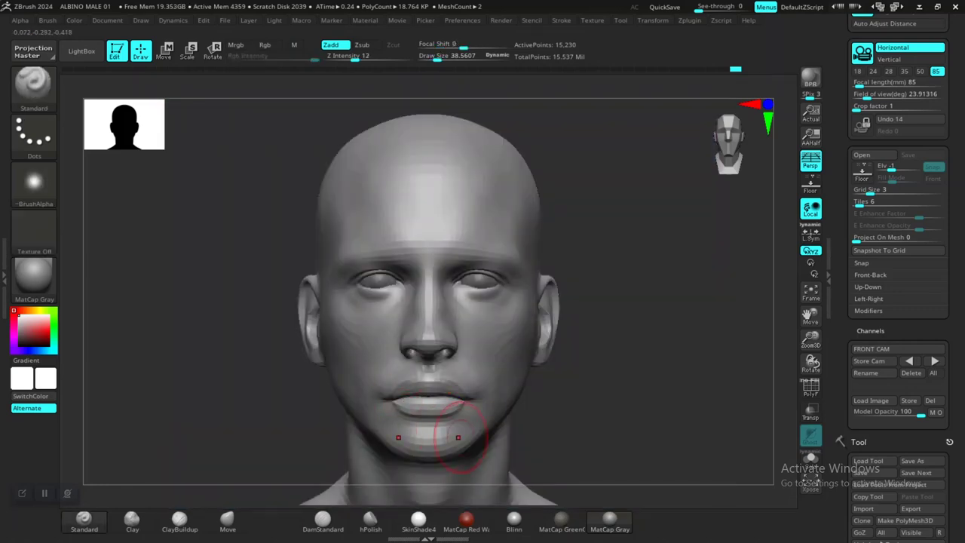
{"action": "key", "text": "ctrl+z"}
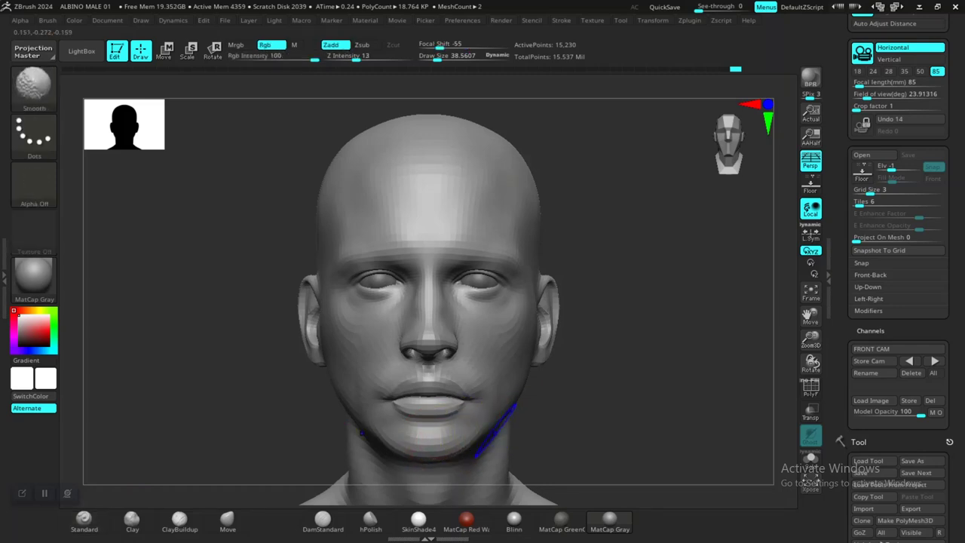
{"action": "key", "text": "shift+z"}
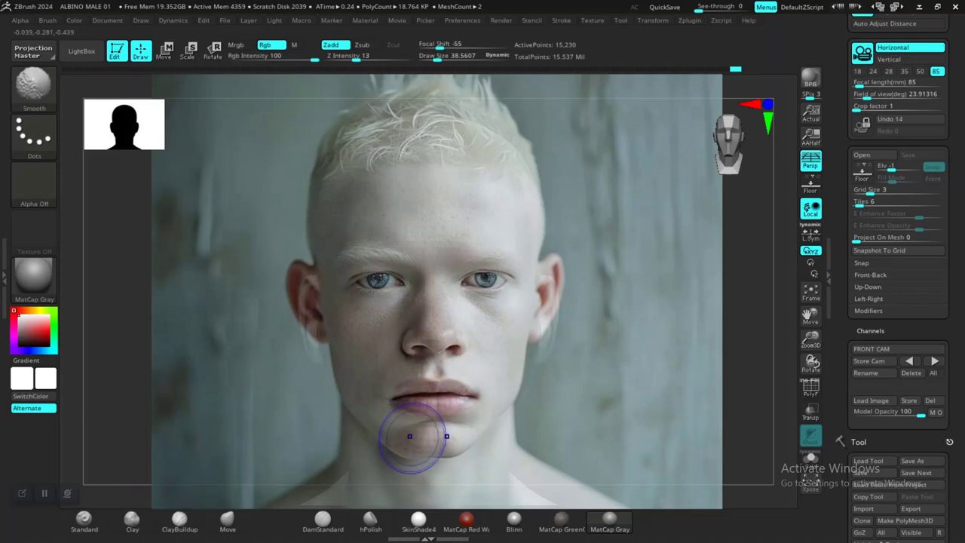
{"action": "key", "text": "shift+z"}
{"action": "key", "text": "shift+z"}
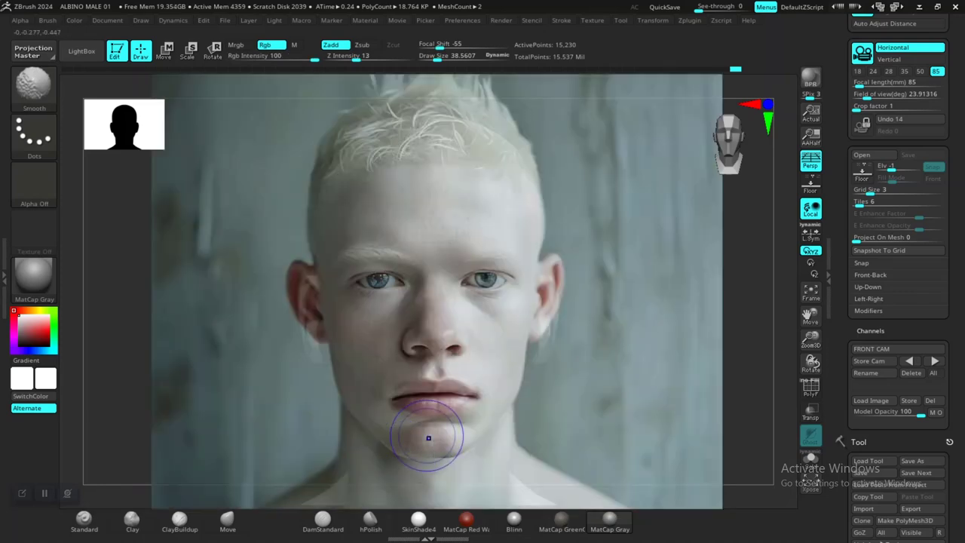
{"action": "key", "text": "shift+z"}
{"action": "key", "text": "shift+z"}
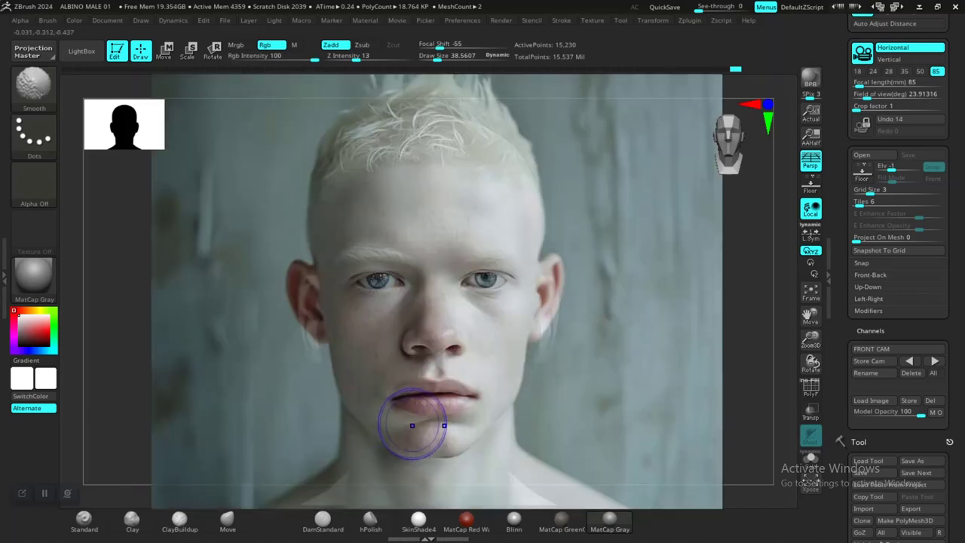
{"action": "key", "text": "shift+z"}
{"action": "key", "text": "shift+z"}
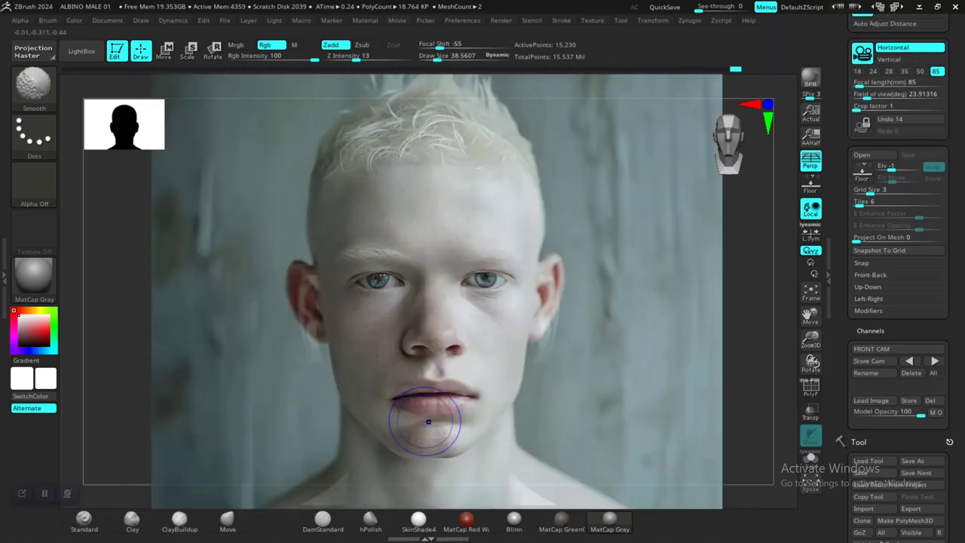
Compare the lower lip and the chin with the front reference photo once more.
{"action": "key", "text": "shift+z"}
{"action": "key", "text": "shift+z"}
{"action": "key", "text": "shift+z"}
{"action": "key", "text": "shift+z"}
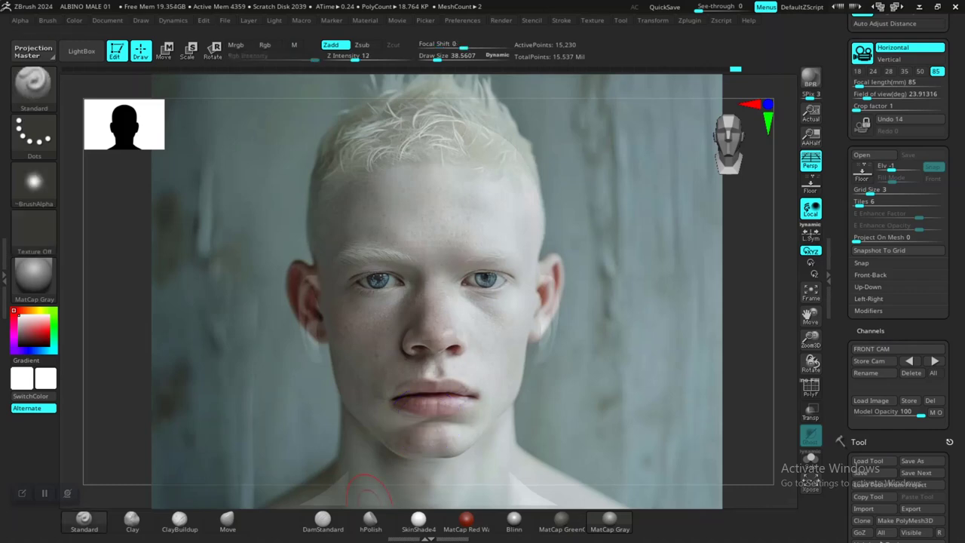
Choose the DamStandard brush and check the area between lower lip and chin against the front reference photo.
{"action": "left_click", "coordinate": [324, 520]}
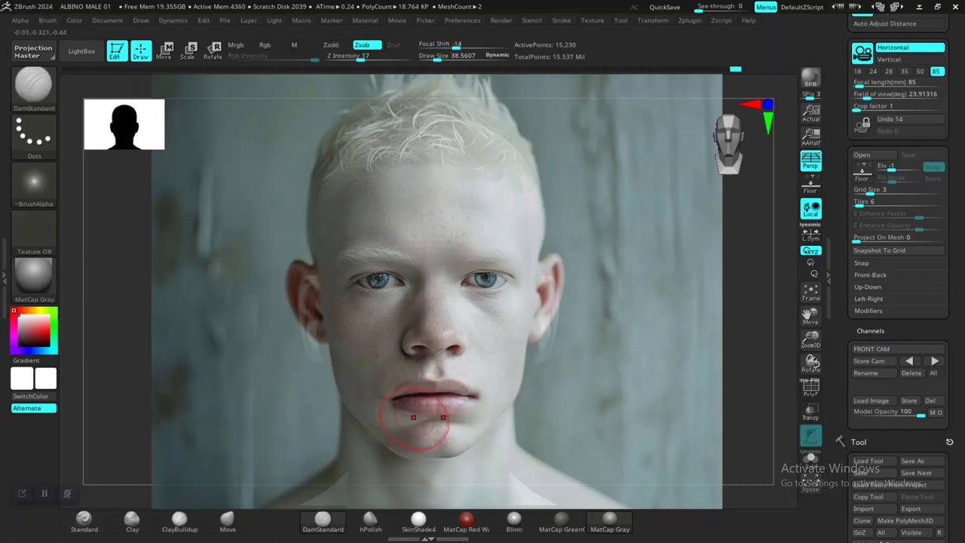
{"action": "key", "text": "shift+z"}
{"action": "key", "text": "shift+z"}
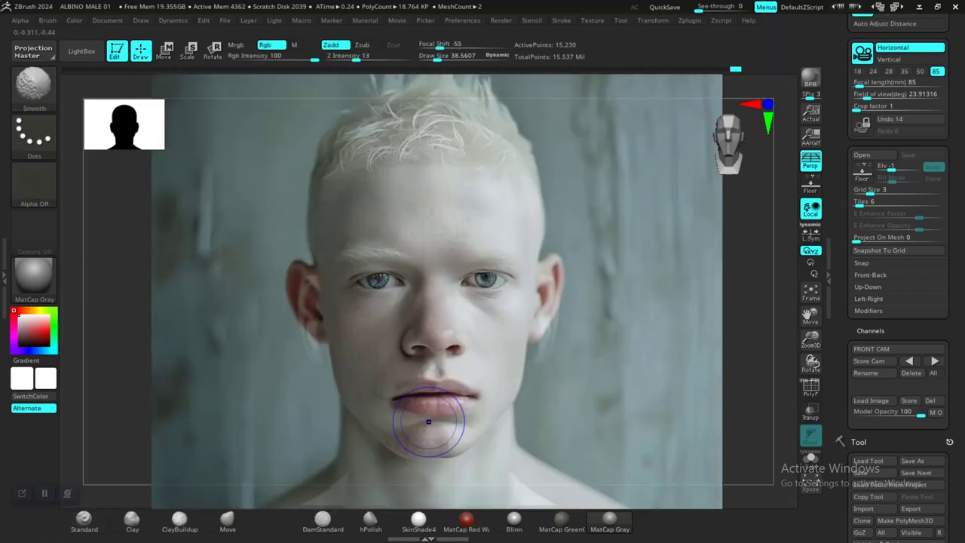
{"action": "key", "text": "shift+z"}
{"action": "key", "text": "shift+z"}
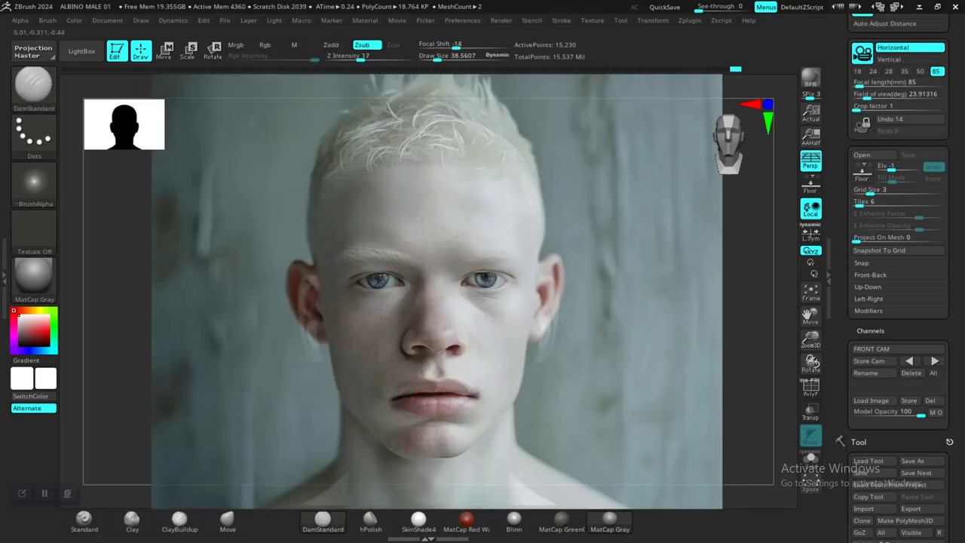
{"action": "key", "text": "ctrl"}
{"action": "key", "text": "shift+z"}
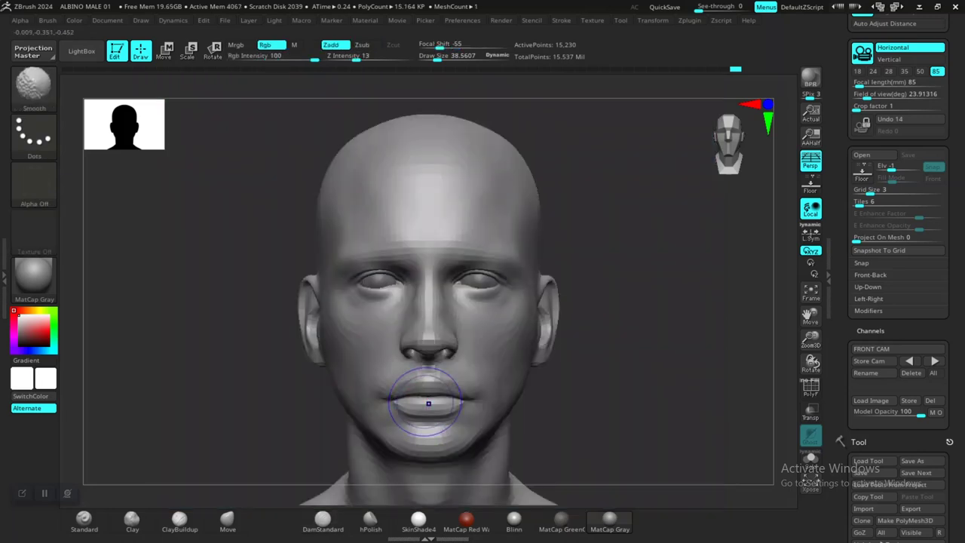
Set the DamStandard brush's draw size to about 11.9 and its Z intensity to 22 for the mouth area.
{"action": "mouse_move", "coordinate": [553, 397]}
{"action": "right_mouse_down", "text": "ctrl"}
{"action": "mouse_move", "coordinate": [564, 419]}
{"action": "mouse_move", "coordinate": [614, 396]}
{"action": "mouse_move", "coordinate": [676, 396]}
{"action": "mouse_move", "coordinate": [555, 400]}
{"action": "right_mouse_up", "text": "ctrl"}
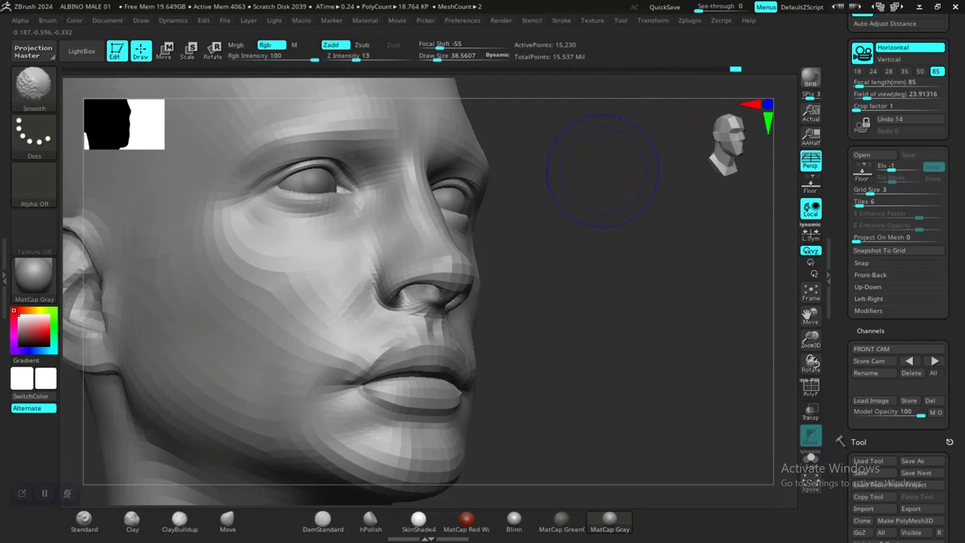
{"action": "key", "text": "shift+z"}
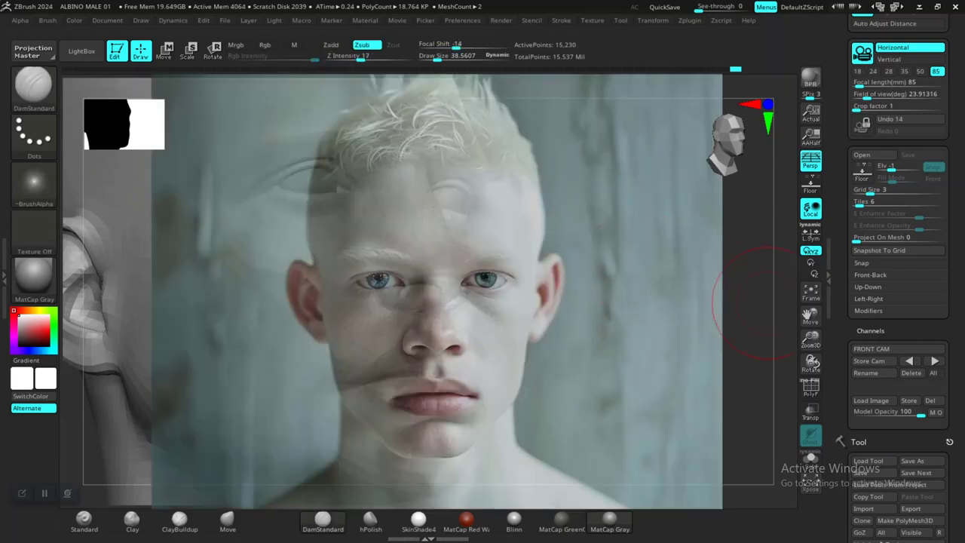
{"action": "key", "text": "shift+z"}
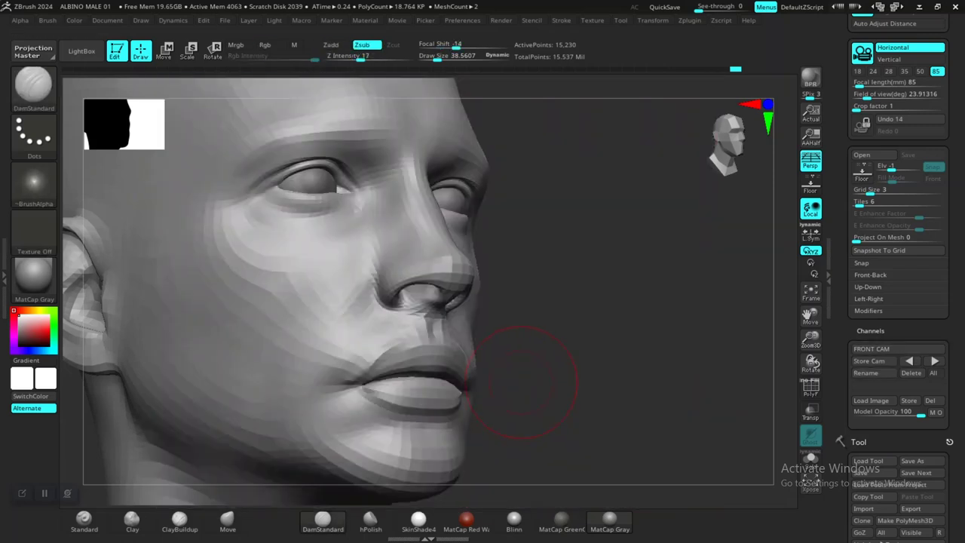
{"action": "key", "text": "ctrl"}
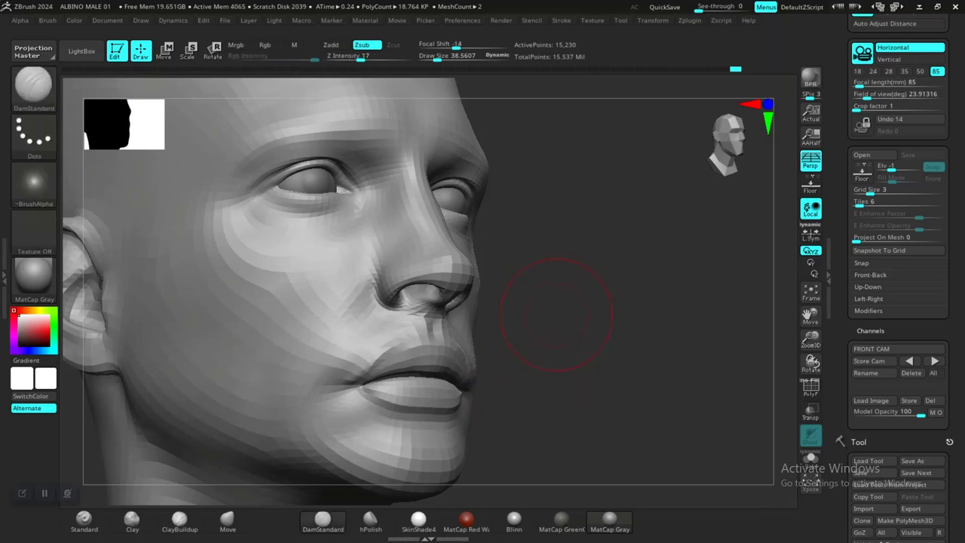
{"action": "key", "text": "space"}
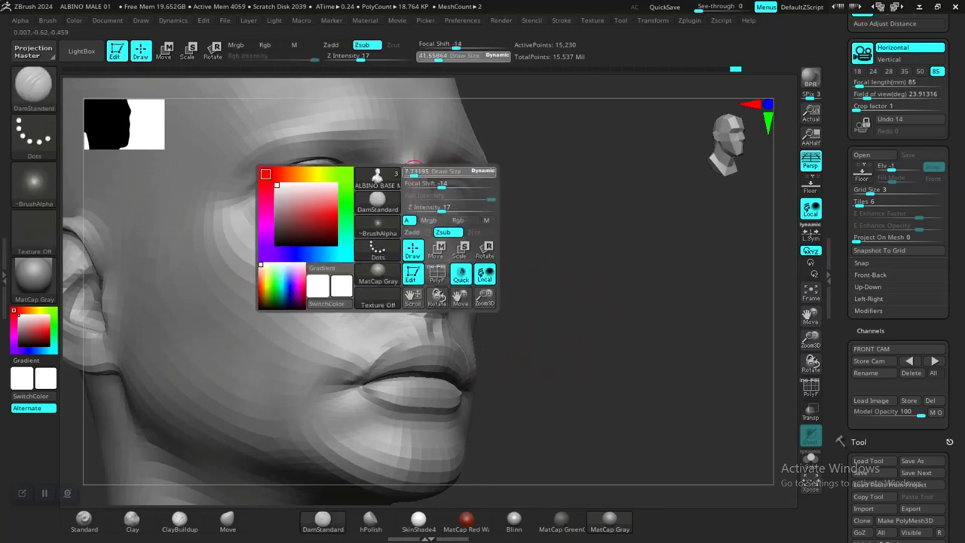
{"action": "left_click_drag", "start_coordinate": [413, 172], "coordinate": [416, 172]}
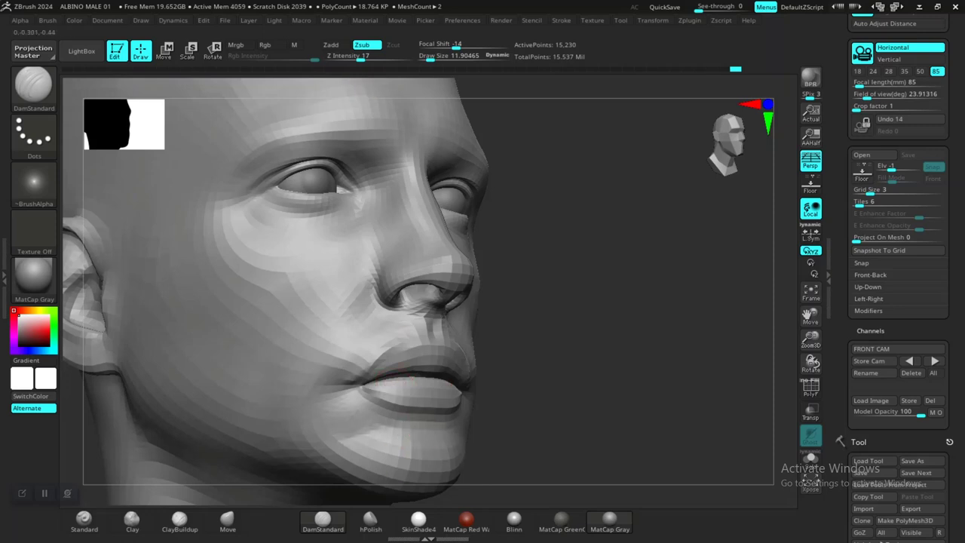
{"action": "left_click_drag", "start_coordinate": [560, 394], "coordinate": [695, 388], "text": "shift"}
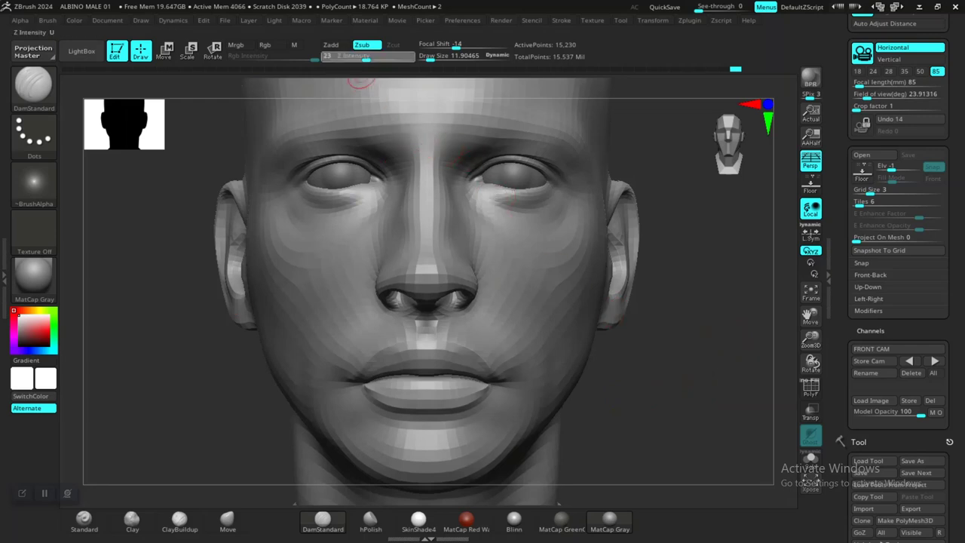
{"action": "left_click", "coordinate": [365, 58]}
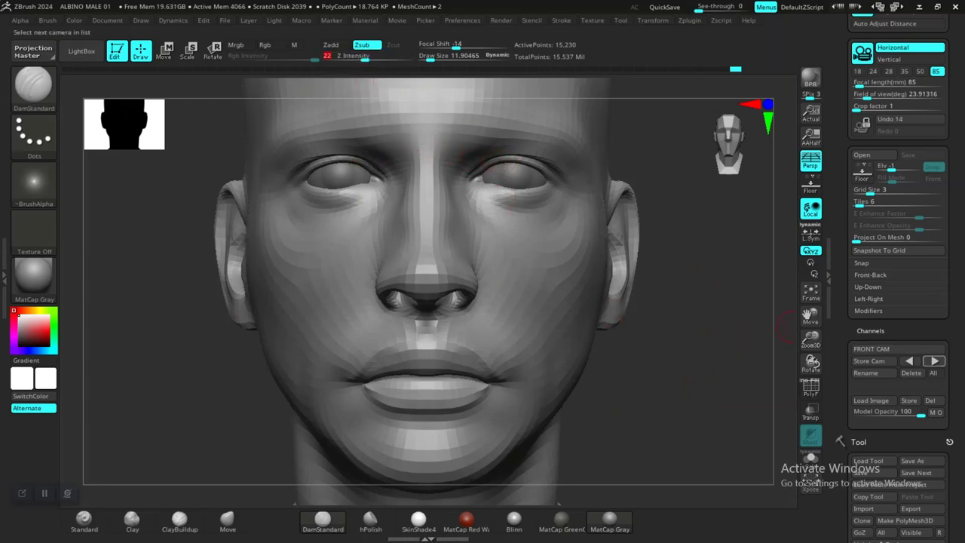
Compare the mouth and chin with the front reference photo and with an earlier state in the undo history.
{"action": "left_click", "coordinate": [935, 362]}
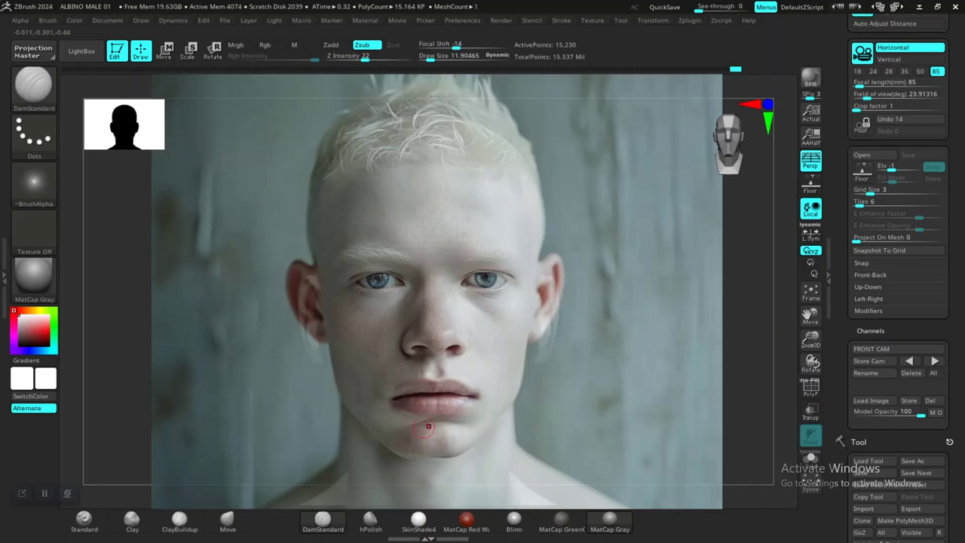
{"action": "key", "text": "shift+z"}
{"action": "mouse_move", "coordinate": [537, 414]}
{"action": "left_mouse_down"}
{"action": "mouse_move", "coordinate": [620, 411]}
{"action": "mouse_move", "coordinate": [617, 389]}
{"action": "left_mouse_up"}
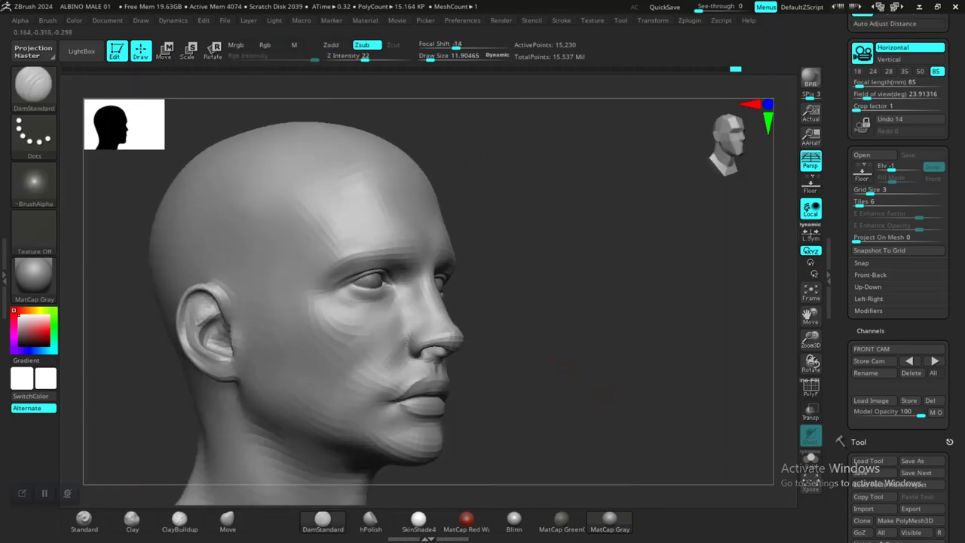
{"action": "right_click_drag", "start_coordinate": [603, 377], "coordinate": [586, 427], "text": "ctrl"}
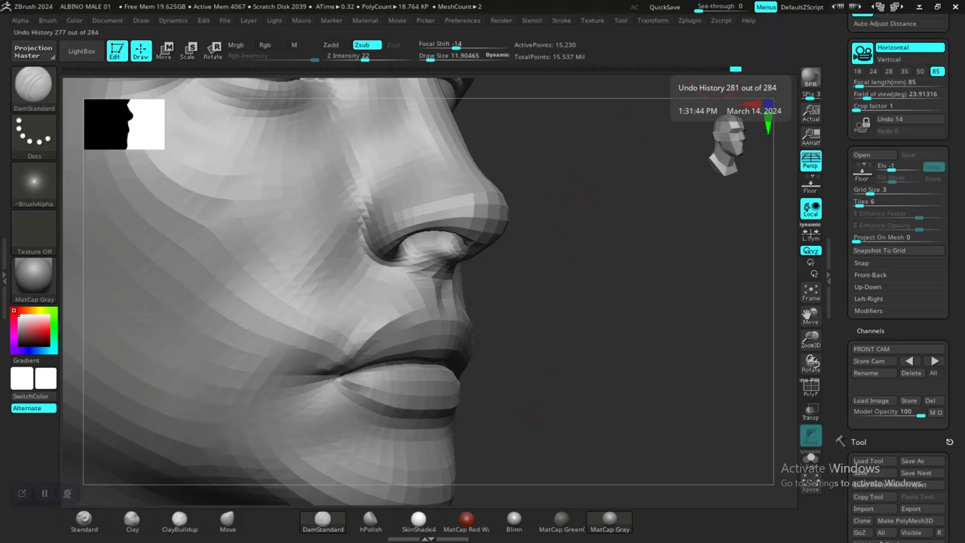
{"action": "left_click", "coordinate": [724, 69]}
{"action": "key", "text": "ctrl+shift+z"}
{"action": "key", "text": "ctrl+shift+z"}
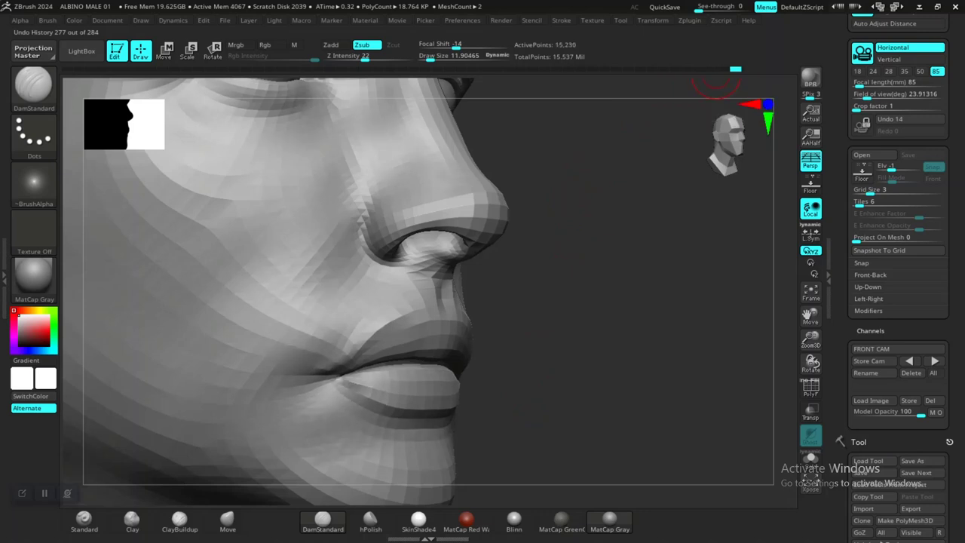
Carve the crease between the lower lip and the chin with a symmetrical DamStandard stroke.
{"action": "left_click_drag", "start_coordinate": [536, 376], "coordinate": [554, 264], "text": "alt"}
{"action": "left_click_drag", "start_coordinate": [438, 329], "coordinate": [350, 343]}
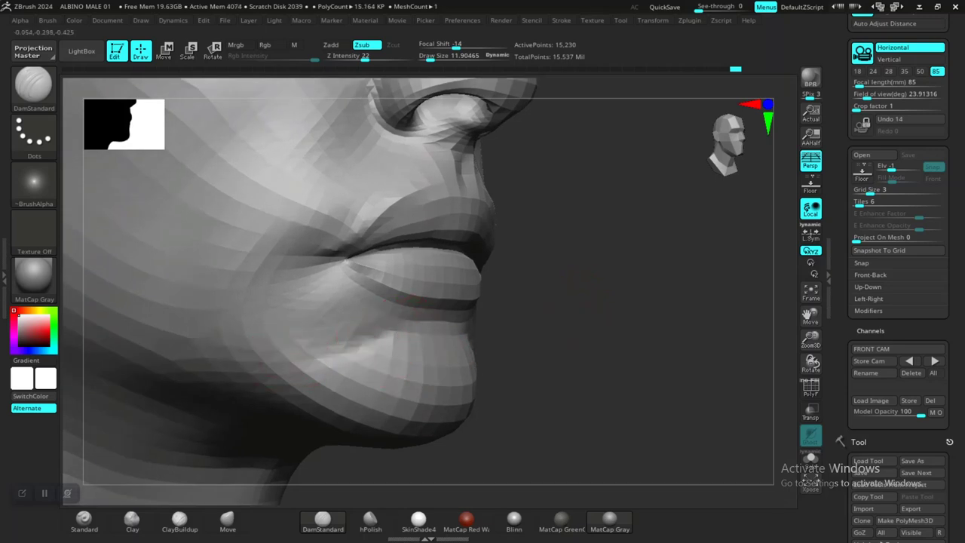
{"action": "left_click_drag", "start_coordinate": [600, 324], "coordinate": [494, 333]}
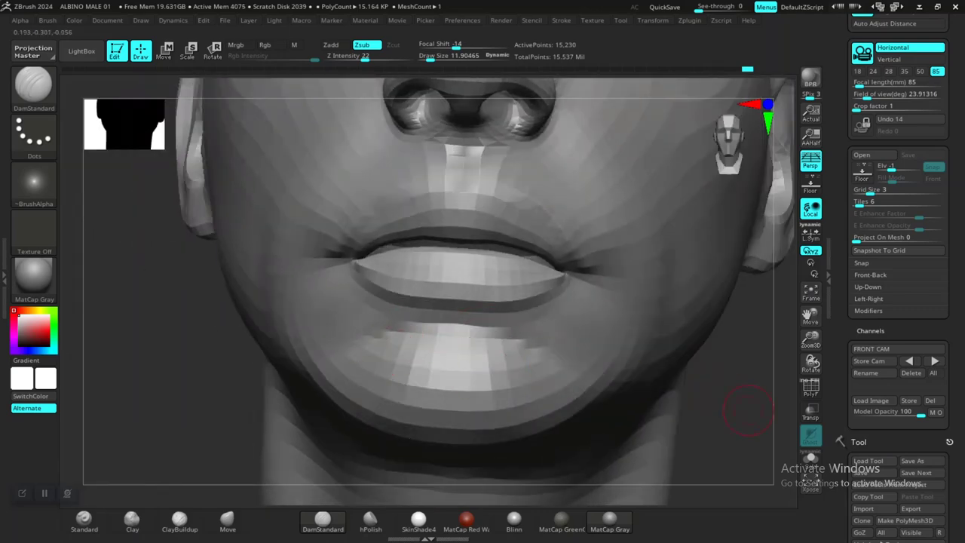
Frame the head from the front and compare the mouth corners and chin crease with the reference photo.
{"action": "key", "text": "f"}
{"action": "mouse_move", "coordinate": [646, 338]}
{"action": "left_mouse_down", "text": "alt"}
{"action": "mouse_move", "coordinate": [588, 382]}
{"action": "mouse_move", "coordinate": [625, 348]}
{"action": "mouse_move", "coordinate": [618, 367]}
{"action": "left_mouse_up", "text": "alt"}
{"action": "right_click_drag", "start_coordinate": [617, 367], "coordinate": [615, 371], "text": "ctrl"}
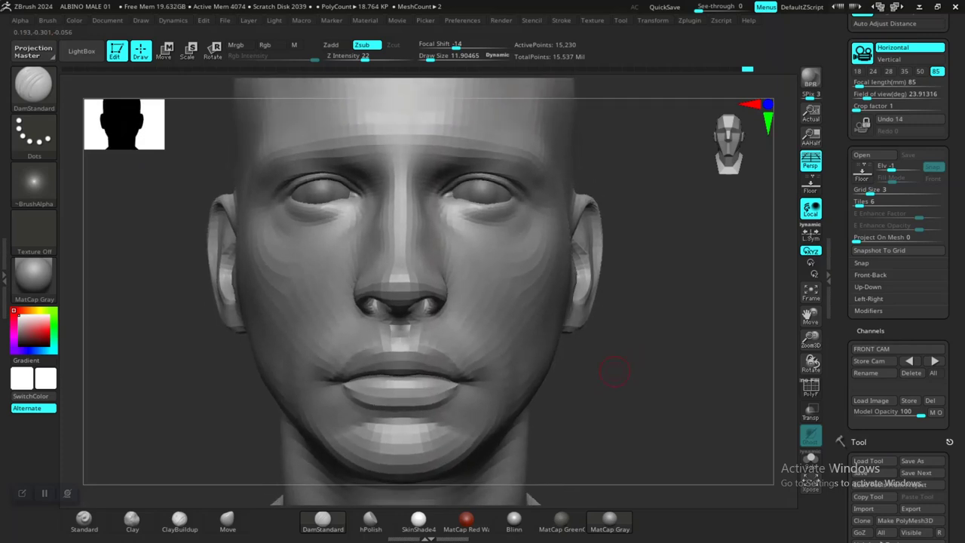
{"action": "key", "text": "f"}
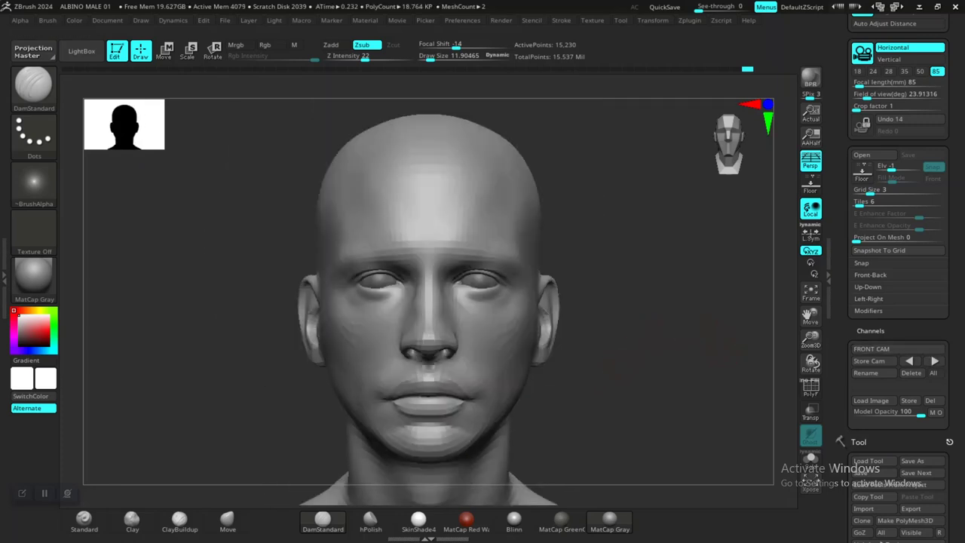
{"action": "key", "text": "shift+z"}
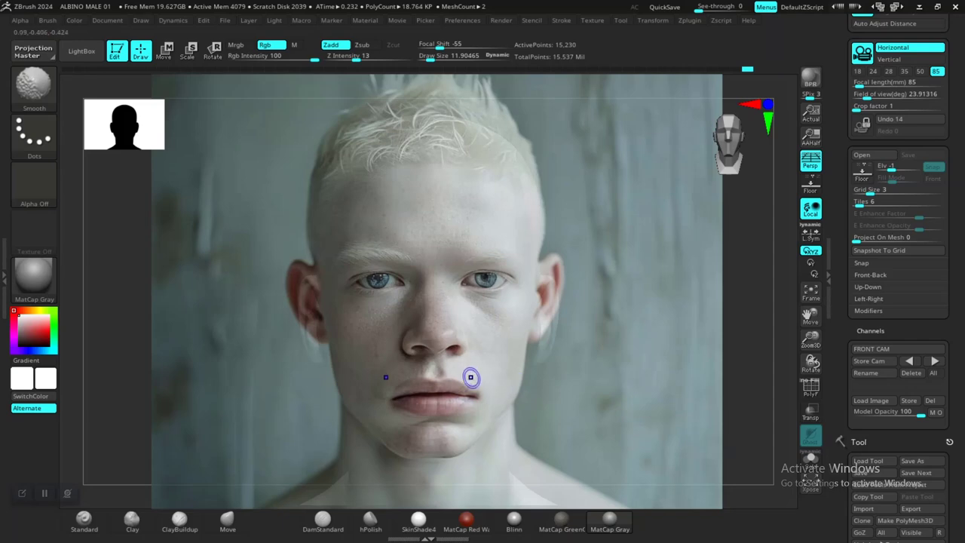
{"action": "key", "text": "shift+z"}
{"action": "key", "text": "shift+z"}
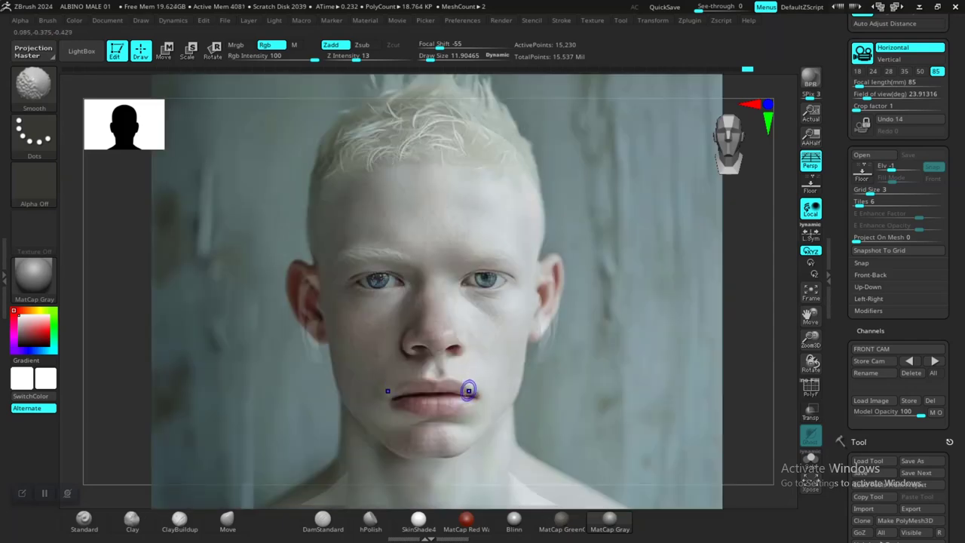
{"action": "key", "text": "shift+z"}
{"action": "key", "text": "shift+z"}
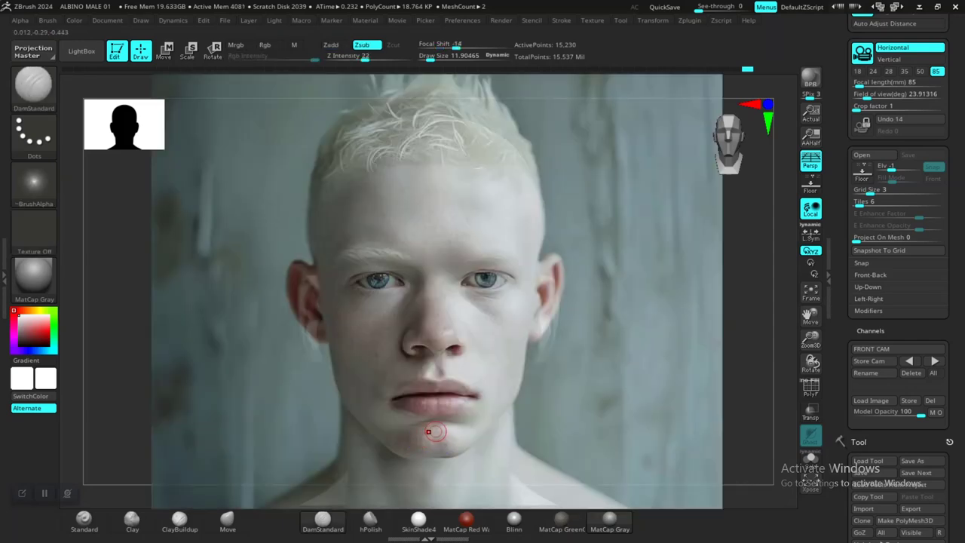
{"action": "key", "text": "shift+z"}
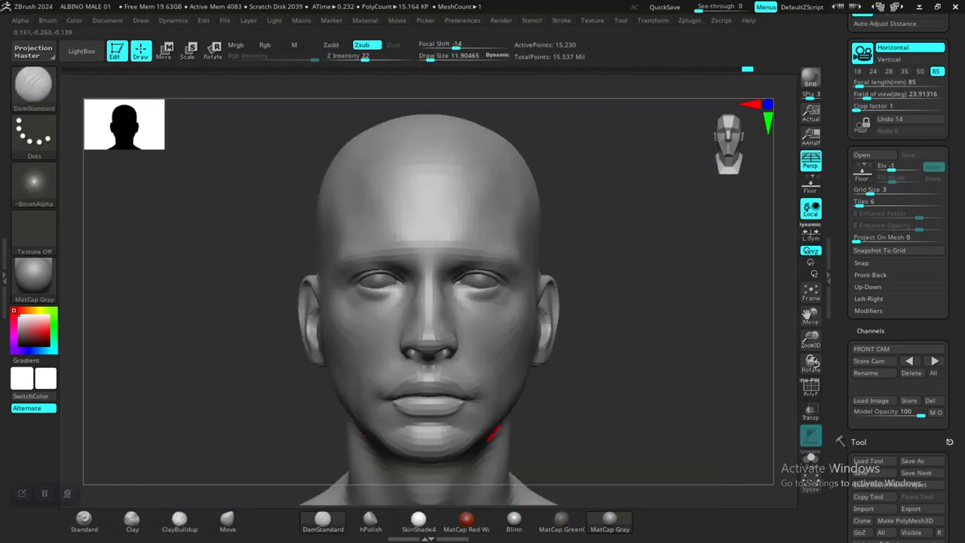
Examine the chin, jaw and neck from below and from the front, and compare them with the reference photo.
{"action": "left_click_drag", "start_coordinate": [664, 343], "coordinate": [677, 404], "text": "alt"}
{"action": "right_click_drag", "start_coordinate": [677, 405], "coordinate": [674, 373]}
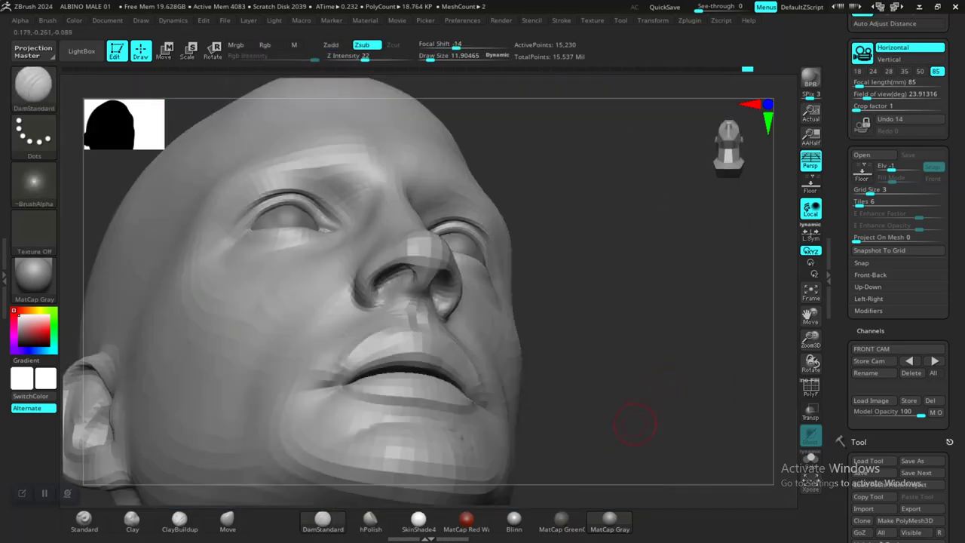
{"action": "mouse_move", "coordinate": [635, 424]}
{"action": "right_mouse_down", "text": "alt"}
{"action": "mouse_move", "coordinate": [612, 334]}
{"action": "mouse_move", "coordinate": [507, 365]}
{"action": "right_mouse_up", "text": "alt"}
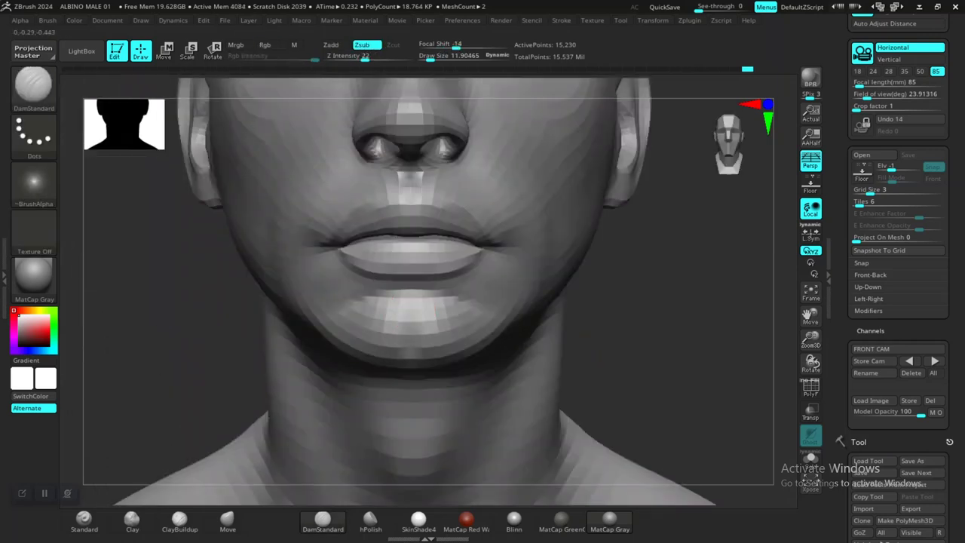
{"action": "right_click_drag", "start_coordinate": [646, 356], "coordinate": [592, 330]}
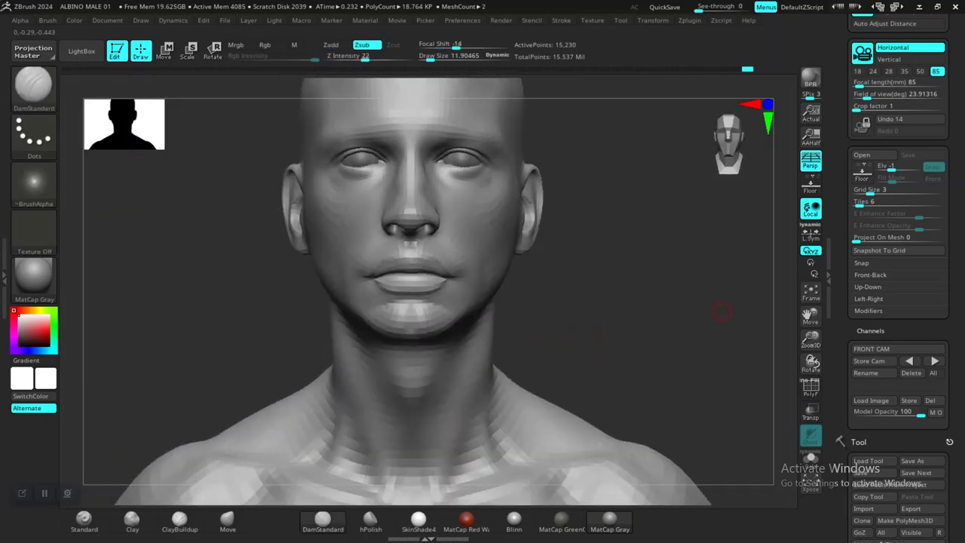
{"action": "right_click_drag", "start_coordinate": [746, 319], "coordinate": [751, 369], "text": "alt"}
{"action": "key", "text": "shift+z"}
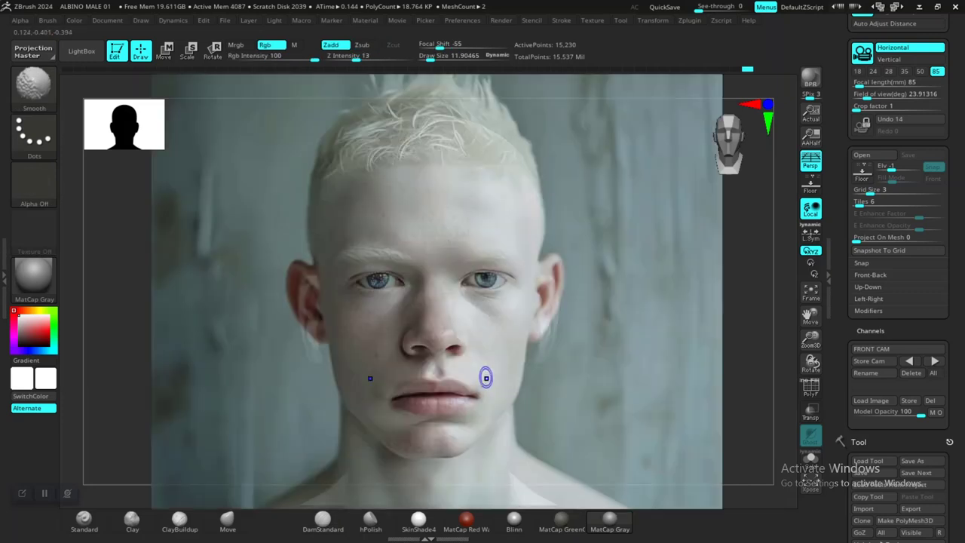
{"action": "key", "text": "shift+z"}
{"action": "key", "text": "shift+z"}
{"action": "key", "text": "shift+z"}
{"action": "key", "text": "ctrl"}
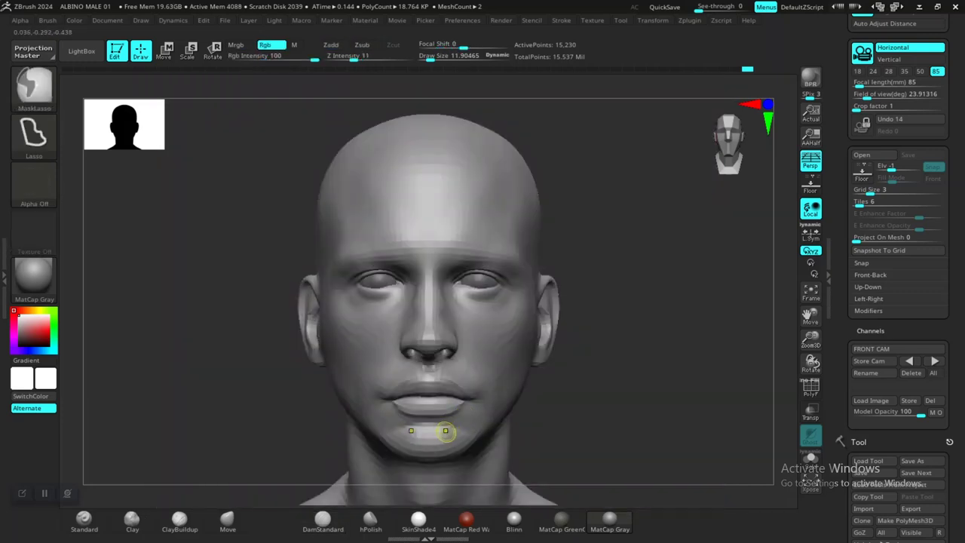
{"action": "key", "text": "shift+z"}
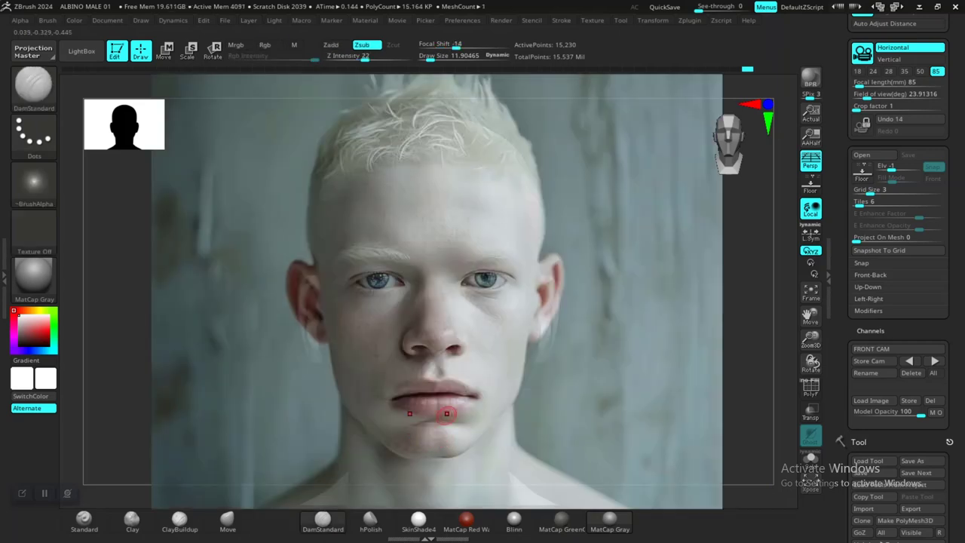
Carve a shallow vertical groove down the middle of the chin with DamStandard and check it from a low angle.
{"action": "key", "text": "shift+z"}
{"action": "mouse_move", "coordinate": [592, 386]}
{"action": "left_mouse_down", "text": "alt"}
{"action": "mouse_move", "coordinate": [661, 405]}
{"action": "mouse_move", "coordinate": [632, 369]}
{"action": "mouse_move", "coordinate": [641, 407]}
{"action": "mouse_move", "coordinate": [577, 366]}
{"action": "left_mouse_up", "text": "alt"}
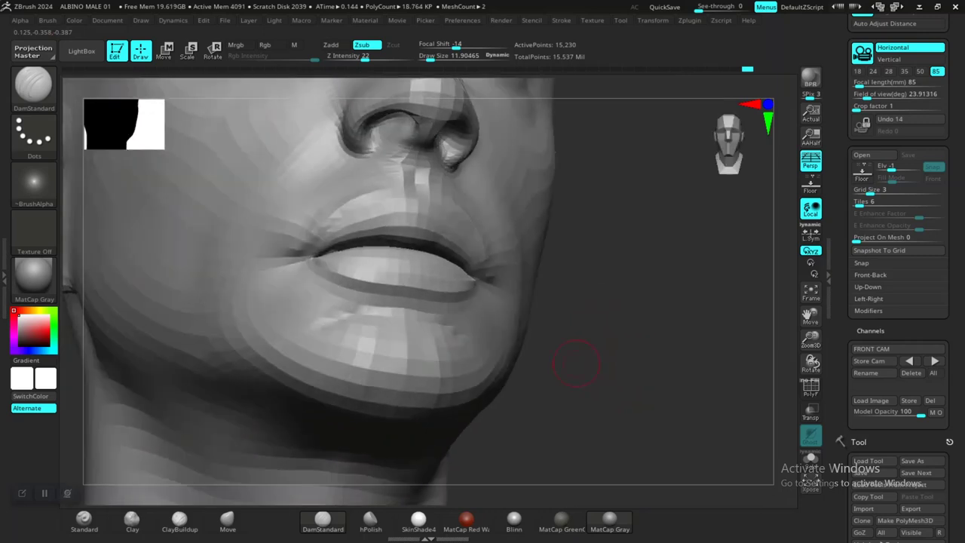
{"action": "mouse_move", "coordinate": [516, 363]}
{"action": "left_mouse_down", "text": "ctrl"}
{"action": "mouse_move", "coordinate": [491, 404]}
{"action": "mouse_move", "coordinate": [533, 401]}
{"action": "mouse_move", "coordinate": [592, 373]}
{"action": "mouse_move", "coordinate": [565, 367]}
{"action": "mouse_move", "coordinate": [596, 365]}
{"action": "left_mouse_up", "text": "ctrl"}
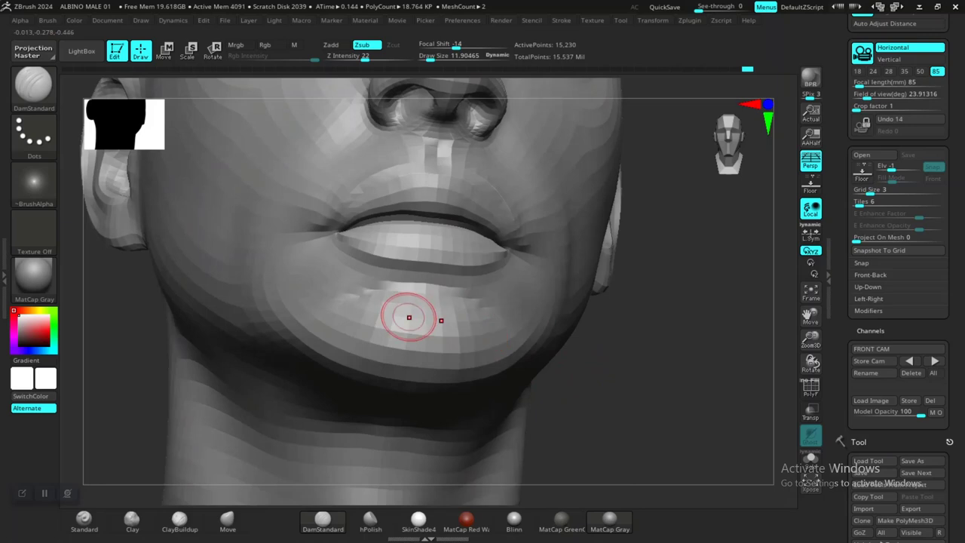
{"action": "left_click_drag", "start_coordinate": [428, 306], "coordinate": [425, 343]}
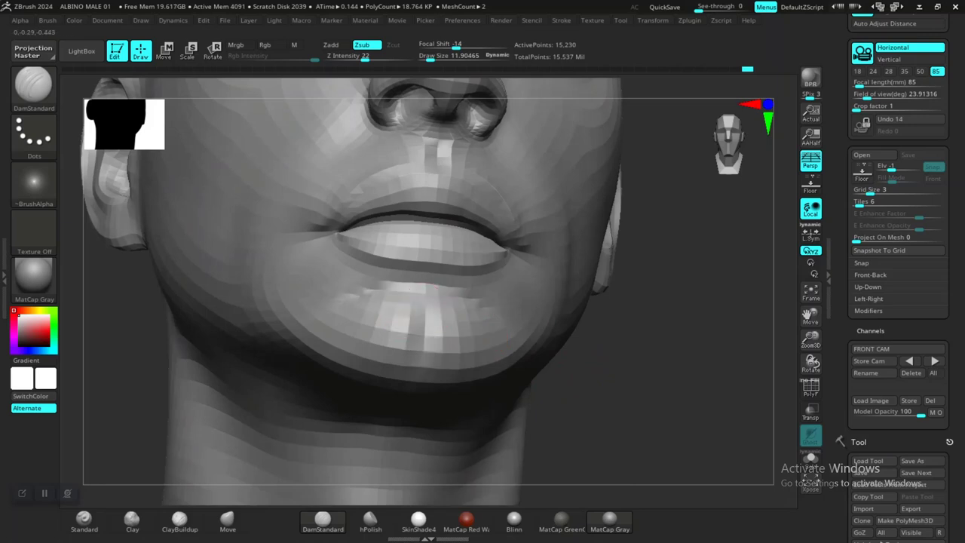
{"action": "left_click_drag", "start_coordinate": [634, 399], "coordinate": [519, 366], "text": "alt"}
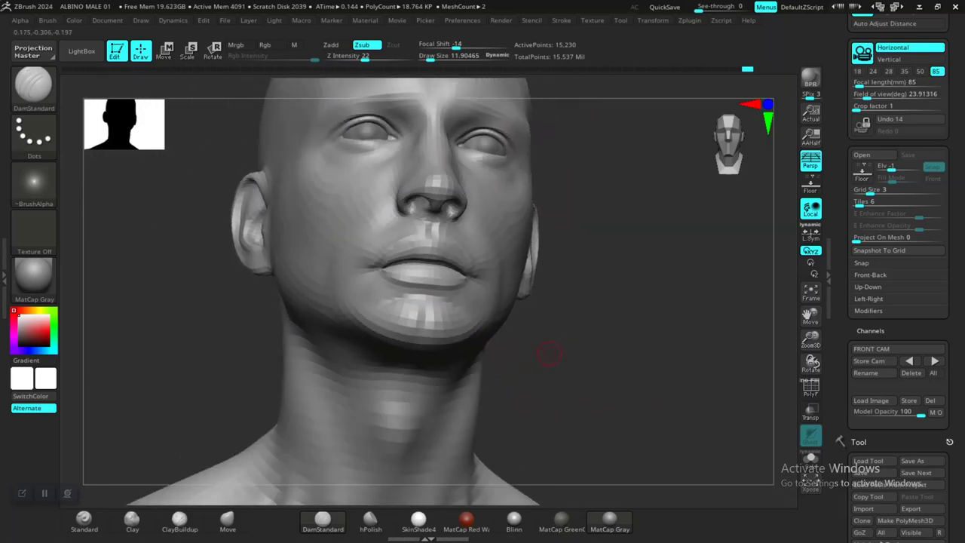
Return the head to the stored FRONT CAM view and compare its nose and facial proportions with the reference photo.
{"action": "left_click_drag", "start_coordinate": [594, 375], "coordinate": [580, 382], "text": "shift"}
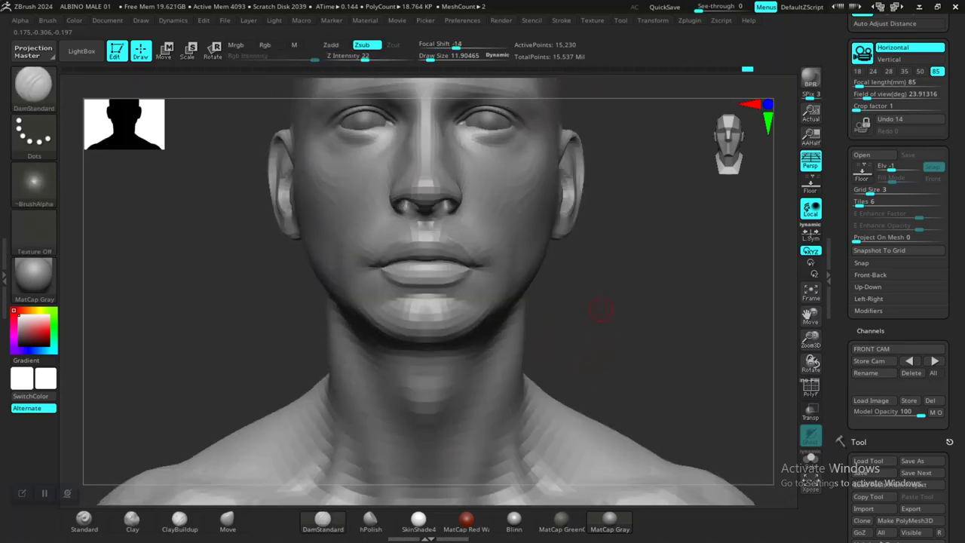
{"action": "mouse_move", "coordinate": [601, 309]}
{"action": "left_mouse_down", "text": "alt"}
{"action": "mouse_move", "coordinate": [590, 375]}
{"action": "mouse_move", "coordinate": [610, 404]}
{"action": "left_mouse_up", "text": "alt"}
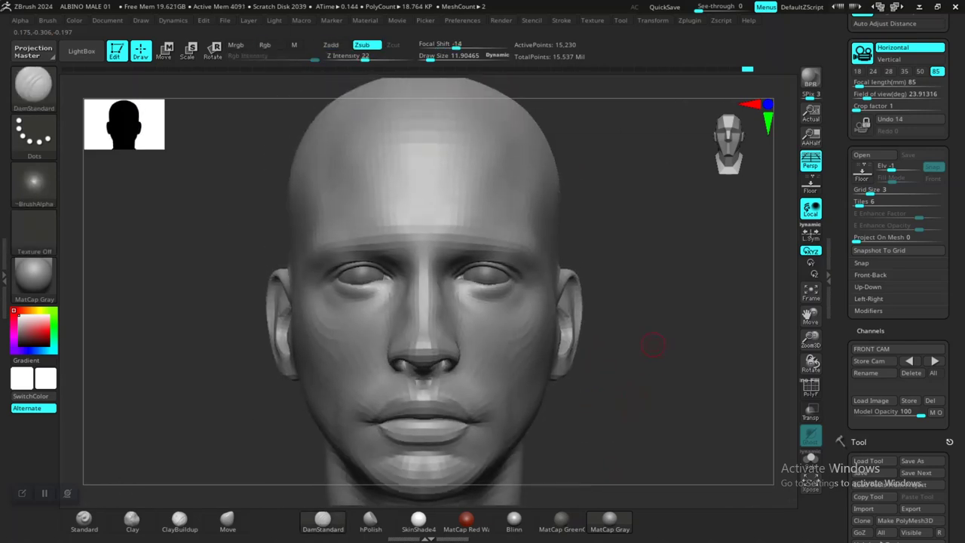
{"action": "left_click", "coordinate": [935, 360]}
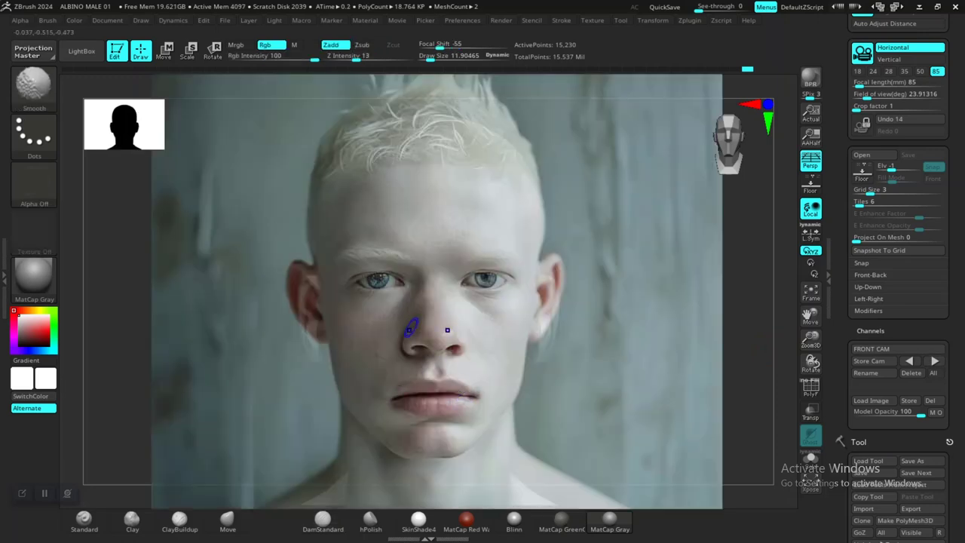
{"action": "key", "text": "shift+z"}
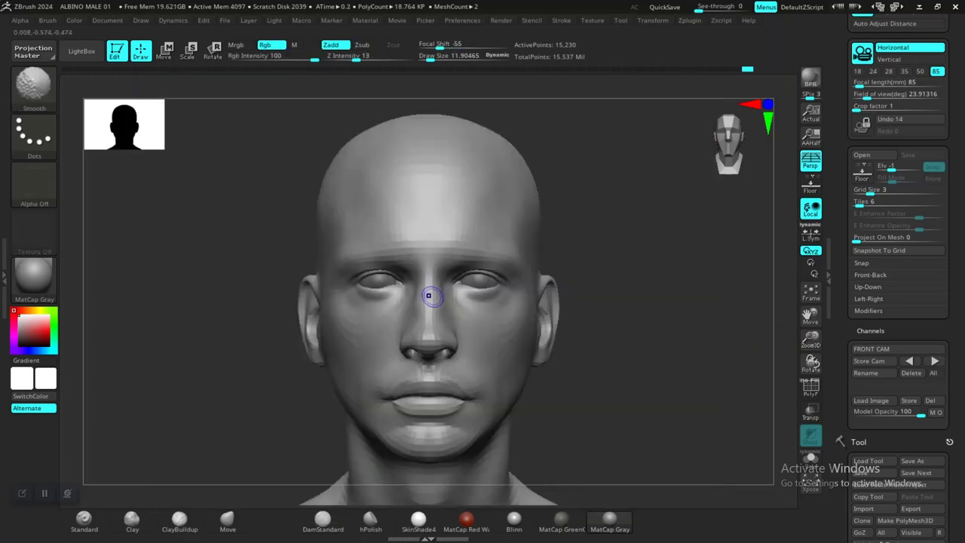
{"action": "key", "text": "shift+z"}
{"action": "key", "text": "shift+z"}
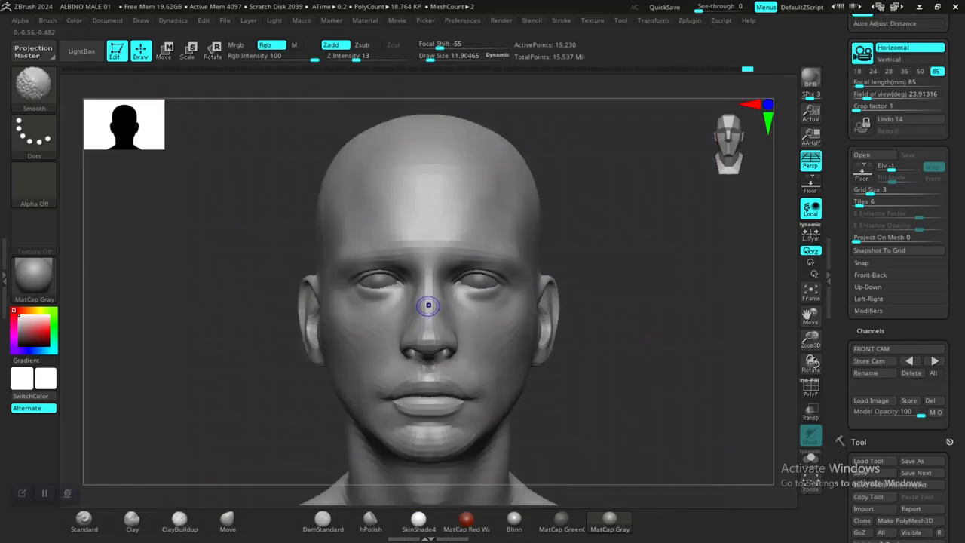
{"action": "key", "text": "shift+z"}
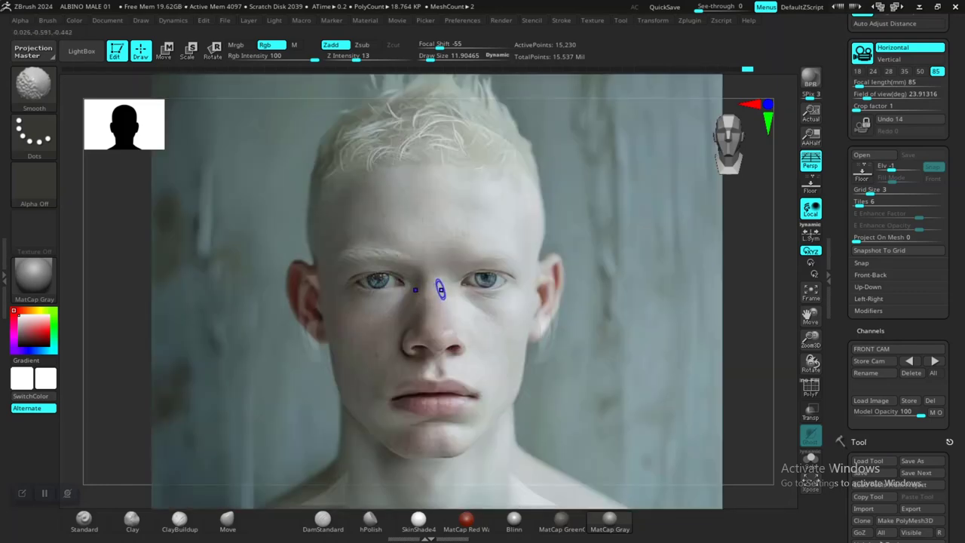
{"action": "key", "text": "shift+z"}
{"action": "key", "text": "shift+z"}
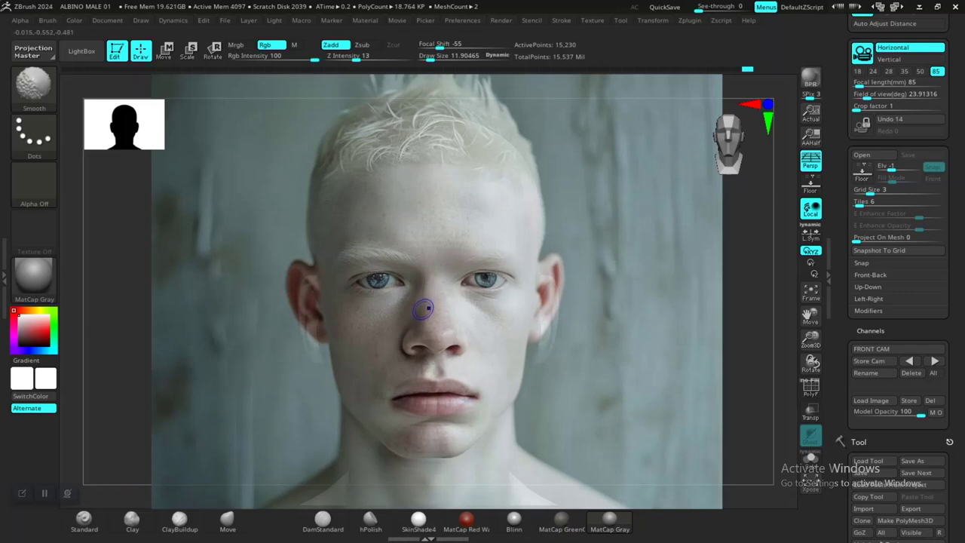
{"action": "key", "text": "shift+z"}
{"action": "key", "text": "shift+z"}
{"action": "key", "text": "shift+z"}
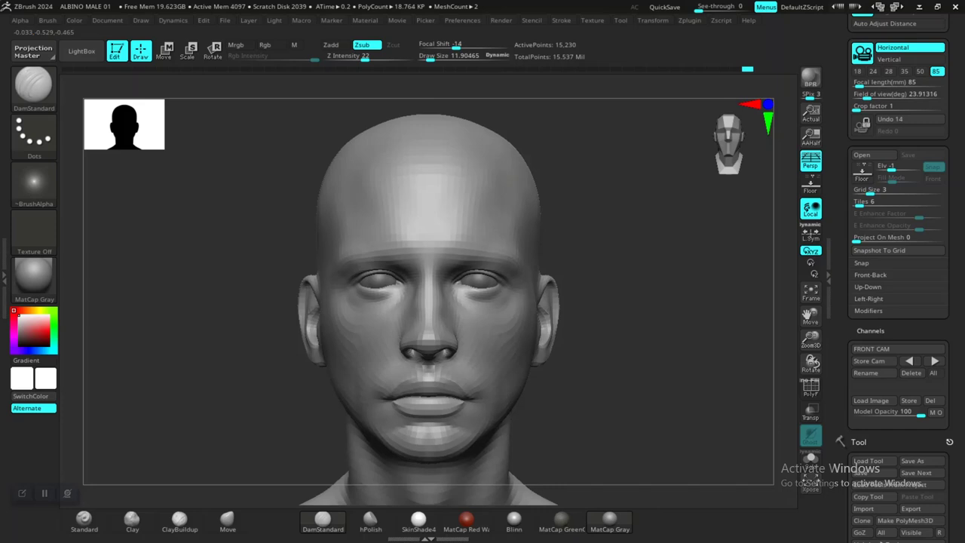
Compare the head in three-quarter view with an earlier undo state, restore the latest one, and check the front against the reference photo.
{"action": "left_click_drag", "start_coordinate": [570, 340], "coordinate": [624, 367]}
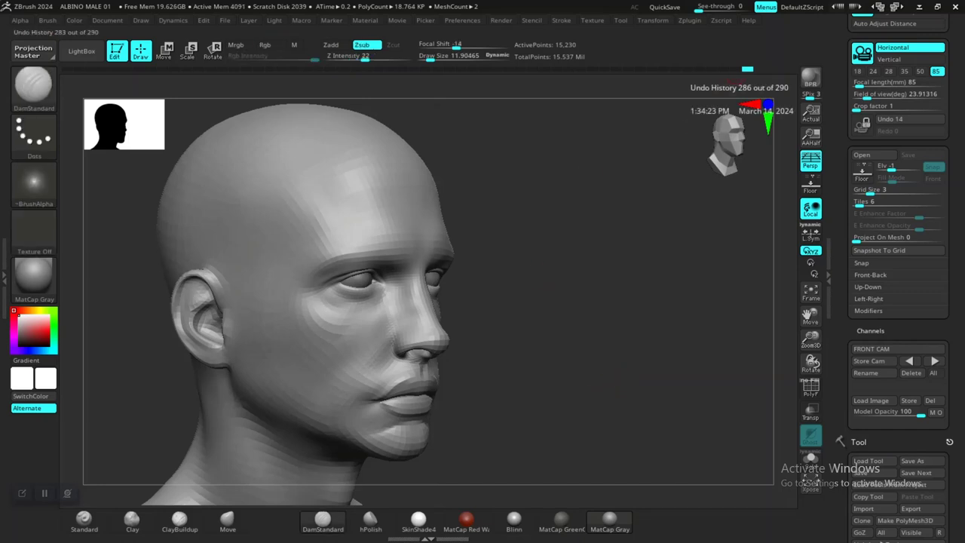
{"action": "left_click", "coordinate": [736, 70]}
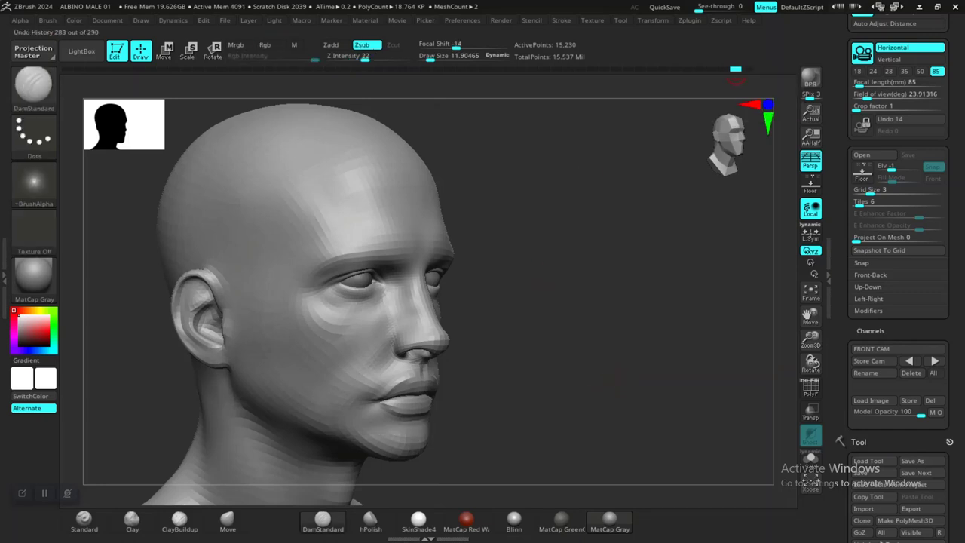
{"action": "left_click", "coordinate": [747, 69]}
{"action": "left_click_drag", "start_coordinate": [571, 366], "coordinate": [556, 366], "text": "shift"}
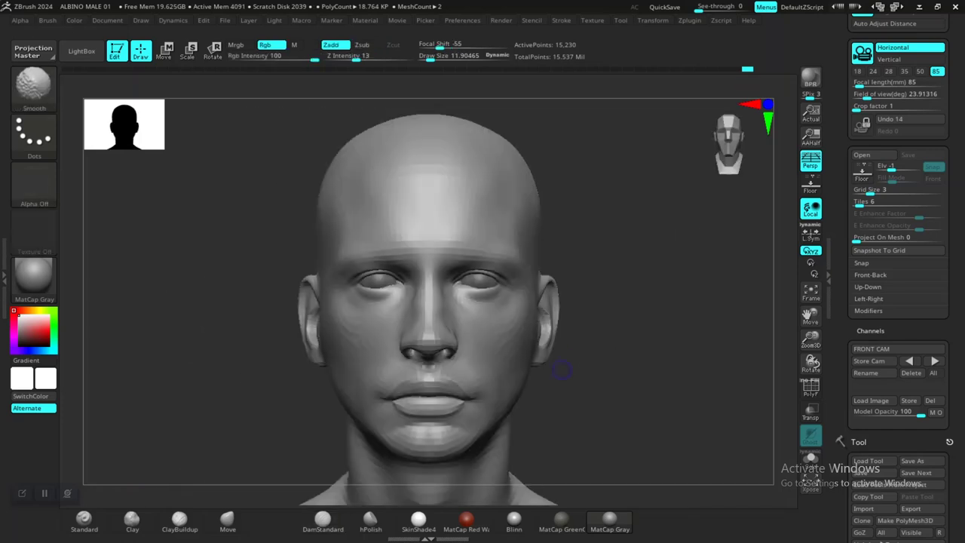
{"action": "key", "text": "ctrl"}
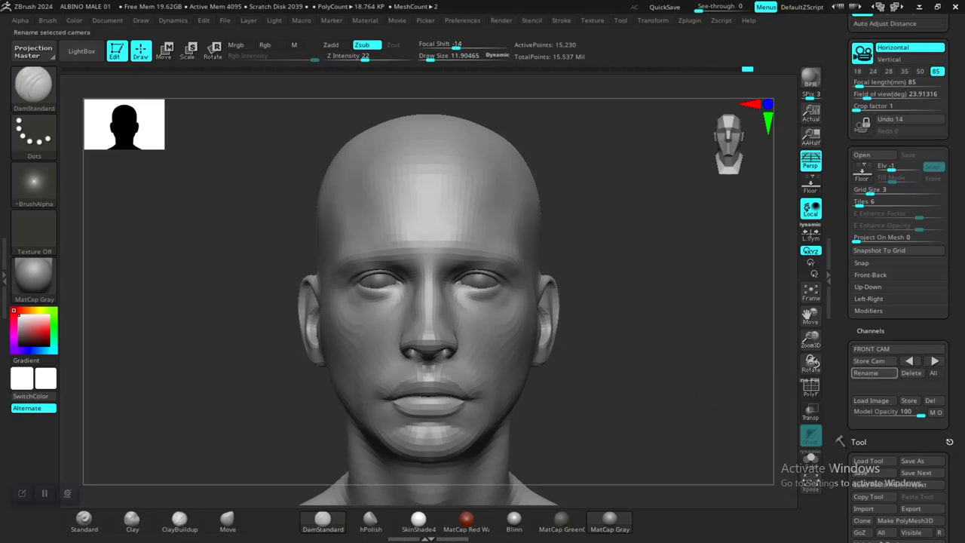
{"action": "key", "text": "shift+z"}
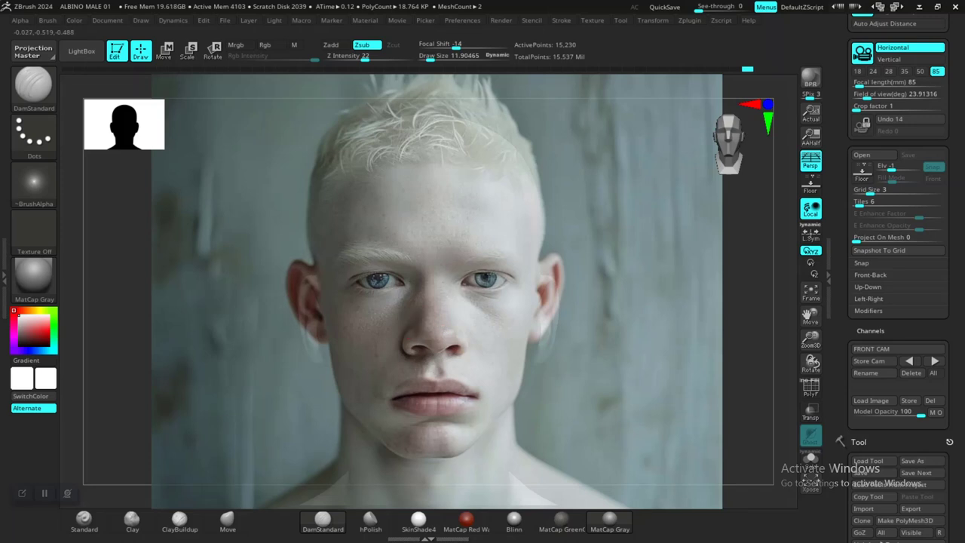
{"action": "key", "text": "shift+z"}
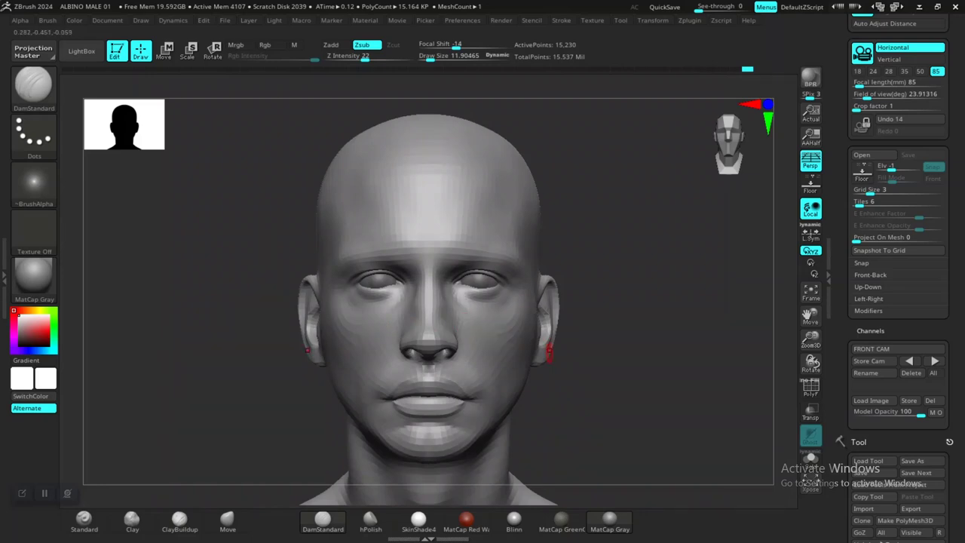
Smooth the side of the nose above the nostril in a close three-quarter view.
{"action": "mouse_move", "coordinate": [573, 354]}
{"action": "left_mouse_down", "text": "alt"}
{"action": "mouse_move", "coordinate": [577, 400]}
{"action": "mouse_move", "coordinate": [603, 441]}
{"action": "mouse_move", "coordinate": [662, 430]}
{"action": "mouse_move", "coordinate": [631, 399]}
{"action": "left_mouse_up", "text": "alt"}
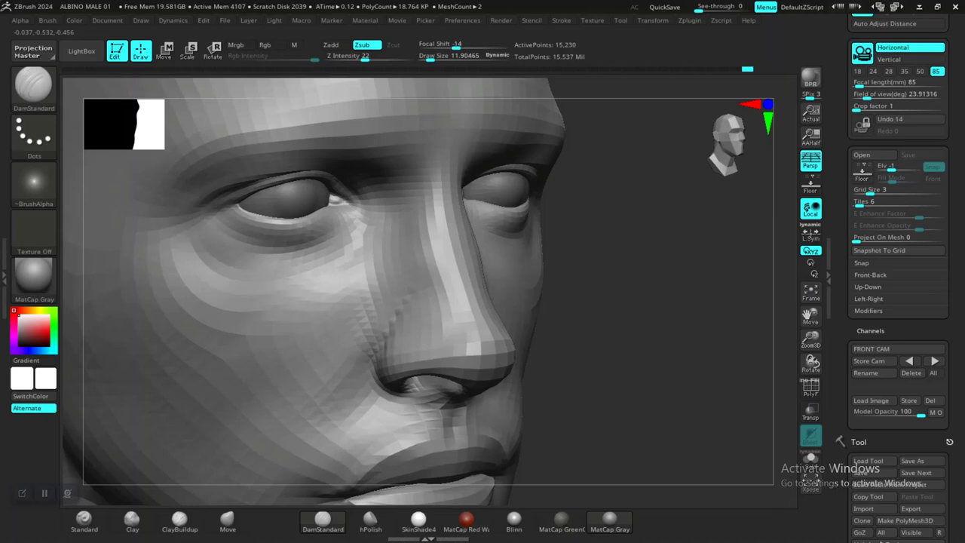
{"action": "left_click_drag", "start_coordinate": [672, 378], "coordinate": [571, 347], "text": "alt"}
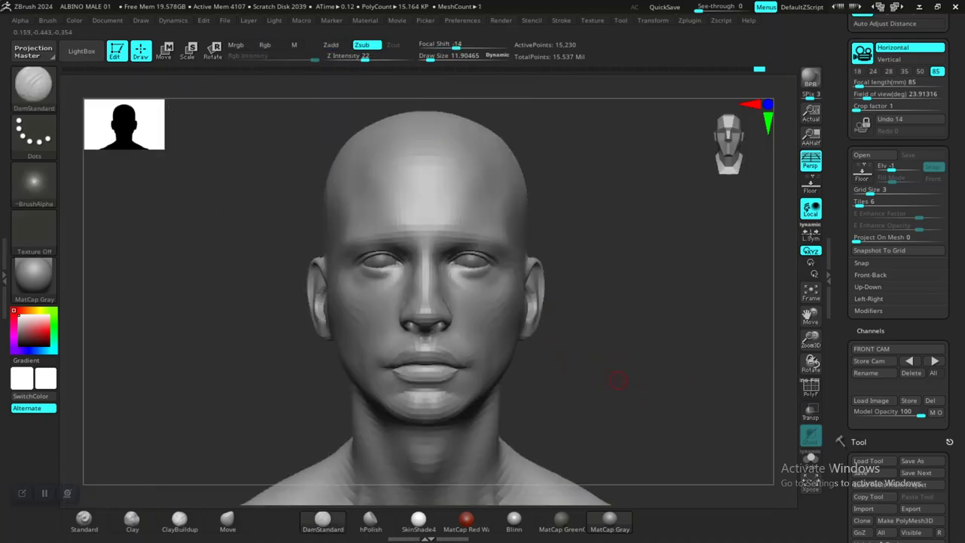
{"action": "left_click_drag", "start_coordinate": [617, 381], "coordinate": [622, 422], "text": "alt"}
{"action": "left_click_drag", "start_coordinate": [306, 326], "coordinate": [322, 314], "text": "shift"}
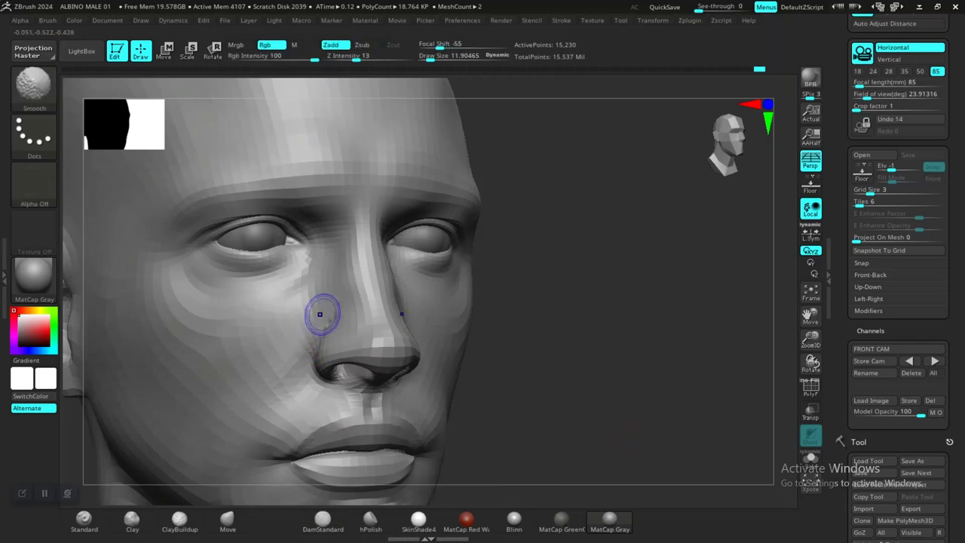
{"action": "left_click_drag", "start_coordinate": [571, 419], "coordinate": [500, 383], "text": "alt"}
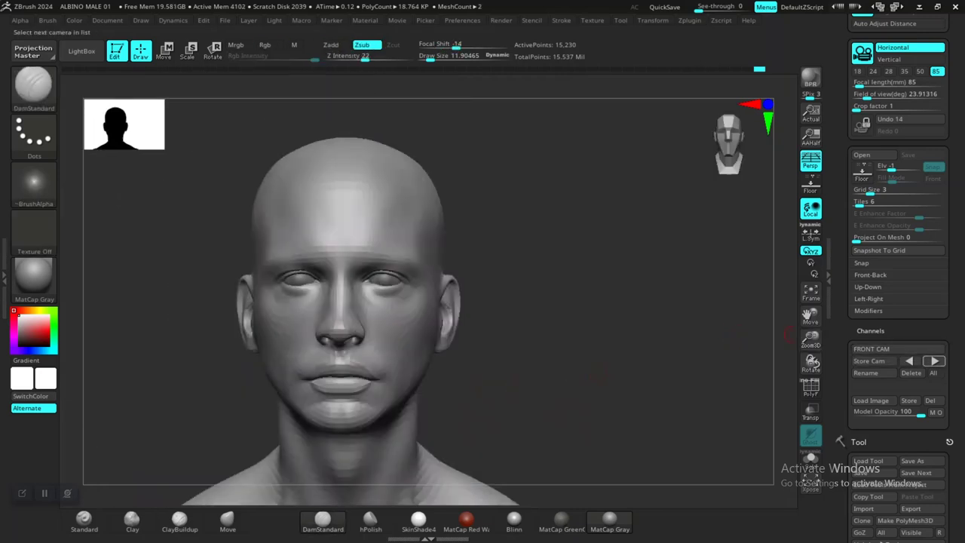
Restore the FRONT CAM view and compare the cheeks, upper lip and mouth with the reference photo.
{"action": "left_click", "coordinate": [935, 360]}
{"action": "key", "text": "shift+z"}
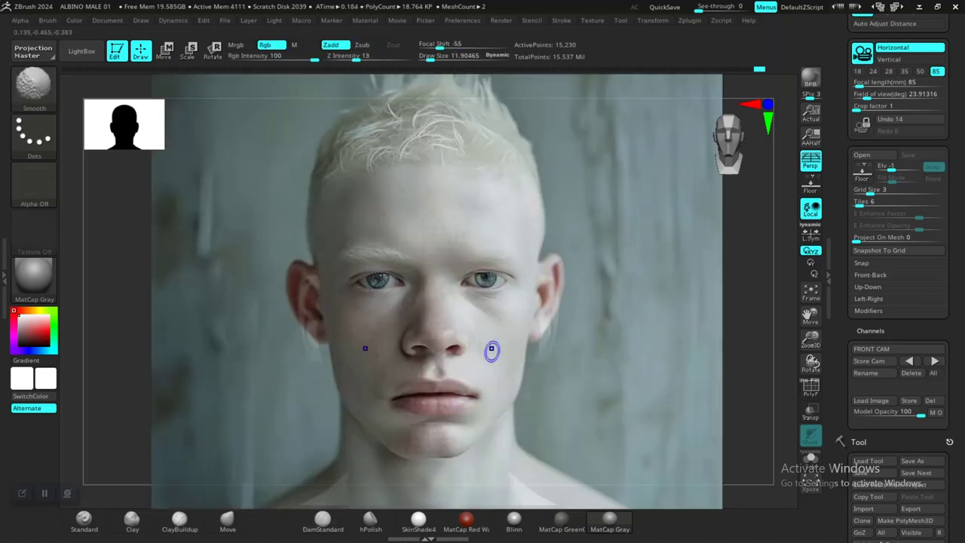
{"action": "key", "text": "shift+z"}
{"action": "key", "text": "shift+z"}
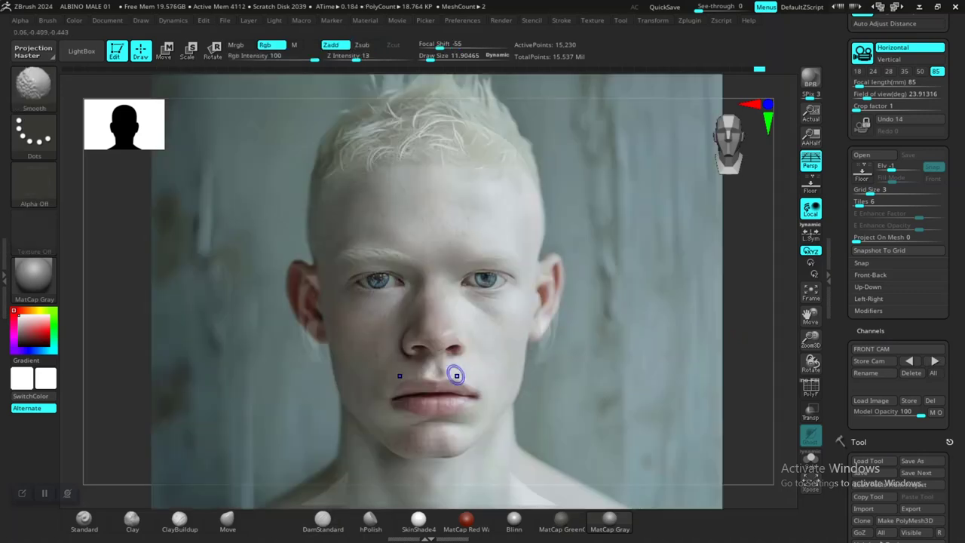
{"action": "key", "text": "shift+z"}
{"action": "key", "text": "shift+z"}
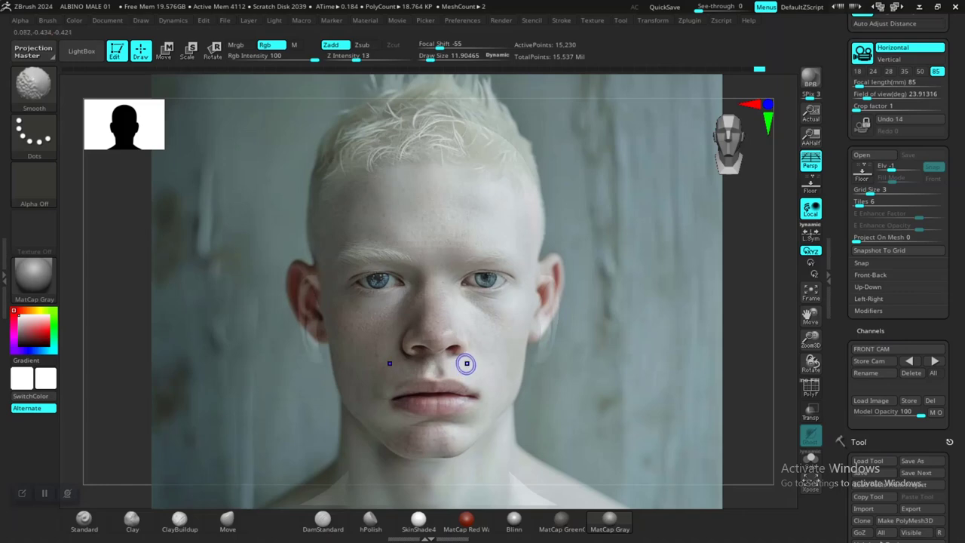
{"action": "key", "text": "shift+z"}
Set the draw size to about 25.5 and mask the whole face except the lower lip and chin area.
{"action": "mouse_move", "coordinate": [576, 397]}
{"action": "left_mouse_down", "text": "alt"}
{"action": "mouse_move", "coordinate": [528, 314]}
{"action": "mouse_move", "coordinate": [526, 419]}
{"action": "left_mouse_up", "text": "alt"}
{"action": "key", "text": "space"}
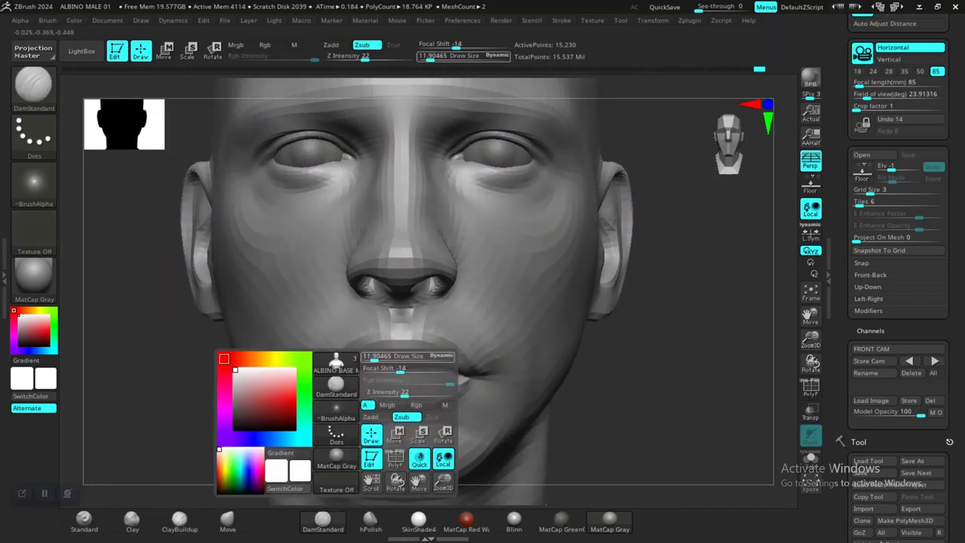
{"action": "left_click_drag", "start_coordinate": [371, 356], "coordinate": [379, 356]}
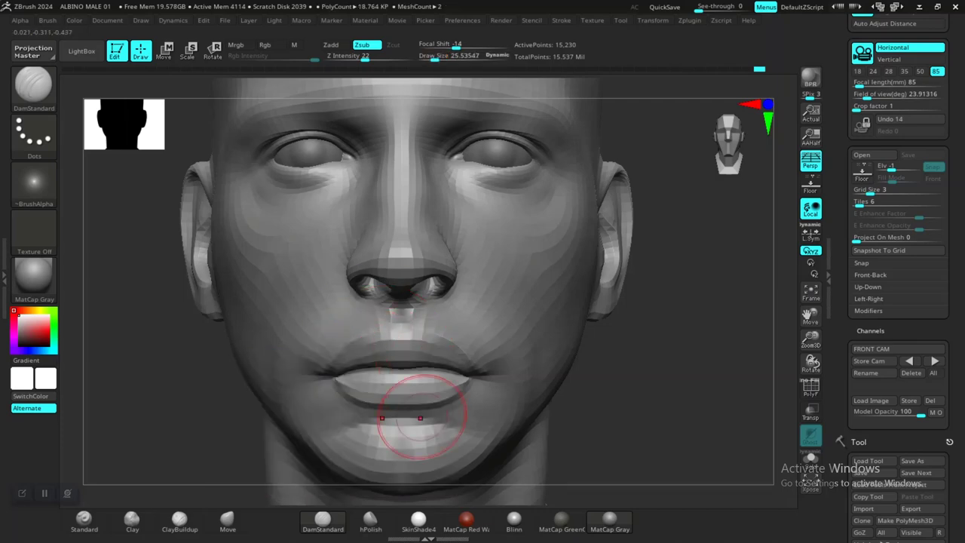
{"action": "left_click", "coordinate": [423, 429], "text": "ctrl+shift"}
{"action": "left_click", "coordinate": [651, 405], "text": "ctrl+shift"}
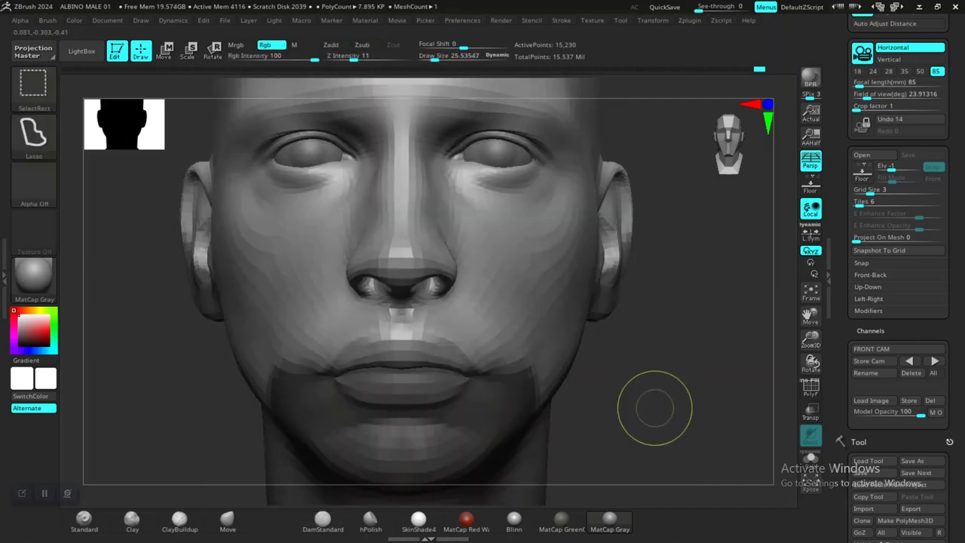
{"action": "left_click_drag", "start_coordinate": [651, 405], "coordinate": [636, 399]}
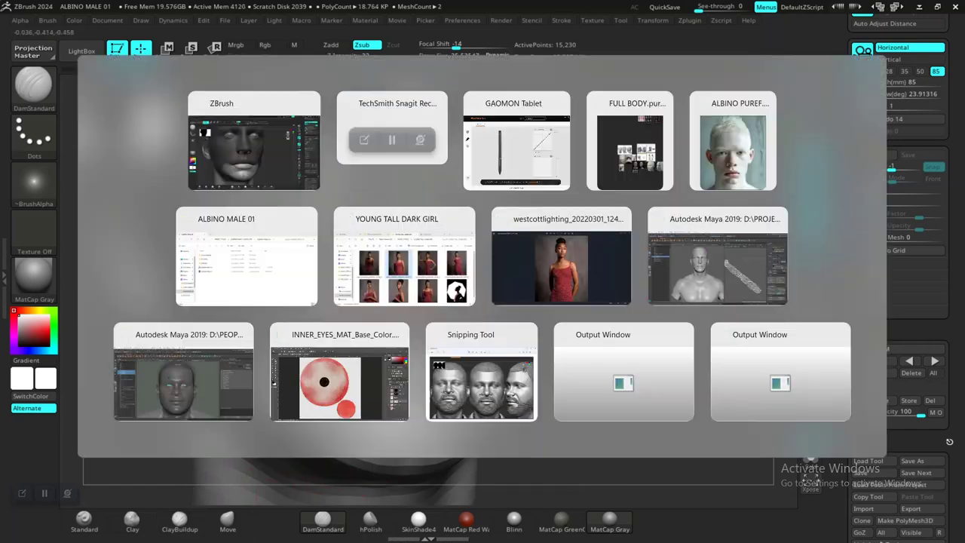
Switch to the ALBINO PureRef board and place its photo beside the model, zoomed in on the nose, lips and chin.
{"action": "key", "text": "super+Tab"}
{"action": "left_click", "coordinate": [732, 147]}
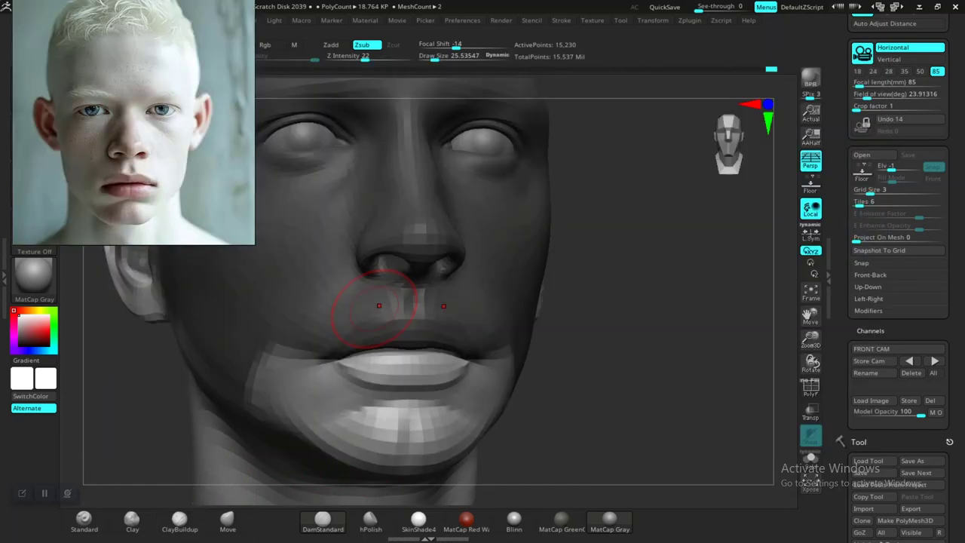
{"action": "scroll", "coordinate": [162, 143], "scroll_direction": "up", "scroll_amount": 4}
{"action": "right_click_drag", "start_coordinate": [161, 143], "coordinate": [190, 252]}
{"action": "middle_click_drag", "start_coordinate": [190, 252], "coordinate": [230, 181]}
{"action": "scroll", "coordinate": [196, 196], "scroll_direction": "up", "scroll_amount": 4}
{"action": "scroll", "coordinate": [161, 219], "scroll_direction": "down", "scroll_amount": 3}
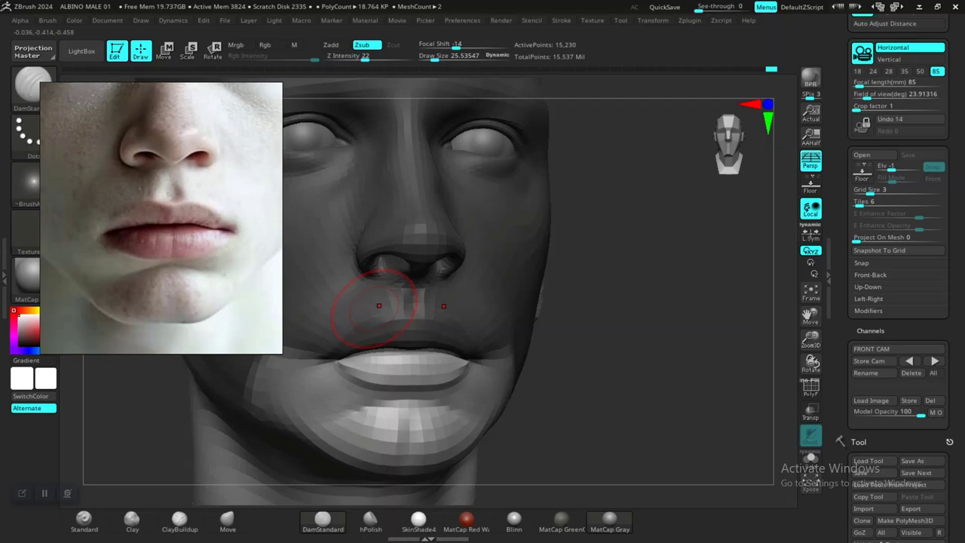
Try to reshape the outer edges of the lower lip with the Move brush and reduce its draw size to about 13.5.
{"action": "left_click_drag", "start_coordinate": [595, 380], "coordinate": [649, 393]}
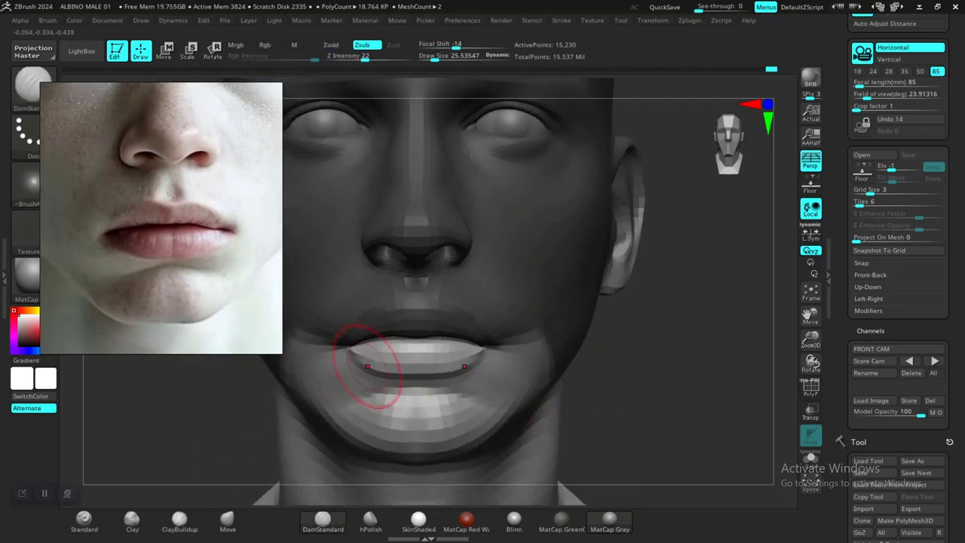
{"action": "left_click", "coordinate": [227, 518]}
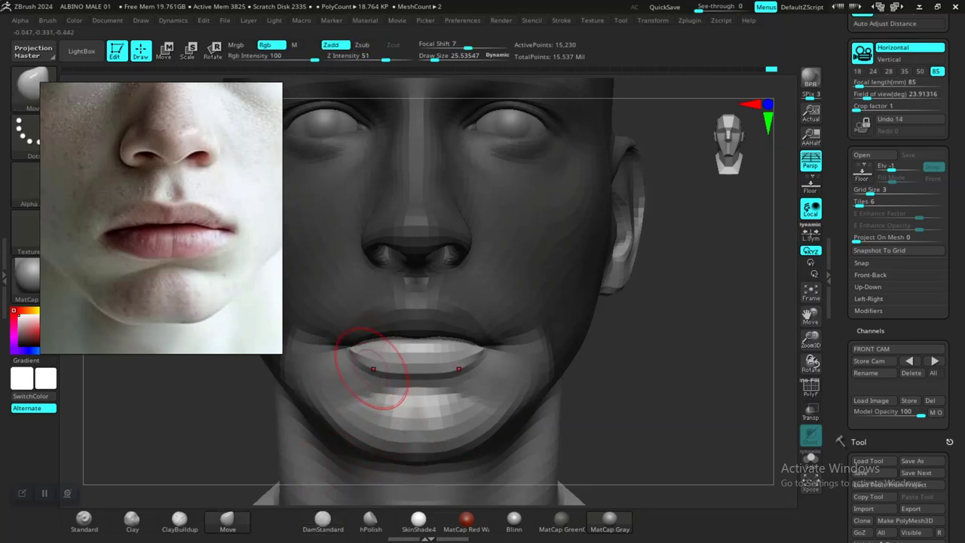
{"action": "left_click_drag", "start_coordinate": [365, 368], "coordinate": [367, 365]}
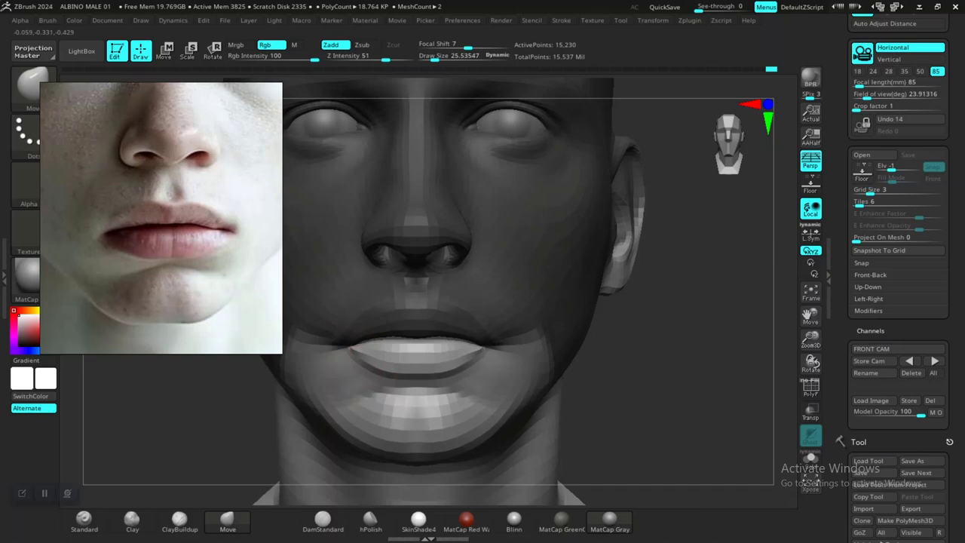
{"action": "key", "text": "space"}
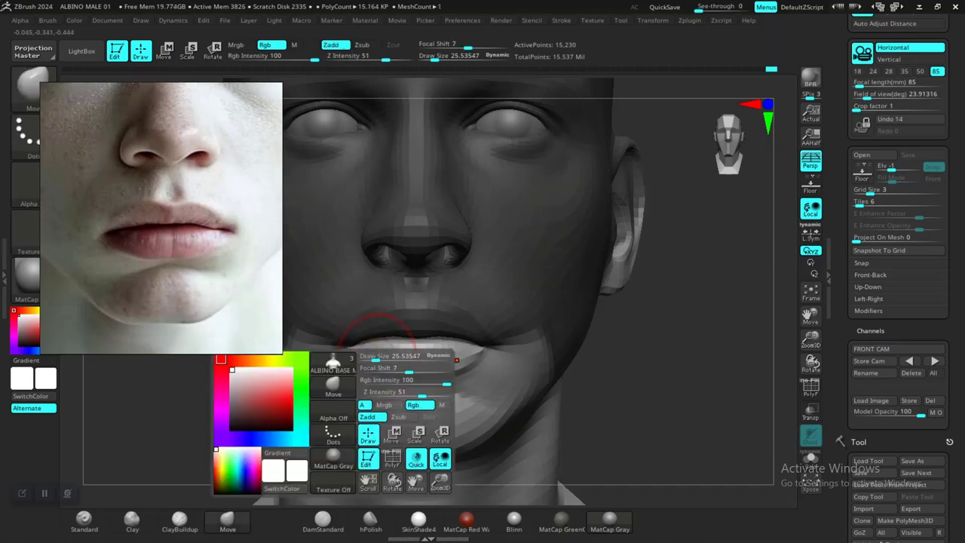
{"action": "left_click_drag", "start_coordinate": [376, 356], "coordinate": [371, 356]}
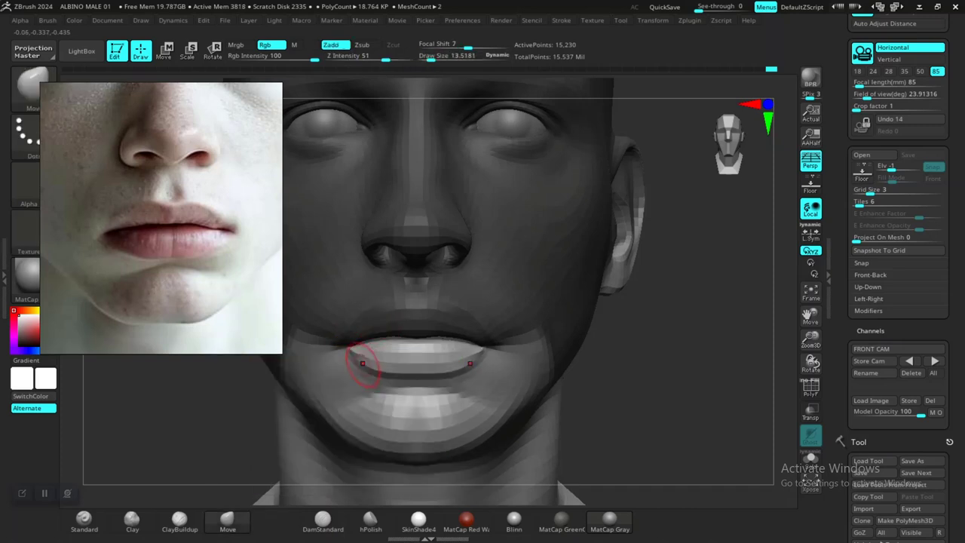
Subdivide the head mesh once and check the lower lip from below and from the front.
{"action": "mouse_move", "coordinate": [471, 356]}
{"action": "right_mouse_down"}
{"action": "mouse_move", "coordinate": [461, 291]}
{"action": "mouse_move", "coordinate": [448, 292]}
{"action": "right_mouse_up"}
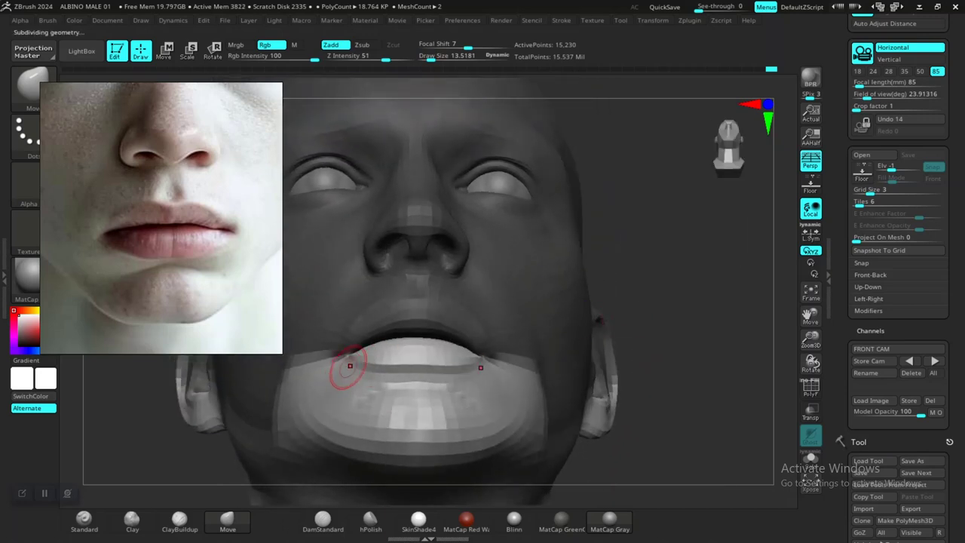
{"action": "key", "text": "d"}
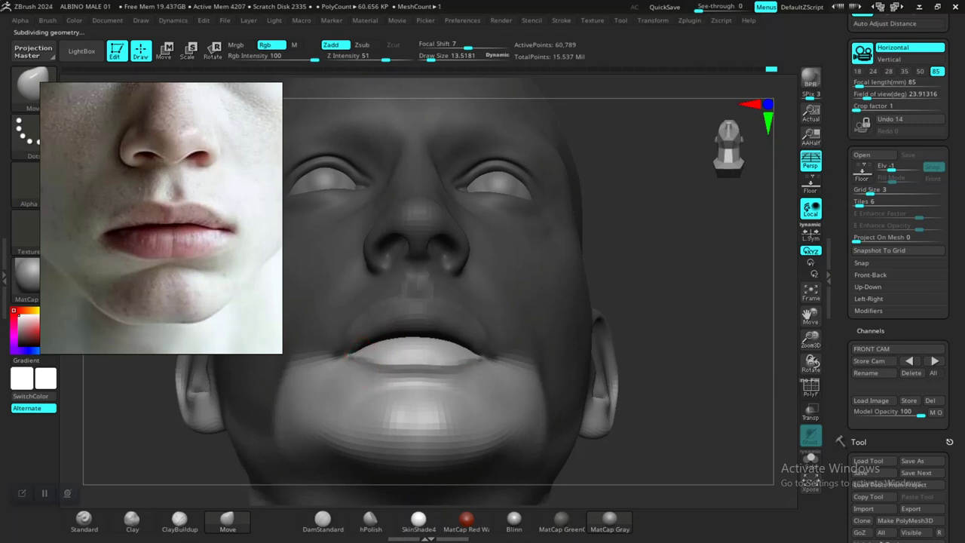
{"action": "left_click_drag", "start_coordinate": [603, 319], "coordinate": [603, 362]}
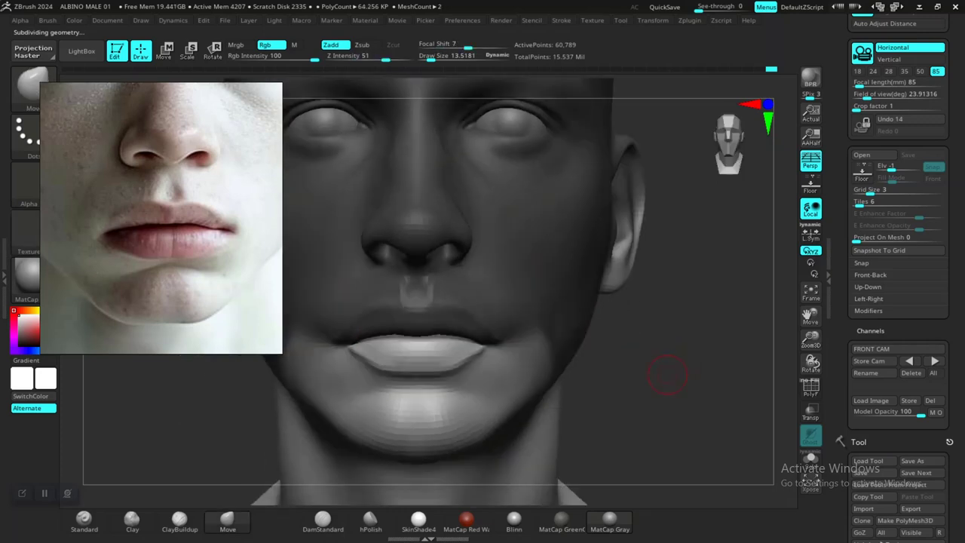
Refine the corners and bottom edge of the lower lip with light smoothing and Move strokes.
{"action": "mouse_move", "coordinate": [669, 375]}
{"action": "left_mouse_down", "text": "alt"}
{"action": "mouse_move", "coordinate": [632, 369]}
{"action": "mouse_move", "coordinate": [620, 443]}
{"action": "left_mouse_up", "text": "alt"}
{"action": "left_click_drag", "start_coordinate": [387, 400], "coordinate": [385, 389], "text": "shift"}
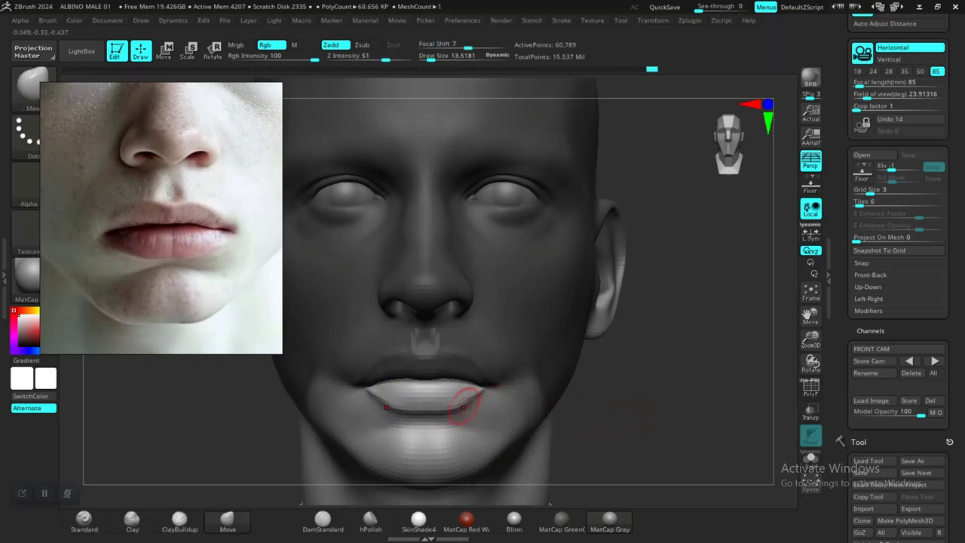
{"action": "left_click_drag", "start_coordinate": [631, 390], "coordinate": [459, 416]}
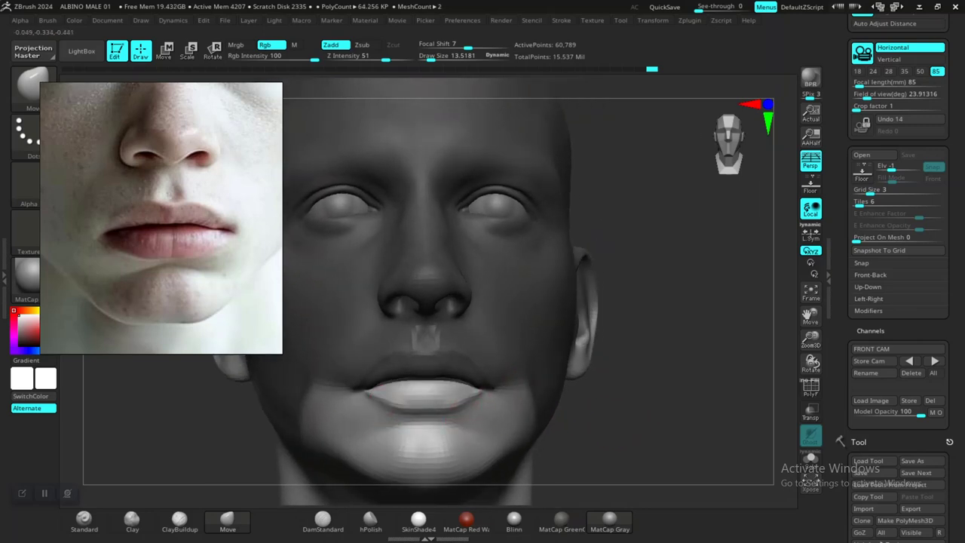
{"action": "left_click_drag", "start_coordinate": [387, 402], "coordinate": [390, 407]}
{"action": "left_click_drag", "start_coordinate": [615, 436], "coordinate": [624, 381], "text": "shift"}
{"action": "right_click_drag", "start_coordinate": [625, 386], "coordinate": [637, 421], "text": "ctrl"}
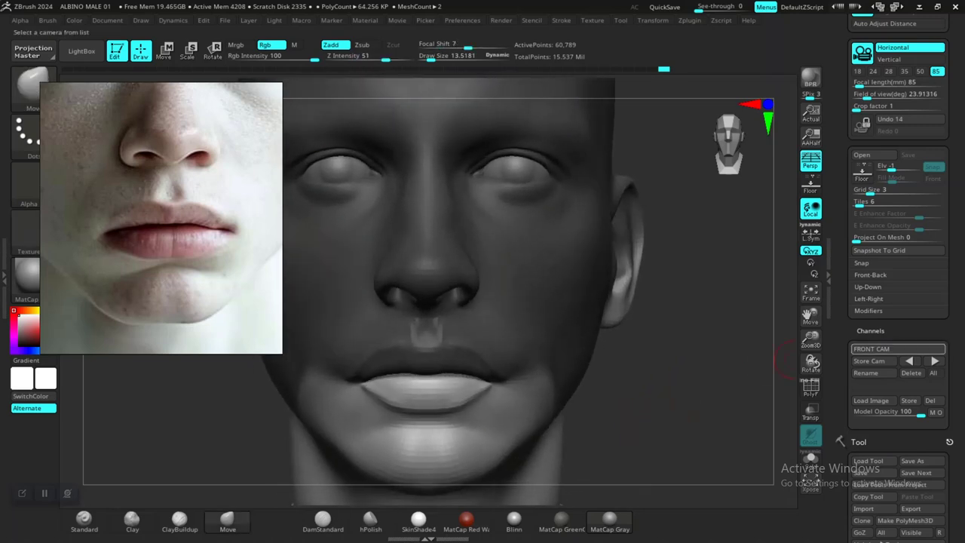
Restore the front camera, compare the lower lip with the reference photo and set the draw size to about 21.5.
{"action": "left_click", "coordinate": [935, 360]}
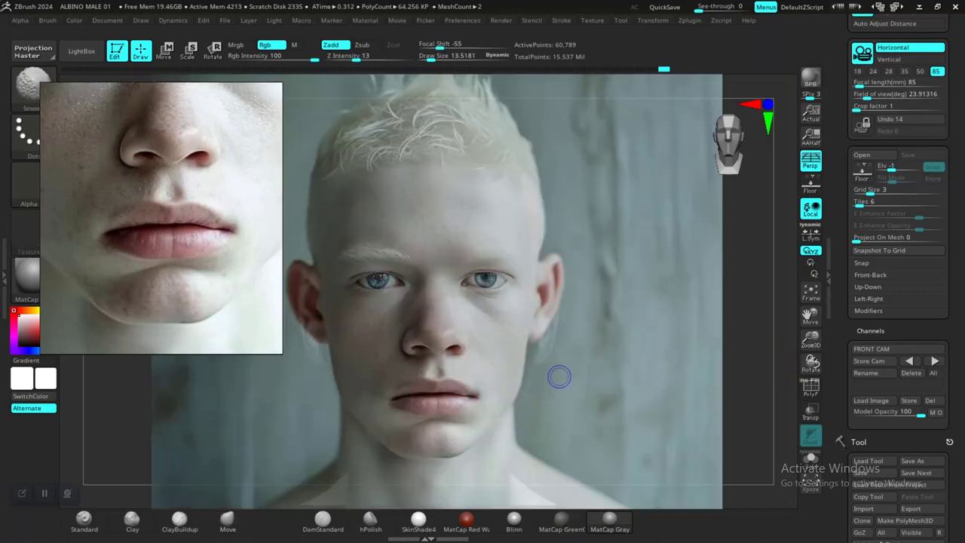
{"action": "key", "text": "shift+z"}
{"action": "key", "text": "shift+z"}
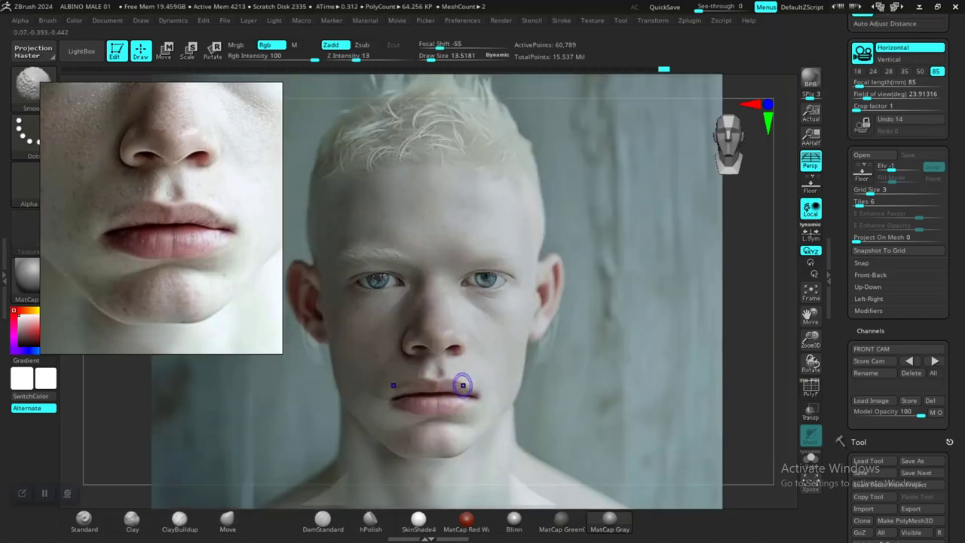
{"action": "left_click_drag", "start_coordinate": [463, 385], "coordinate": [443, 414]}
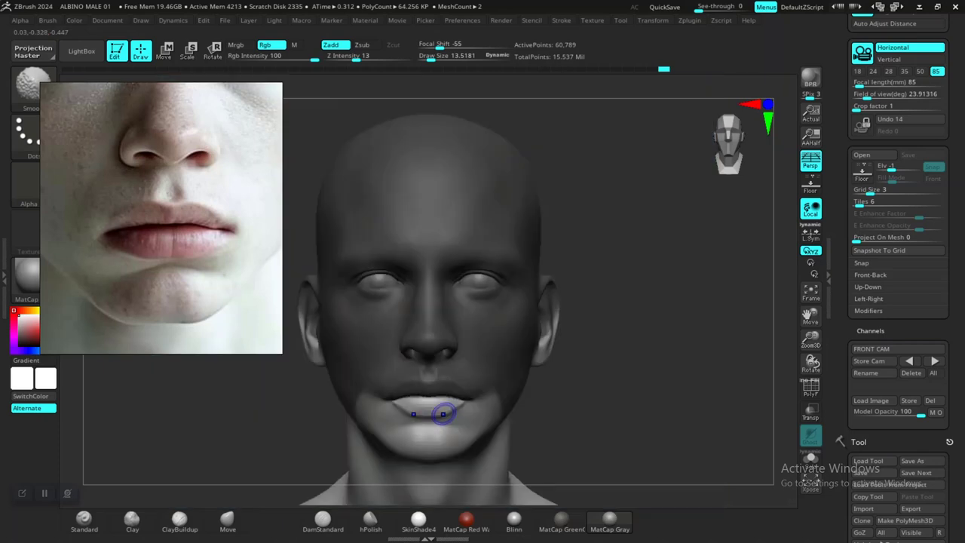
{"action": "key", "text": "bracketright"}
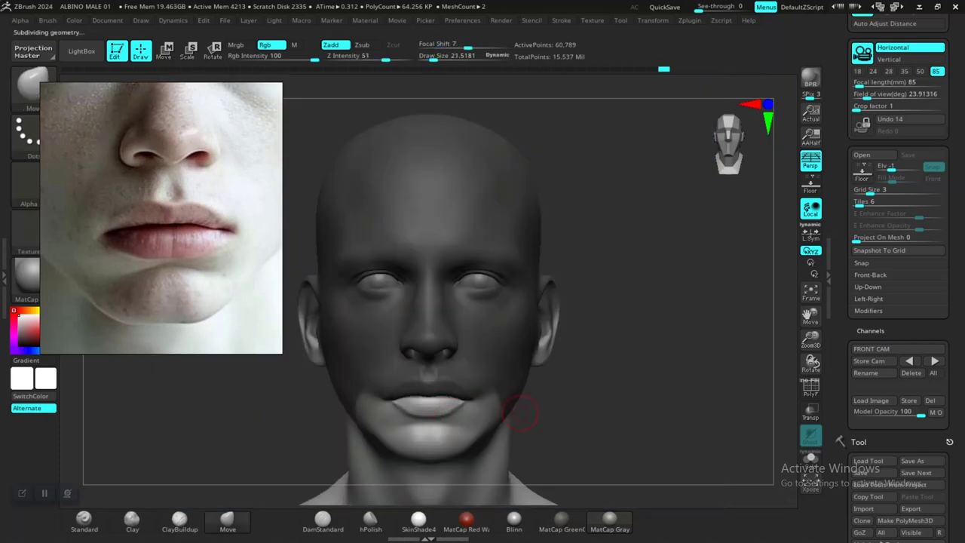
Step the head mesh down one subdivision level and clear its mask from the front camera view.
{"action": "key", "text": "shift+d"}
{"action": "left_click_drag", "start_coordinate": [579, 402], "coordinate": [611, 455]}
{"action": "left_click_drag", "start_coordinate": [553, 369], "coordinate": [596, 381]}
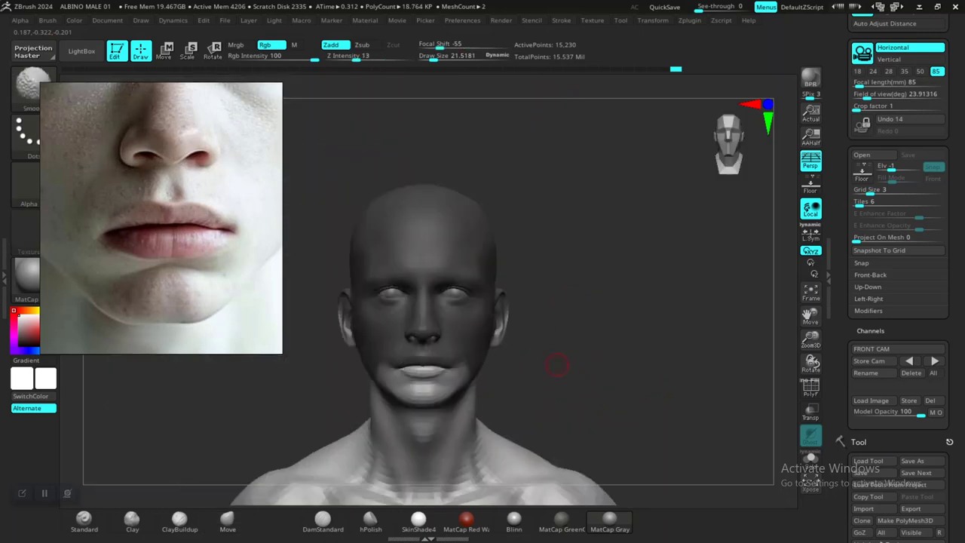
{"action": "mouse_move", "coordinate": [557, 366]}
{"action": "left_mouse_down", "text": "alt"}
{"action": "mouse_move", "coordinate": [566, 369]}
{"action": "mouse_move", "coordinate": [560, 411]}
{"action": "left_mouse_up", "text": "alt"}
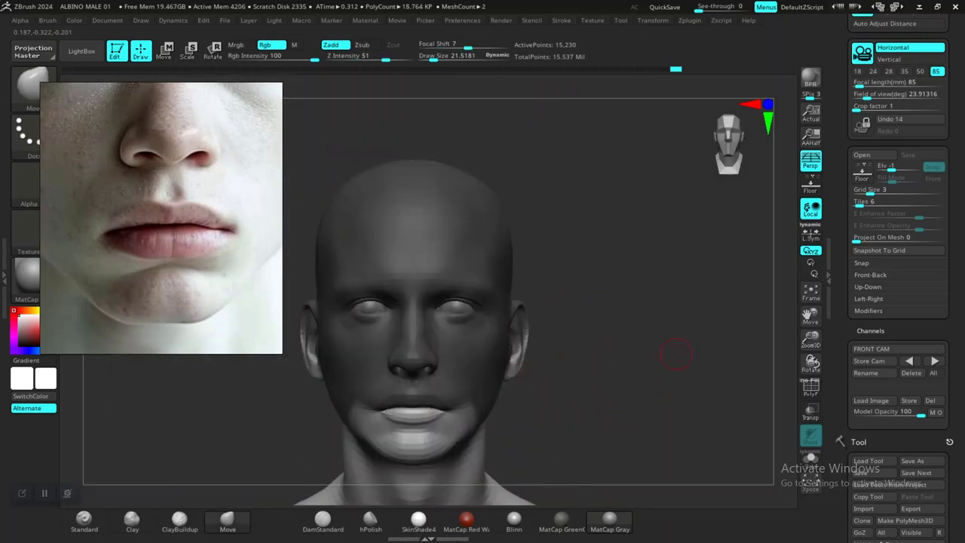
{"action": "left_click", "coordinate": [935, 361]}
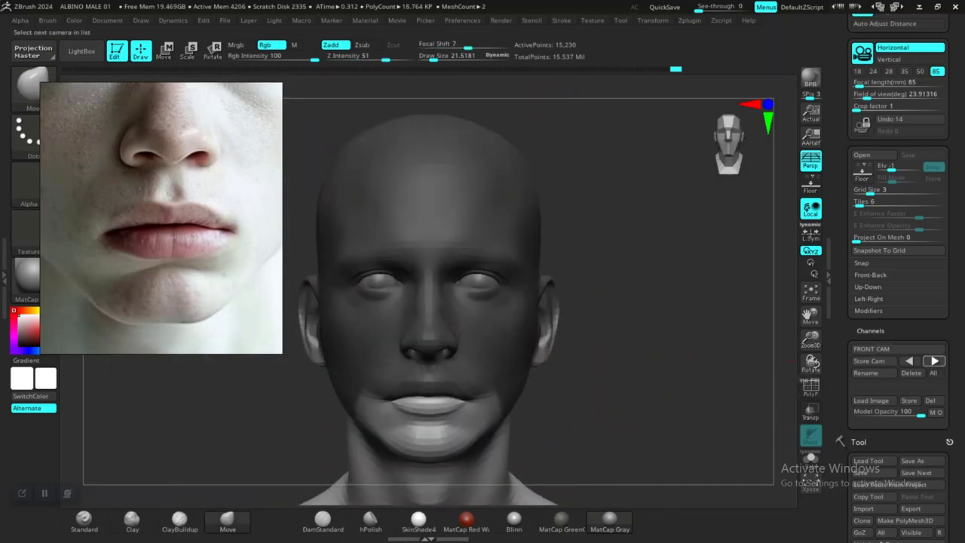
{"action": "left_click", "coordinate": [638, 400], "text": "ctrl"}
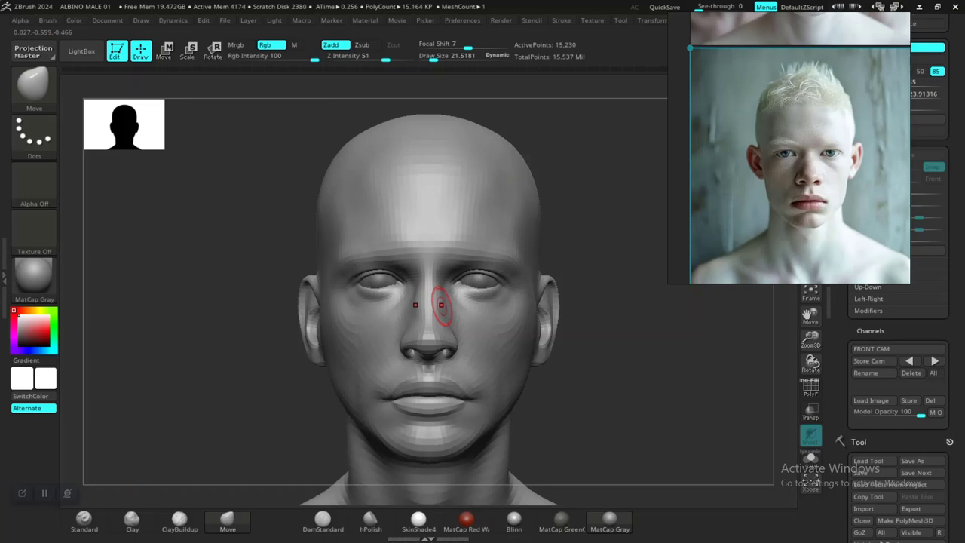
Examine the head's profile and front proportions beside the full reference portrait, with the Move brush's draw size at about 81.
{"action": "right_click_drag", "start_coordinate": [442, 305], "coordinate": [347, 340]}
{"action": "right_click_drag", "start_coordinate": [388, 414], "coordinate": [387, 370], "text": "ctrl"}
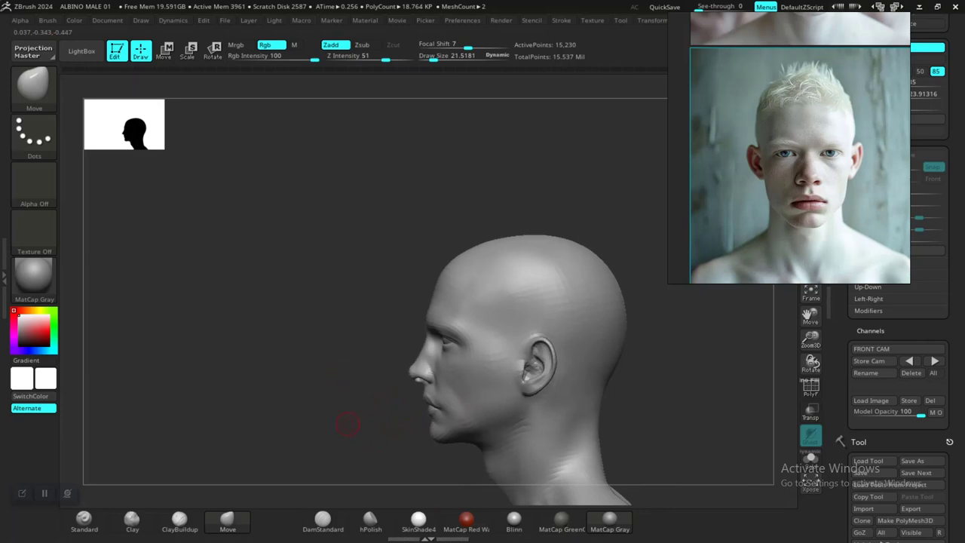
{"action": "left_click_drag", "start_coordinate": [339, 420], "coordinate": [320, 351], "text": "alt"}
{"action": "left_click_drag", "start_coordinate": [641, 329], "coordinate": [577, 319], "text": "alt"}
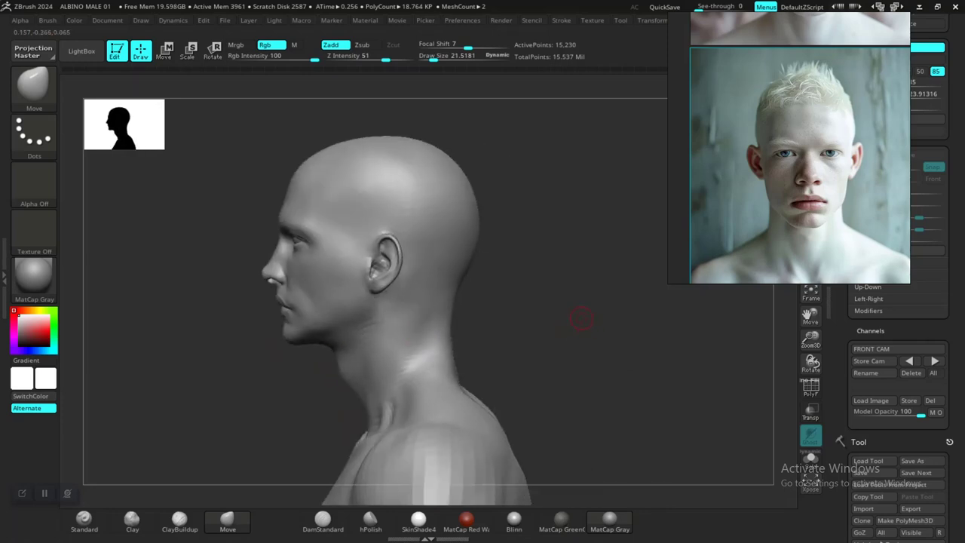
{"action": "right_click_drag", "start_coordinate": [578, 319], "coordinate": [565, 377], "text": "ctrl"}
{"action": "mouse_move", "coordinate": [590, 330]}
{"action": "left_mouse_down", "text": "alt"}
{"action": "mouse_move", "coordinate": [552, 330]}
{"action": "mouse_move", "coordinate": [552, 305]}
{"action": "mouse_move", "coordinate": [523, 325]}
{"action": "mouse_move", "coordinate": [604, 330]}
{"action": "left_mouse_up", "text": "alt"}
{"action": "key", "text": "space"}
{"action": "right_click_drag", "start_coordinate": [608, 329], "coordinate": [632, 325], "text": "ctrl"}
{"action": "left_click_drag", "start_coordinate": [632, 324], "coordinate": [617, 371], "text": "alt"}
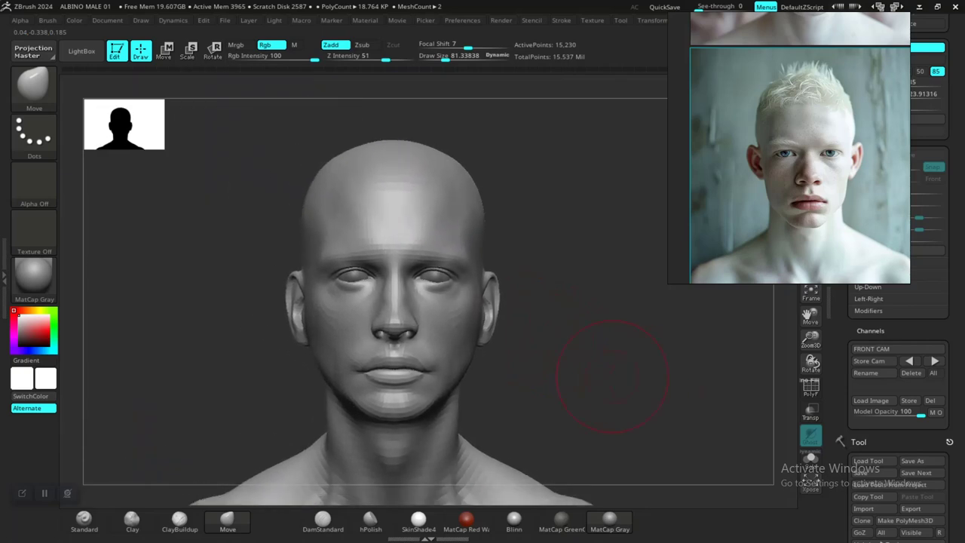
{"action": "mouse_move", "coordinate": [614, 371]}
{"action": "right_mouse_down", "text": "ctrl"}
{"action": "mouse_move", "coordinate": [612, 394]}
{"action": "mouse_move", "coordinate": [626, 360]}
{"action": "right_mouse_up", "text": "ctrl"}
{"action": "left_click_drag", "start_coordinate": [643, 360], "coordinate": [588, 364]}
{"action": "mouse_move", "coordinate": [692, 376]}
{"action": "left_mouse_down", "text": "alt"}
{"action": "mouse_move", "coordinate": [614, 341]}
{"action": "mouse_move", "coordinate": [643, 381]}
{"action": "mouse_move", "coordinate": [644, 403]}
{"action": "left_mouse_up", "text": "alt"}
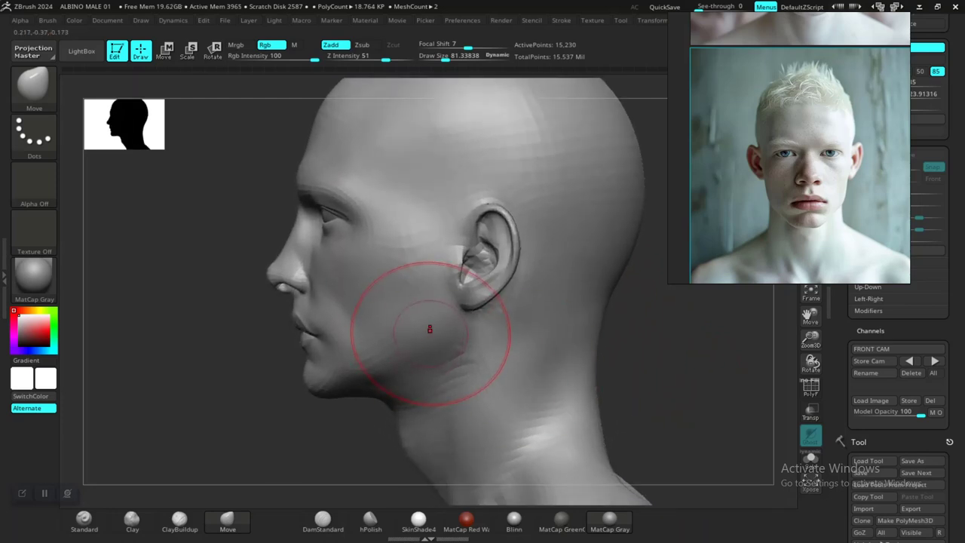
Set the Move brush's draw size to about 58 and refine the jawline and lower cheek from several angles.
{"action": "key", "text": "space"}
{"action": "left_click_drag", "start_coordinate": [438, 326], "coordinate": [433, 327]}
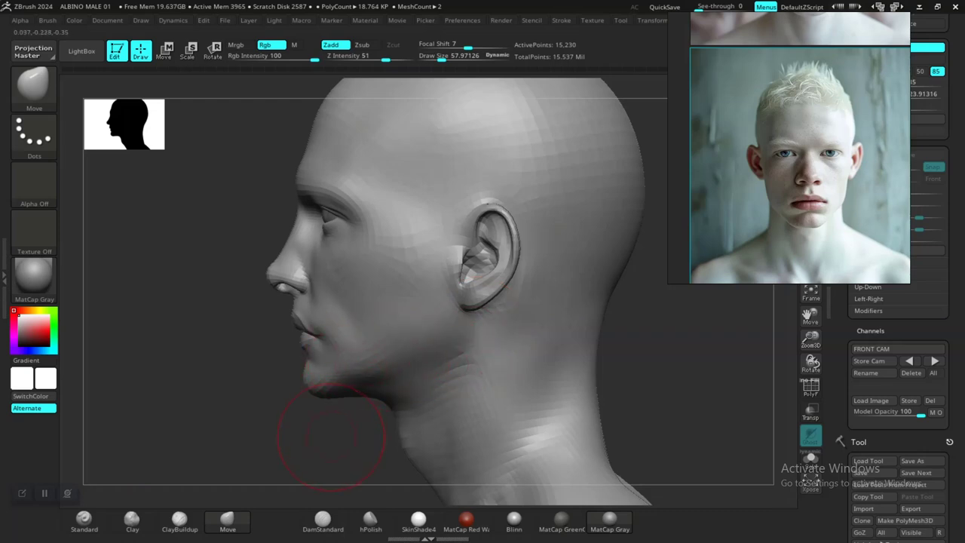
{"action": "left_click_drag", "start_coordinate": [315, 434], "coordinate": [378, 394]}
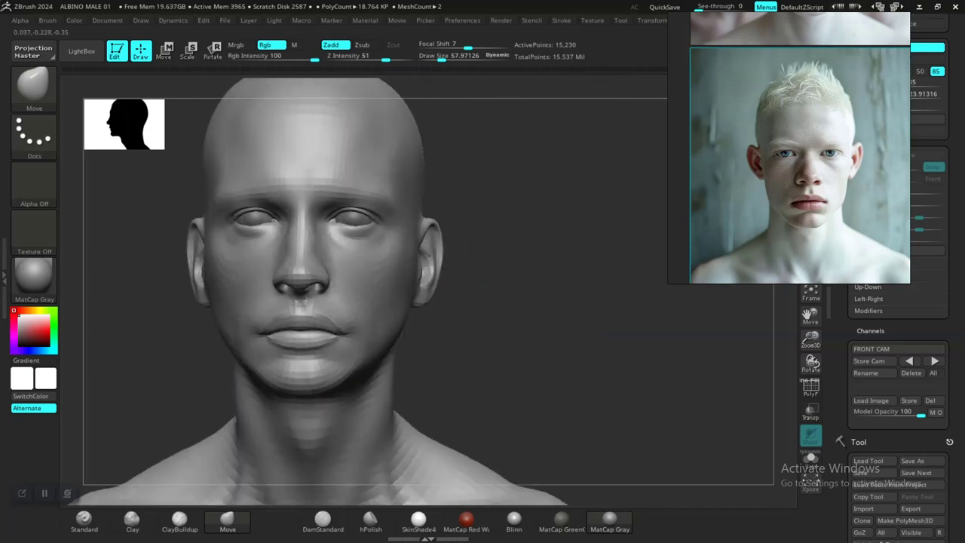
{"action": "left_click_drag", "start_coordinate": [489, 362], "coordinate": [448, 358]}
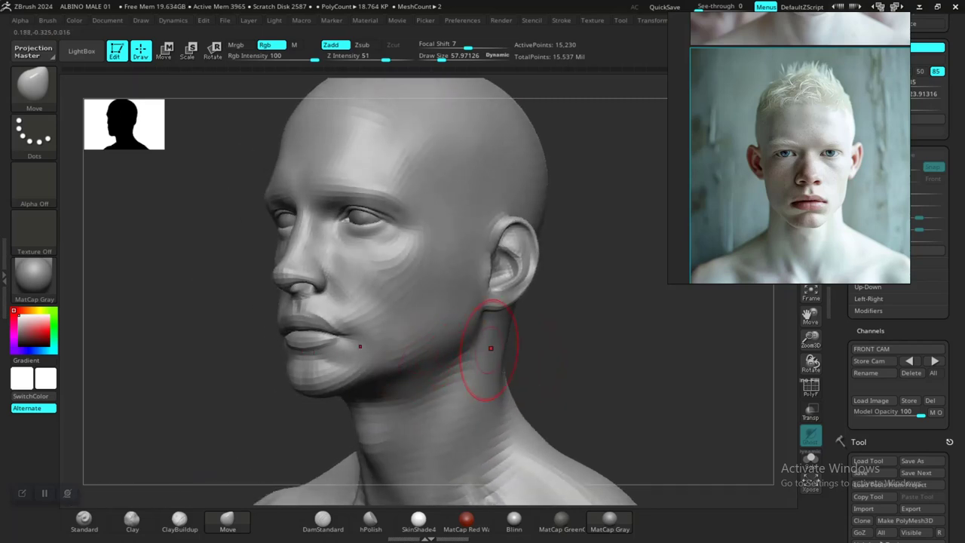
{"action": "left_click_drag", "start_coordinate": [550, 350], "coordinate": [491, 354]}
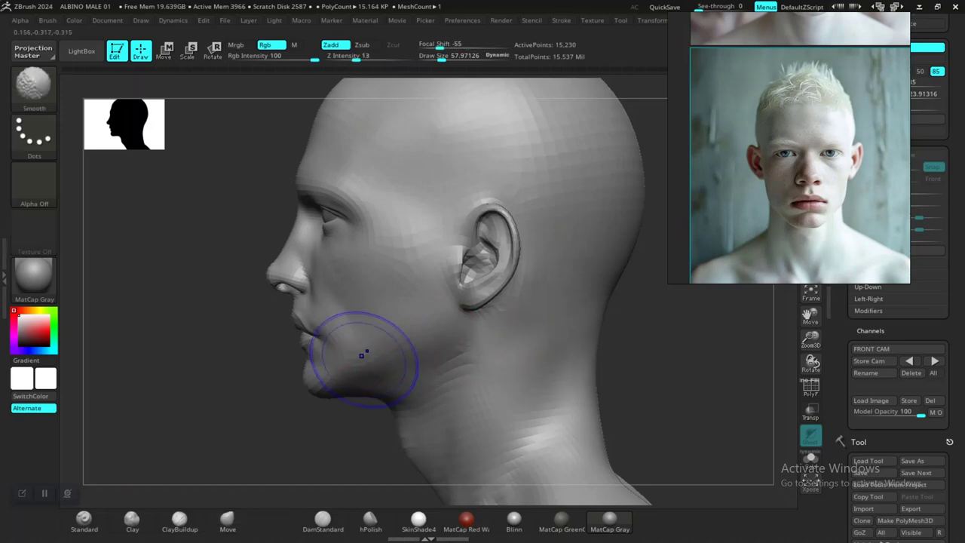
{"action": "key", "text": "shift"}
{"action": "left_click_drag", "start_coordinate": [620, 359], "coordinate": [690, 356]}
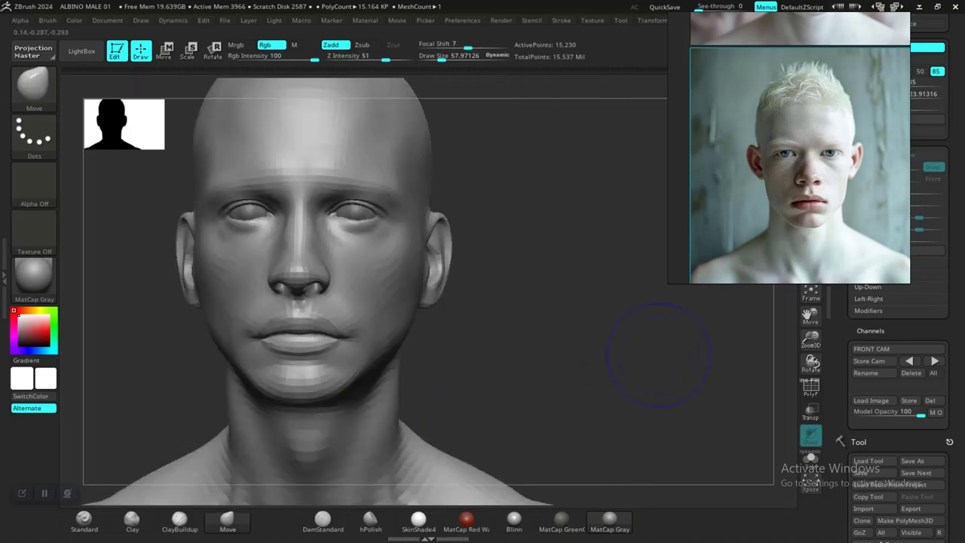
{"action": "left_click_drag", "start_coordinate": [533, 373], "coordinate": [413, 369]}
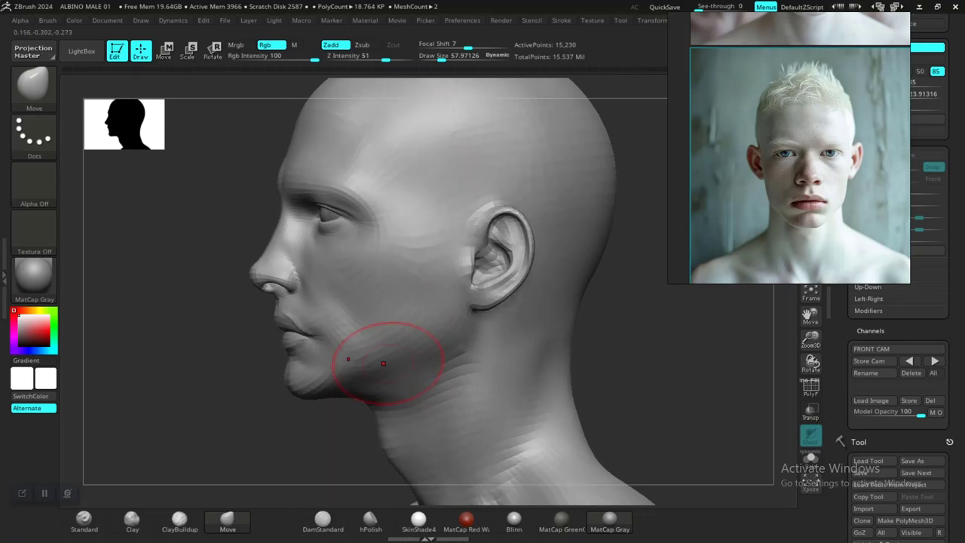
Refine the chin and the underside of the jaw with the Move brush from low side angles.
{"action": "right_click_drag", "start_coordinate": [289, 445], "coordinate": [266, 345]}
{"action": "right_click_drag", "start_coordinate": [275, 407], "coordinate": [344, 344]}
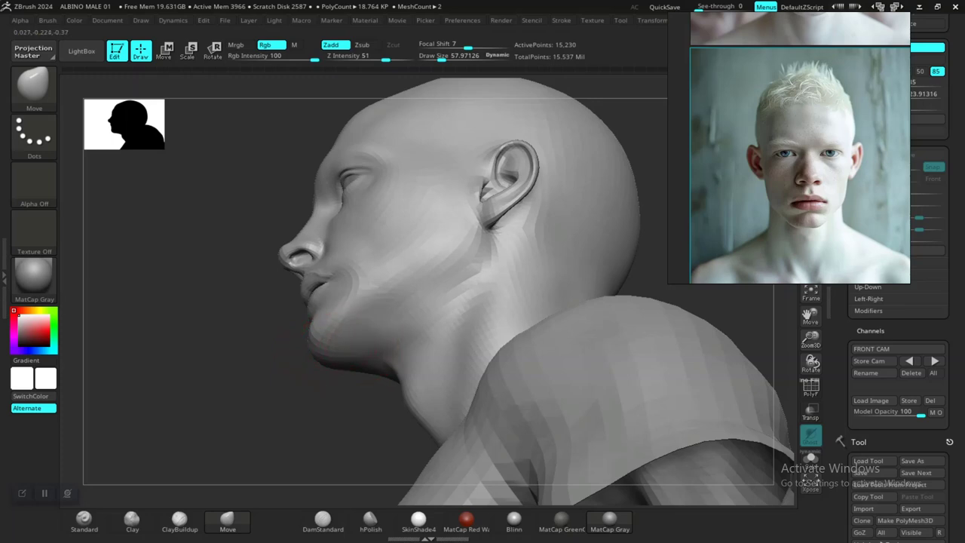
{"action": "right_click_drag", "start_coordinate": [328, 365], "coordinate": [400, 379]}
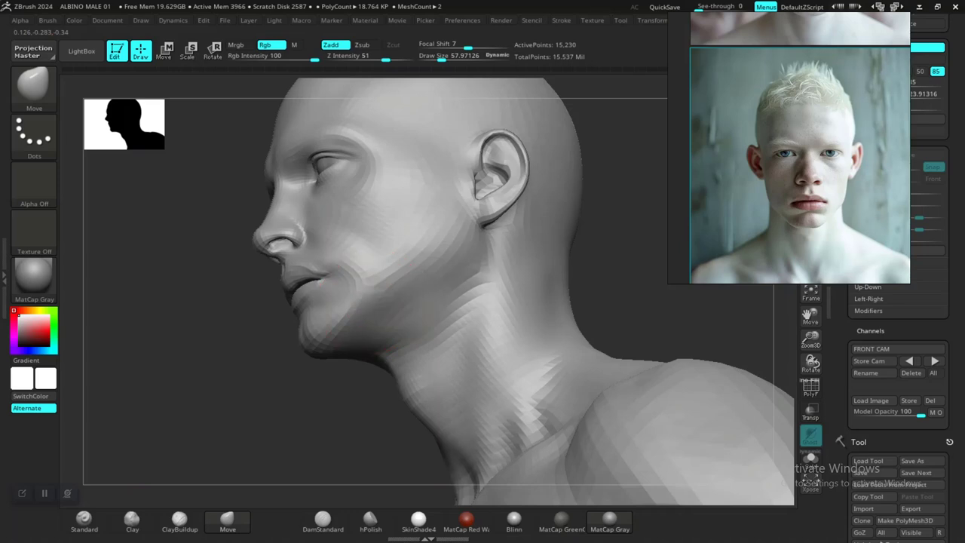
{"action": "mouse_move", "coordinate": [556, 295]}
{"action": "right_mouse_down", "text": "ctrl"}
{"action": "mouse_move", "coordinate": [545, 275]}
{"action": "mouse_move", "coordinate": [482, 249]}
{"action": "right_mouse_up", "text": "ctrl"}
{"action": "mouse_move", "coordinate": [483, 249]}
{"action": "right_mouse_down"}
{"action": "mouse_move", "coordinate": [560, 302]}
{"action": "mouse_move", "coordinate": [592, 383]}
{"action": "mouse_move", "coordinate": [536, 353]}
{"action": "right_mouse_up"}
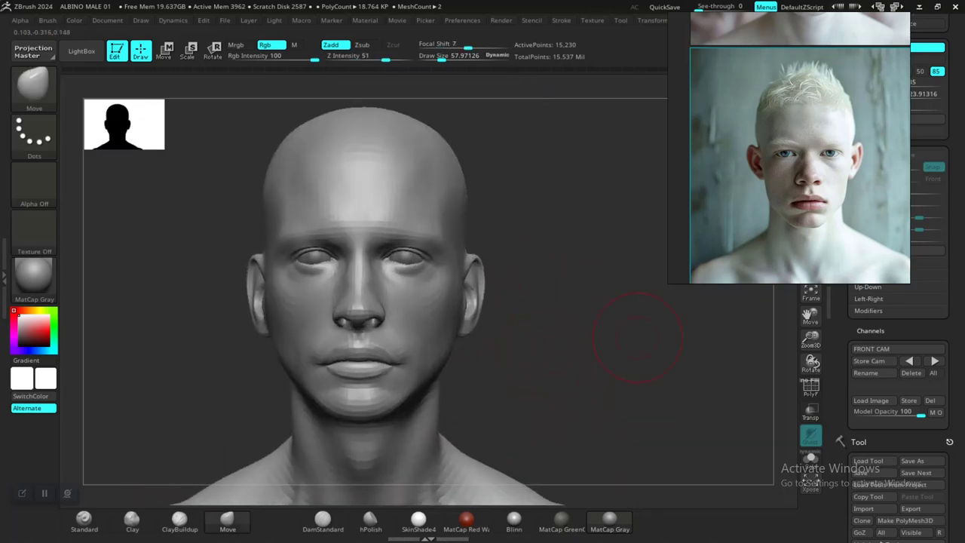
Restore the front camera and compare the brows, eyes and forehead with the overlaid reference photo.
{"action": "left_click", "coordinate": [933, 361]}
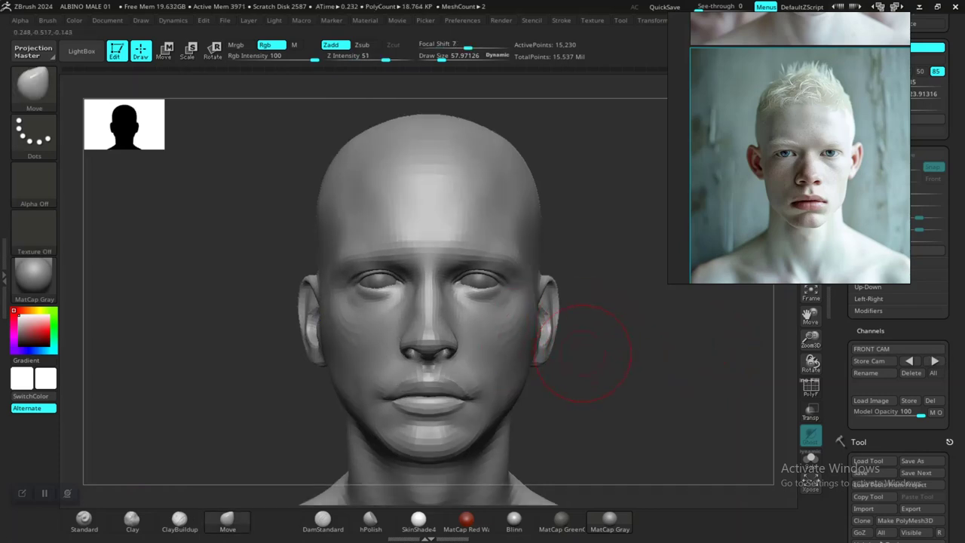
{"action": "key", "text": "shift+z"}
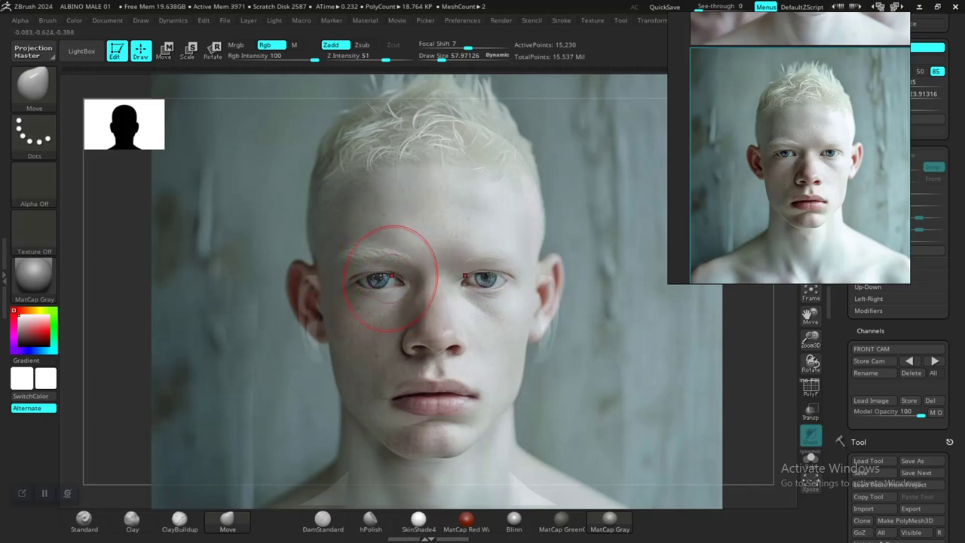
{"action": "key", "text": "shift"}
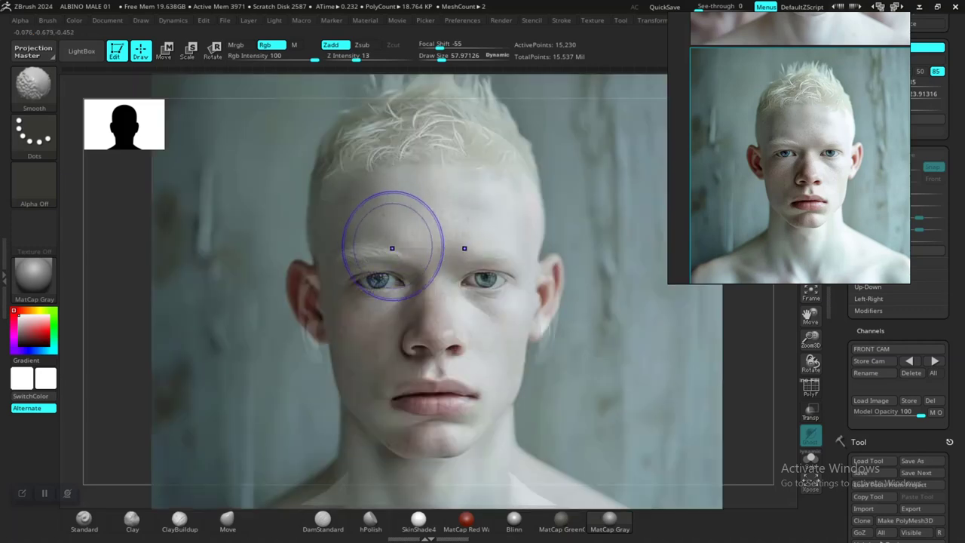
{"action": "left_click_drag", "start_coordinate": [356, 258], "coordinate": [356, 259], "text": "shift"}
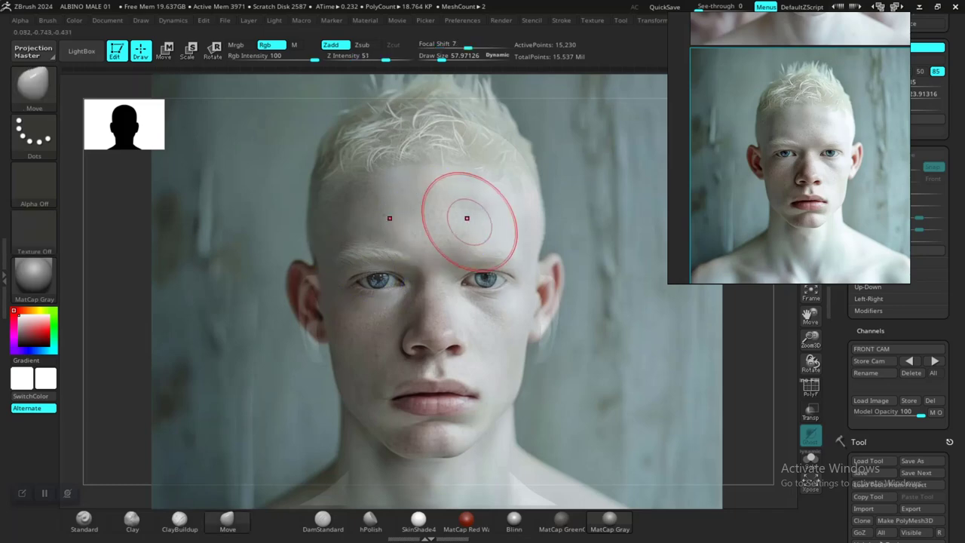
{"action": "left_click_drag", "start_coordinate": [390, 188], "coordinate": [390, 187], "text": "shift"}
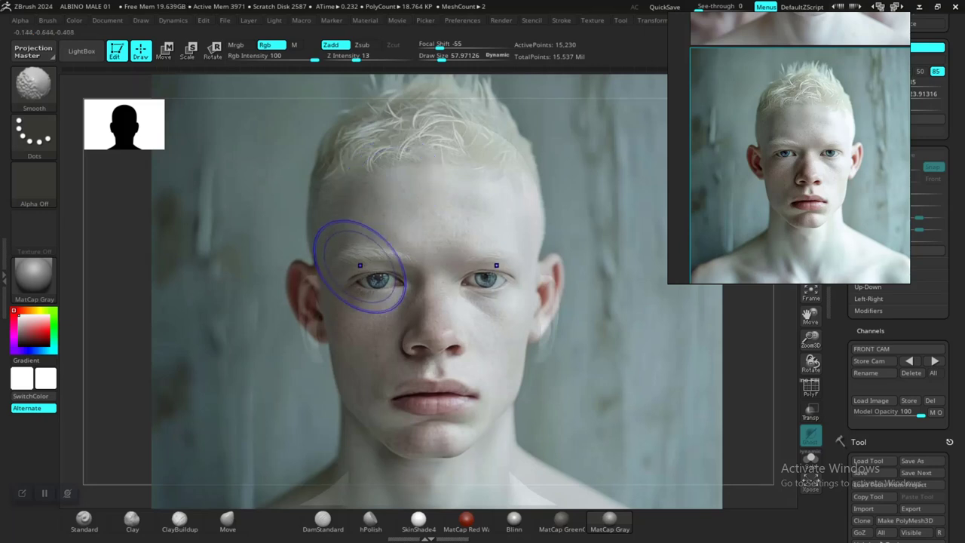
{"action": "left_click_drag", "start_coordinate": [357, 287], "coordinate": [359, 277], "text": "shift"}
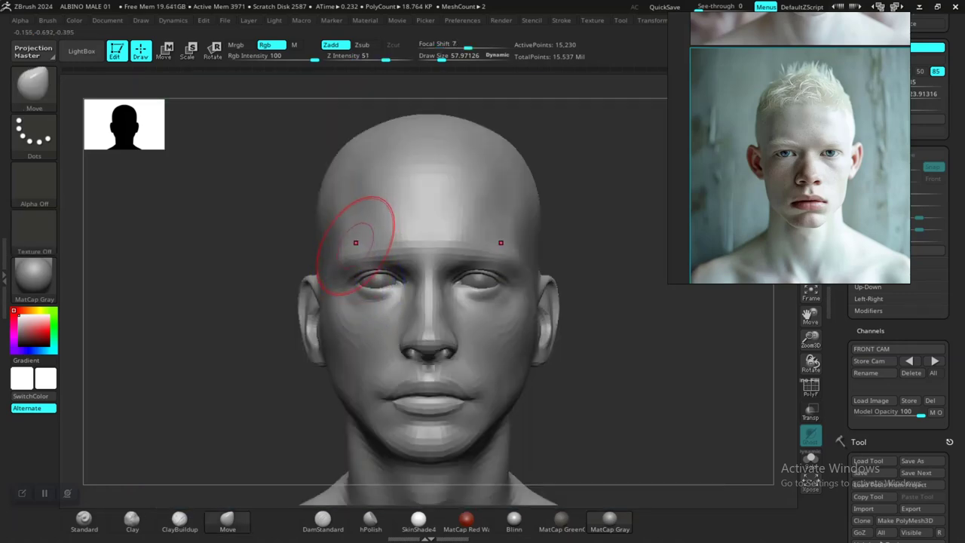
Set the draw size to about 33, check the outer brows against the reference photo and switch to the PureRef board.
{"action": "key", "text": "space"}
{"action": "left_click_drag", "start_coordinate": [355, 245], "coordinate": [348, 245]}
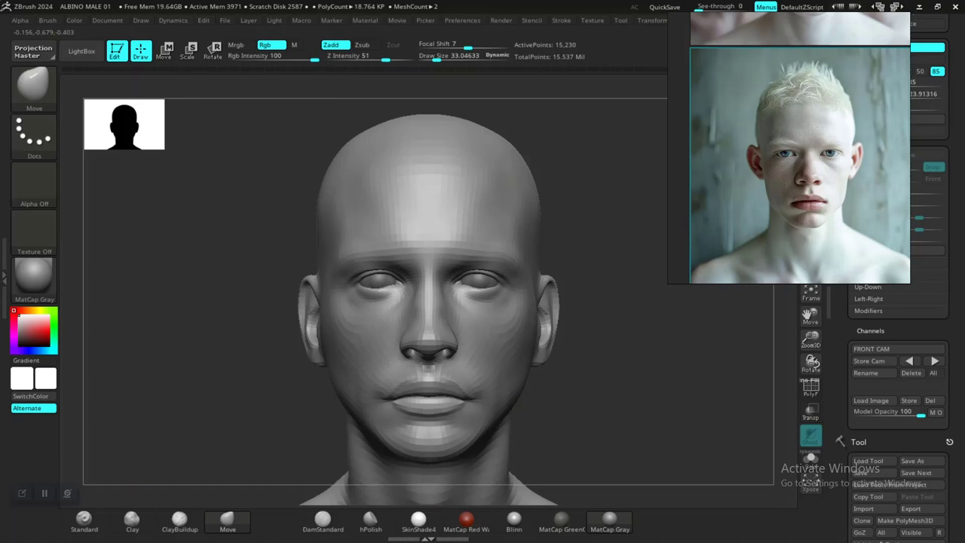
{"action": "key", "text": "shift+z"}
{"action": "key", "text": "shift+z"}
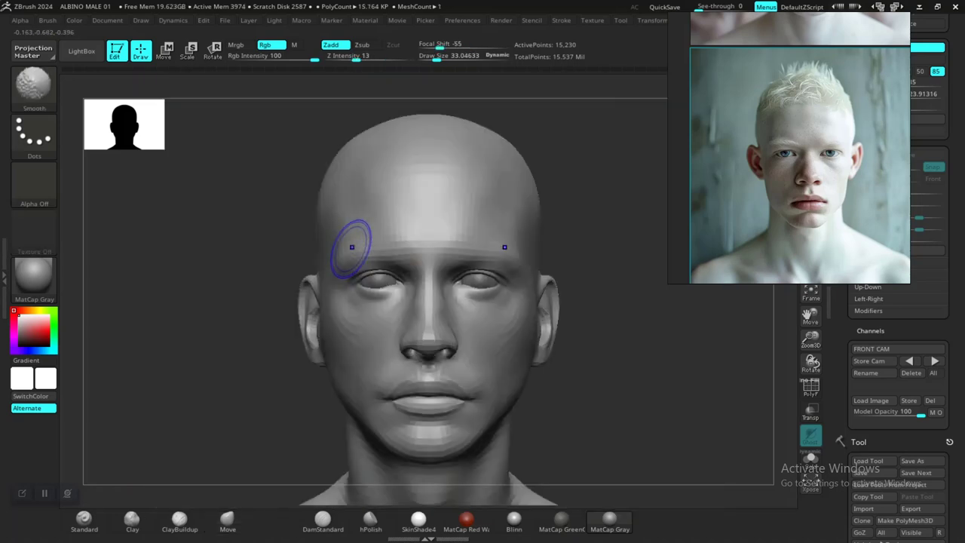
{"action": "key", "text": "shift+z"}
{"action": "key", "text": "shift+z"}
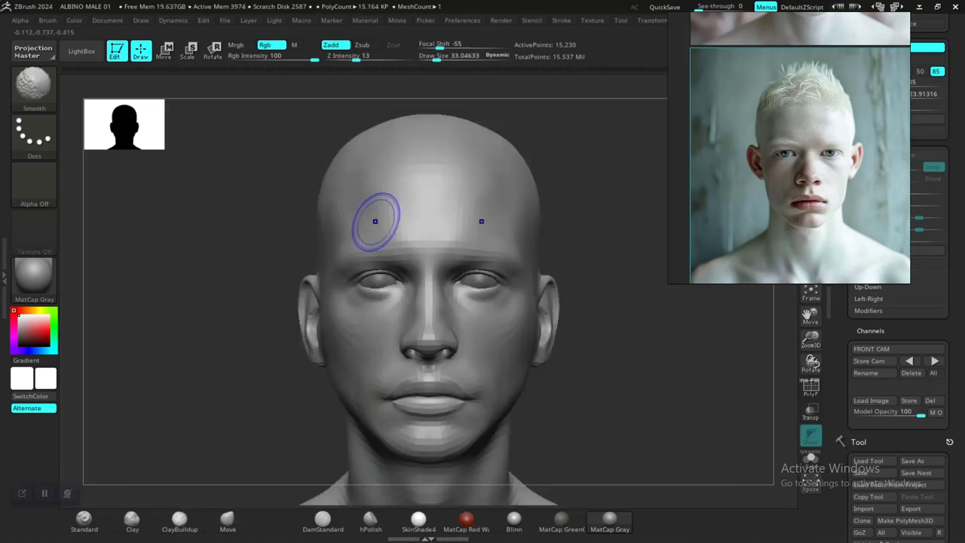
{"action": "key", "text": "shift+z"}
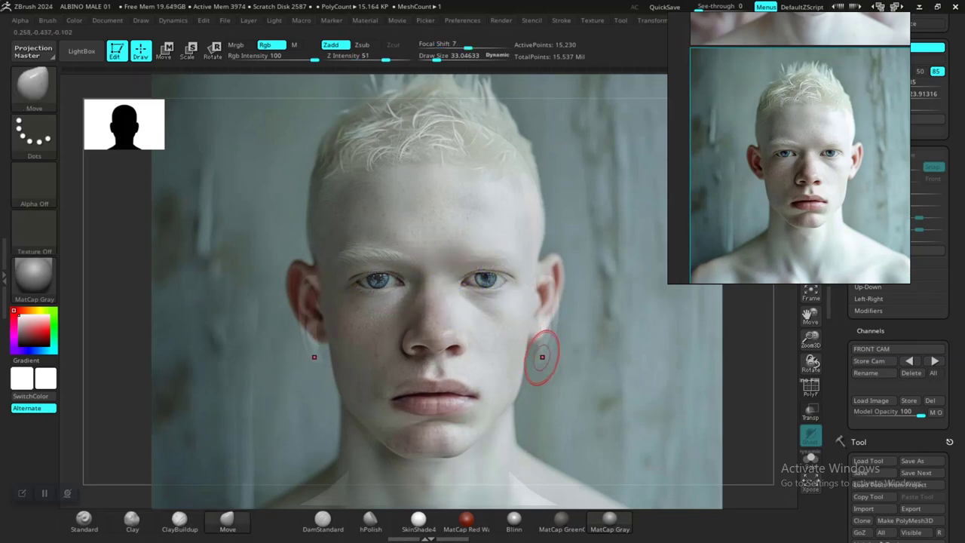
{"action": "key", "text": "alt+Tab"}
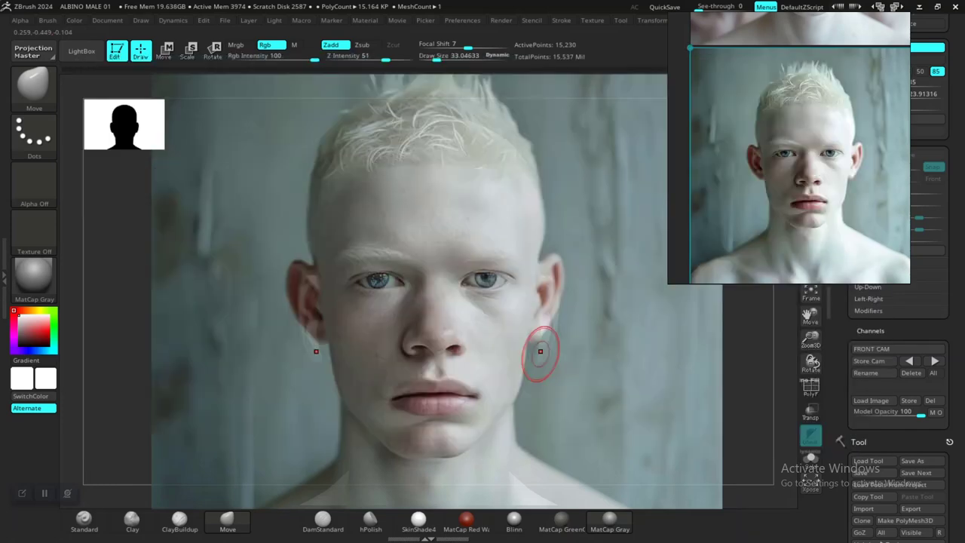
Minimize the PureRef board and ZBrush, and switch to Photoshop.
{"action": "left_click", "coordinate": [873, 19]}
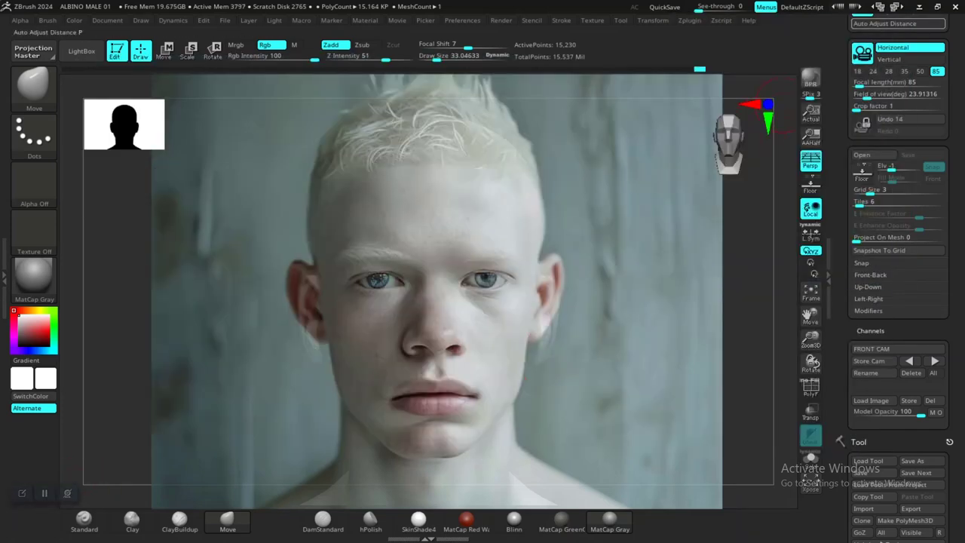
{"action": "left_click", "coordinate": [920, 7]}
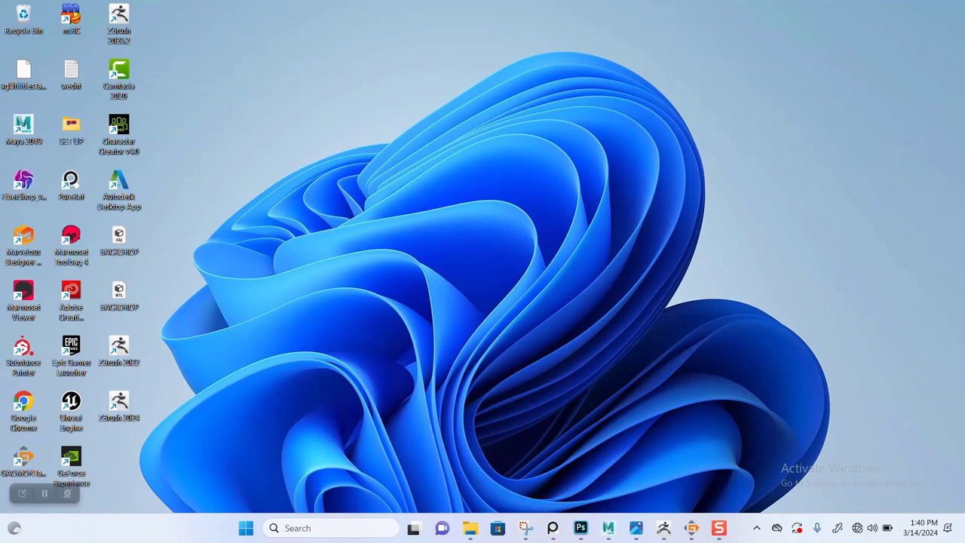
{"action": "left_click", "coordinate": [581, 528]}
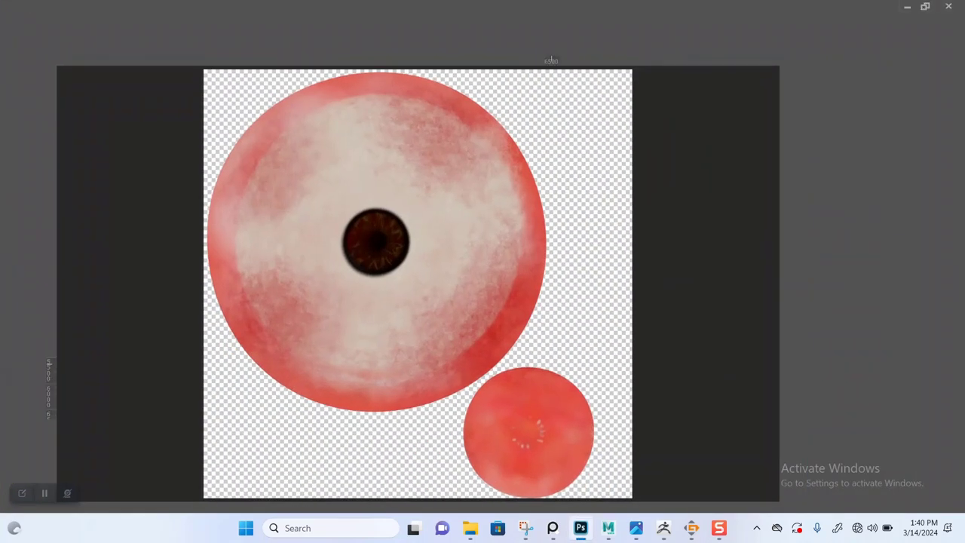
{"action": "mouse_move", "coordinate": [468, 528]}
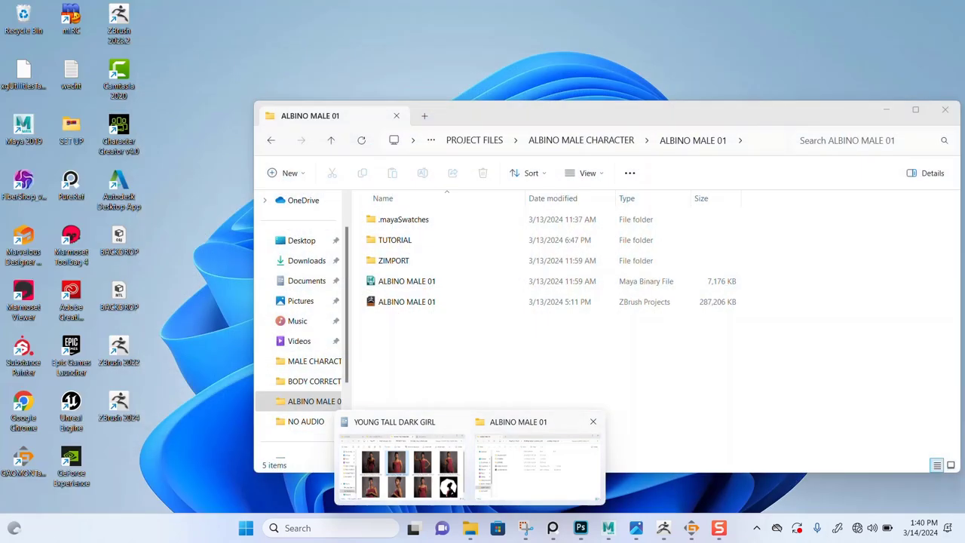
{"action": "left_click", "coordinate": [538, 460]}
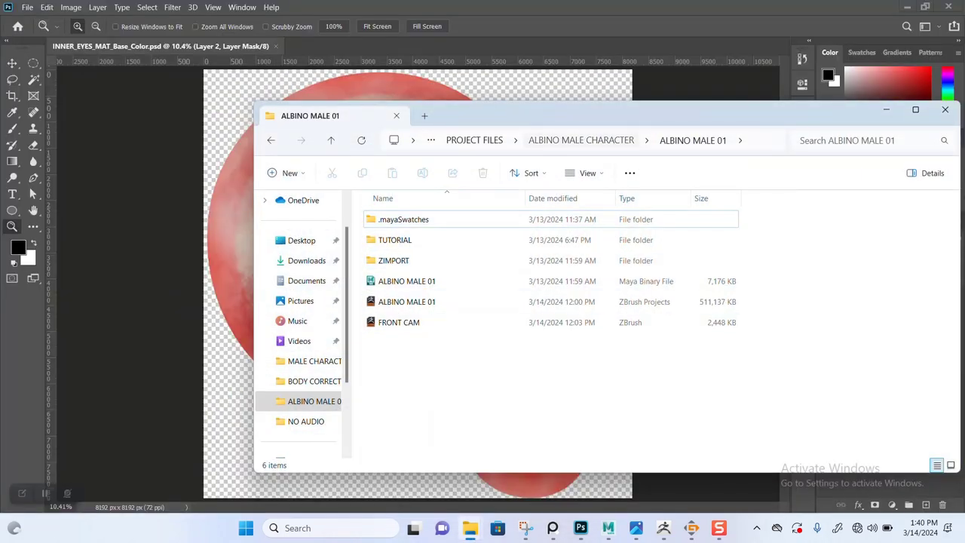
{"action": "left_click", "coordinate": [582, 140]}
{"action": "key", "text": "Down"}
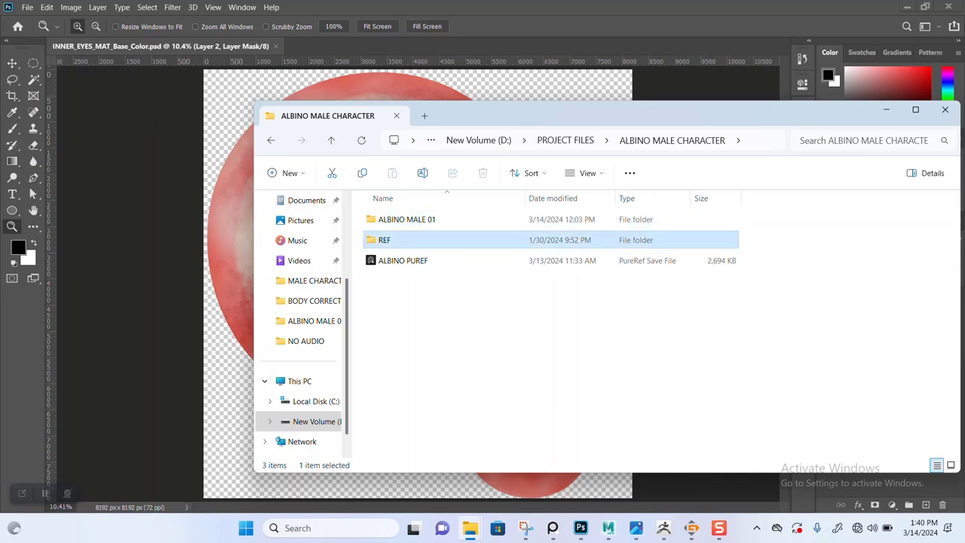
{"action": "key", "text": "Return"}
{"action": "left_click", "coordinate": [661, 231]}
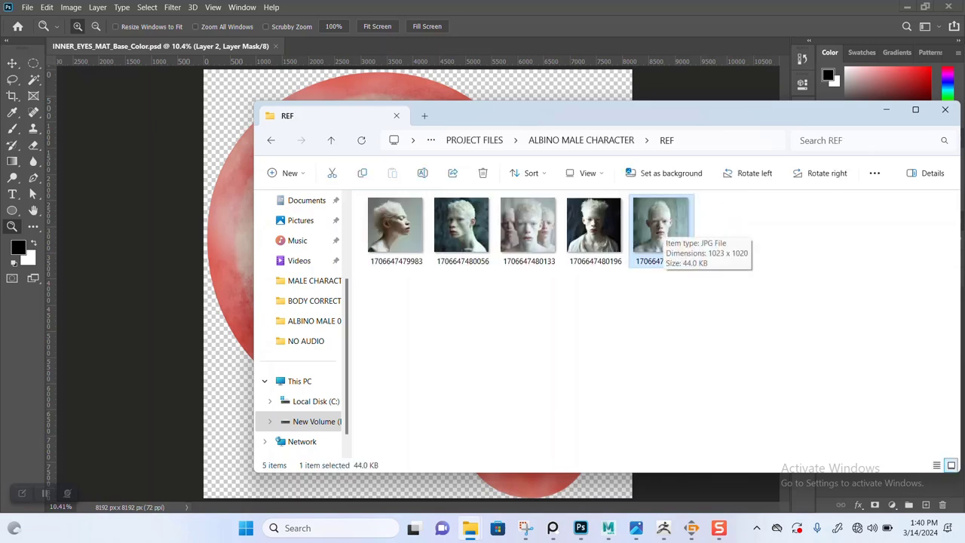
{"action": "left_click_drag", "start_coordinate": [660, 226], "coordinate": [573, 48]}
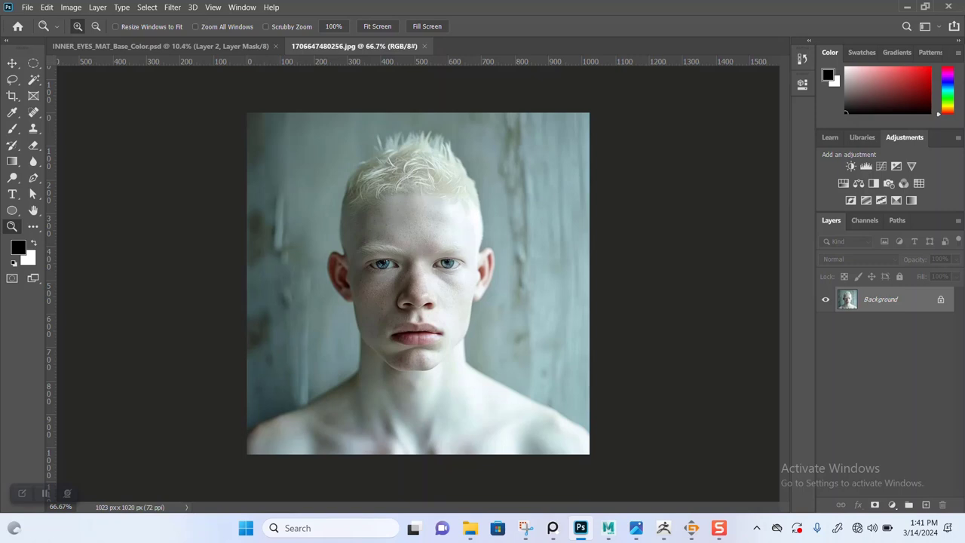
Unlock the photo's Background layer and convert it to a smart object.
{"action": "left_click", "coordinate": [941, 299]}
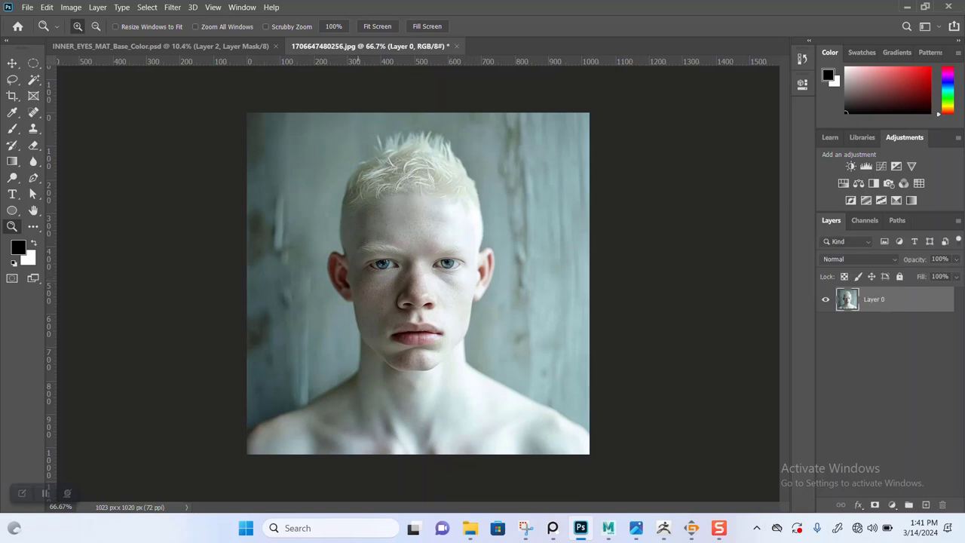
{"action": "right_click", "coordinate": [911, 299]}
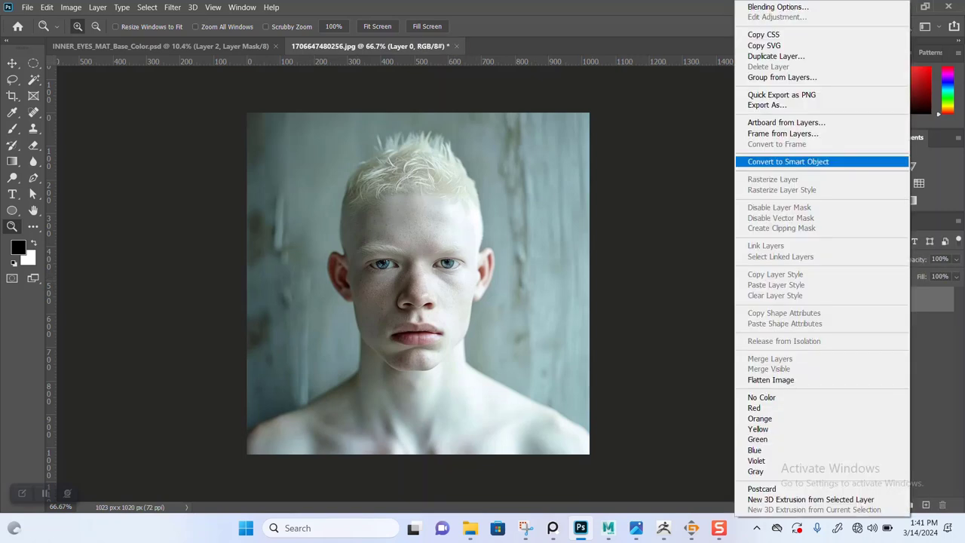
{"action": "left_click", "coordinate": [788, 161]}
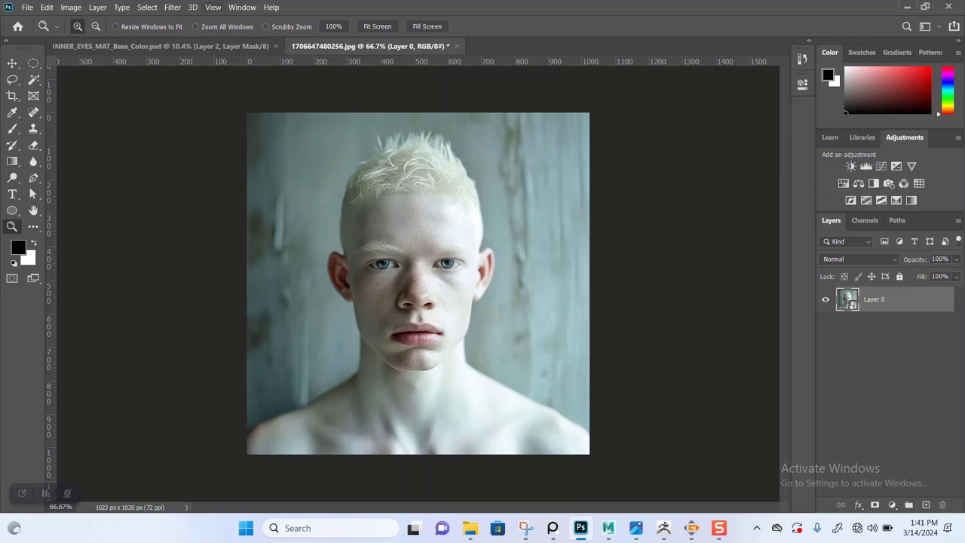
Start a Camera Raw filter on the photo with Exposure at -0.60 and Texture at +100.
{"action": "left_click", "coordinate": [172, 7]}
{"action": "mouse_move", "coordinate": [196, 141]}
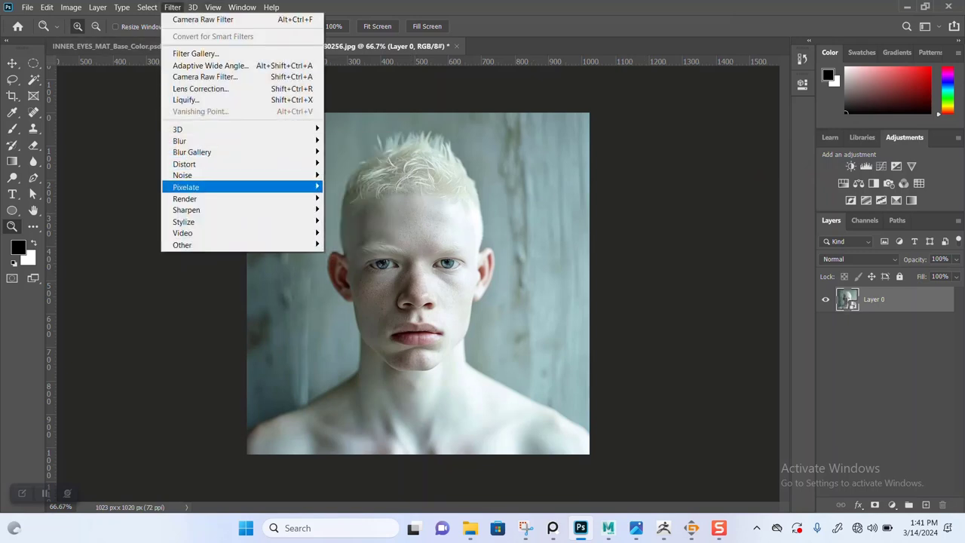
{"action": "left_click", "coordinate": [203, 76]}
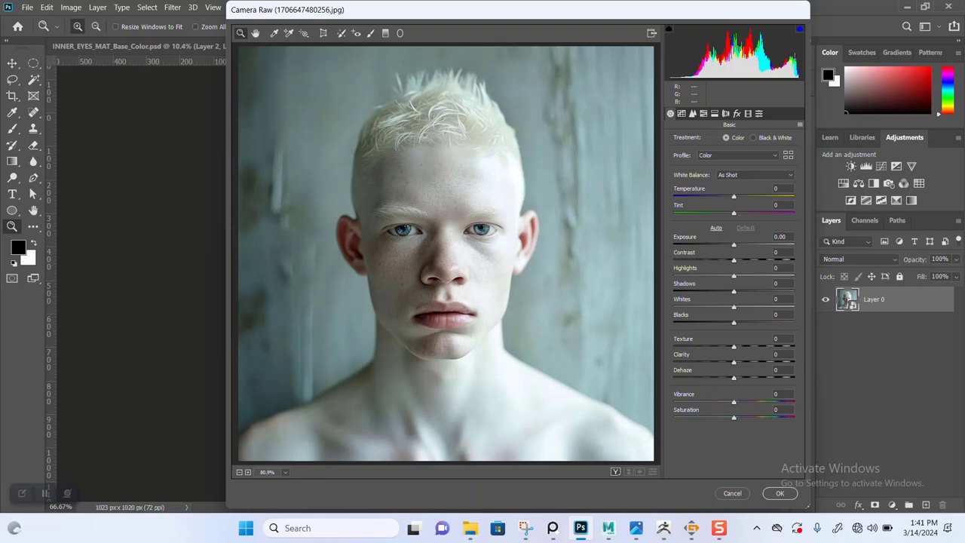
{"action": "left_click_drag", "start_coordinate": [734, 245], "coordinate": [727, 245]}
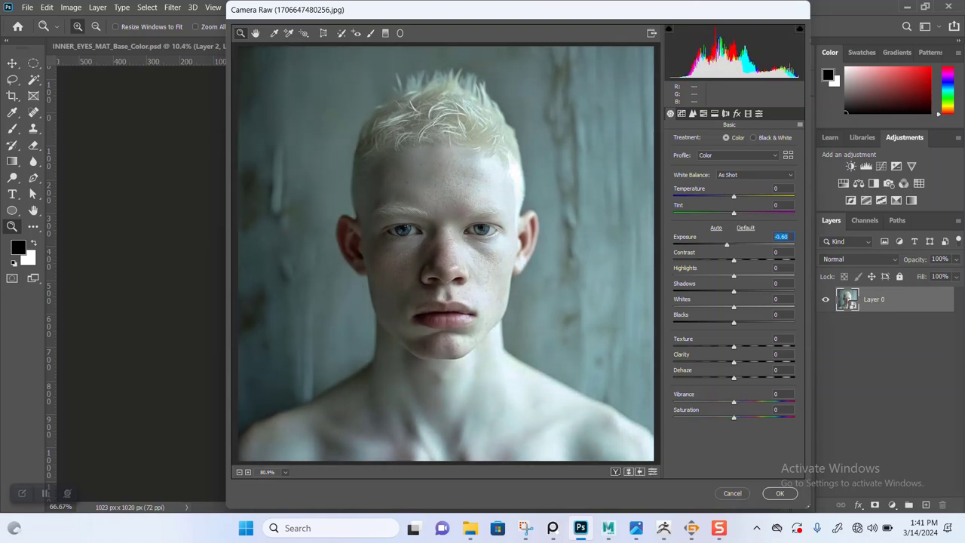
{"action": "left_click_drag", "start_coordinate": [734, 347], "coordinate": [794, 347]}
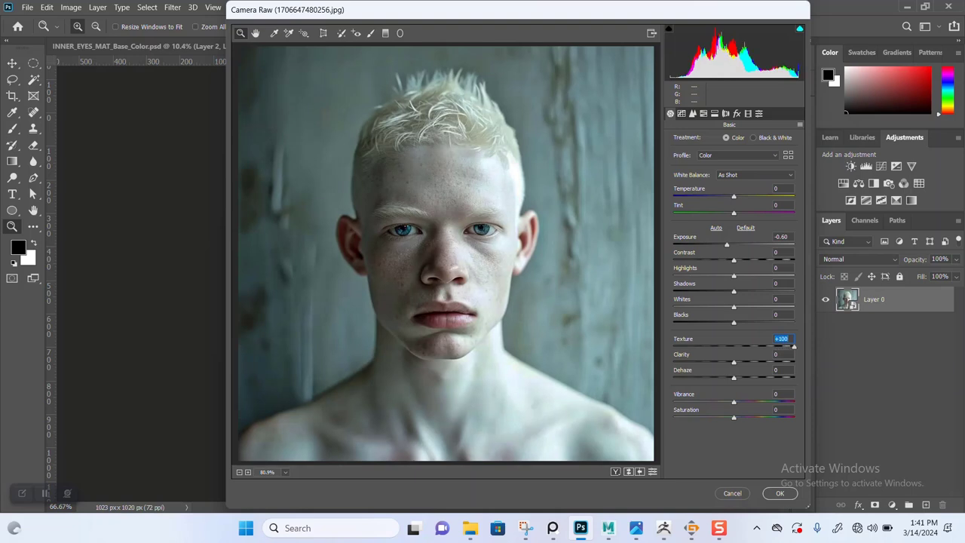
Raise the photo's Shadows to +100 in Camera Raw.
{"action": "left_click_drag", "start_coordinate": [734, 292], "coordinate": [710, 292]}
{"action": "type", "text": "63"}
{"action": "key", "text": "Return"}
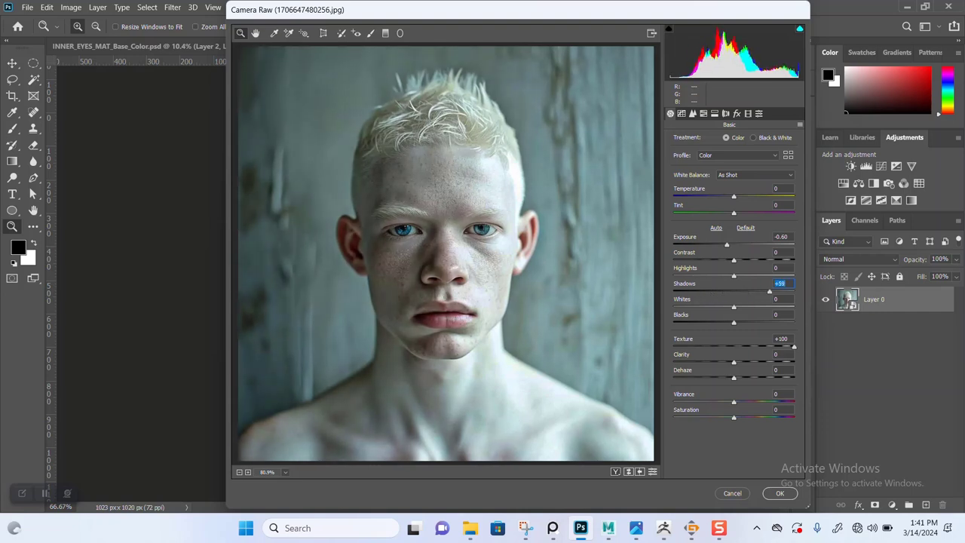
{"action": "type", "text": "83"}
{"action": "key", "text": "Return"}
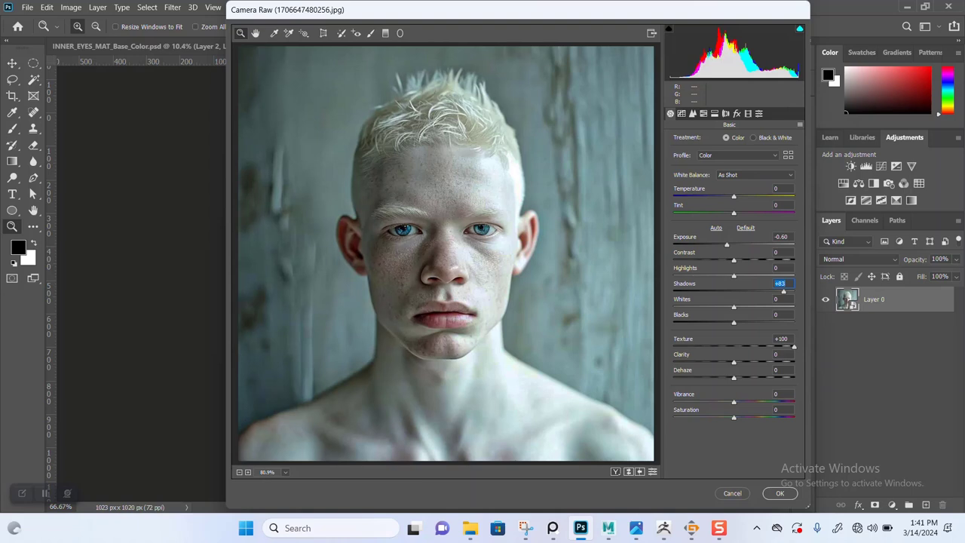
{"action": "type", "text": "100"}
{"action": "key", "text": "Return"}
Set the photo's Blacks to -3 and Highlights to -100 in Camera Raw.
{"action": "left_click_drag", "start_coordinate": [734, 322], "coordinate": [779, 323]}
{"action": "type", "text": "24"}
{"action": "key", "text": "Return"}
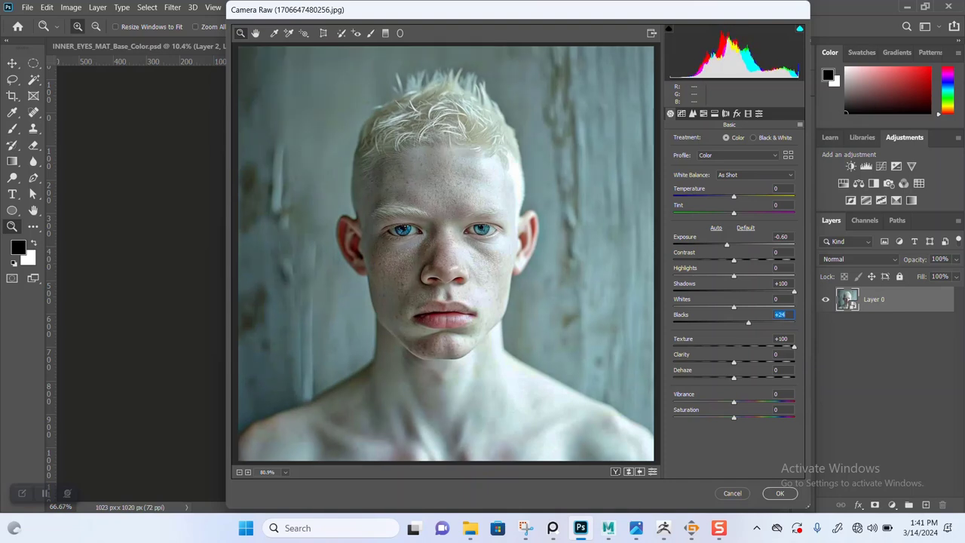
{"action": "type", "text": "-4"}
{"action": "key", "text": "Return"}
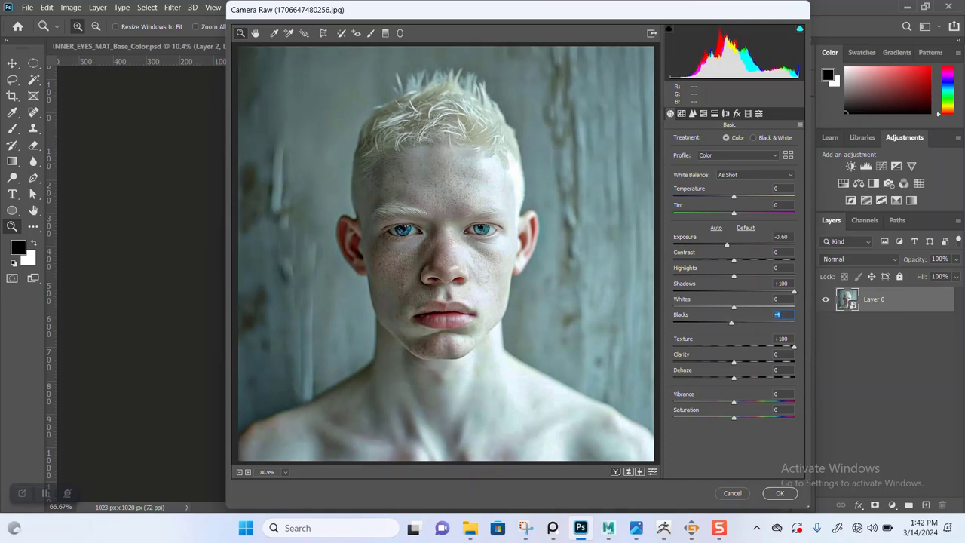
{"action": "key", "text": "Up"}
{"action": "left_click_drag", "start_coordinate": [734, 276], "coordinate": [673, 276]}
Set the Contrast to +19 and apply the Camera Raw filter to the photo.
{"action": "left_click_drag", "start_coordinate": [734, 260], "coordinate": [761, 260]}
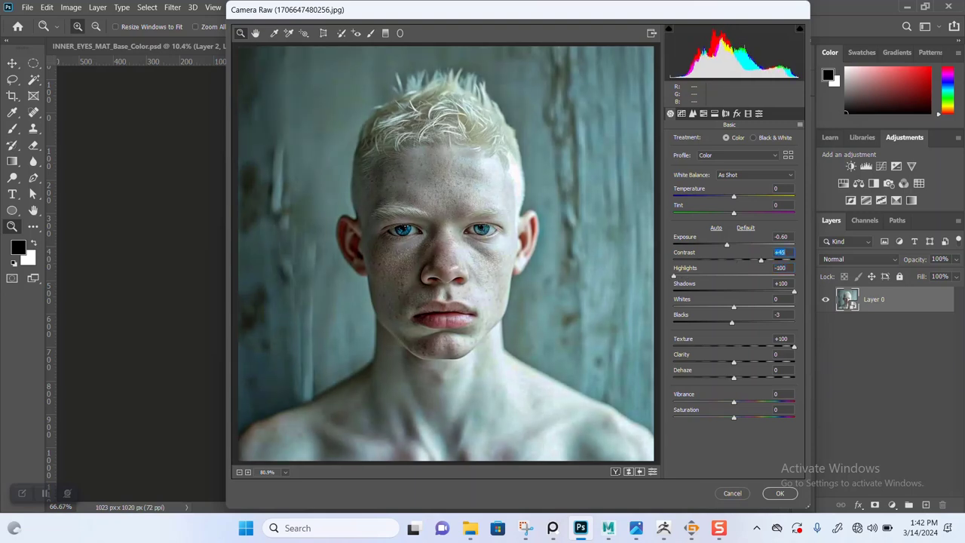
{"action": "type", "text": "17"}
{"action": "left_click_drag", "start_coordinate": [745, 260], "coordinate": [755, 260]}
{"action": "key", "text": "Down"}
{"action": "key", "text": "Down"}
{"action": "key", "text": "Down"}
{"action": "key", "text": "Down"}
{"action": "key", "text": "Down"}
{"action": "key", "text": "Down"}
{"action": "key", "text": "Down"}
{"action": "key", "text": "Down"}
{"action": "key", "text": "Down"}
{"action": "key", "text": "Down"}
{"action": "key", "text": "Down"}
{"action": "key", "text": "Down"}
{"action": "key", "text": "Down"}
{"action": "key", "text": "Down"}
{"action": "key", "text": "Down"}
{"action": "key", "text": "Down"}
{"action": "key", "text": "Down"}
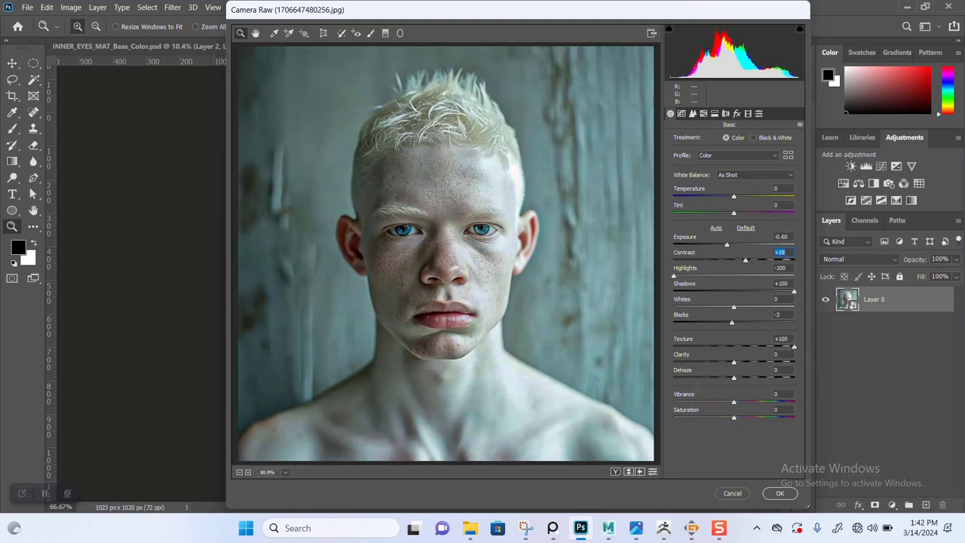
{"action": "key", "text": "Return"}
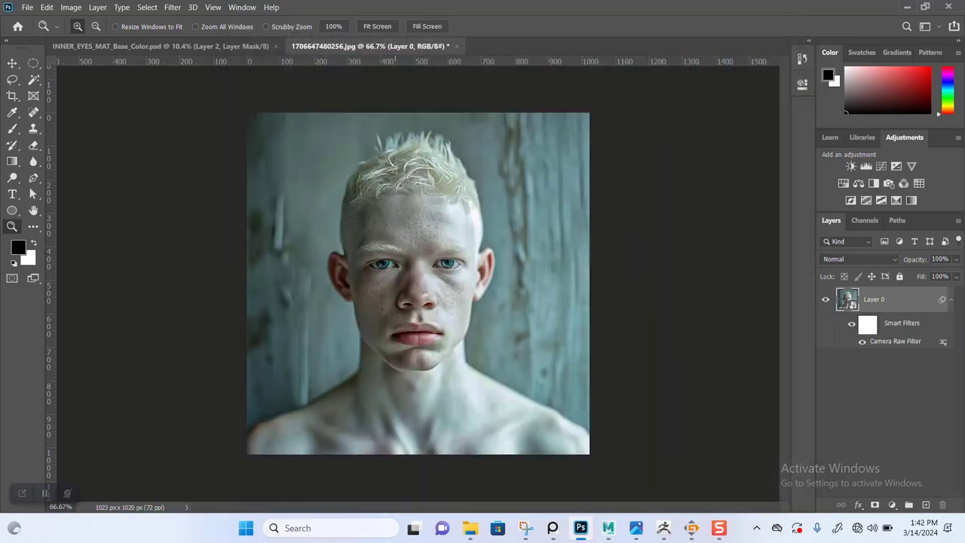
Save the edited photo on the computer in the REF folder as a JPEG named REF PS, with quality 12 (Maximum).
{"action": "left_click", "coordinate": [27, 7]}
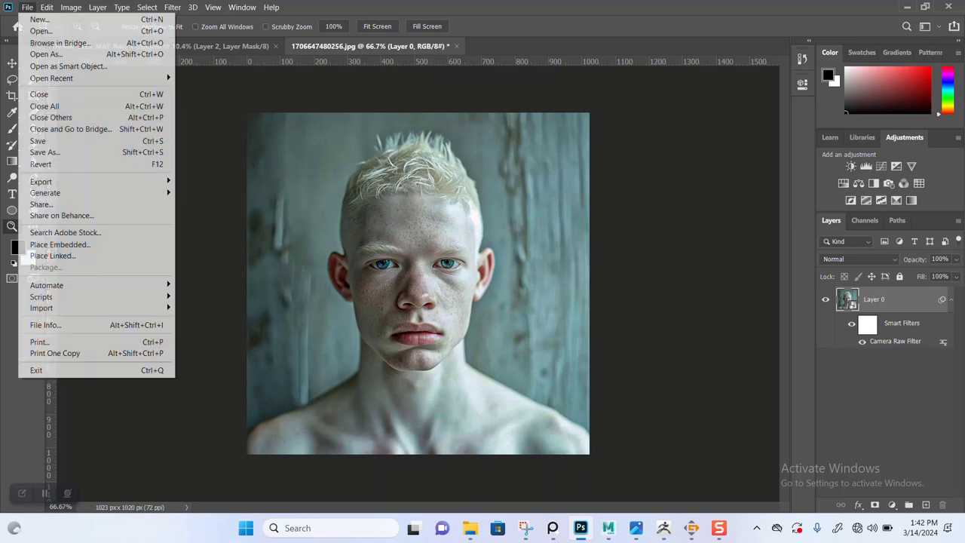
{"action": "left_click", "coordinate": [43, 152]}
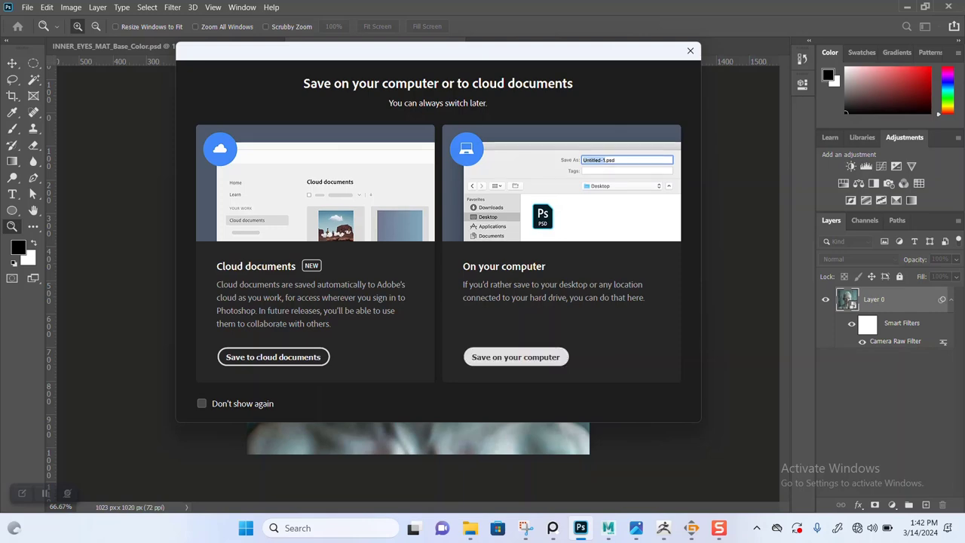
{"action": "left_click", "coordinate": [515, 357]}
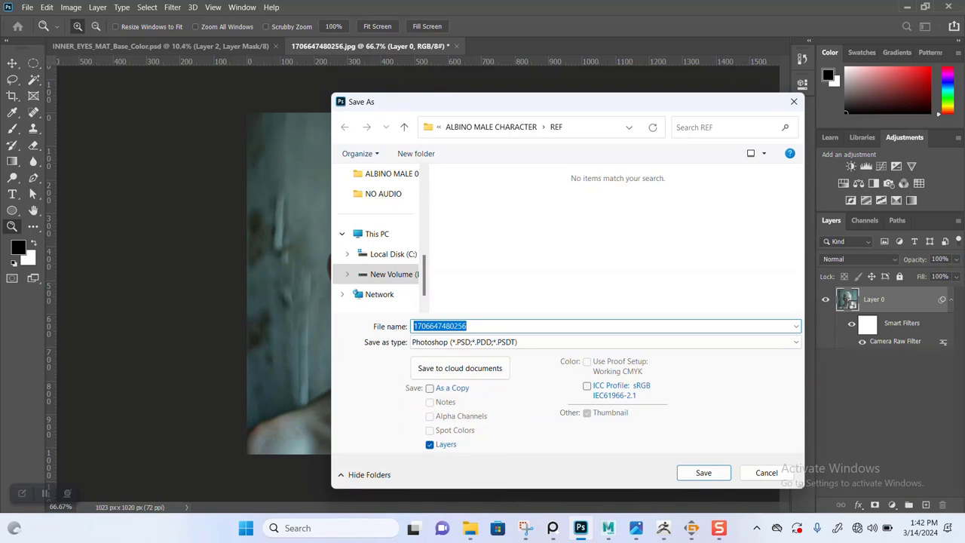
{"action": "left_click", "coordinate": [490, 342]}
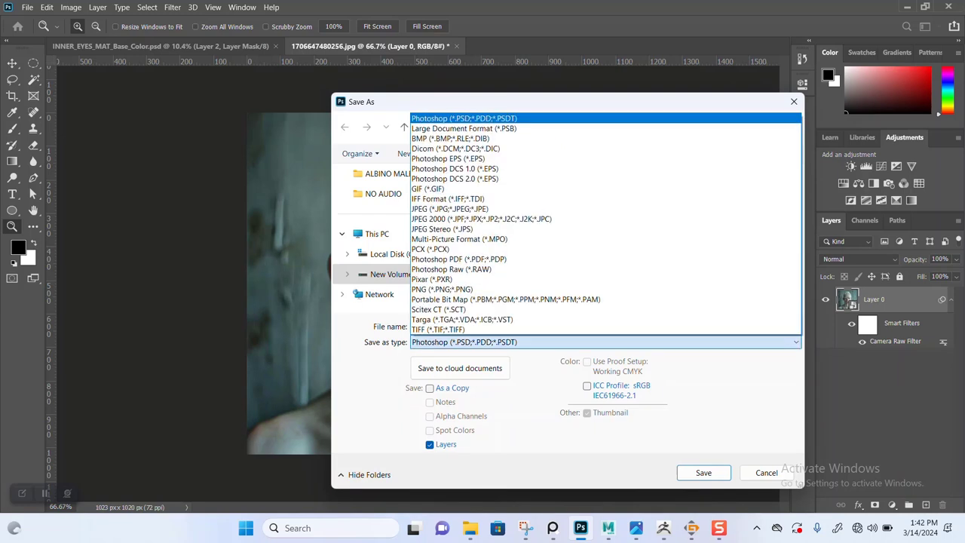
{"action": "left_click", "coordinate": [472, 209]}
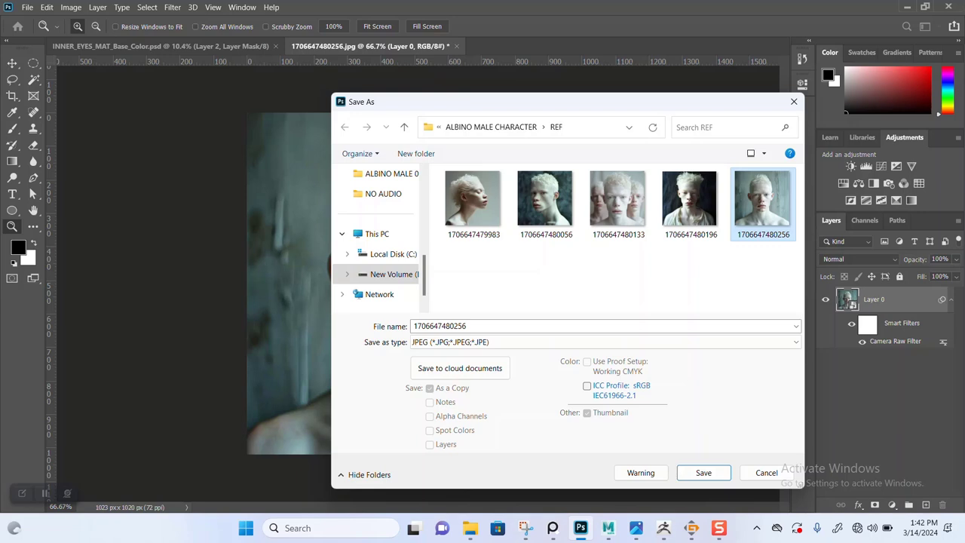
{"action": "left_click", "coordinate": [483, 327]}
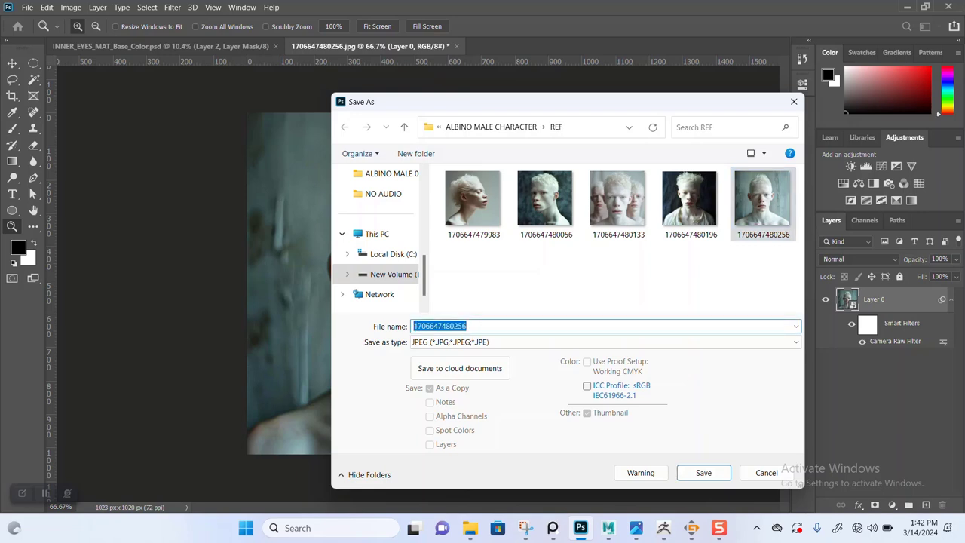
{"action": "type", "text": "REF"}
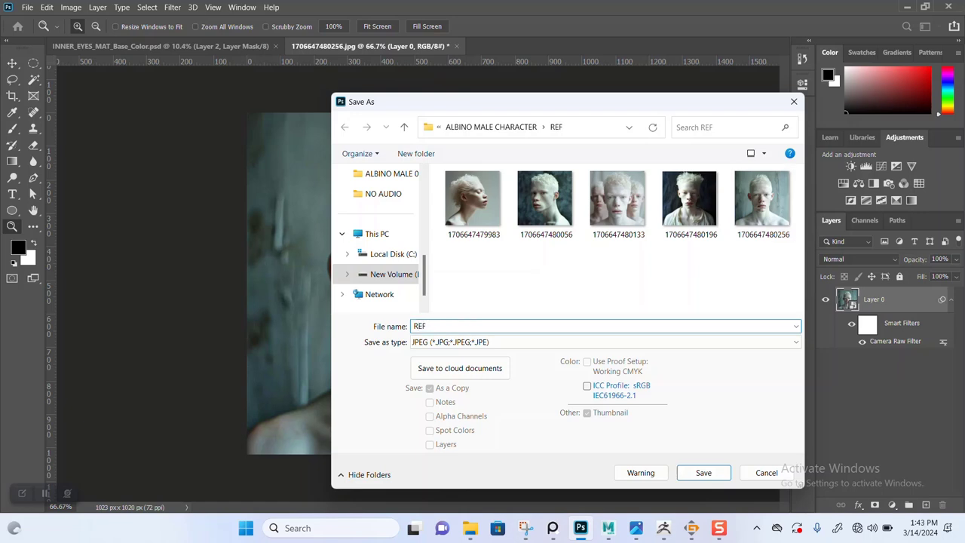
{"action": "type", "text": " PS"}
{"action": "key", "text": "Return"}
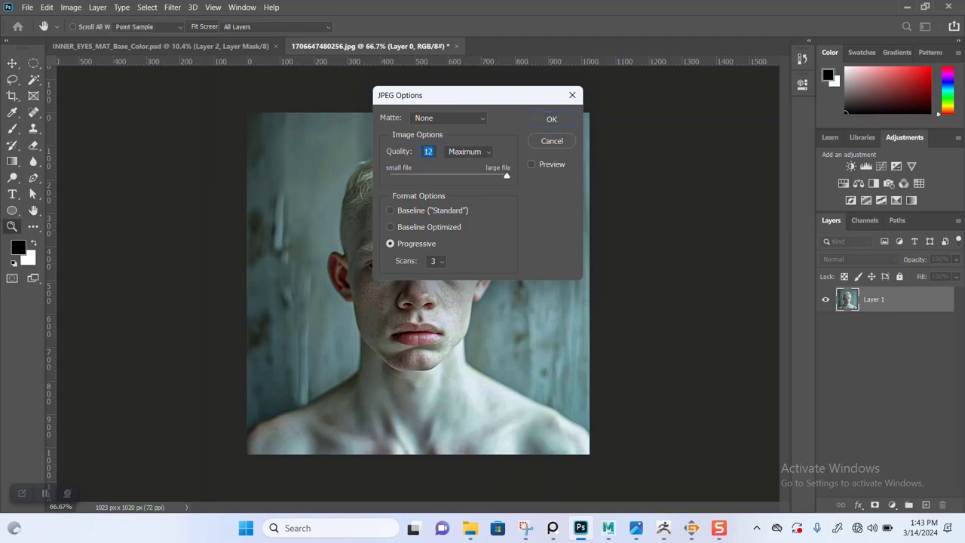
{"action": "key", "text": "Return"}
{"action": "key", "text": "z"}
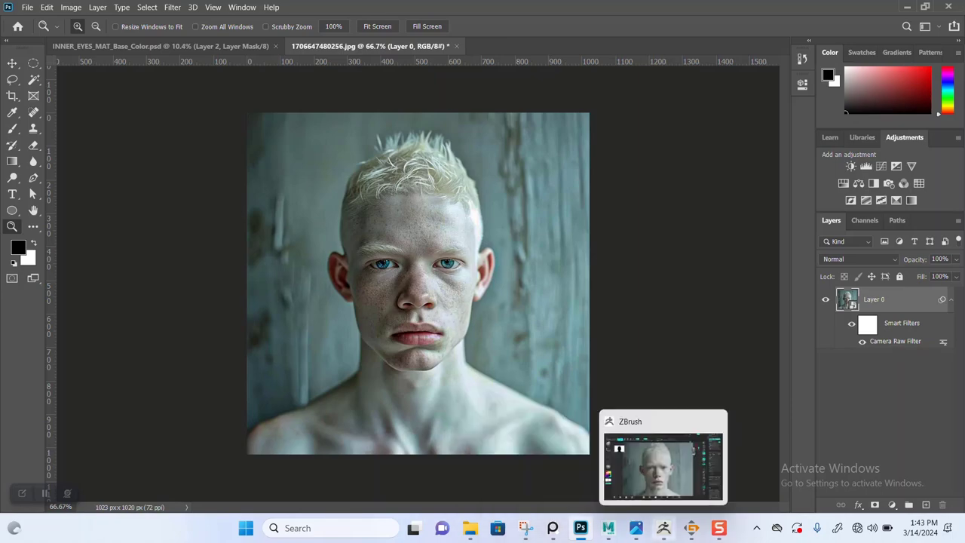
Close the GAOMON Tablet window and switch to the ALBINO PUREF board in PureRef, showing all its reference images.
{"action": "mouse_move", "coordinate": [691, 528]}
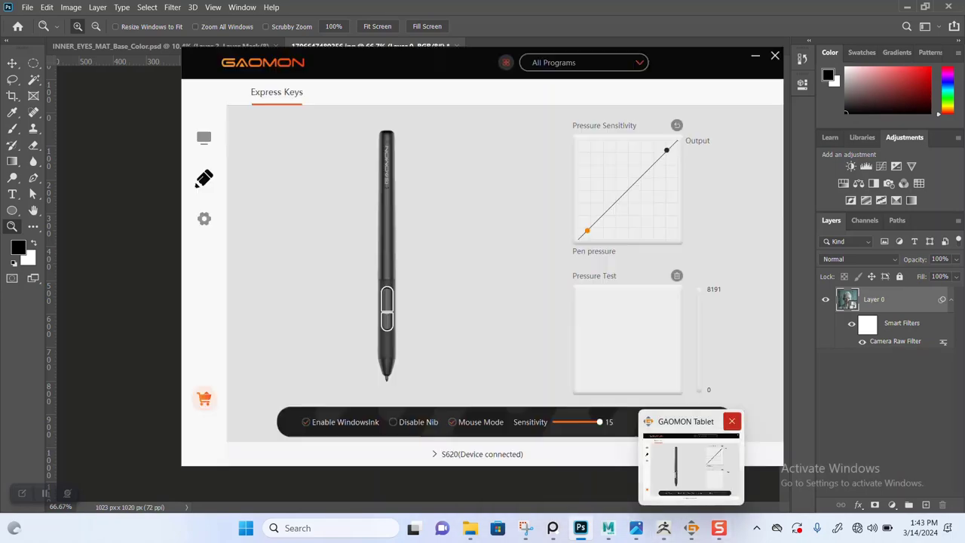
{"action": "left_click", "coordinate": [732, 421]}
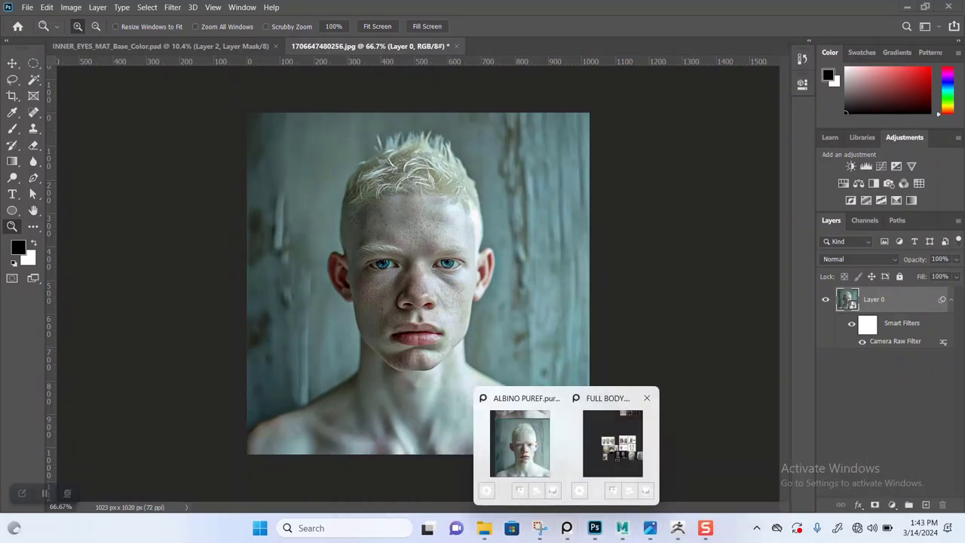
{"action": "mouse_move", "coordinate": [567, 528]}
{"action": "left_click", "coordinate": [520, 443]}
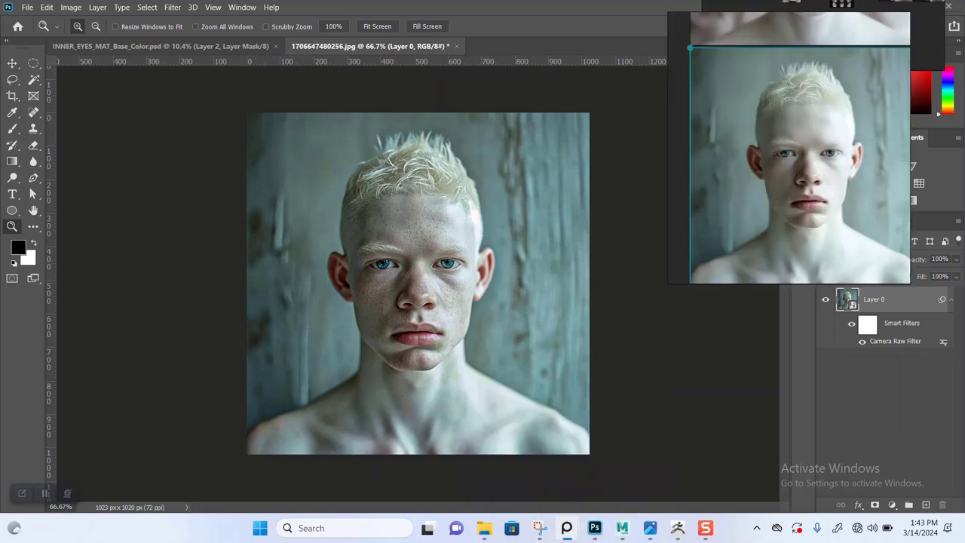
{"action": "scroll", "coordinate": [780, 198], "scroll_direction": "down", "scroll_amount": 7}
{"action": "right_click_drag", "start_coordinate": [780, 198], "coordinate": [760, 204]}
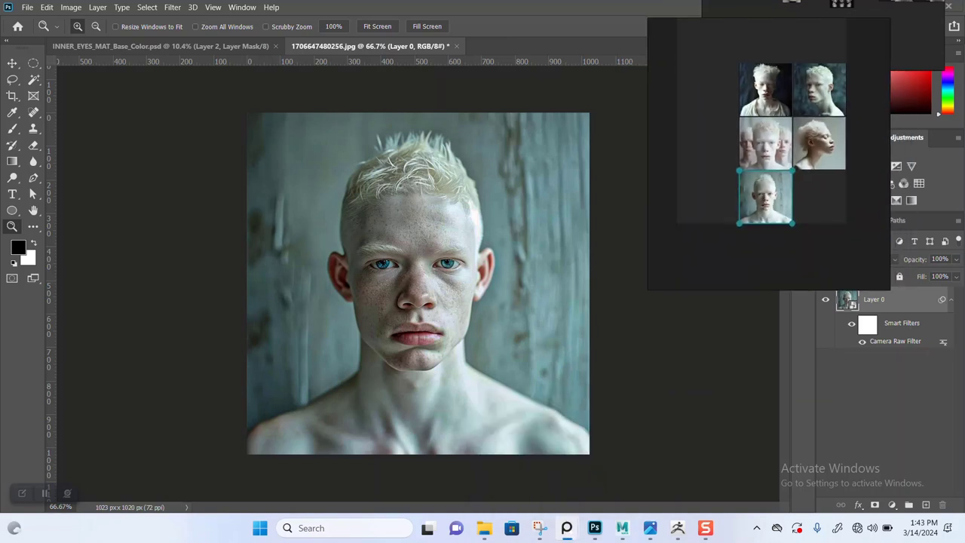
Open the REF folder and add the REF PS image to the PureRef board beside the original front photo.
{"action": "mouse_move", "coordinate": [484, 527]}
{"action": "left_click", "coordinate": [554, 462]}
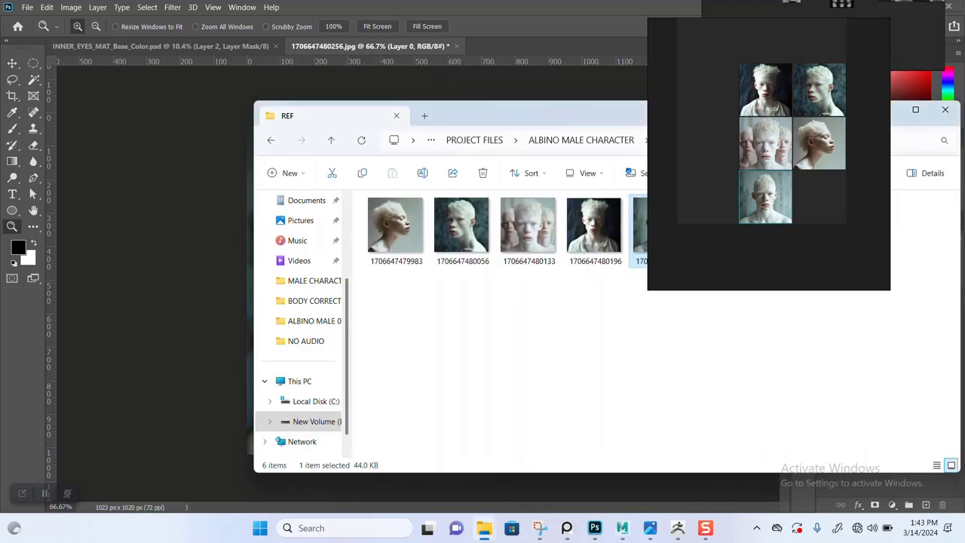
{"action": "right_click_drag", "start_coordinate": [743, 242], "coordinate": [268, 314]}
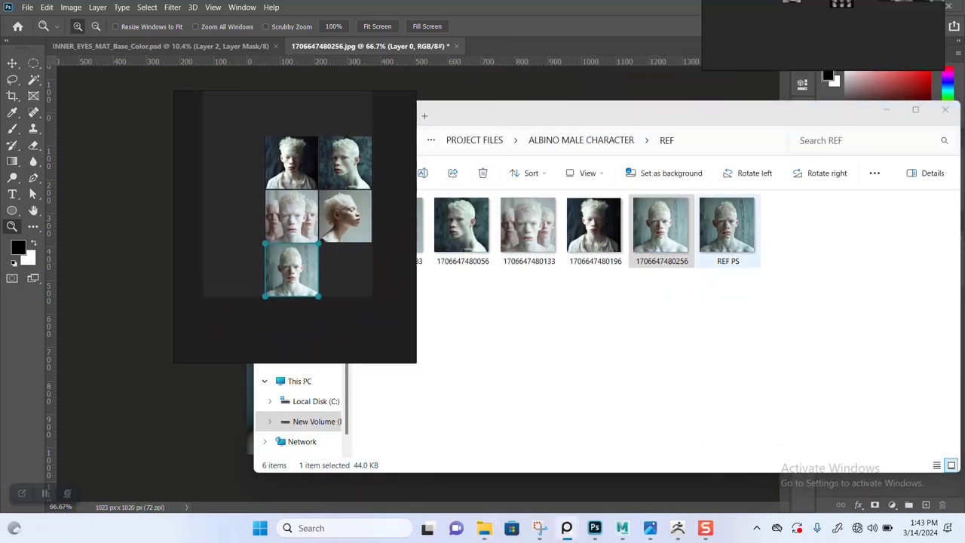
{"action": "left_click", "coordinate": [727, 232]}
{"action": "left_click_drag", "start_coordinate": [728, 232], "coordinate": [347, 273]}
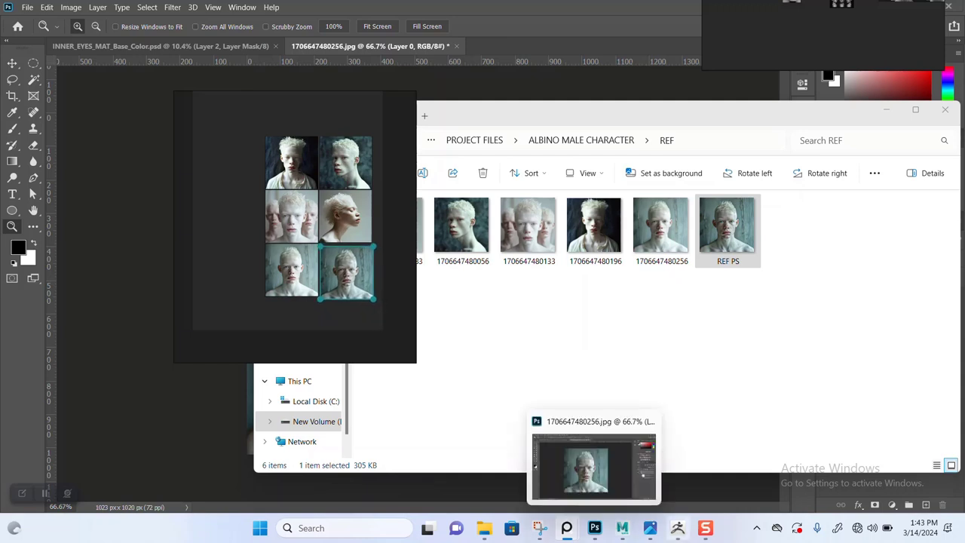
Switch to ZBrush and bring the PureRef board in front of the sculpt.
{"action": "left_click", "coordinate": [677, 528]}
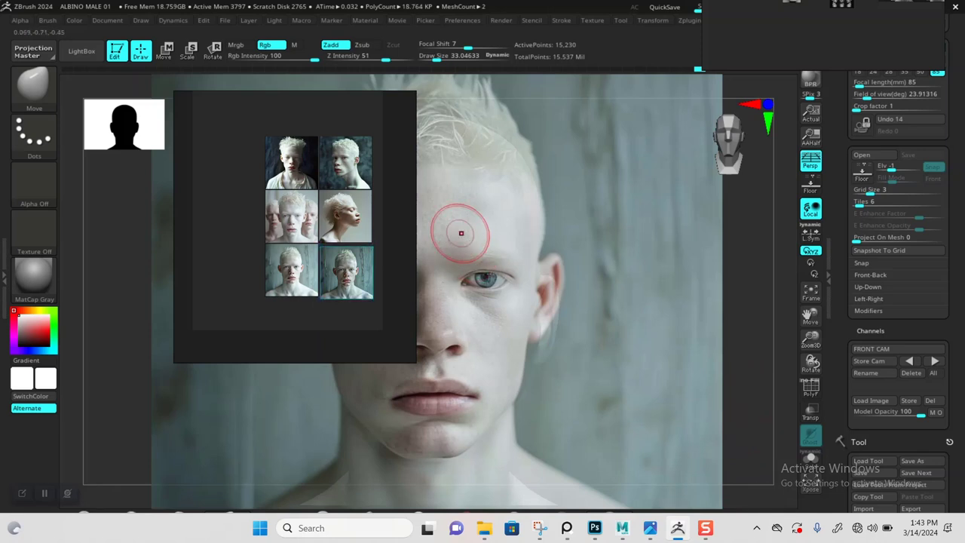
{"action": "left_click", "coordinate": [678, 528]}
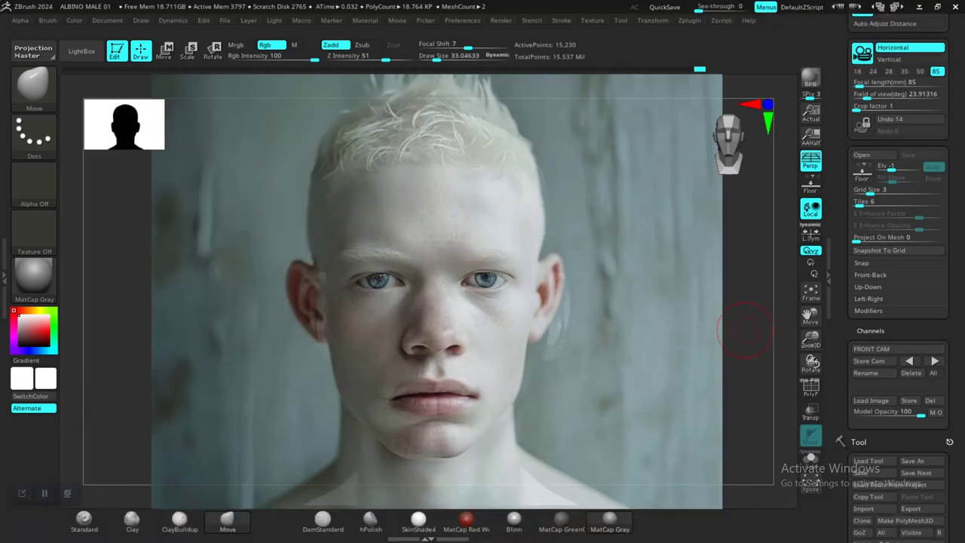
{"action": "key", "text": "alt+Tab"}
{"action": "key", "text": "alt+Tab"}
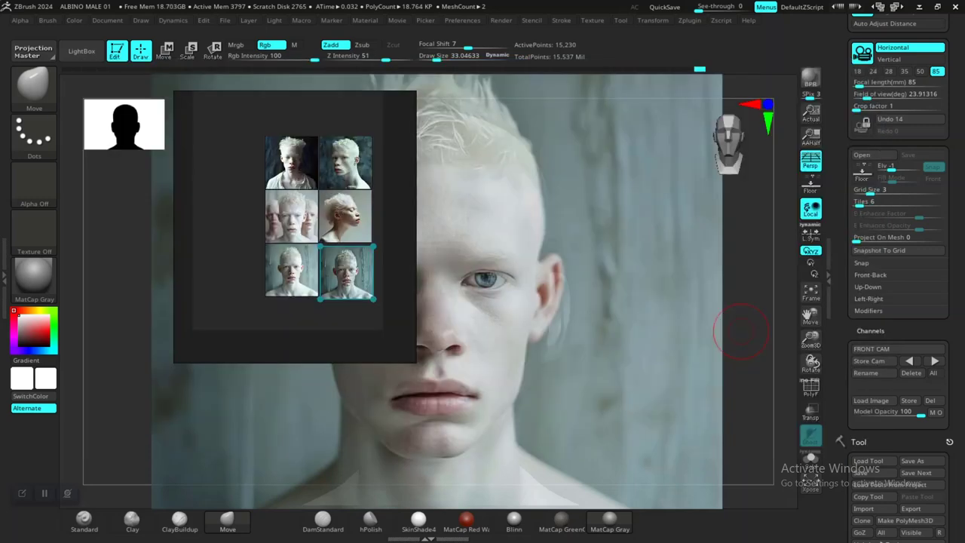
Focus the PureRef board on the face in the REF PS photo and place its window clear of the sculpted head.
{"action": "double_click", "coordinate": [333, 262]}
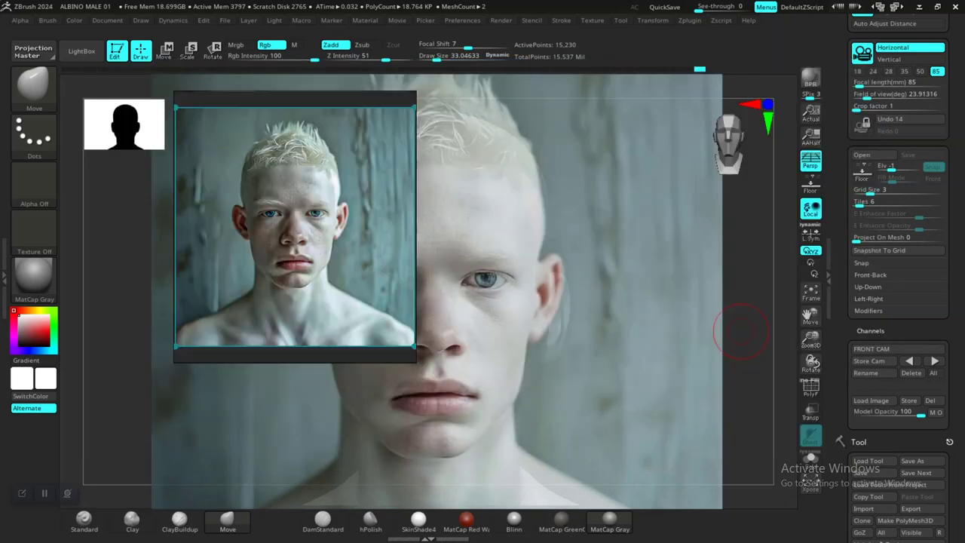
{"action": "right_click_drag", "start_coordinate": [324, 256], "coordinate": [224, 293]}
{"action": "scroll", "coordinate": [224, 293], "scroll_direction": "up", "scroll_amount": 4}
{"action": "middle_click_drag", "start_coordinate": [225, 292], "coordinate": [258, 302]}
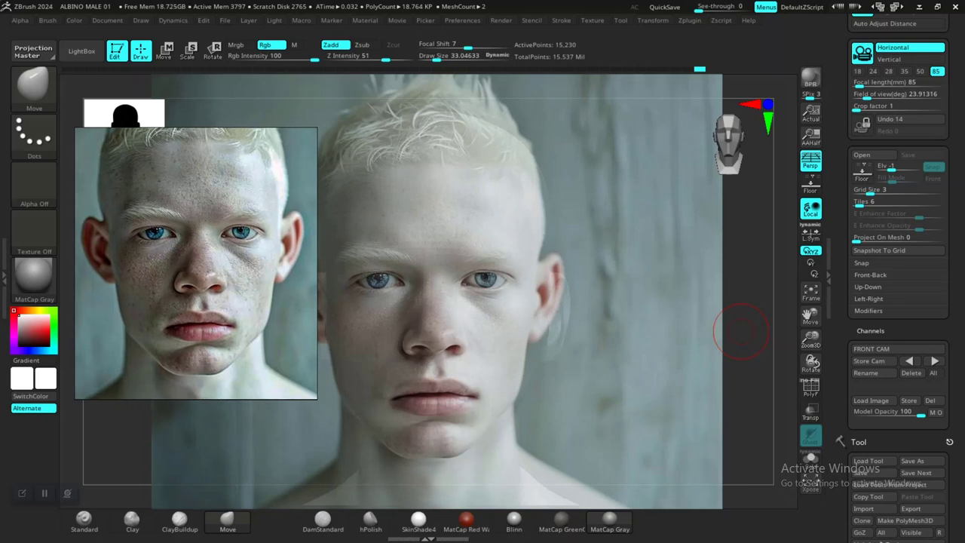
{"action": "right_click_drag", "start_coordinate": [258, 302], "coordinate": [227, 294]}
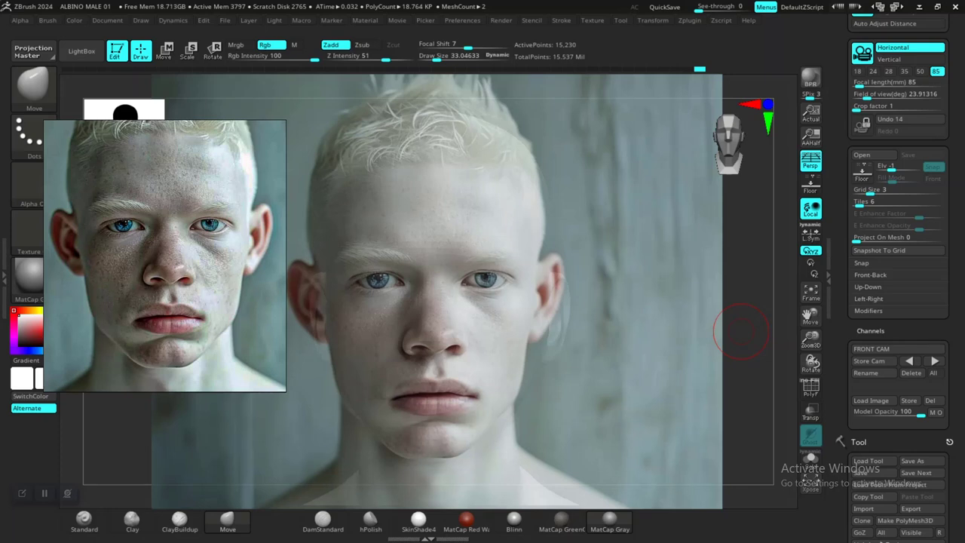
Shift the head slightly against the photo, and restore the stored FRONT CAM view.
{"action": "left_click_drag", "start_coordinate": [741, 331], "coordinate": [757, 333], "text": "alt"}
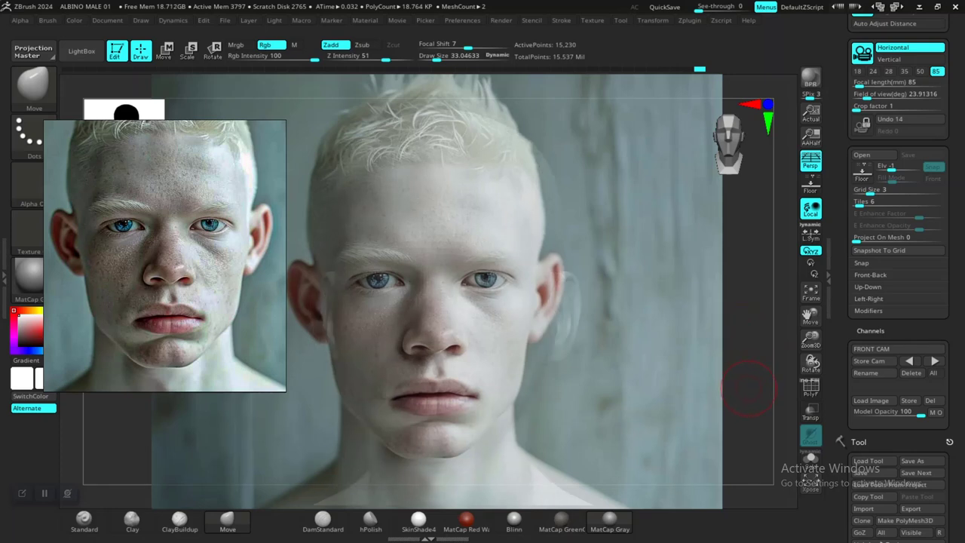
{"action": "left_click_drag", "start_coordinate": [749, 388], "coordinate": [745, 373], "text": "alt"}
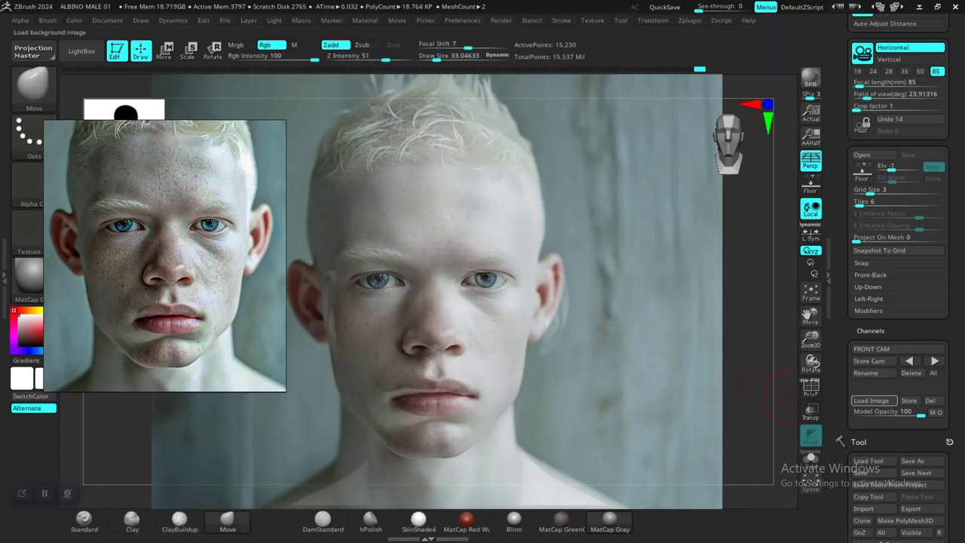
{"action": "left_click", "coordinate": [935, 361]}
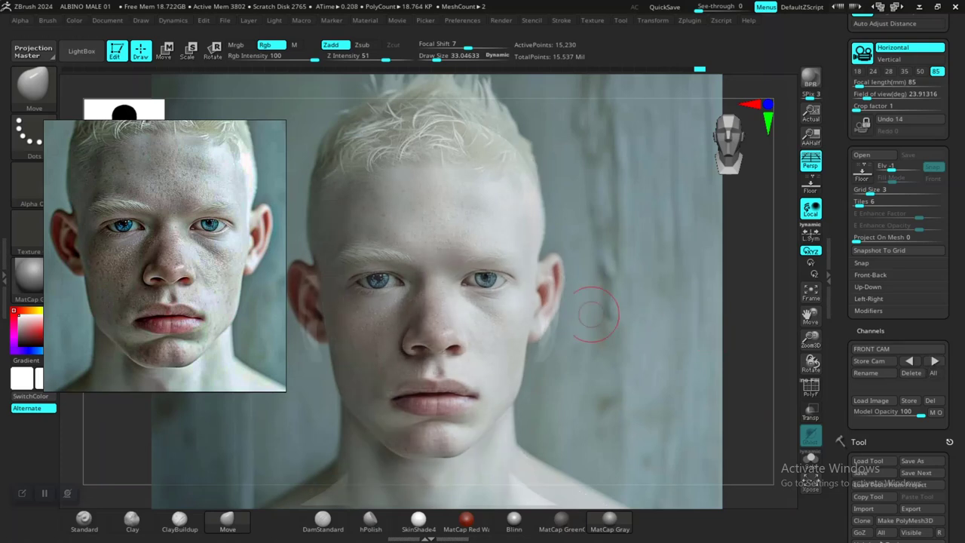
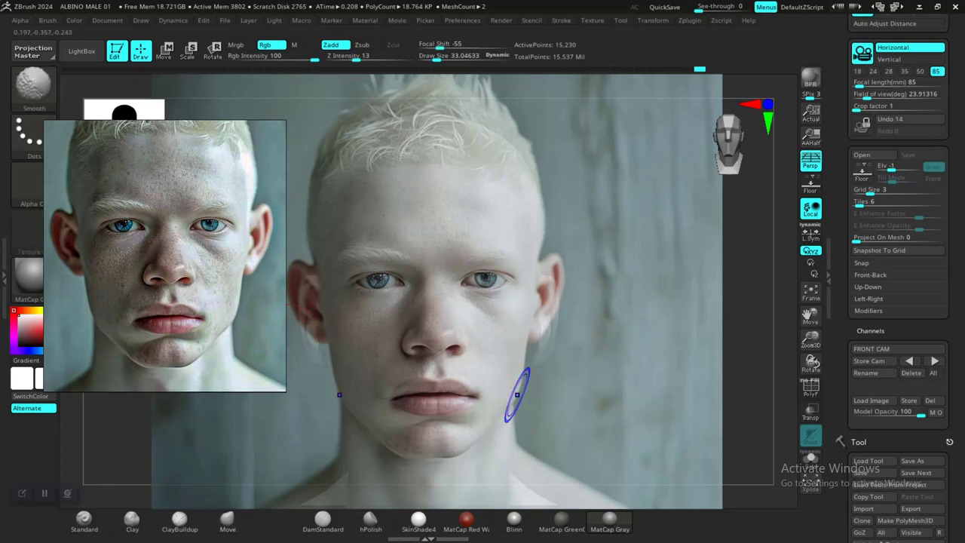
Compare the head's cheek and jaw outline with the front photo by repeatedly showing and hiding the reference image.
{"action": "key", "text": "shift+z"}
{"action": "key", "text": "shift+z"}
{"action": "key", "text": "shift+z"}
{"action": "key", "text": "shift+z"}
{"action": "key", "text": "shift+z"}
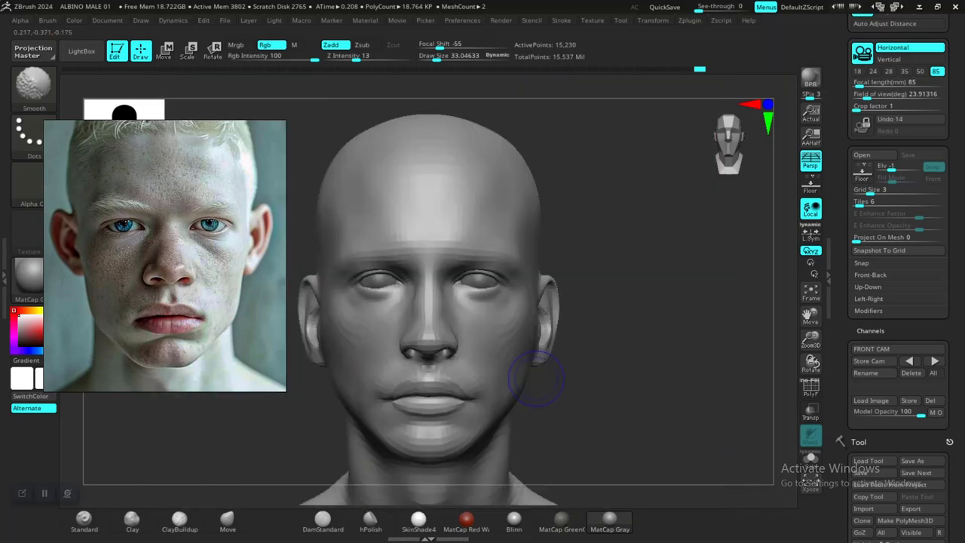
{"action": "key", "text": "shift+z"}
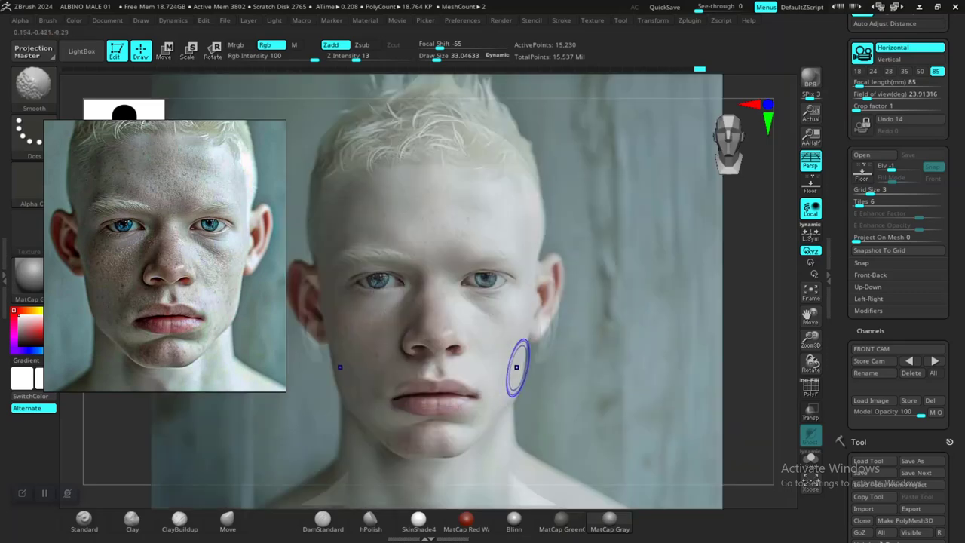
{"action": "key", "text": "shift+z"}
{"action": "key", "text": "shift+z"}
{"action": "key", "text": "shift+z"}
{"action": "key", "text": "shift+z"}
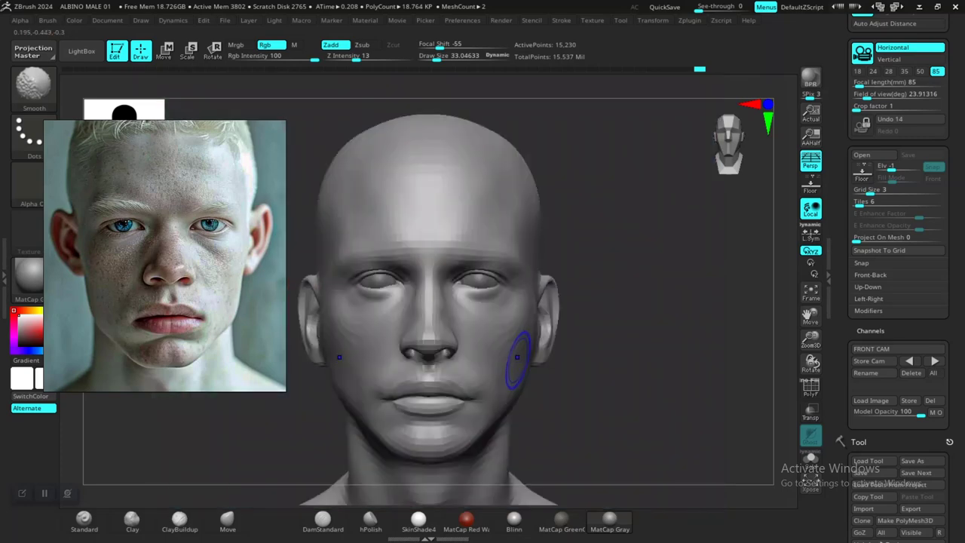
{"action": "key", "text": "shift+z"}
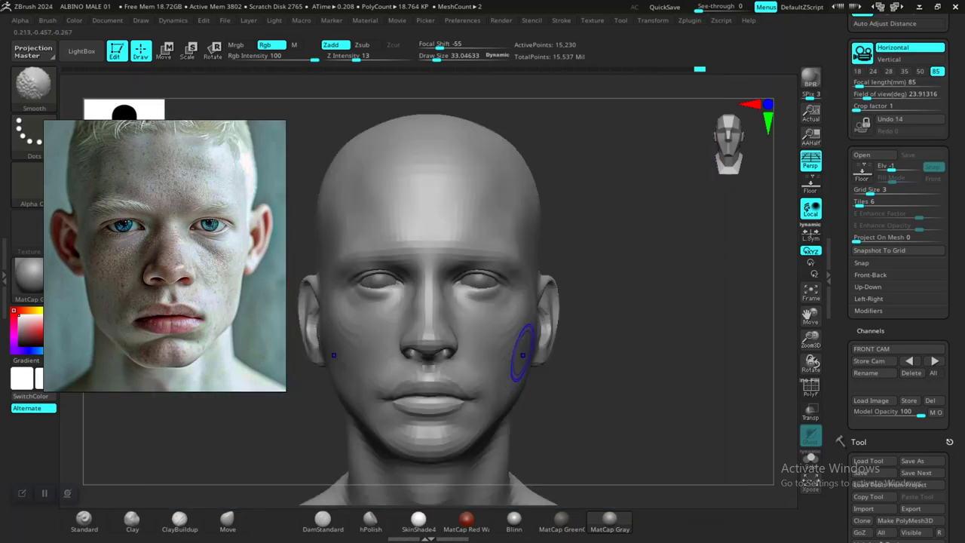
{"action": "key", "text": "shift+z"}
{"action": "key", "text": "shift+z"}
{"action": "key", "text": "shift+z"}
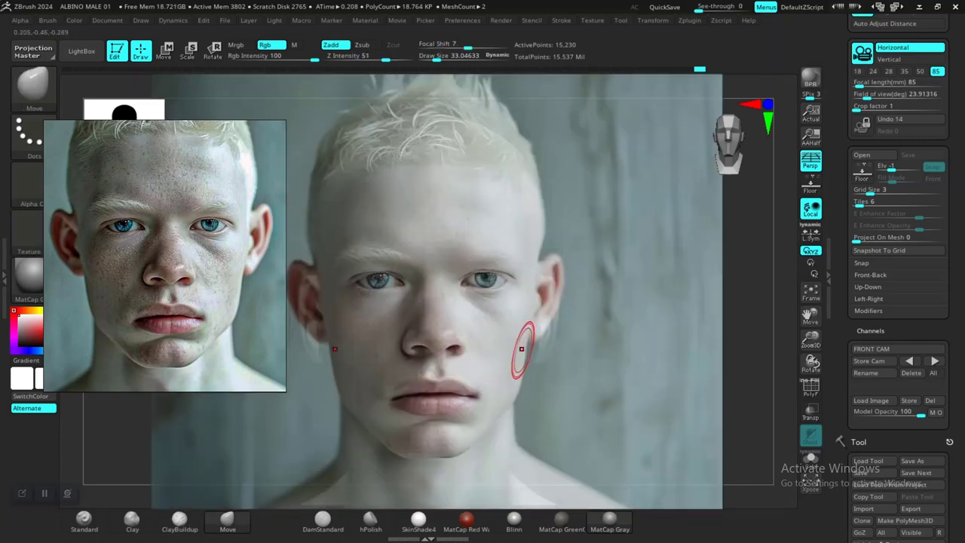
Enlarge the Move brush to a Draw Size of about 101 and push the sides of the face below the ears inward.
{"action": "key", "text": "bracketright"}
{"action": "key", "text": "bracketright"}
{"action": "key", "text": "bracketright"}
{"action": "key", "text": "bracketright"}
{"action": "key", "text": "bracketright"}
{"action": "key", "text": "bracketright"}
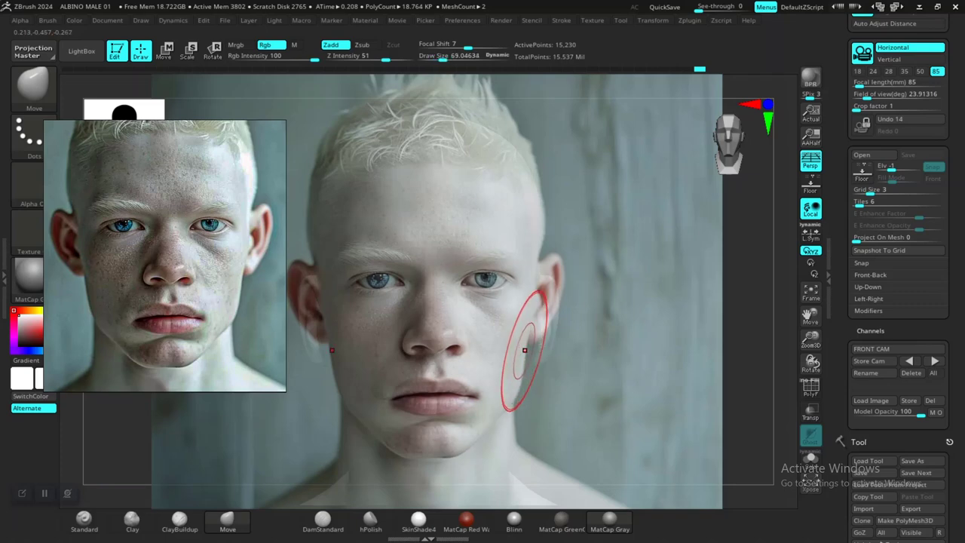
{"action": "key", "text": "shift+z"}
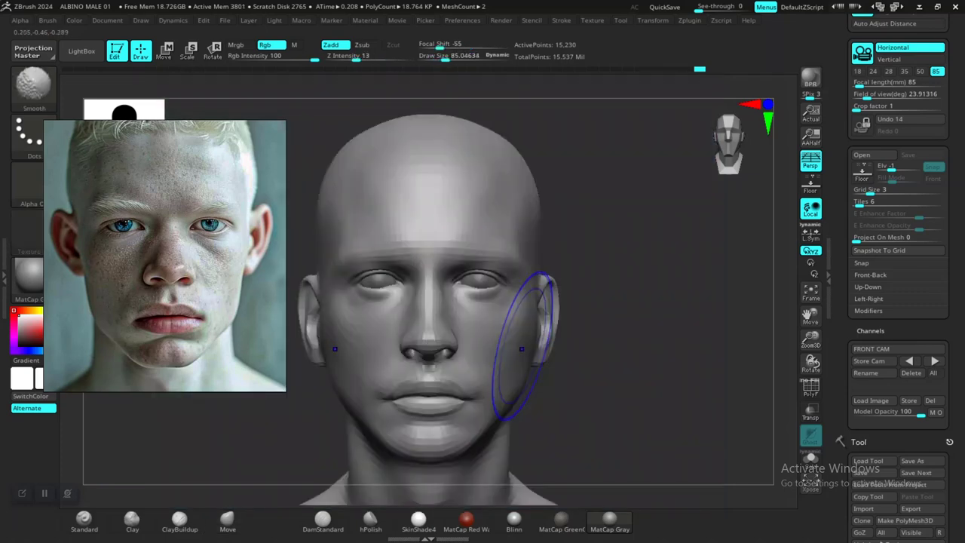
{"action": "key", "text": "shift+z"}
{"action": "key", "text": "shift+z"}
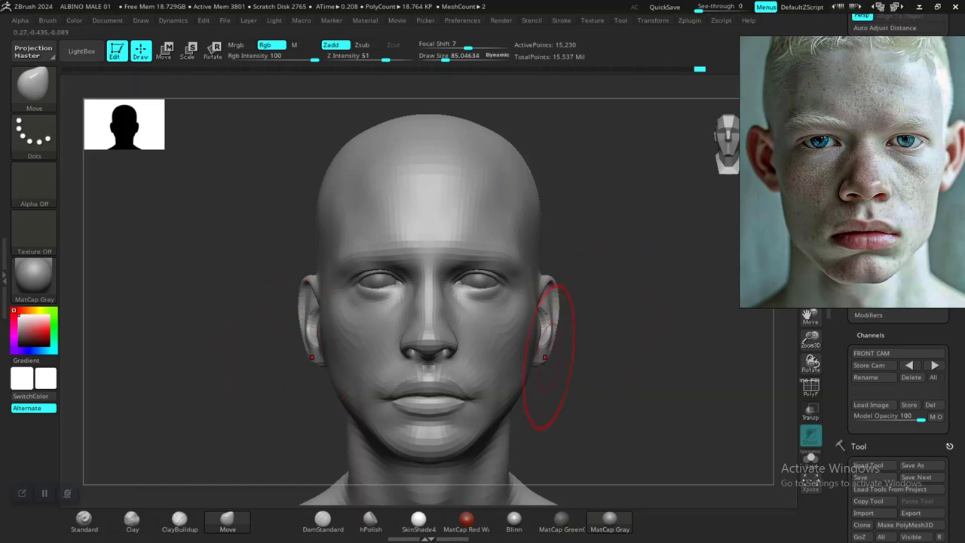
{"action": "key", "text": "shift+z"}
{"action": "key", "text": "shift+z"}
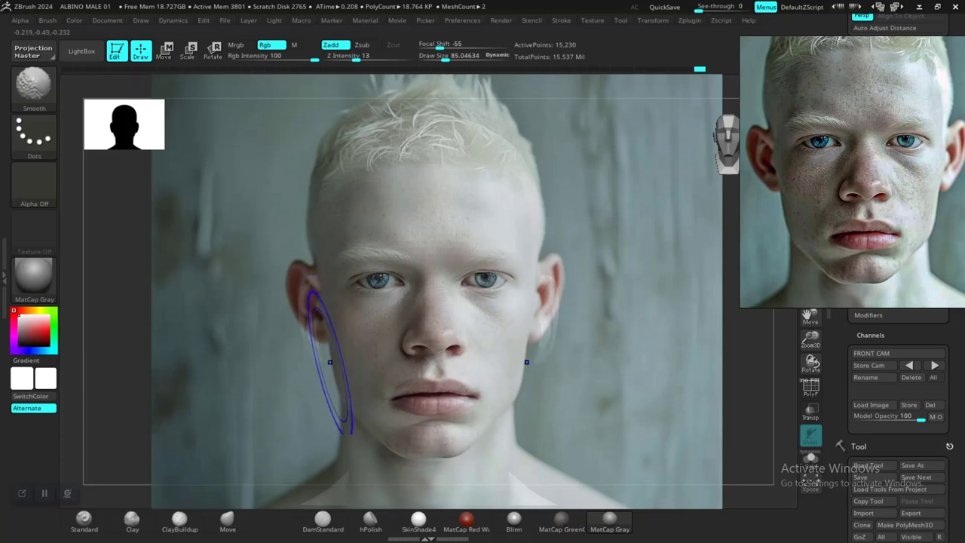
{"action": "key", "text": "shift+z"}
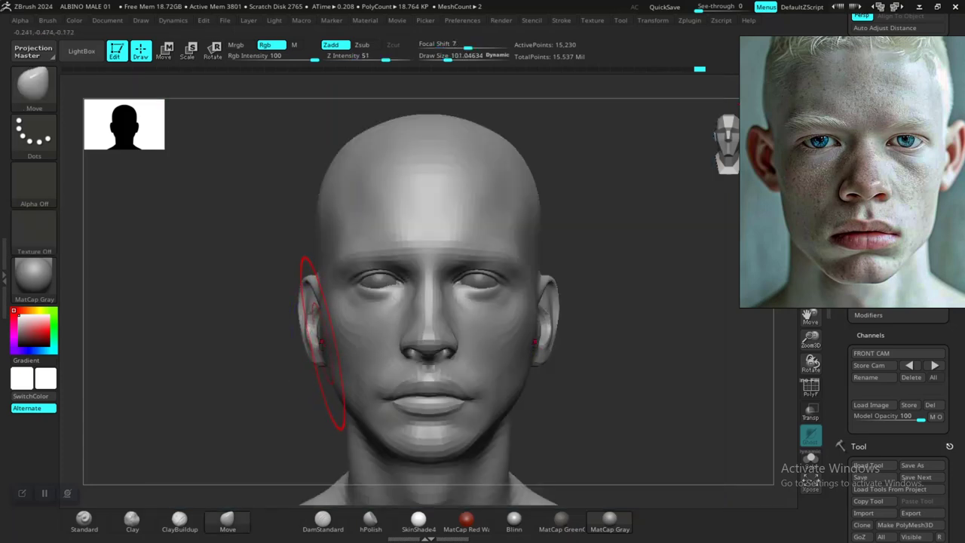
{"action": "key", "text": "shift+z"}
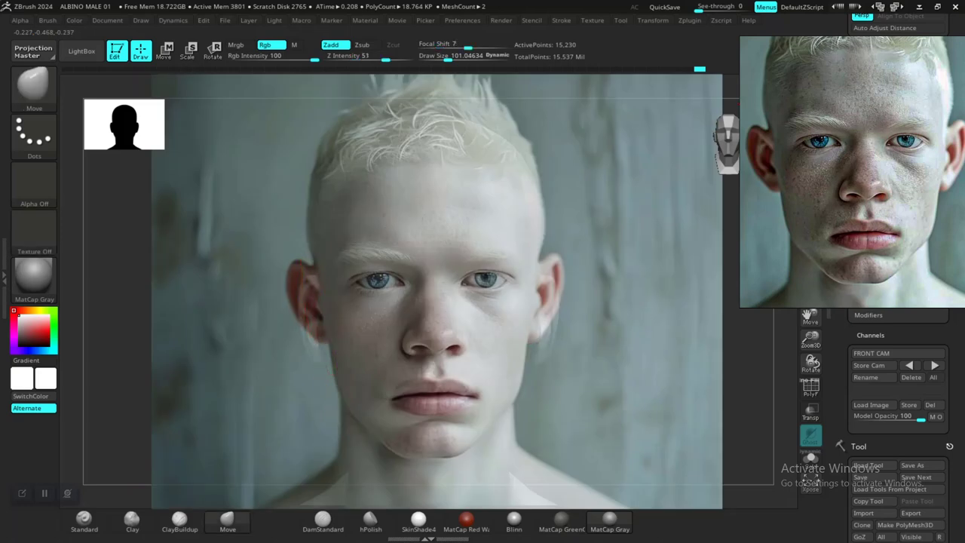
{"action": "key", "text": "shift+z"}
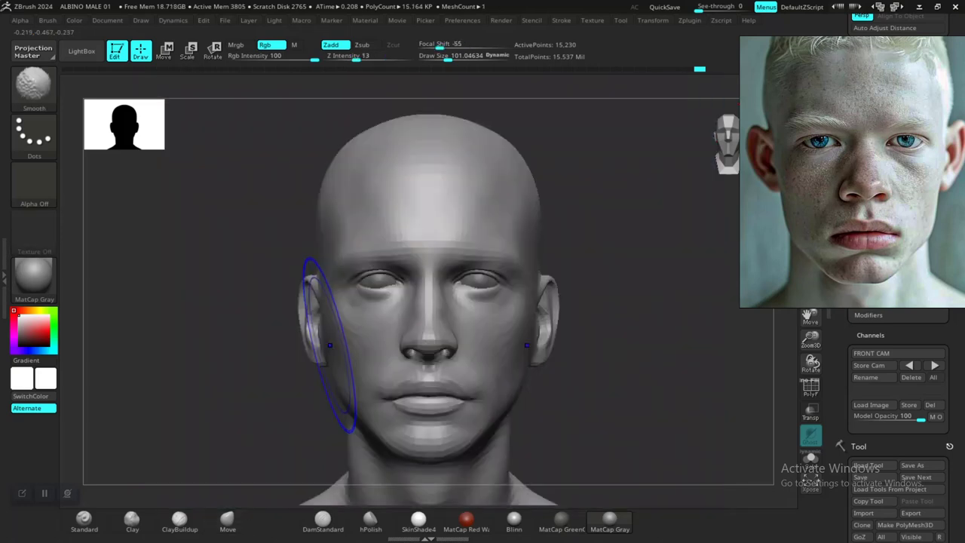
{"action": "left_click_drag", "start_coordinate": [323, 351], "coordinate": [331, 356]}
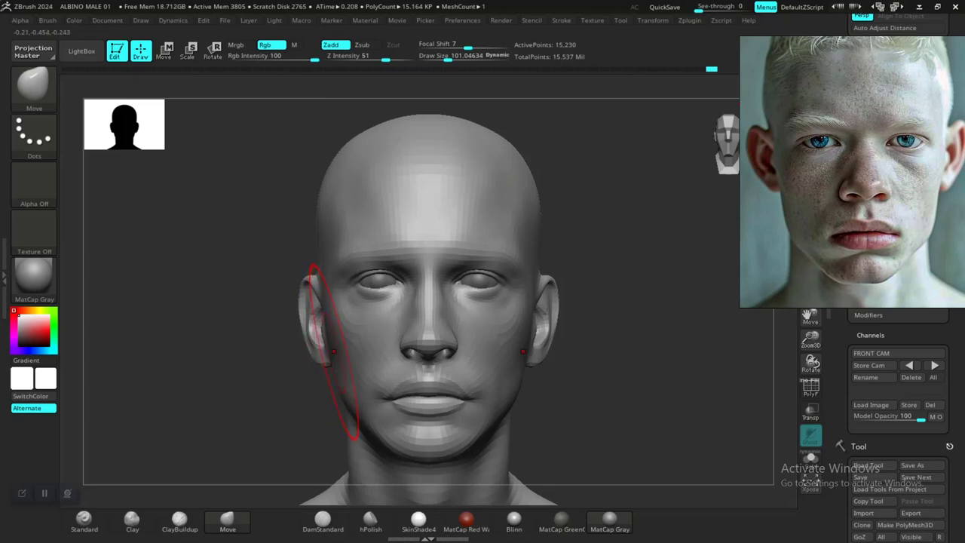
Check the sides of the face, the ears and the jaw against the front photo by switching the reference image on and off.
{"action": "key", "text": "shift"}
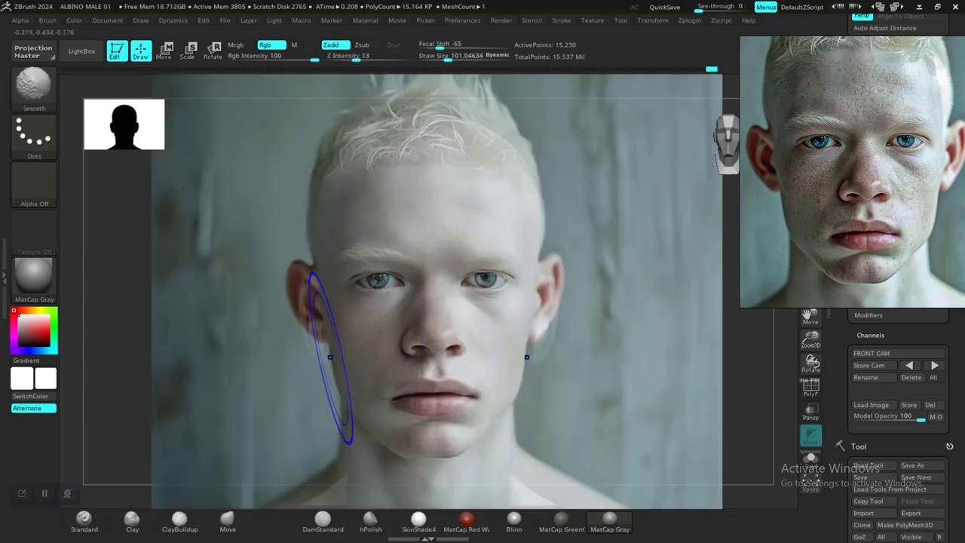
{"action": "key", "text": "shift+z"}
{"action": "key", "text": "shift+z"}
{"action": "key", "text": "shift+z"}
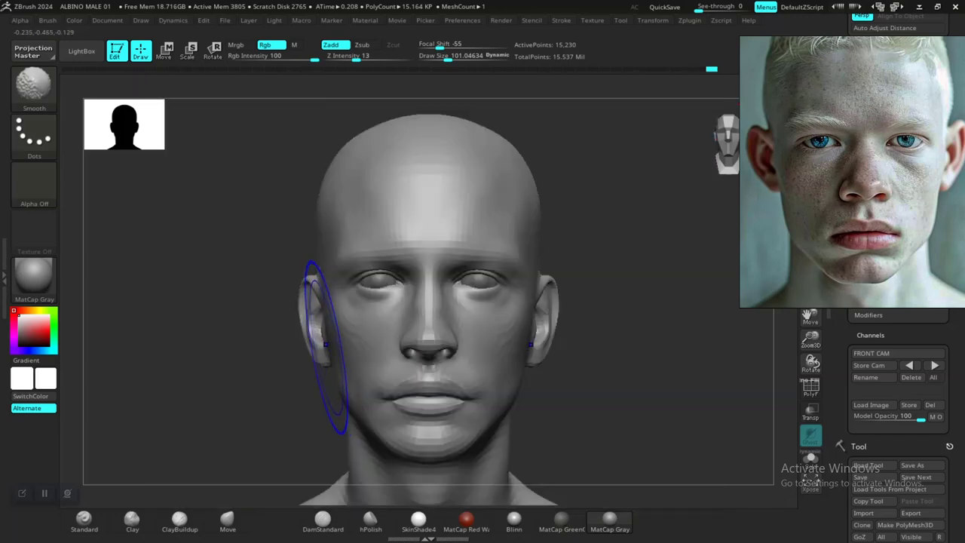
{"action": "key", "text": "shift+z"}
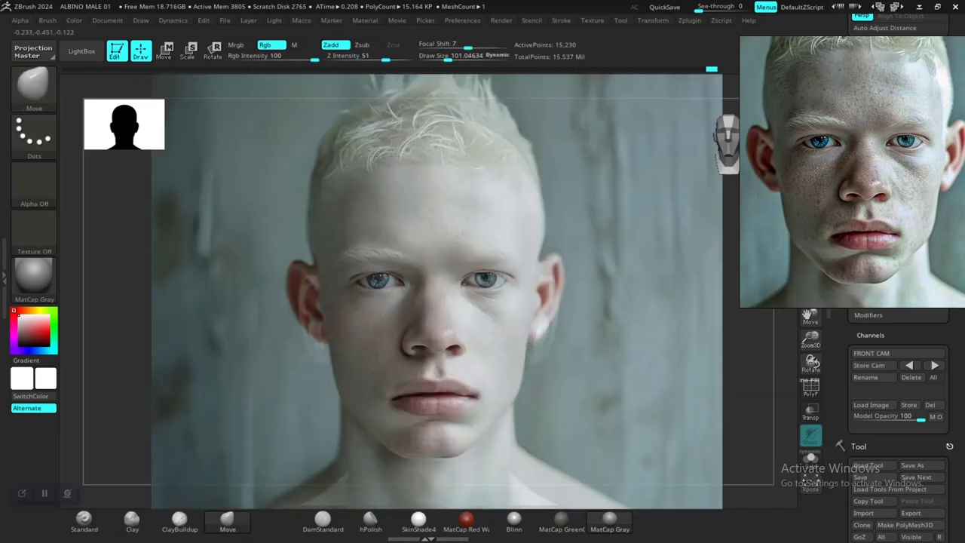
{"action": "key", "text": "shift+z"}
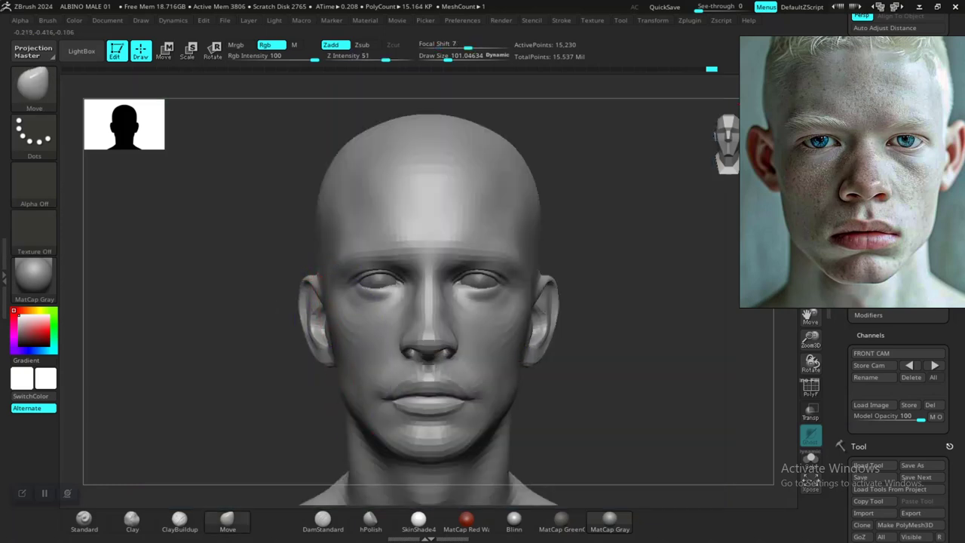
{"action": "key", "text": "shift"}
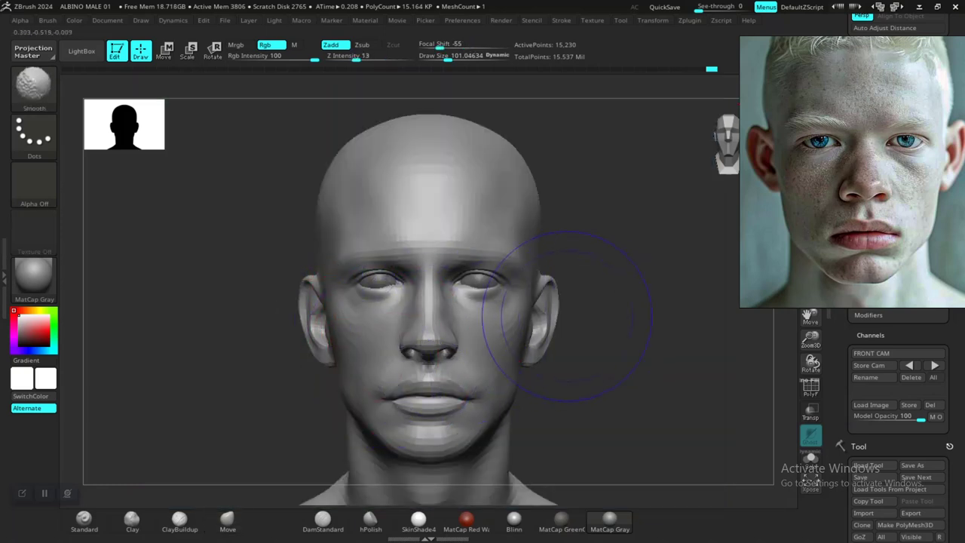
{"action": "key", "text": "shift+z"}
{"action": "key", "text": "shift+z"}
{"action": "key", "text": "shift+z"}
{"action": "key", "text": "shift+z"}
{"action": "key", "text": "shift+z"}
{"action": "key", "text": "shift+z"}
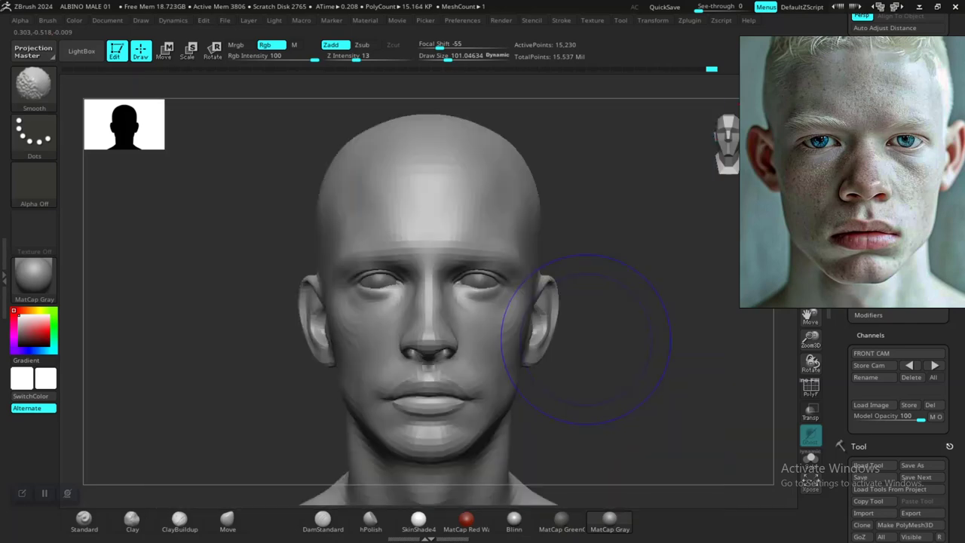
{"action": "key", "text": "shift+z"}
{"action": "key", "text": "shift+z"}
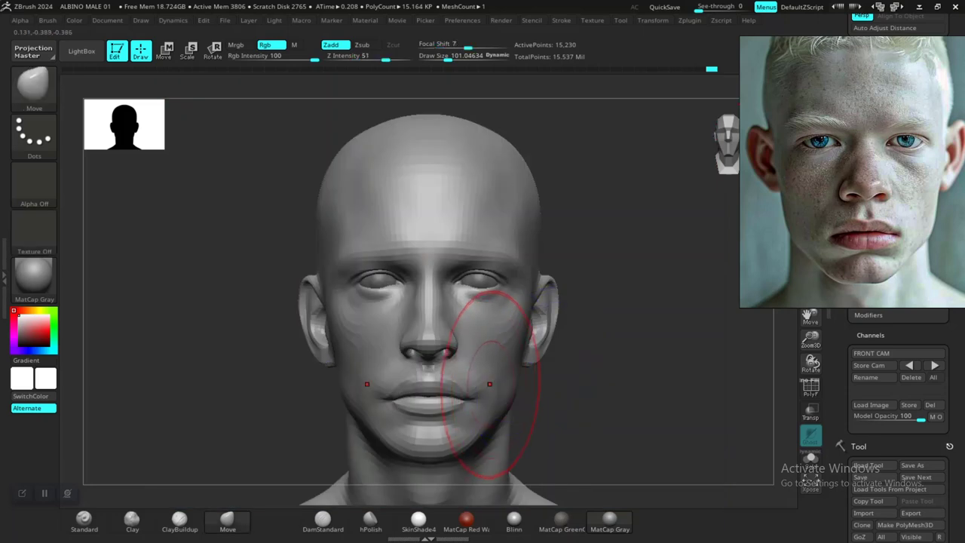
Reduce the Move brush to a Draw Size of about 45 and refine the cheek and jaw sides against the front photo.
{"action": "key", "text": "bracketleft"}
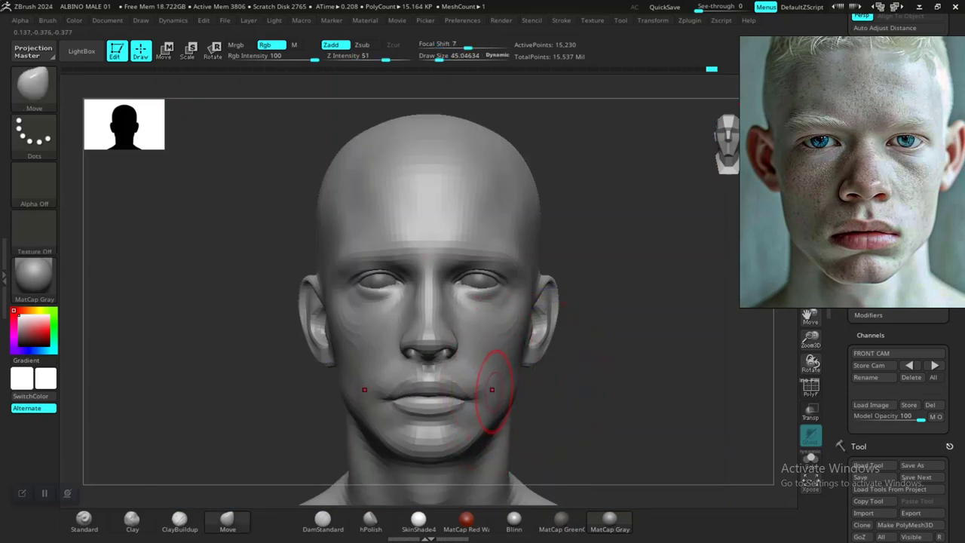
{"action": "key", "text": "shift+z"}
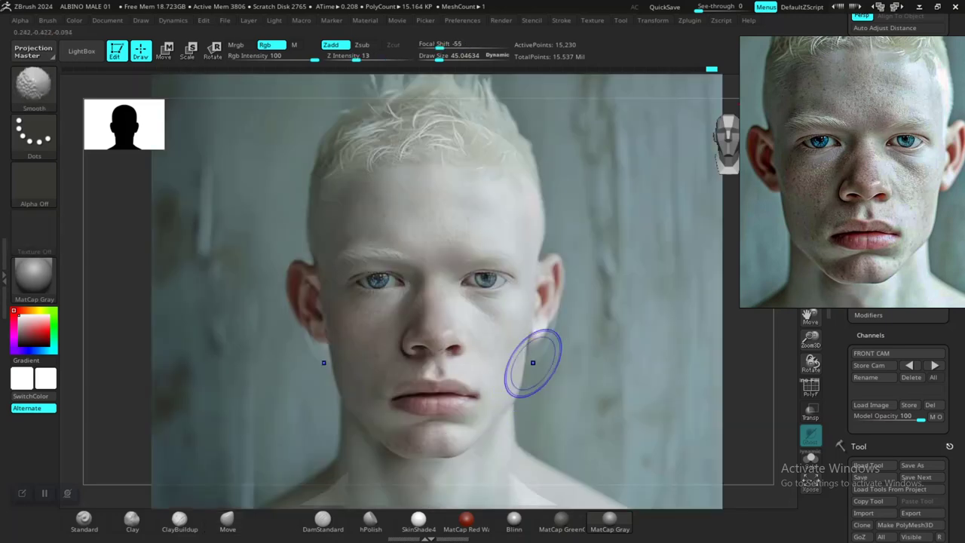
{"action": "left_click_drag", "start_coordinate": [533, 363], "coordinate": [512, 371], "text": "shift"}
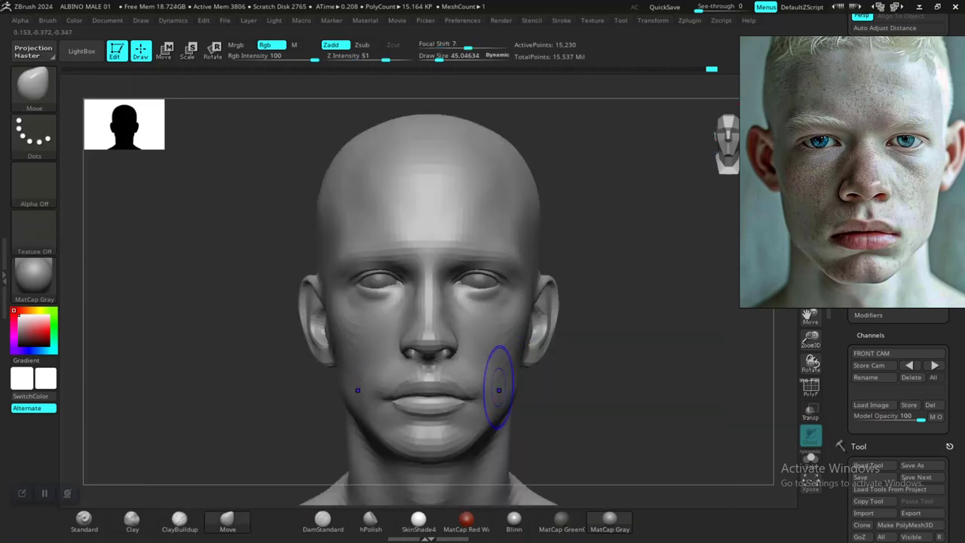
{"action": "key", "text": "shift+z"}
{"action": "key", "text": "shift+z"}
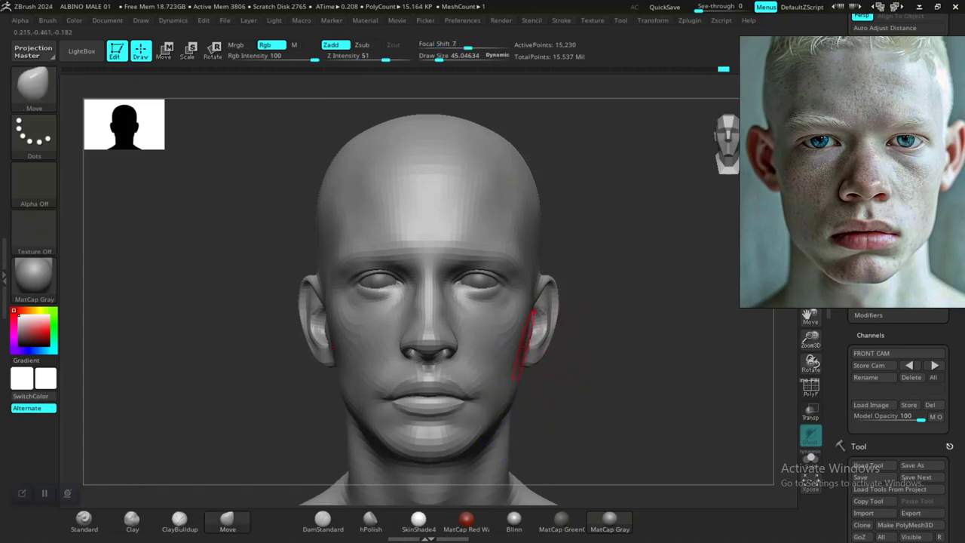
Inspect the head and shoulders from the front, above and the side, and restore the stored FRONT CAM view.
{"action": "mouse_move", "coordinate": [630, 423]}
{"action": "right_mouse_down", "text": "ctrl"}
{"action": "mouse_move", "coordinate": [592, 332]}
{"action": "mouse_move", "coordinate": [609, 442]}
{"action": "mouse_move", "coordinate": [650, 466]}
{"action": "mouse_move", "coordinate": [598, 416]}
{"action": "right_mouse_up", "text": "ctrl"}
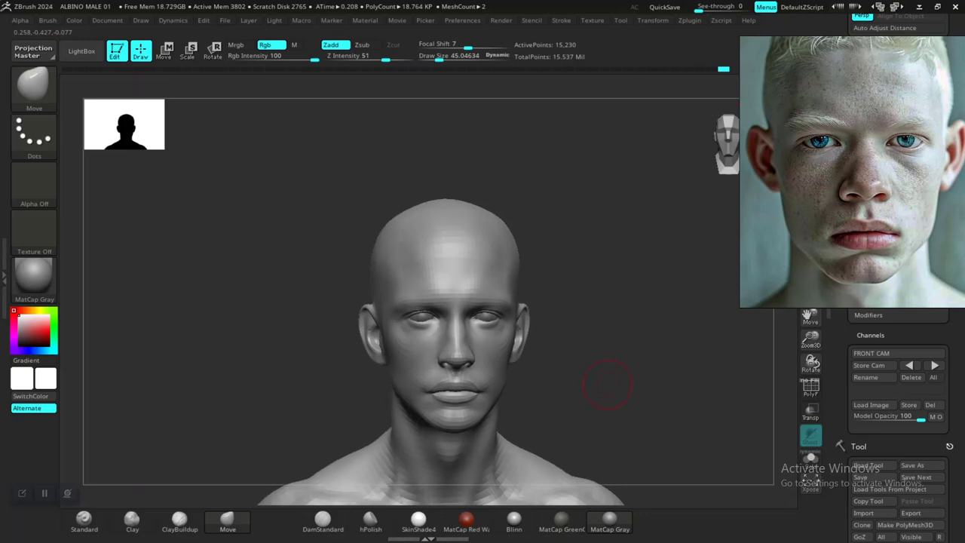
{"action": "right_click_drag", "start_coordinate": [683, 382], "coordinate": [629, 358]}
{"action": "mouse_move", "coordinate": [628, 357]}
{"action": "left_mouse_down"}
{"action": "mouse_move", "coordinate": [620, 349]}
{"action": "mouse_move", "coordinate": [609, 358]}
{"action": "mouse_move", "coordinate": [581, 323]}
{"action": "mouse_move", "coordinate": [581, 301]}
{"action": "mouse_move", "coordinate": [428, 281]}
{"action": "left_mouse_up"}
{"action": "key", "text": "shift"}
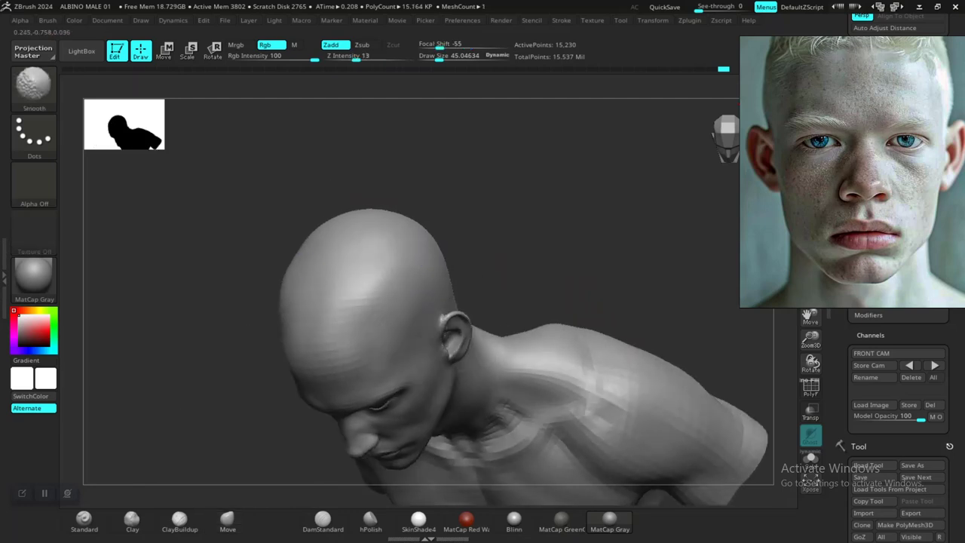
{"action": "left_click_drag", "start_coordinate": [483, 226], "coordinate": [547, 220]}
{"action": "mouse_move", "coordinate": [590, 377]}
{"action": "left_mouse_down"}
{"action": "mouse_move", "coordinate": [596, 313]}
{"action": "mouse_move", "coordinate": [584, 379]}
{"action": "mouse_move", "coordinate": [578, 293]}
{"action": "mouse_move", "coordinate": [601, 299]}
{"action": "left_mouse_up"}
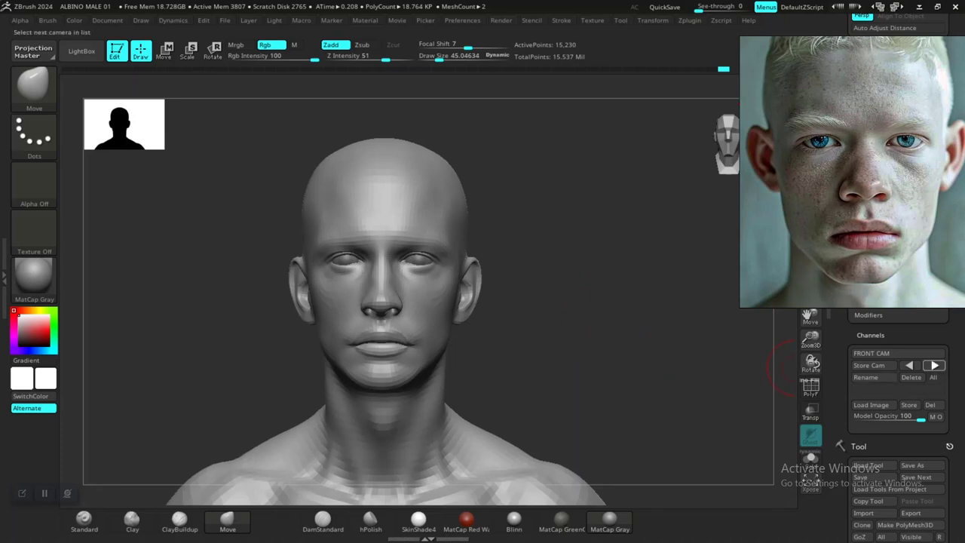
{"action": "left_click", "coordinate": [935, 365]}
Compare the ears, cheeks and jaw sides with the front photo by toggling the reference image.
{"action": "key", "text": "shift+z"}
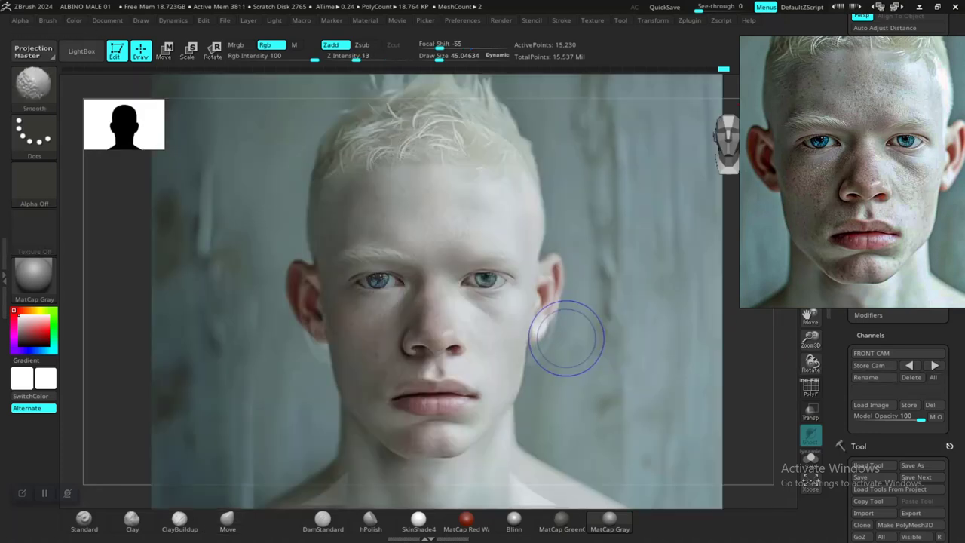
{"action": "key", "text": "shift+z"}
{"action": "key", "text": "shift+z"}
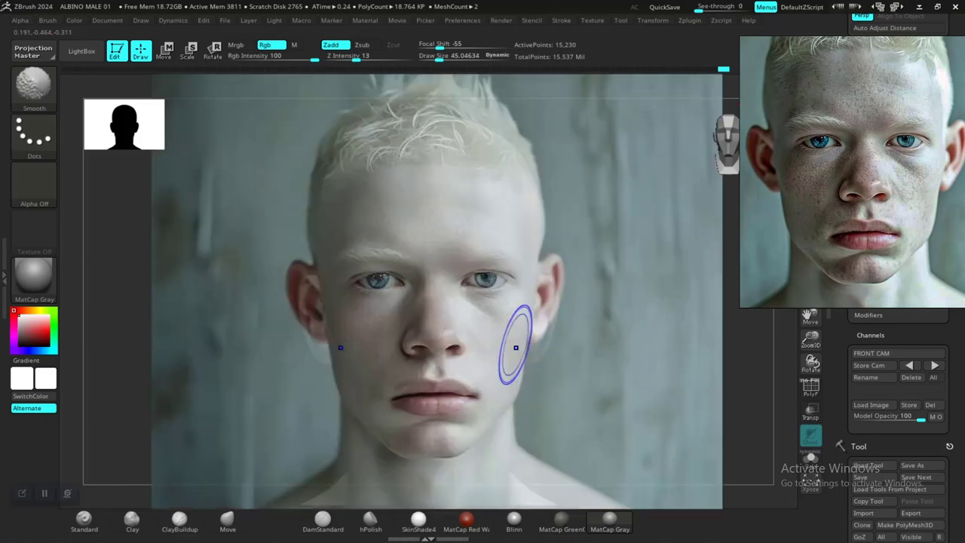
{"action": "key", "text": "shift+z"}
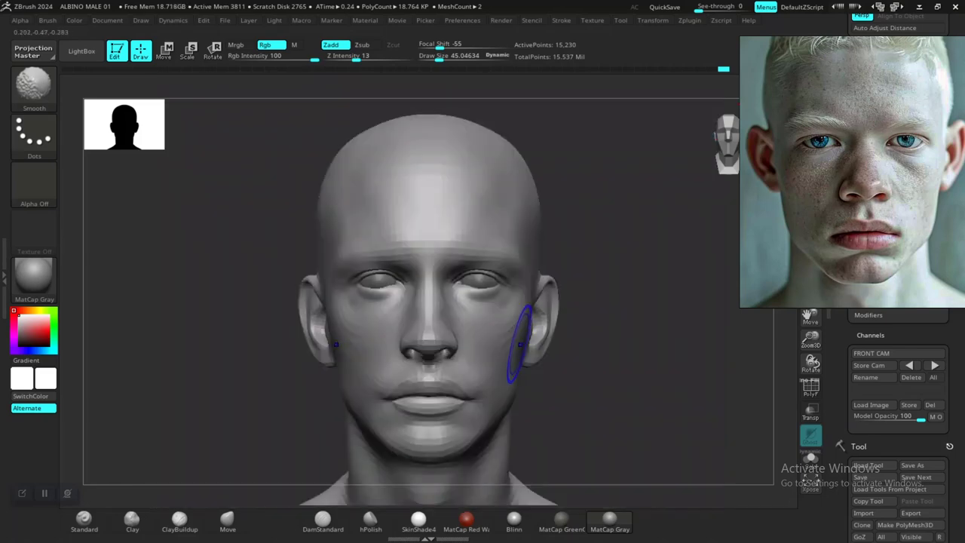
{"action": "key", "text": "shift+z"}
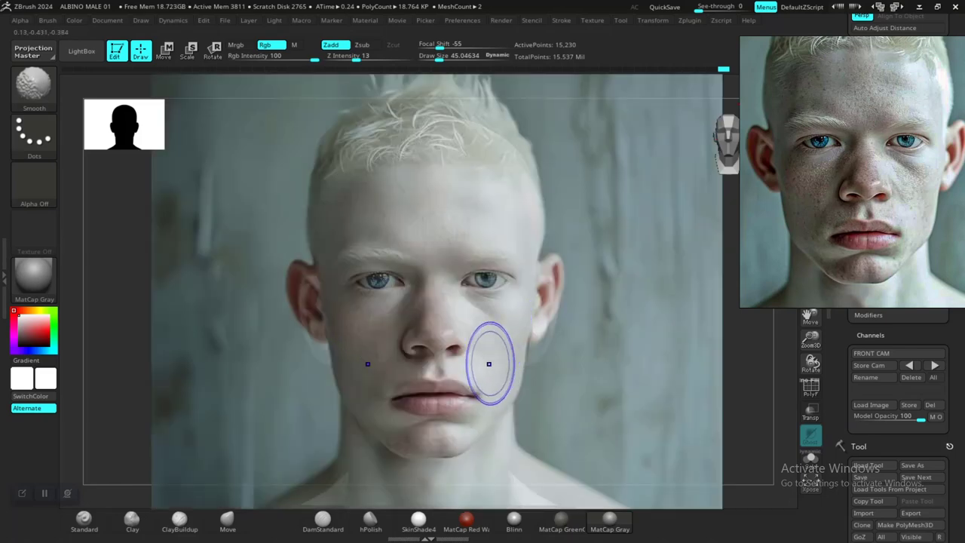
{"action": "key", "text": "shift+z"}
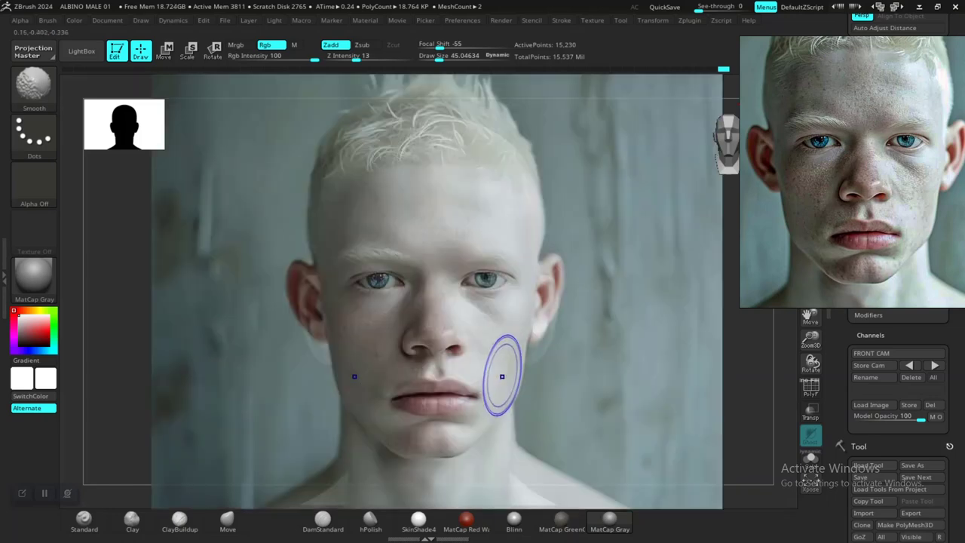
{"action": "key", "text": "shift"}
{"action": "key", "text": "shift"}
{"action": "key", "text": "shift"}
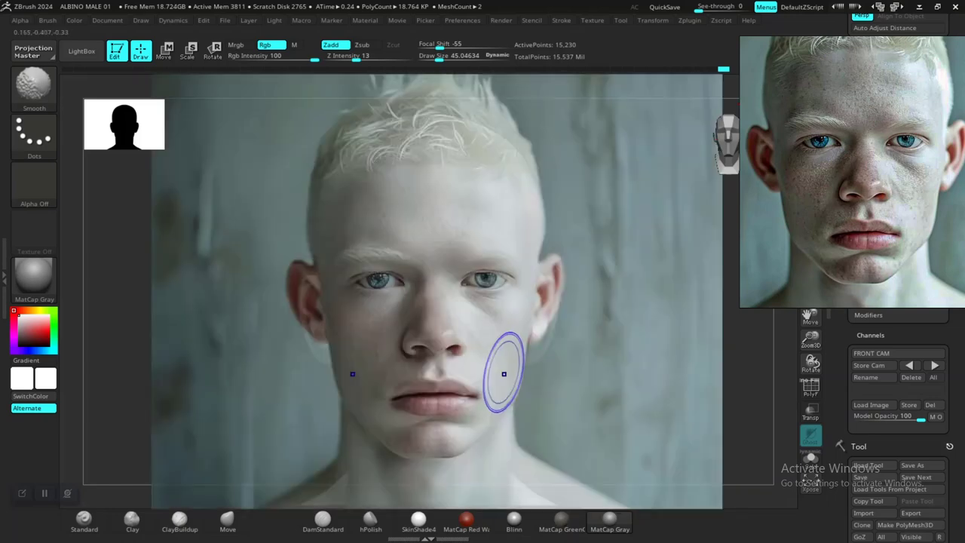
{"action": "key", "text": "shift"}
{"action": "key", "text": "shift"}
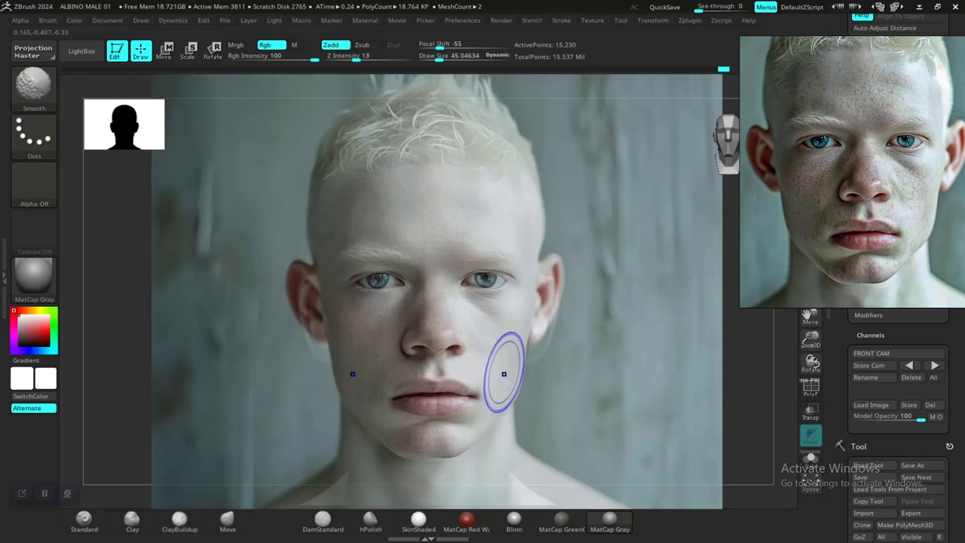
{"action": "key", "text": "shift"}
{"action": "key", "text": "shift"}
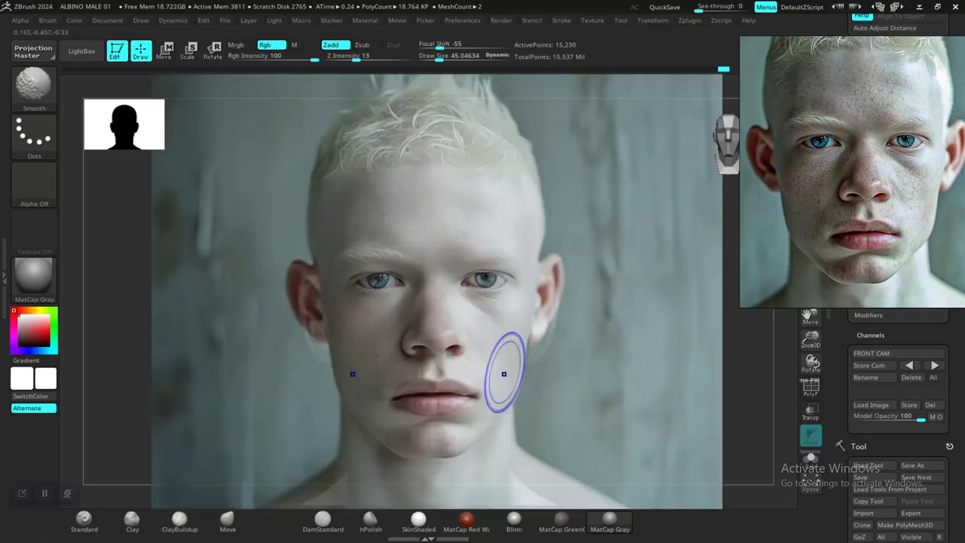
{"action": "key", "text": "shift+z"}
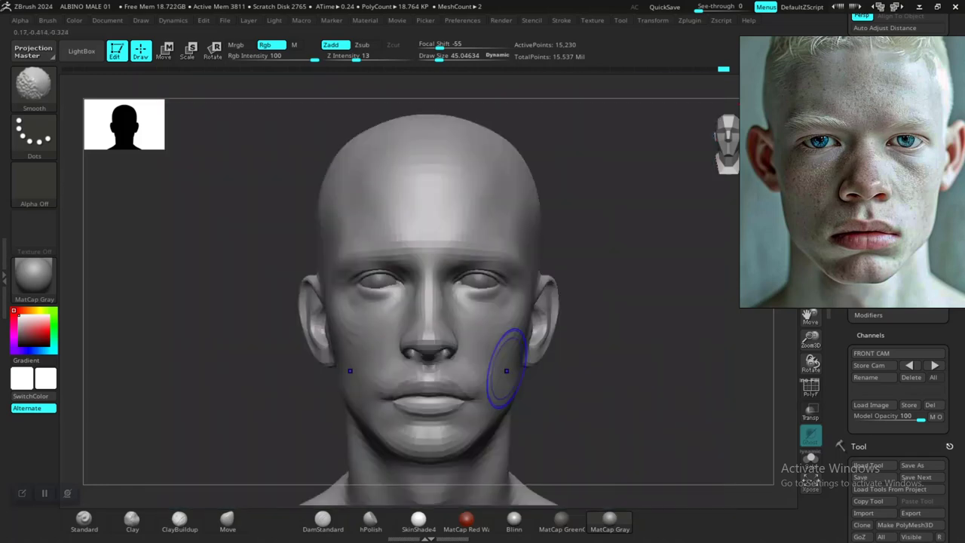
Reduce the Move brush to a Draw Size of about 21 and adjust the sides of the nose to match the front photo.
{"action": "key", "text": "shift+z"}
{"action": "key", "text": "shift+z"}
{"action": "key", "text": "shift+z"}
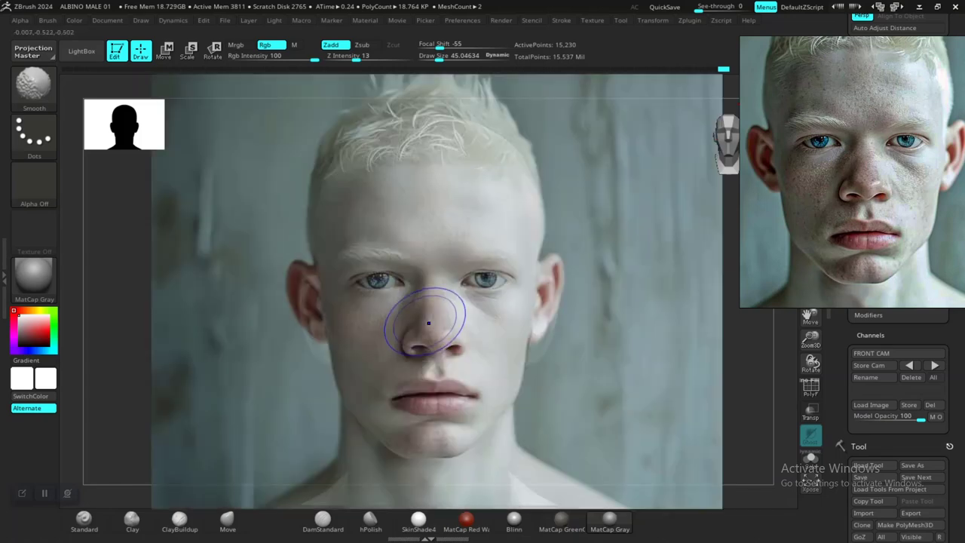
{"action": "key", "text": "shift+z"}
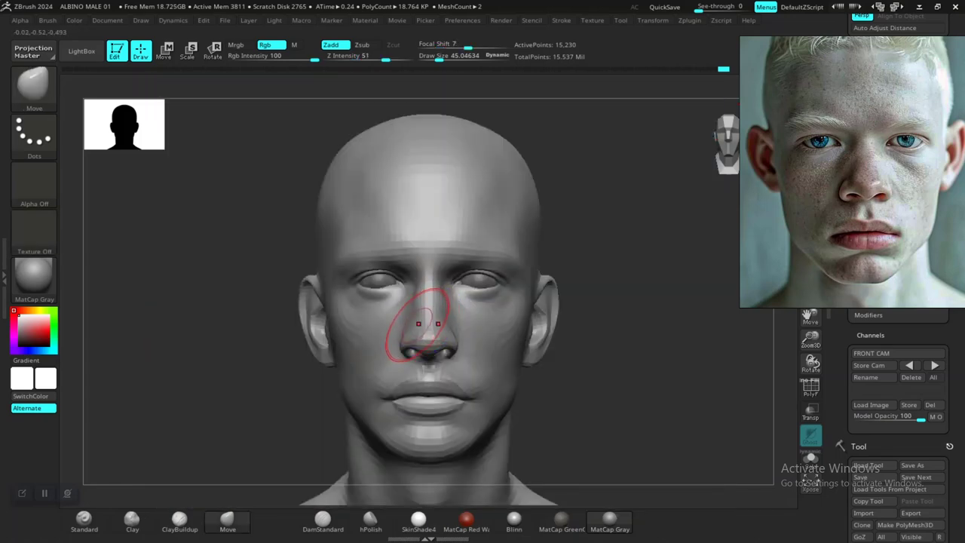
{"action": "key", "text": "bracketleft"}
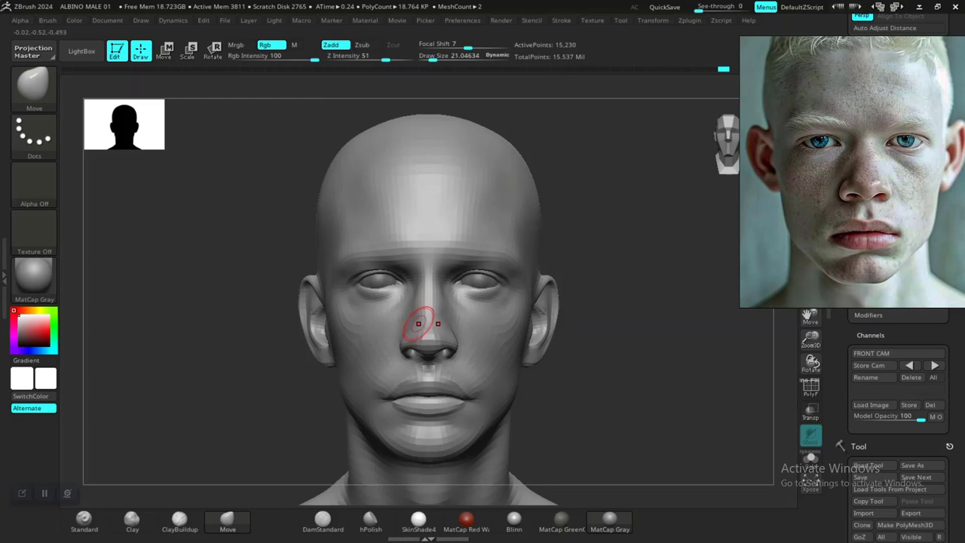
{"action": "key", "text": "shift+z"}
{"action": "key", "text": "shift+z"}
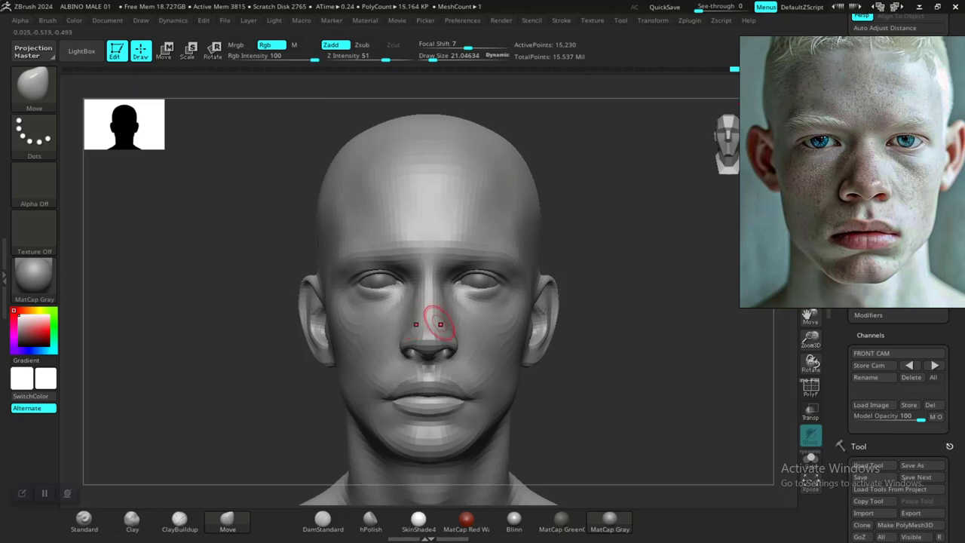
{"action": "key", "text": "shift"}
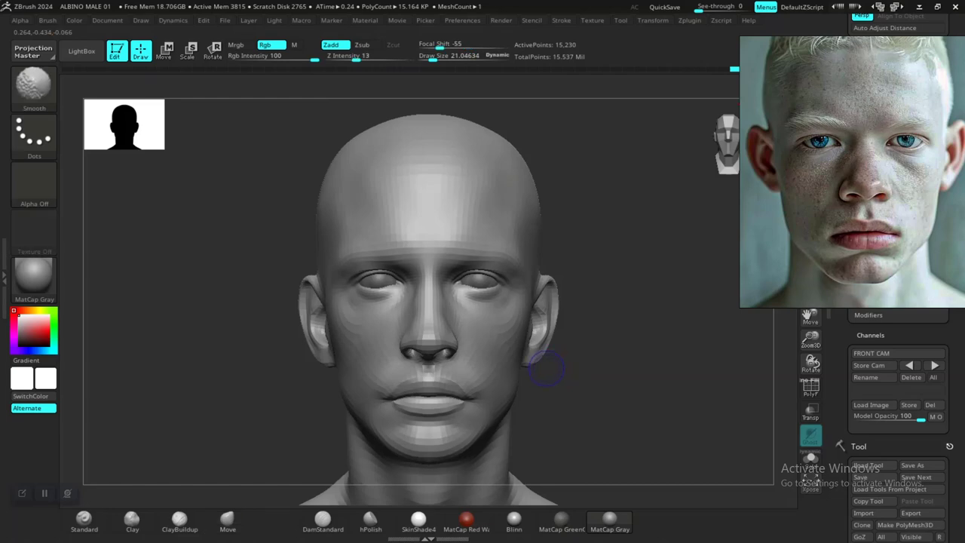
Check the nose bridge and the inner eye corners against the front photo by repeatedly showing and hiding the reference image.
{"action": "key", "text": "shift+z"}
{"action": "key", "text": "shift+z"}
{"action": "key", "text": "shift+z"}
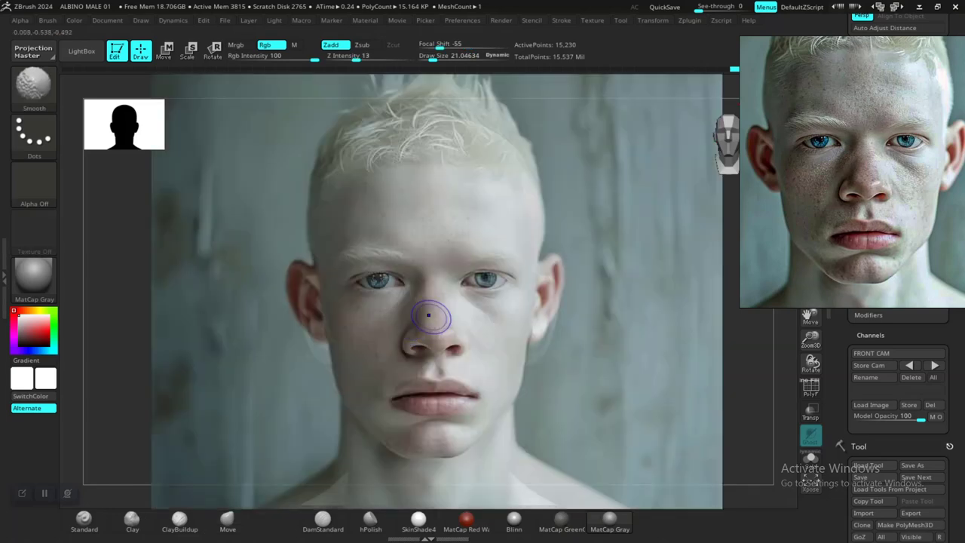
{"action": "key", "text": "shift+z"}
{"action": "key", "text": "shift+z"}
{"action": "key", "text": "shift+z"}
{"action": "key", "text": "shift+z"}
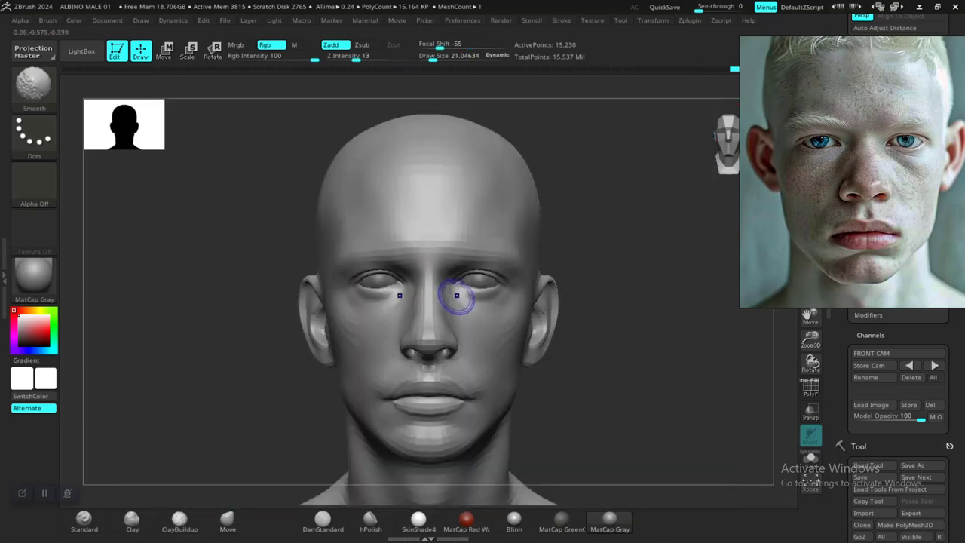
{"action": "key", "text": "shift+z"}
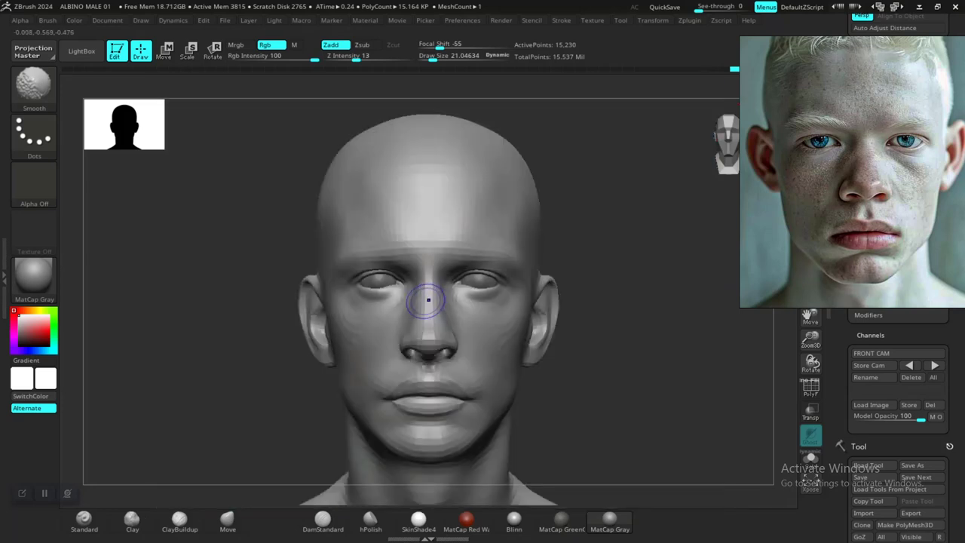
{"action": "left_click_drag", "start_coordinate": [422, 301], "coordinate": [420, 298]}
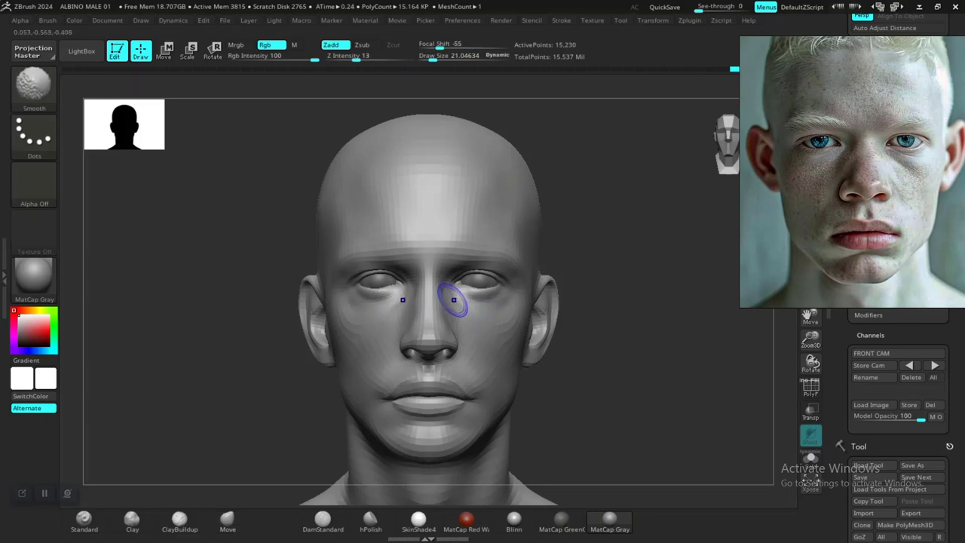
{"action": "key", "text": "shift+z"}
{"action": "key", "text": "shift+z"}
{"action": "key", "text": "shift+z"}
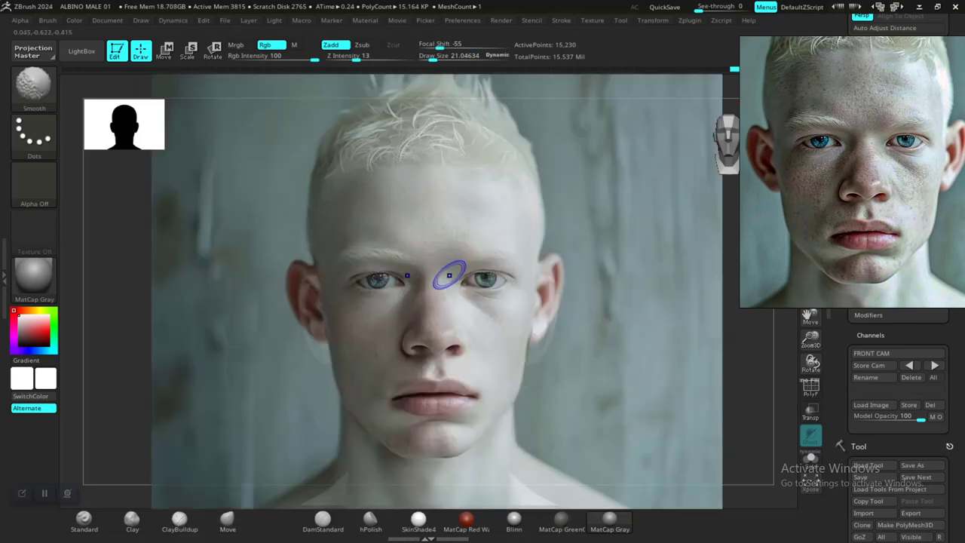
{"action": "key", "text": "shift+z"}
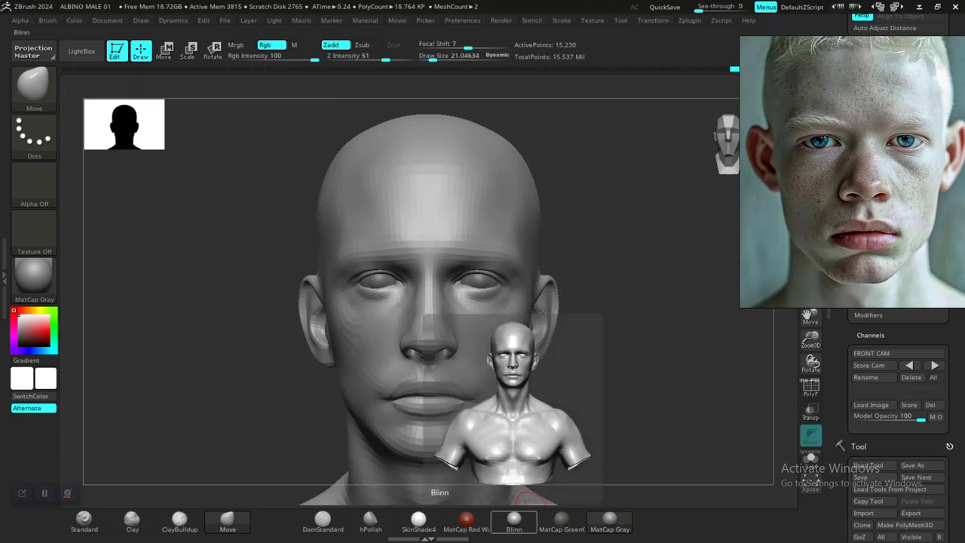
Preview the head with the Blinn material in a three-quarter view, and switch back to MatCap Gray.
{"action": "left_click", "coordinate": [514, 519]}
{"action": "left_click_drag", "start_coordinate": [633, 414], "coordinate": [490, 401], "text": "alt"}
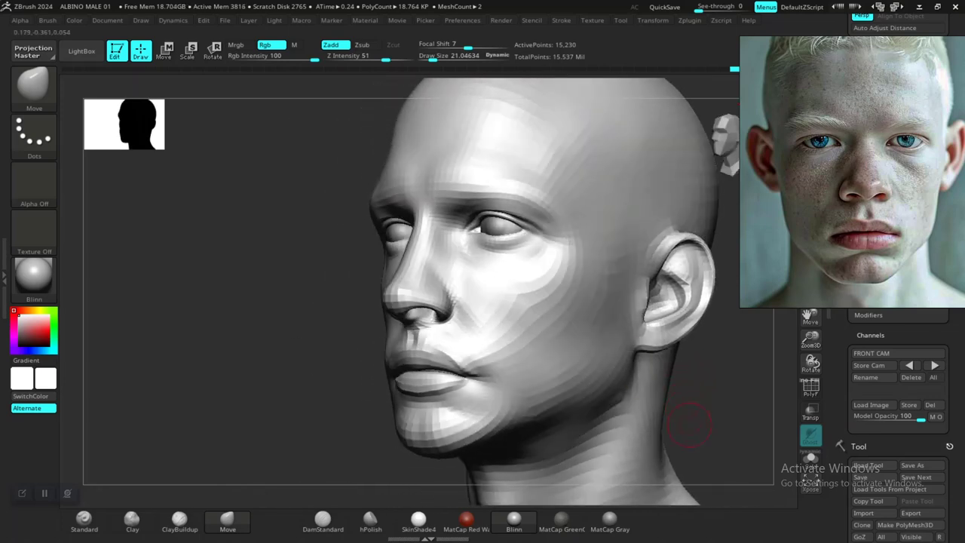
{"action": "left_click", "coordinate": [610, 519]}
{"action": "mouse_move", "coordinate": [693, 431]}
{"action": "left_mouse_down"}
{"action": "mouse_move", "coordinate": [728, 398]}
{"action": "mouse_move", "coordinate": [689, 345]}
{"action": "mouse_move", "coordinate": [660, 394]}
{"action": "left_mouse_up"}
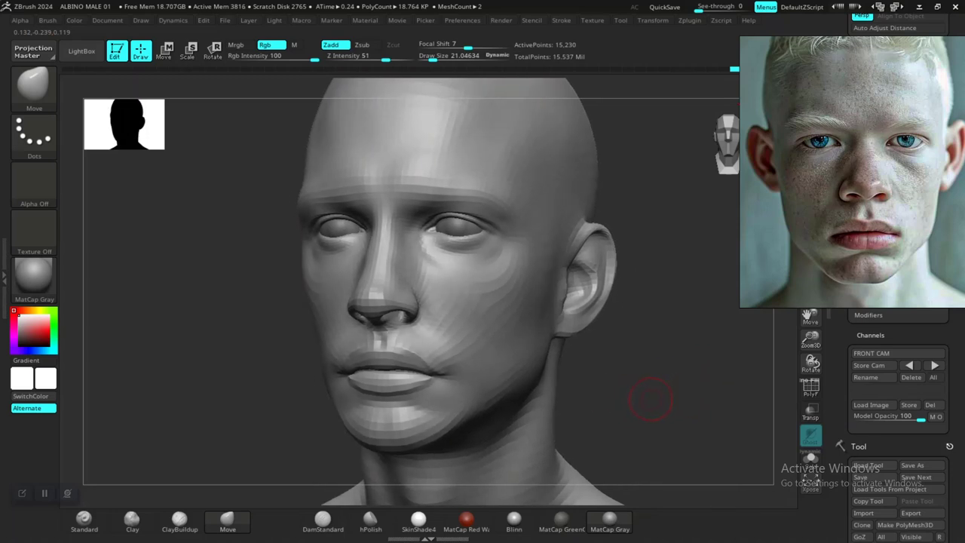
Examine the face, neck and shoulders from three-quarter, profile, front and low angles.
{"action": "left_click_drag", "start_coordinate": [660, 397], "coordinate": [715, 396]}
{"action": "left_click_drag", "start_coordinate": [619, 399], "coordinate": [641, 366], "text": "alt"}
{"action": "left_click_drag", "start_coordinate": [577, 380], "coordinate": [687, 394]}
{"action": "left_click_drag", "start_coordinate": [567, 399], "coordinate": [525, 342]}
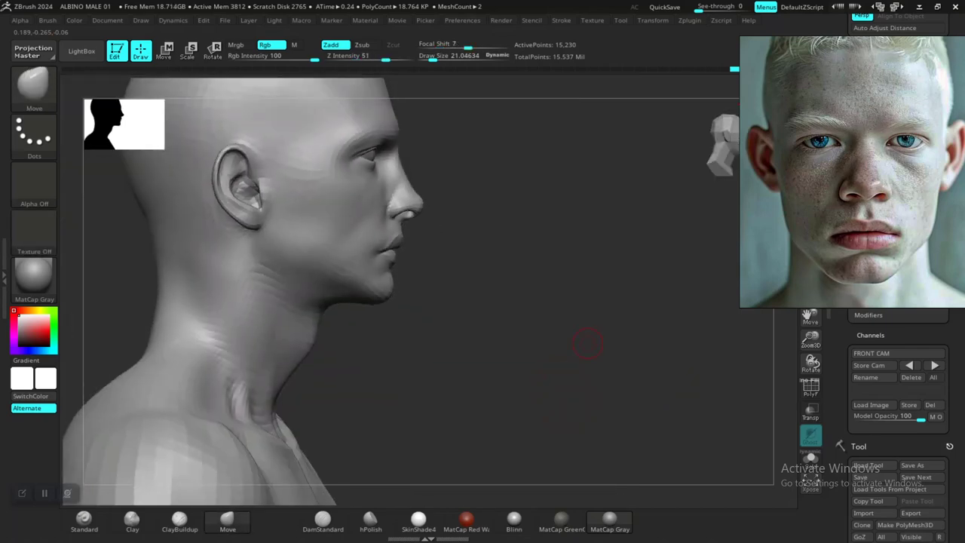
{"action": "left_click_drag", "start_coordinate": [587, 344], "coordinate": [549, 359], "text": "shift"}
{"action": "mouse_move", "coordinate": [588, 325]}
{"action": "left_mouse_down", "text": "alt"}
{"action": "mouse_move", "coordinate": [578, 366]}
{"action": "mouse_move", "coordinate": [567, 332]}
{"action": "mouse_move", "coordinate": [584, 307]}
{"action": "left_mouse_up", "text": "alt"}
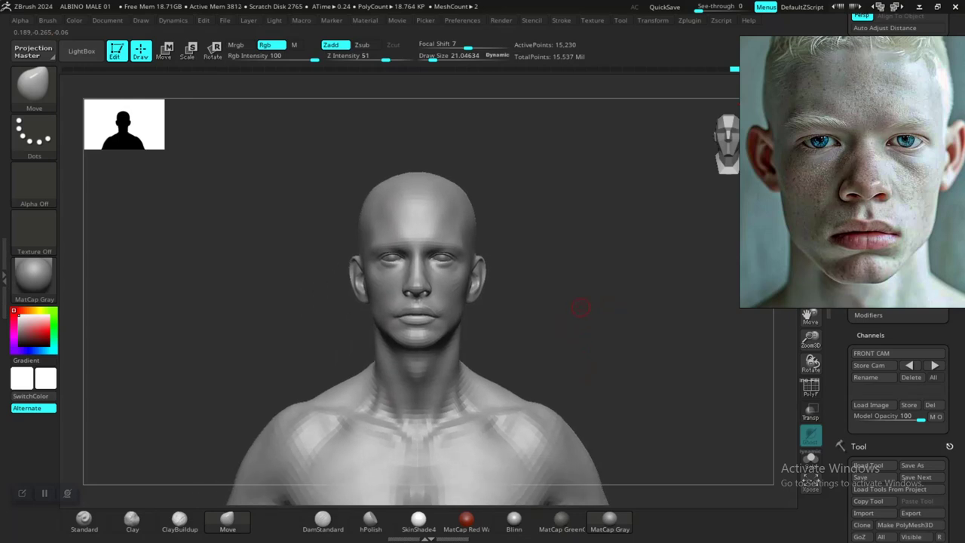
{"action": "mouse_move", "coordinate": [572, 307]}
{"action": "left_mouse_down"}
{"action": "mouse_move", "coordinate": [614, 388]}
{"action": "mouse_move", "coordinate": [608, 265]}
{"action": "left_mouse_up"}
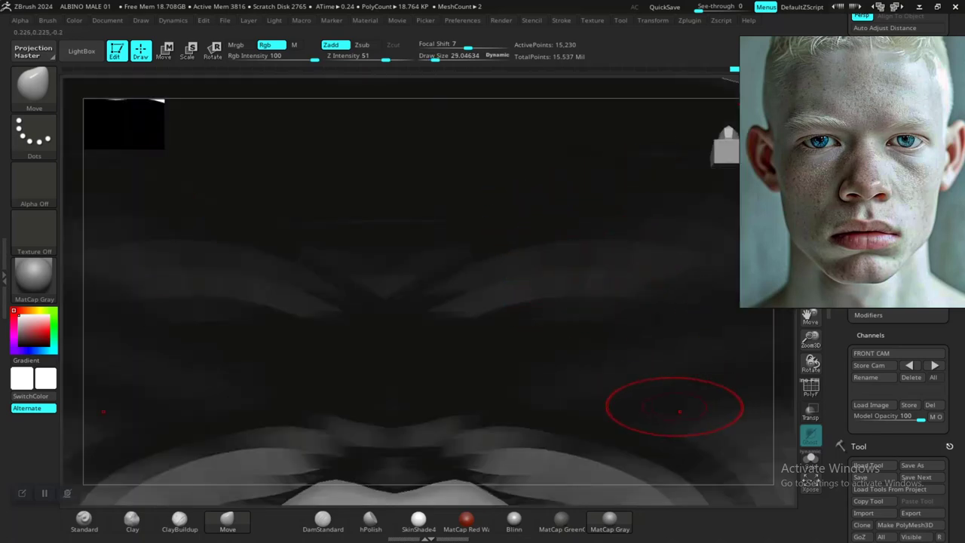
{"action": "key", "text": "f"}
{"action": "left_click_drag", "start_coordinate": [642, 163], "coordinate": [604, 369]}
{"action": "mouse_move", "coordinate": [603, 302]}
{"action": "left_mouse_down"}
{"action": "mouse_move", "coordinate": [594, 294]}
{"action": "mouse_move", "coordinate": [581, 355]}
{"action": "mouse_move", "coordinate": [603, 313]}
{"action": "left_mouse_up"}
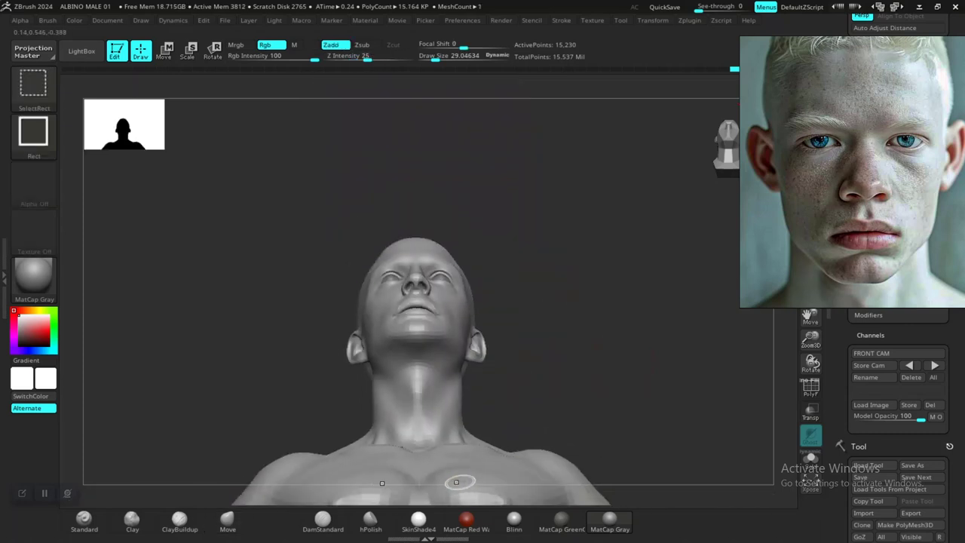
Isolate the chest's polygroup seen from below, and bring the whole bust back into view.
{"action": "left_click_drag", "start_coordinate": [562, 403], "coordinate": [577, 278], "text": "alt"}
{"action": "left_click", "coordinate": [474, 387], "text": "ctrl+shift"}
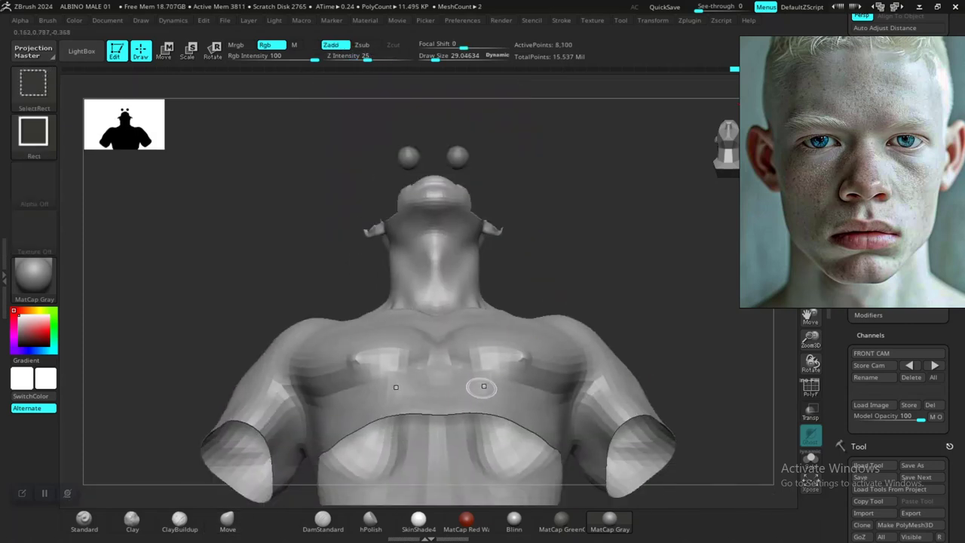
{"action": "left_click", "coordinate": [482, 377], "text": "ctrl+shift"}
{"action": "left_click", "coordinate": [567, 340], "text": "ctrl+shift"}
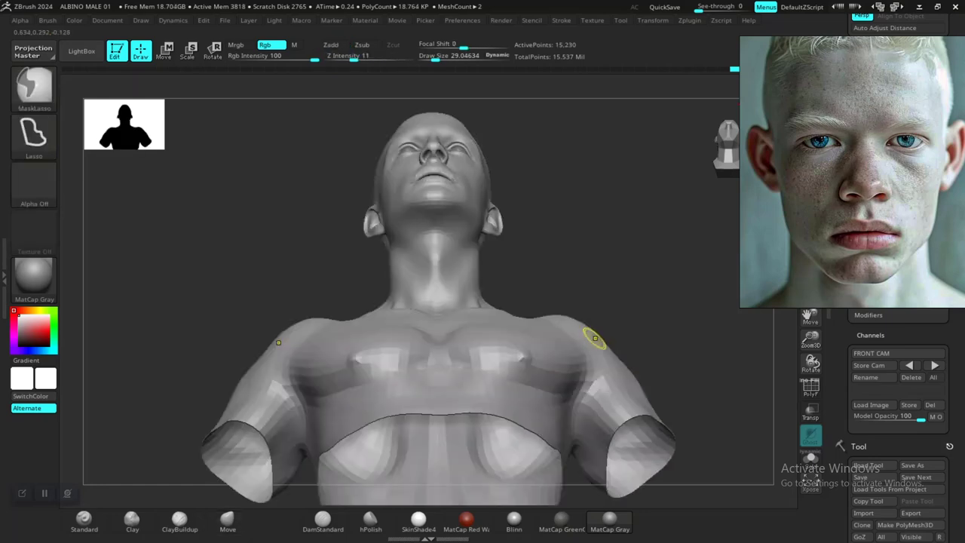
Display the polygroup wireframe in a front view, and hide the upper head, nose and lip polygroups.
{"action": "key", "text": "shift+f"}
{"action": "left_click_drag", "start_coordinate": [640, 245], "coordinate": [607, 485]}
{"action": "left_click_drag", "start_coordinate": [615, 422], "coordinate": [605, 489], "text": "alt"}
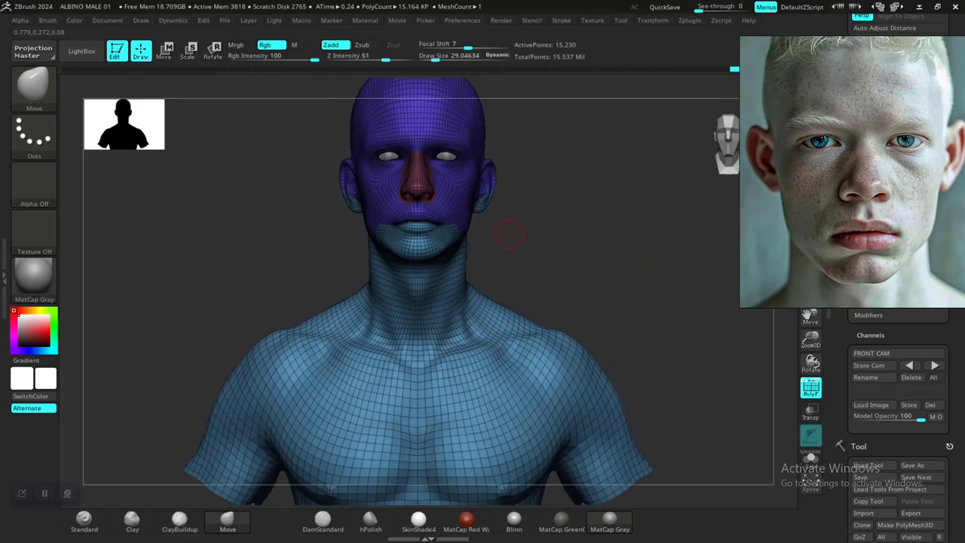
{"action": "left_click", "coordinate": [456, 190], "text": "ctrl+shift"}
{"action": "left_click", "coordinate": [454, 192], "text": "ctrl+shift"}
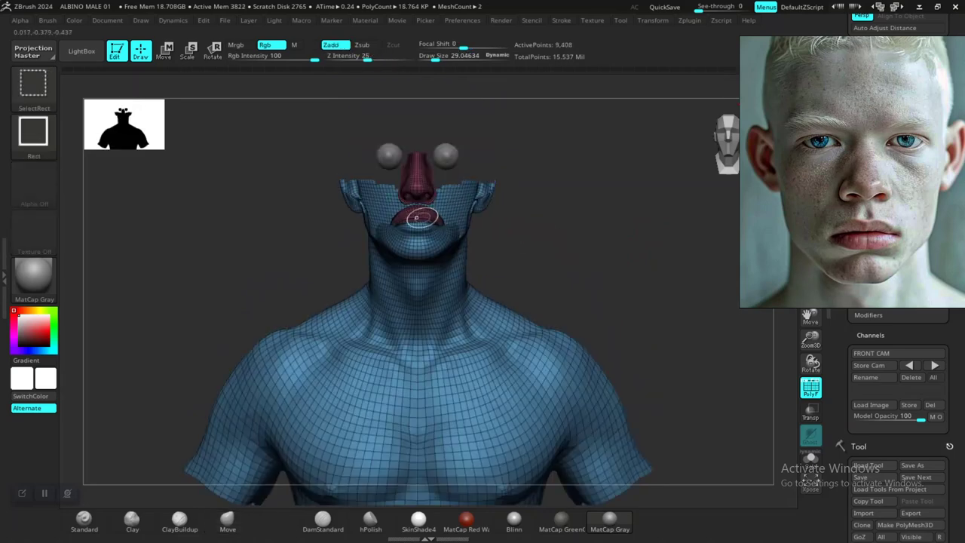
{"action": "left_click", "coordinate": [416, 216], "text": "ctrl+shift"}
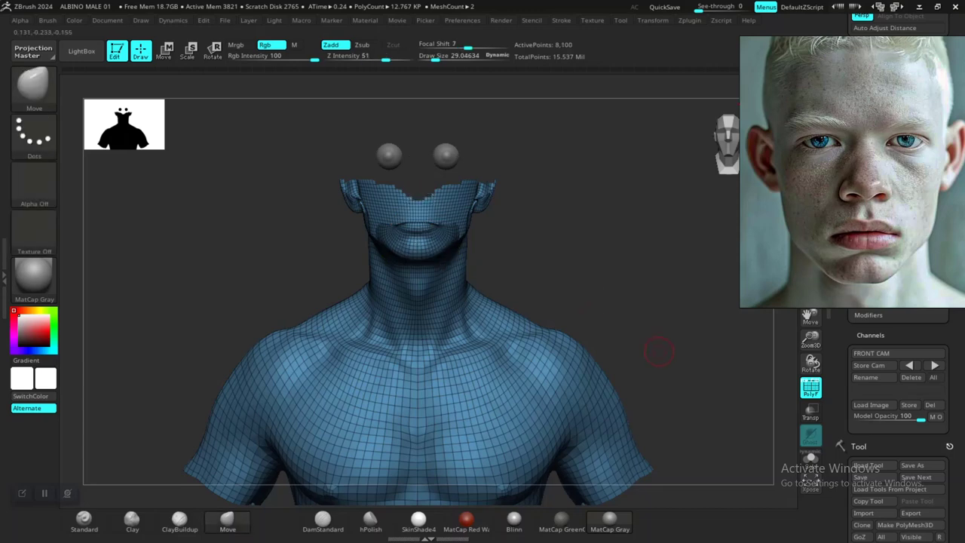
Show only the upper head, nose and lip polygroups without the neck and body, clearing the mask and turning off the wireframe.
{"action": "mouse_move", "coordinate": [490, 249]}
{"action": "left_mouse_down"}
{"action": "mouse_move", "coordinate": [535, 253]}
{"action": "mouse_move", "coordinate": [490, 252]}
{"action": "left_mouse_up"}
{"action": "left_click", "coordinate": [403, 252], "text": "ctrl+shift"}
{"action": "left_click", "coordinate": [431, 254], "text": "ctrl+shift"}
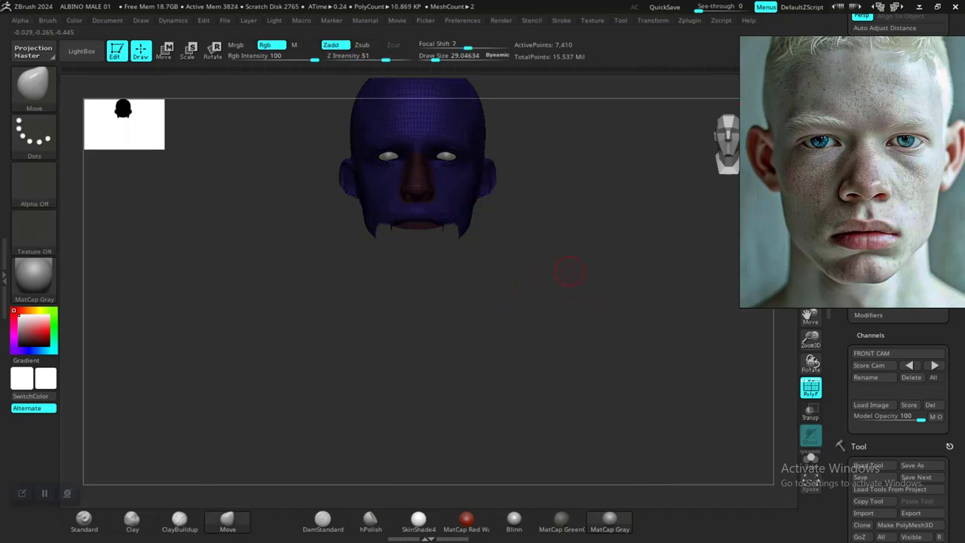
{"action": "left_click_drag", "start_coordinate": [570, 265], "coordinate": [574, 280], "text": "ctrl"}
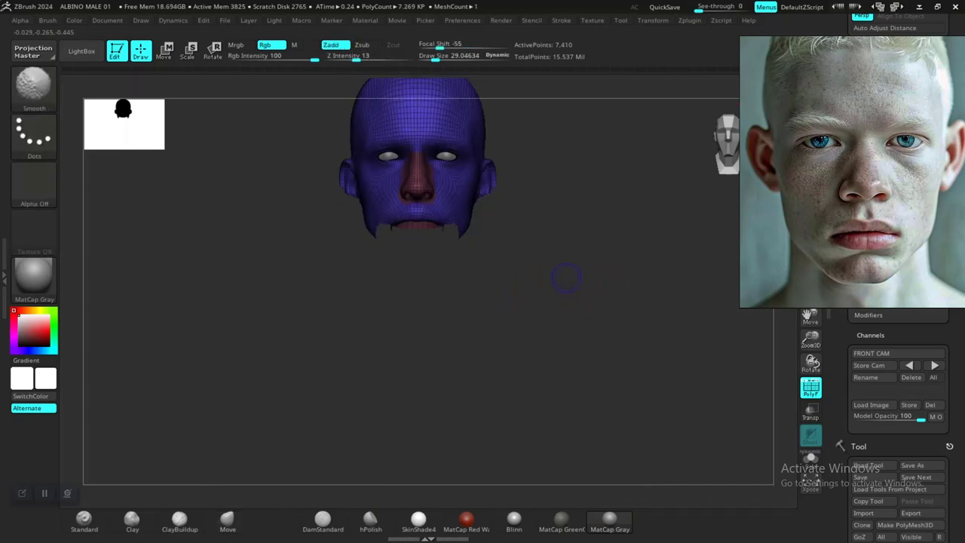
{"action": "key", "text": "shift+f"}
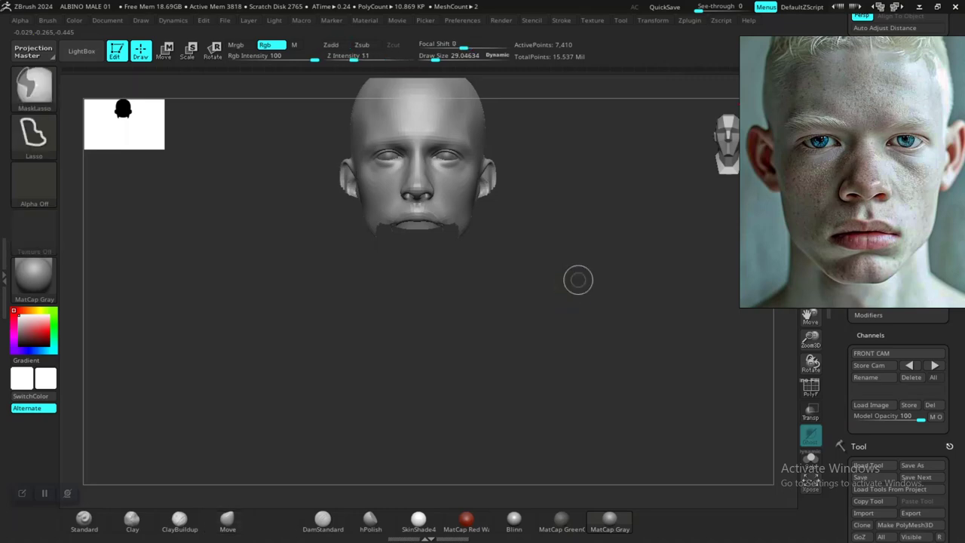
Separate the torso below the neck into its own polygroup using a lasso mask and show only the head and neck.
{"action": "left_click", "coordinate": [578, 280], "text": "ctrl+shift"}
{"action": "mouse_move", "coordinate": [571, 282]}
{"action": "left_mouse_down"}
{"action": "mouse_move", "coordinate": [582, 258]}
{"action": "mouse_move", "coordinate": [571, 280]}
{"action": "mouse_move", "coordinate": [599, 279]}
{"action": "left_mouse_up"}
{"action": "key", "text": "f"}
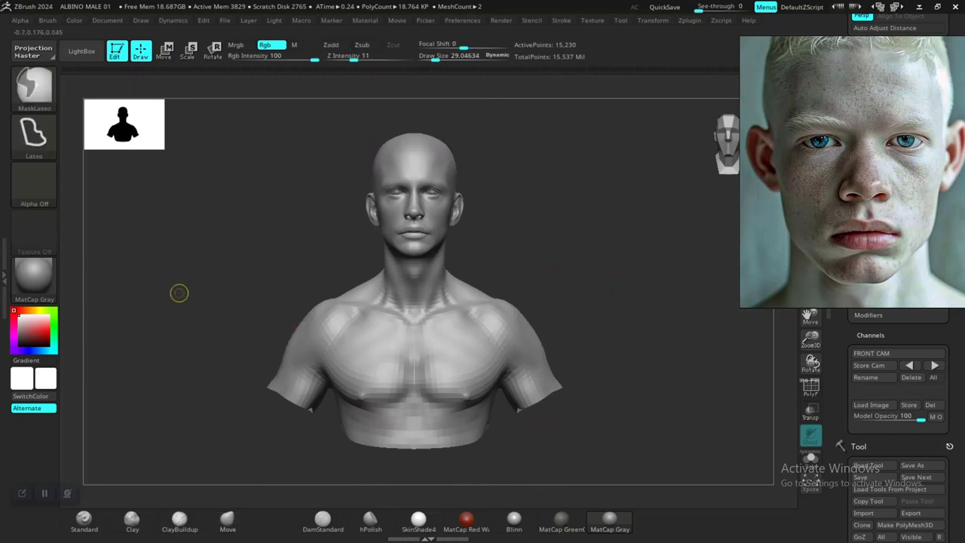
{"action": "mouse_move", "coordinate": [181, 294]}
{"action": "left_mouse_down", "text": "ctrl"}
{"action": "mouse_move", "coordinate": [310, 504]}
{"action": "mouse_move", "coordinate": [605, 495]}
{"action": "mouse_move", "coordinate": [650, 347]}
{"action": "mouse_move", "coordinate": [584, 285]}
{"action": "mouse_move", "coordinate": [502, 292]}
{"action": "mouse_move", "coordinate": [351, 278]}
{"action": "mouse_move", "coordinate": [334, 301]}
{"action": "left_mouse_up", "text": "ctrl"}
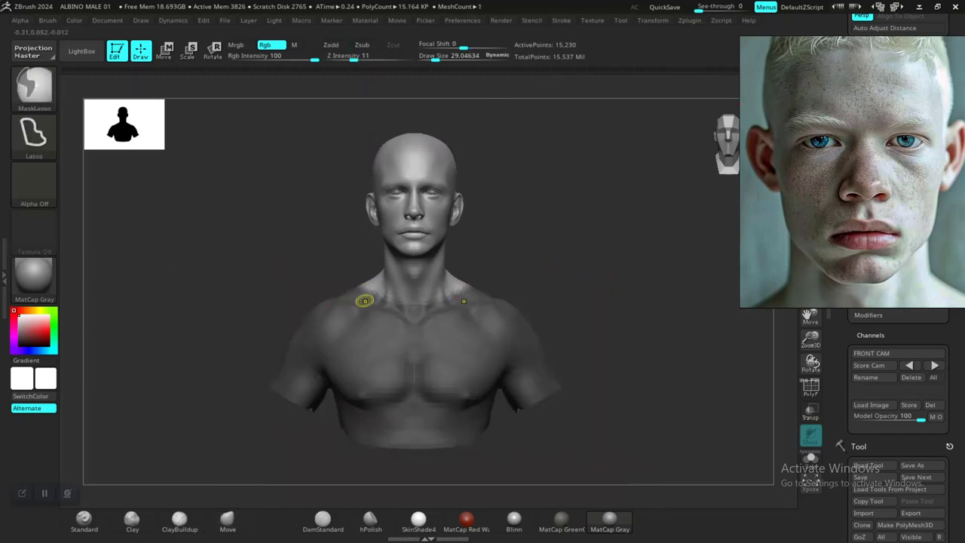
{"action": "key", "text": "ctrl+w"}
{"action": "left_click", "coordinate": [377, 321], "text": "ctrl+shift"}
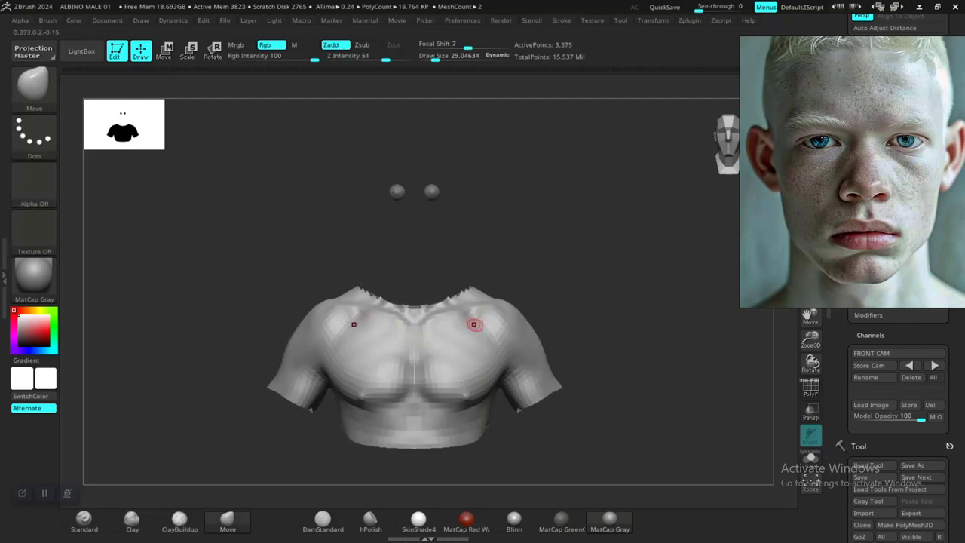
{"action": "left_click", "coordinate": [454, 350], "text": "ctrl+shift"}
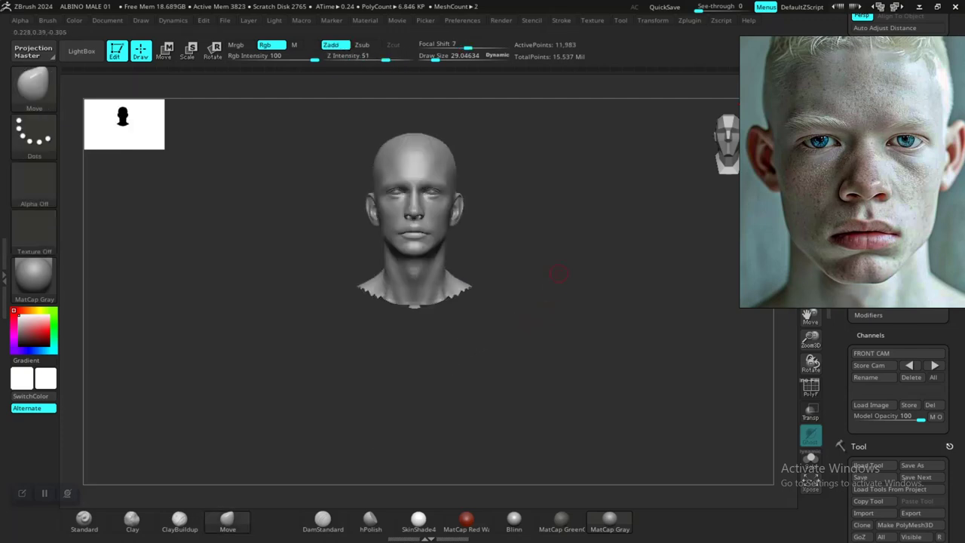
Examine the chin and jaw shape from below and from the front.
{"action": "mouse_move", "coordinate": [560, 273]}
{"action": "left_mouse_down", "text": "alt"}
{"action": "mouse_move", "coordinate": [546, 439]}
{"action": "mouse_move", "coordinate": [560, 368]}
{"action": "mouse_move", "coordinate": [515, 334]}
{"action": "left_mouse_up", "text": "alt"}
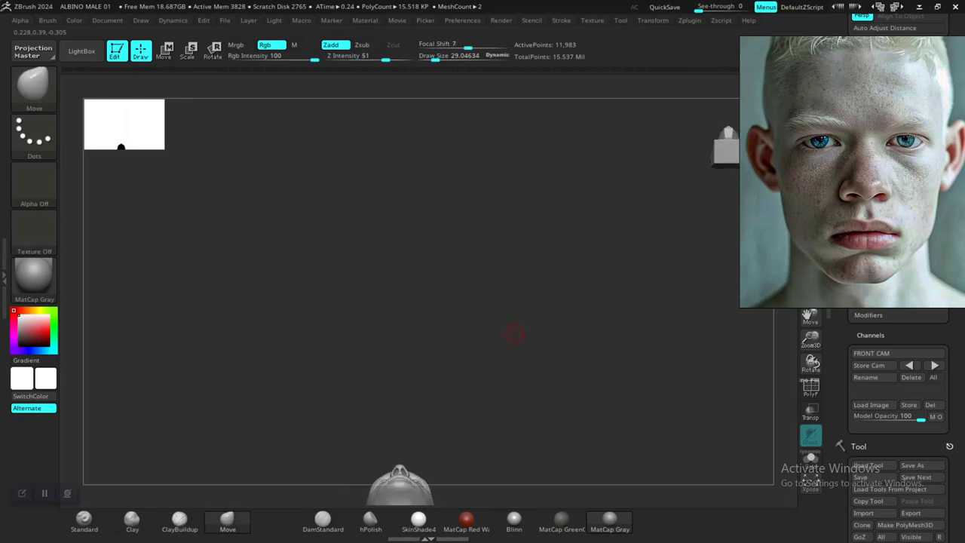
{"action": "key", "text": "f"}
{"action": "mouse_move", "coordinate": [612, 170]}
{"action": "left_mouse_down", "text": "alt"}
{"action": "mouse_move", "coordinate": [591, 293]}
{"action": "mouse_move", "coordinate": [615, 352]}
{"action": "mouse_move", "coordinate": [600, 336]}
{"action": "left_mouse_up", "text": "alt"}
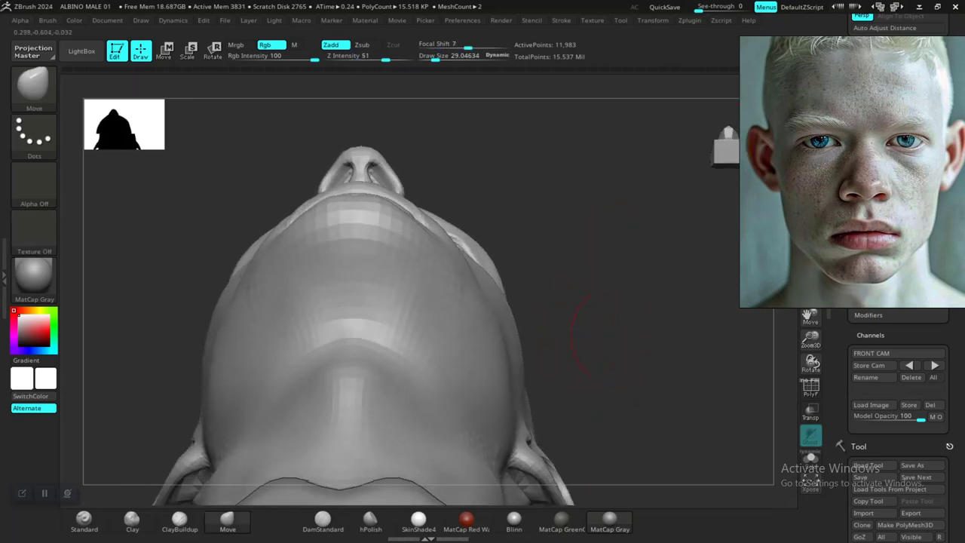
{"action": "left_click_drag", "start_coordinate": [556, 253], "coordinate": [582, 332]}
{"action": "mouse_move", "coordinate": [613, 169]}
{"action": "left_mouse_down", "text": "alt"}
{"action": "mouse_move", "coordinate": [626, 312]}
{"action": "mouse_move", "coordinate": [635, 309]}
{"action": "mouse_move", "coordinate": [642, 339]}
{"action": "mouse_move", "coordinate": [569, 333]}
{"action": "mouse_move", "coordinate": [620, 336]}
{"action": "left_mouse_up", "text": "alt"}
{"action": "key", "text": "f"}
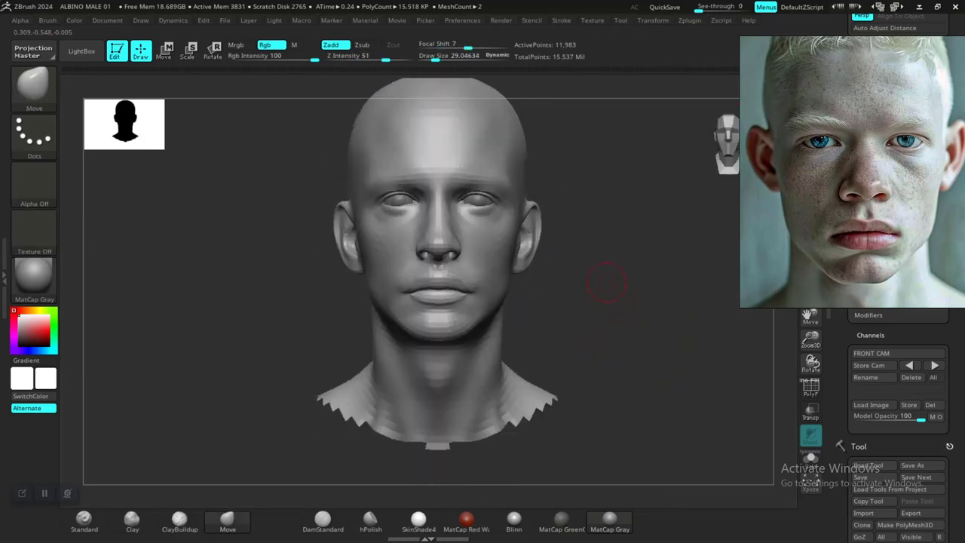
{"action": "left_click_drag", "start_coordinate": [607, 282], "coordinate": [592, 360]}
{"action": "mouse_move", "coordinate": [609, 315]}
{"action": "left_mouse_down", "text": "alt"}
{"action": "mouse_move", "coordinate": [592, 343]}
{"action": "mouse_move", "coordinate": [603, 313]}
{"action": "mouse_move", "coordinate": [601, 339]}
{"action": "mouse_move", "coordinate": [603, 330]}
{"action": "left_mouse_up", "text": "alt"}
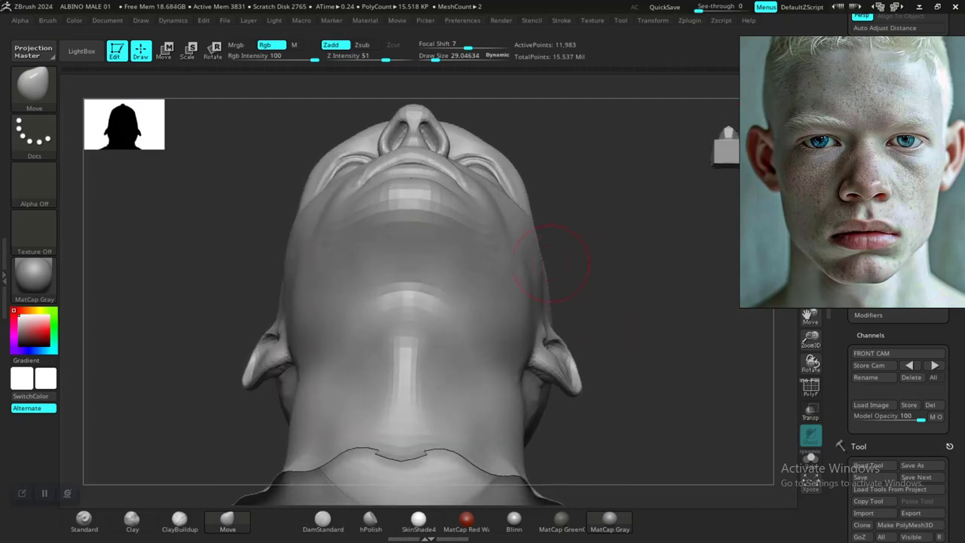
{"action": "mouse_move", "coordinate": [573, 236]}
{"action": "left_mouse_down"}
{"action": "mouse_move", "coordinate": [607, 252]}
{"action": "mouse_move", "coordinate": [607, 197]}
{"action": "mouse_move", "coordinate": [587, 239]}
{"action": "mouse_move", "coordinate": [515, 231]}
{"action": "left_mouse_up"}
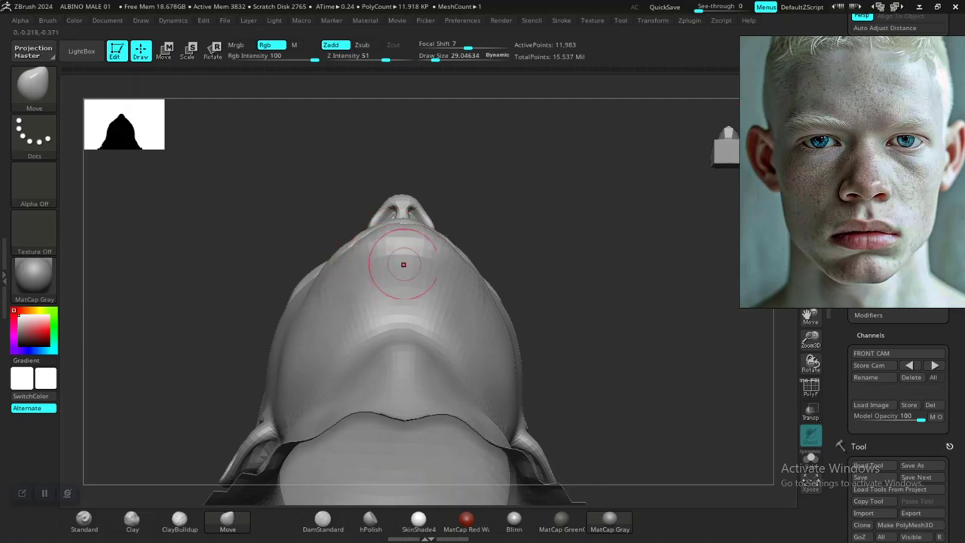
Enlarge the Move brush to a draw size of about 42 and refine the jaw's side contour from below.
{"action": "mouse_move", "coordinate": [579, 312]}
{"action": "left_mouse_down"}
{"action": "mouse_move", "coordinate": [563, 293]}
{"action": "mouse_move", "coordinate": [568, 386]}
{"action": "mouse_move", "coordinate": [597, 293]}
{"action": "mouse_move", "coordinate": [578, 323]}
{"action": "mouse_move", "coordinate": [618, 306]}
{"action": "mouse_move", "coordinate": [524, 312]}
{"action": "mouse_move", "coordinate": [560, 334]}
{"action": "mouse_move", "coordinate": [578, 369]}
{"action": "mouse_move", "coordinate": [607, 352]}
{"action": "left_mouse_up"}
{"action": "key", "text": "space"}
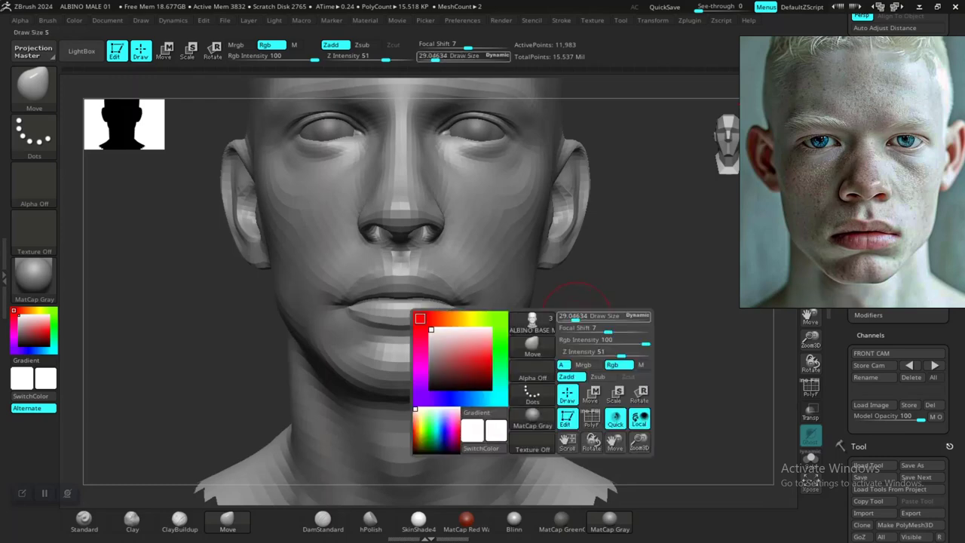
{"action": "mouse_move", "coordinate": [575, 317]}
{"action": "left_mouse_down"}
{"action": "mouse_move", "coordinate": [646, 193]}
{"action": "mouse_move", "coordinate": [577, 249]}
{"action": "mouse_move", "coordinate": [578, 236]}
{"action": "mouse_move", "coordinate": [519, 227]}
{"action": "left_mouse_up"}
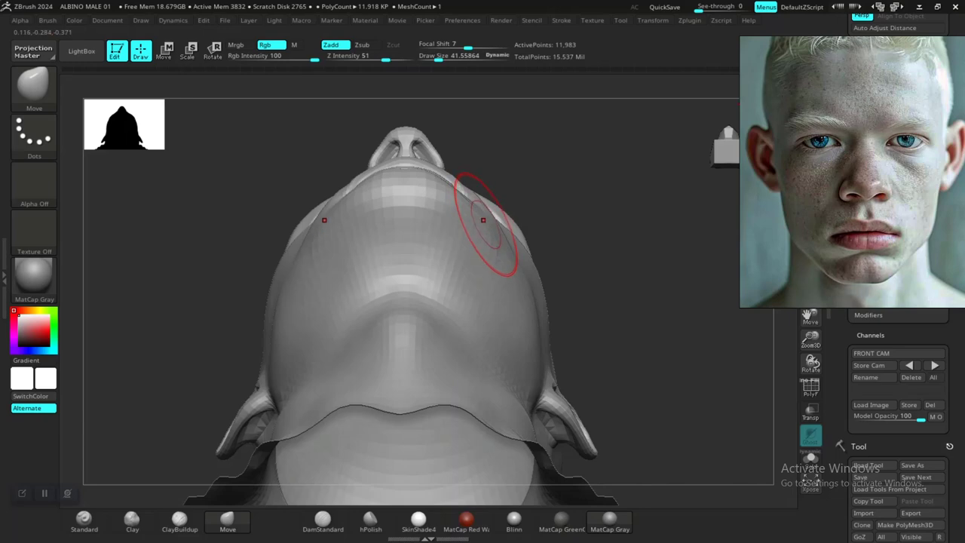
{"action": "left_click_drag", "start_coordinate": [560, 217], "coordinate": [637, 347], "text": "shift"}
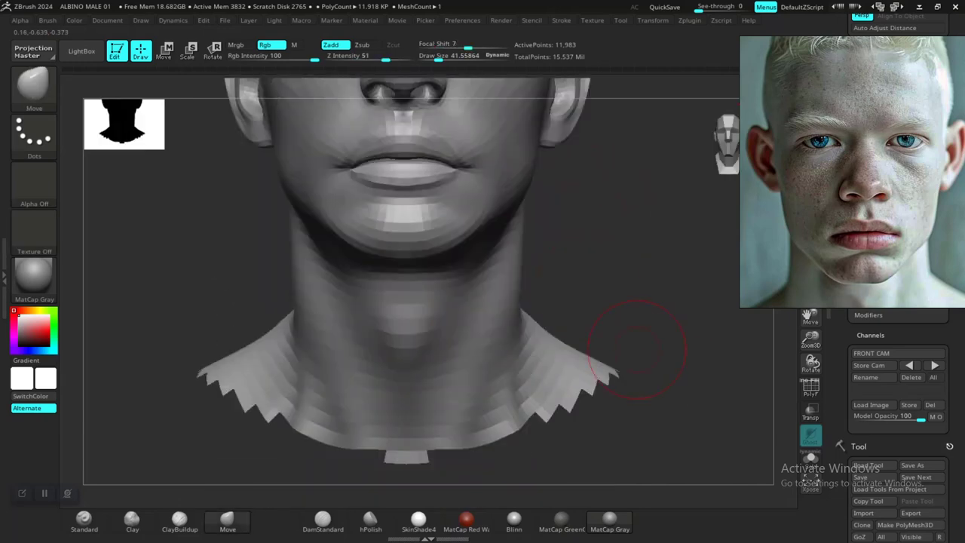
Compare the head's jaw and face outline with the portrait reference in the front camera view, toggling the image on and off.
{"action": "left_click", "coordinate": [936, 365]}
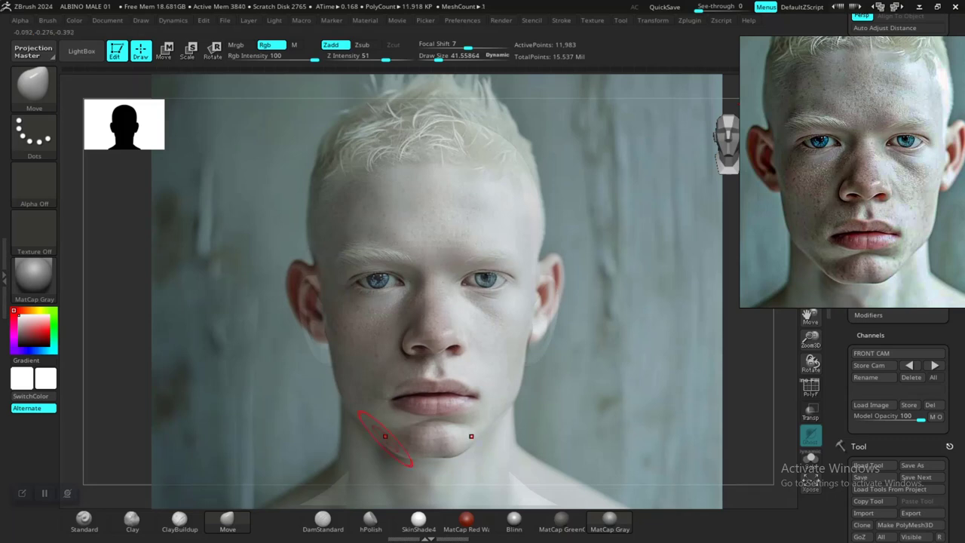
{"action": "key", "text": "shift+z"}
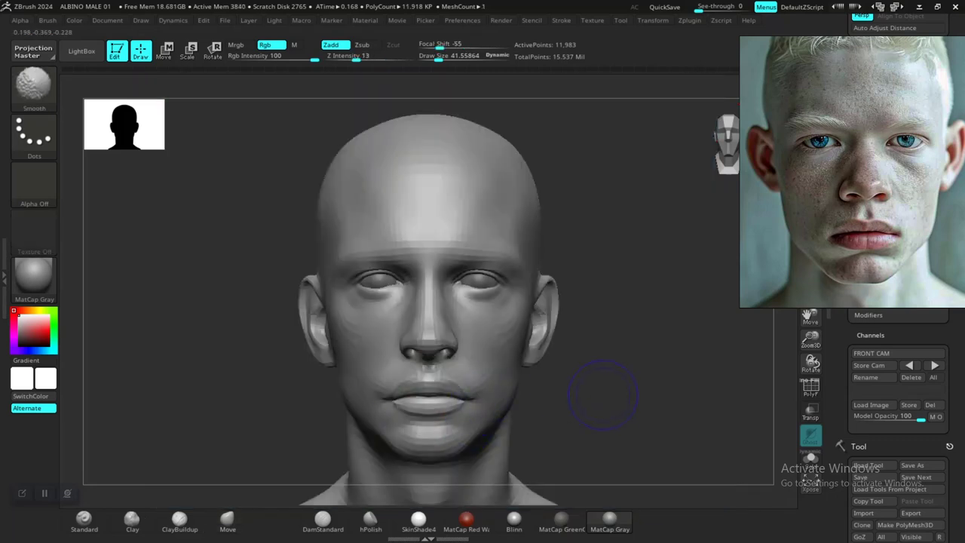
{"action": "left_click_drag", "start_coordinate": [604, 395], "coordinate": [629, 397]}
{"action": "key", "text": "shift+z"}
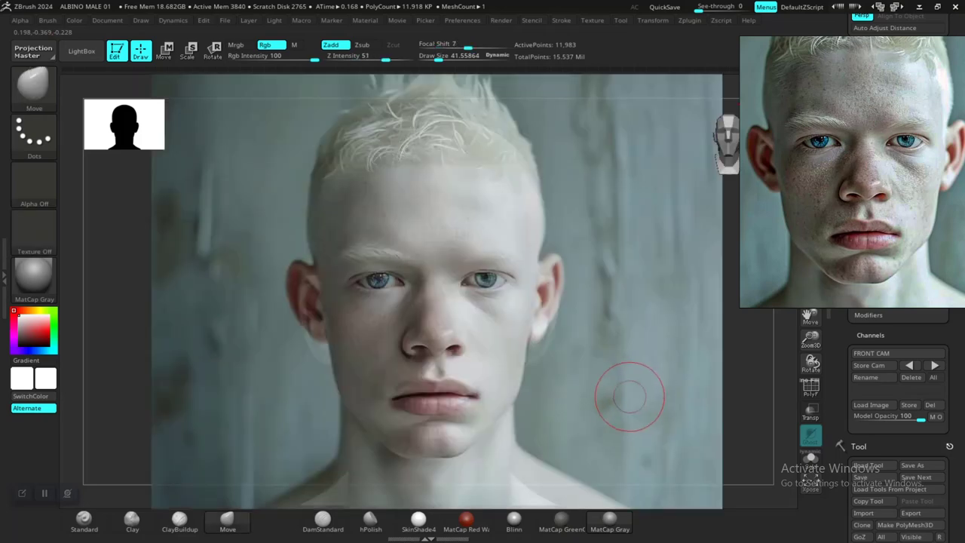
{"action": "key", "text": "shift"}
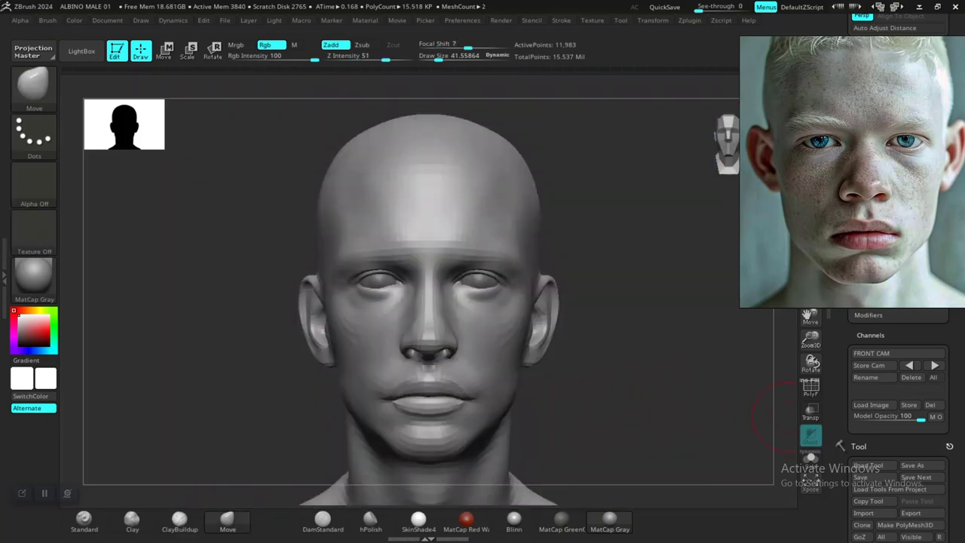
{"action": "key", "text": "shift"}
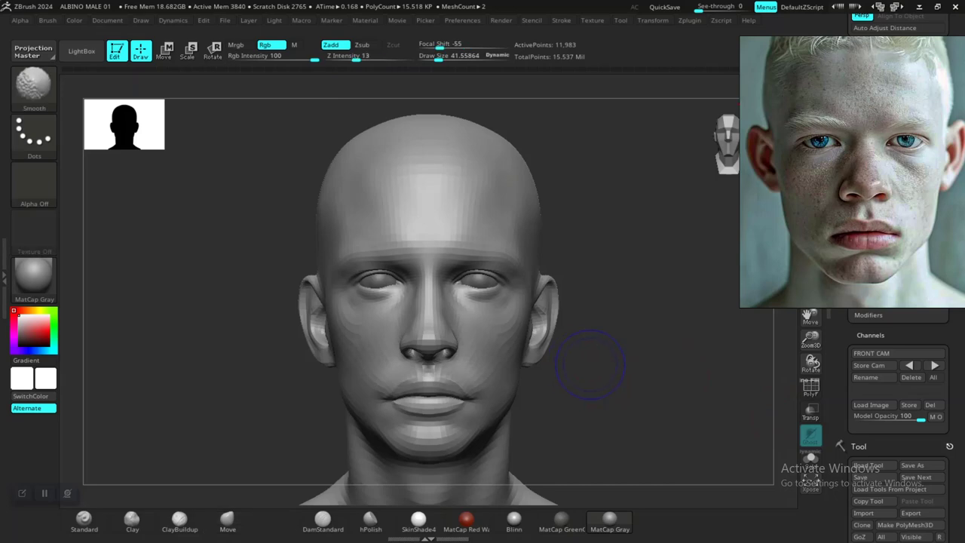
{"action": "key", "text": "shift+z"}
{"action": "key", "text": "shift+z"}
{"action": "key", "text": "shift+z"}
{"action": "key", "text": "shift+z"}
{"action": "key", "text": "shift"}
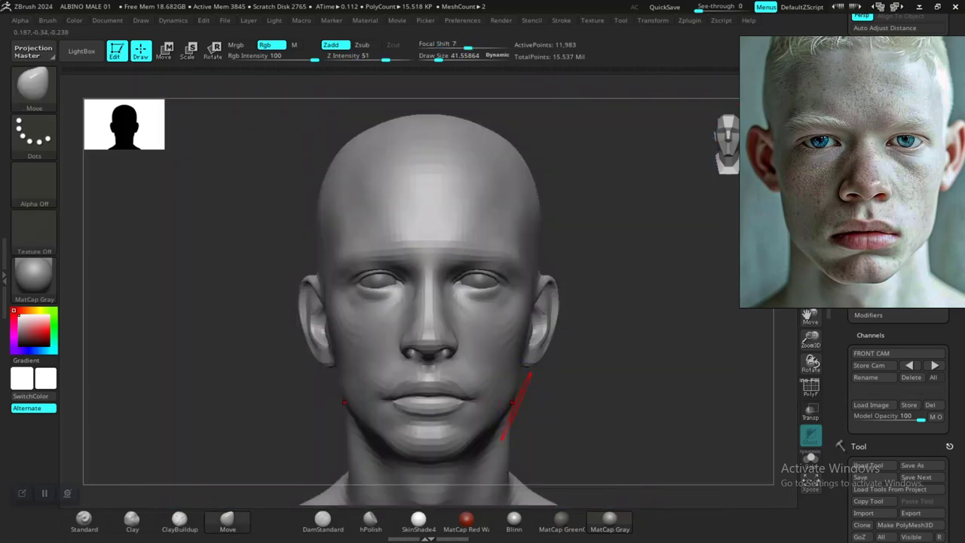
{"action": "key", "text": "shift"}
{"action": "key", "text": "shift"}
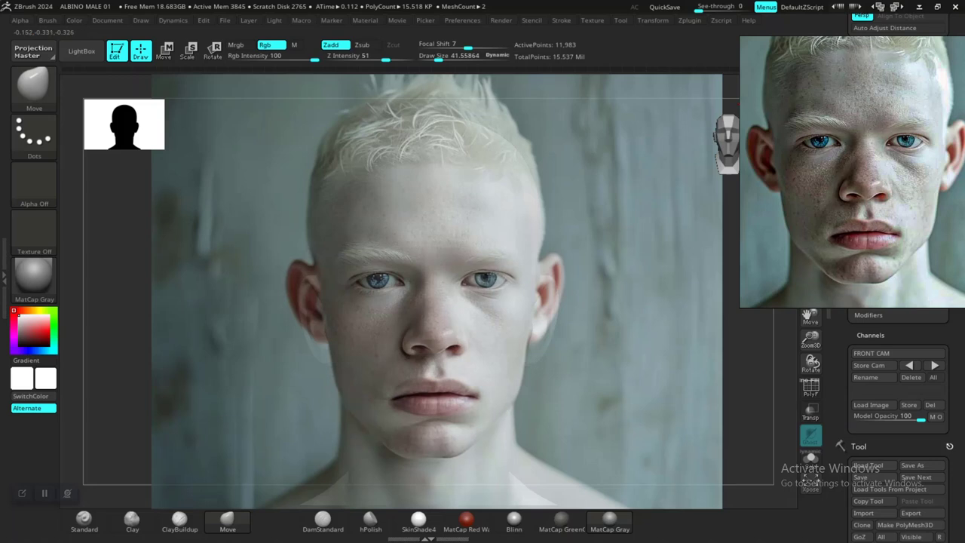
{"action": "key", "text": "shift+z"}
{"action": "left_click_drag", "start_coordinate": [586, 410], "coordinate": [588, 393]}
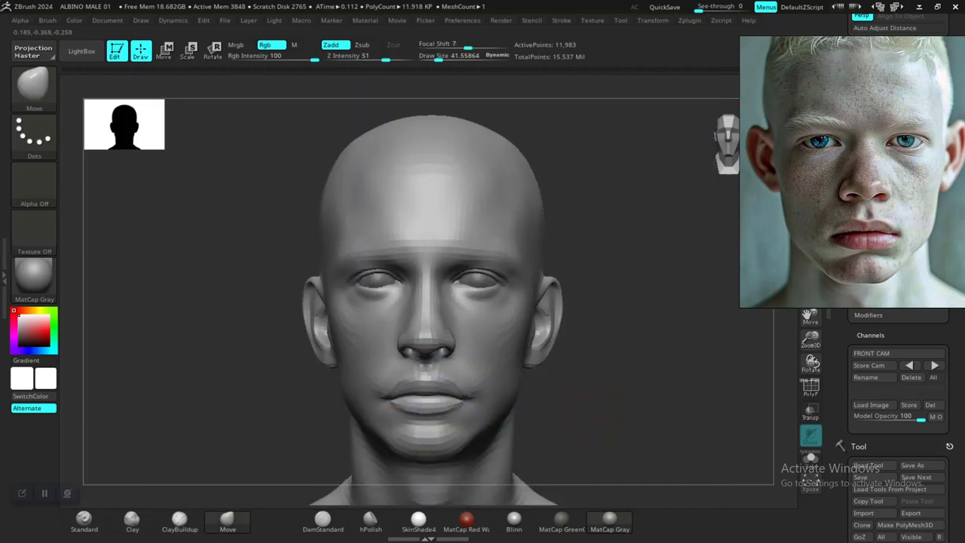
Return to the stored front camera and adjust the jaw corners below the ears with the Move brush to match the reference.
{"action": "left_click", "coordinate": [688, 421], "text": "ctrl+shift"}
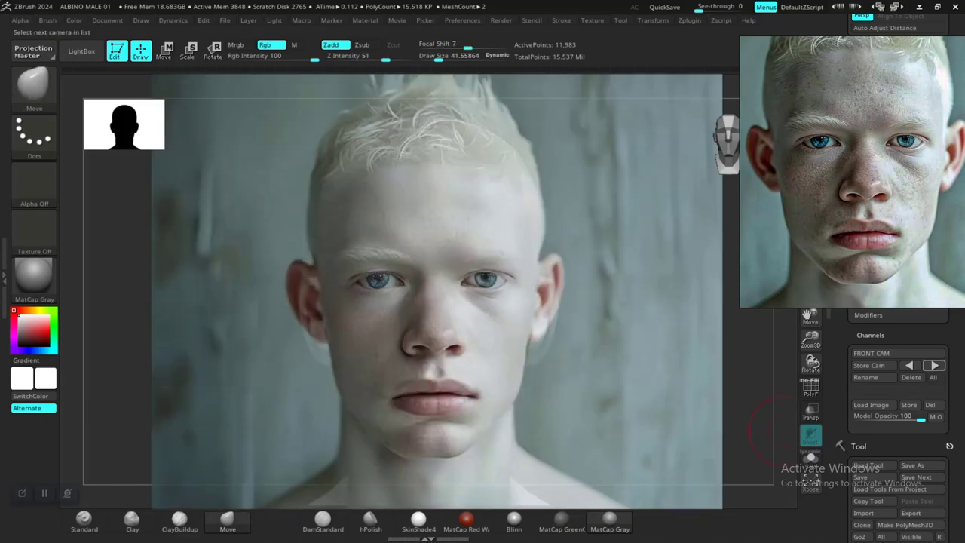
{"action": "key", "text": "shift"}
{"action": "left_click_drag", "start_coordinate": [550, 378], "coordinate": [545, 369], "text": "shift"}
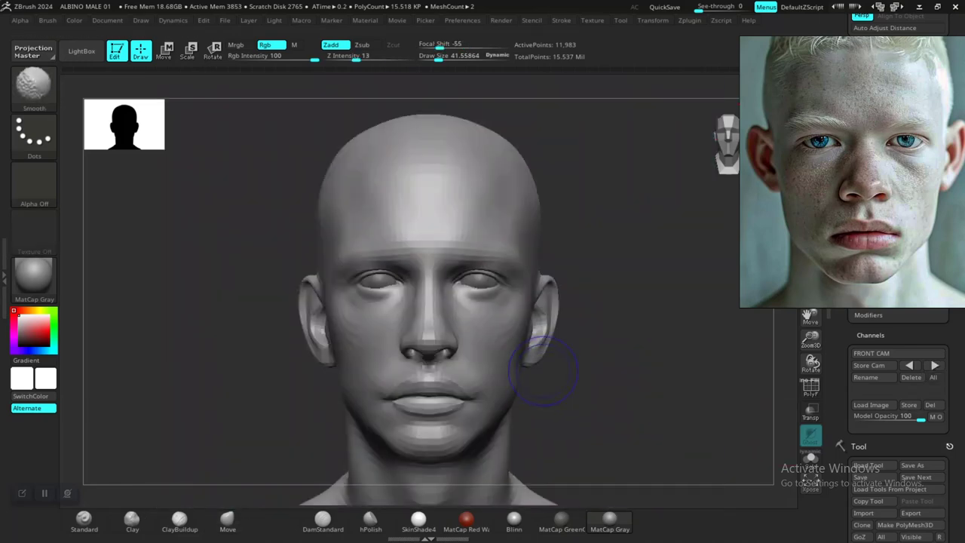
{"action": "mouse_move", "coordinate": [349, 382]}
{"action": "left_mouse_down", "text": "shift"}
{"action": "mouse_move", "coordinate": [337, 388]}
{"action": "mouse_move", "coordinate": [369, 366]}
{"action": "mouse_move", "coordinate": [348, 391]}
{"action": "left_mouse_up", "text": "shift"}
{"action": "mouse_move", "coordinate": [342, 395]}
{"action": "left_mouse_down", "text": "shift"}
{"action": "mouse_move", "coordinate": [350, 383]}
{"action": "mouse_move", "coordinate": [331, 362]}
{"action": "left_mouse_up", "text": "shift"}
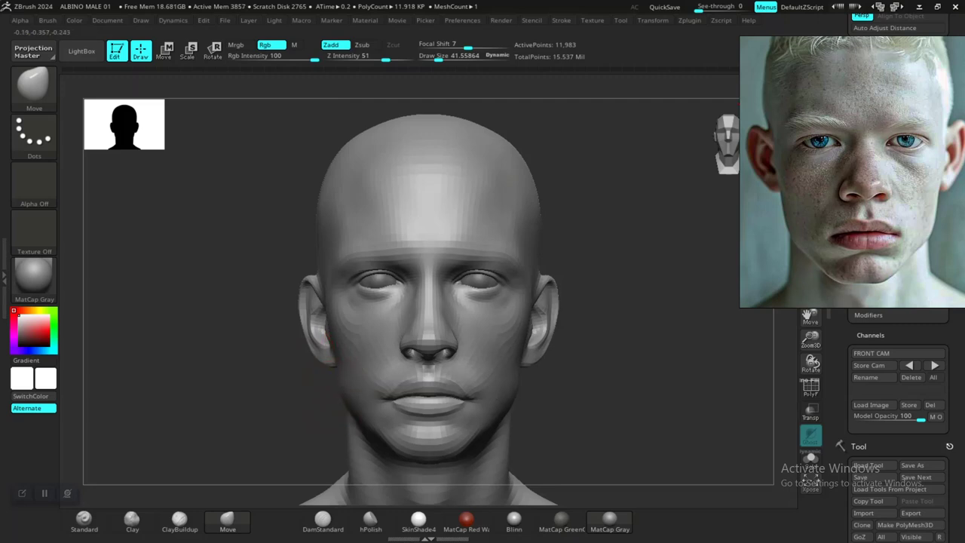
Reshape the rear of the jaw beneath the earlobe from a low three-quarter view with the Move brush.
{"action": "mouse_move", "coordinate": [605, 416]}
{"action": "left_mouse_down", "text": "alt"}
{"action": "mouse_move", "coordinate": [596, 388]}
{"action": "mouse_move", "coordinate": [528, 369]}
{"action": "mouse_move", "coordinate": [500, 374]}
{"action": "mouse_move", "coordinate": [589, 401]}
{"action": "mouse_move", "coordinate": [570, 373]}
{"action": "mouse_move", "coordinate": [593, 388]}
{"action": "mouse_move", "coordinate": [576, 426]}
{"action": "left_mouse_up", "text": "alt"}
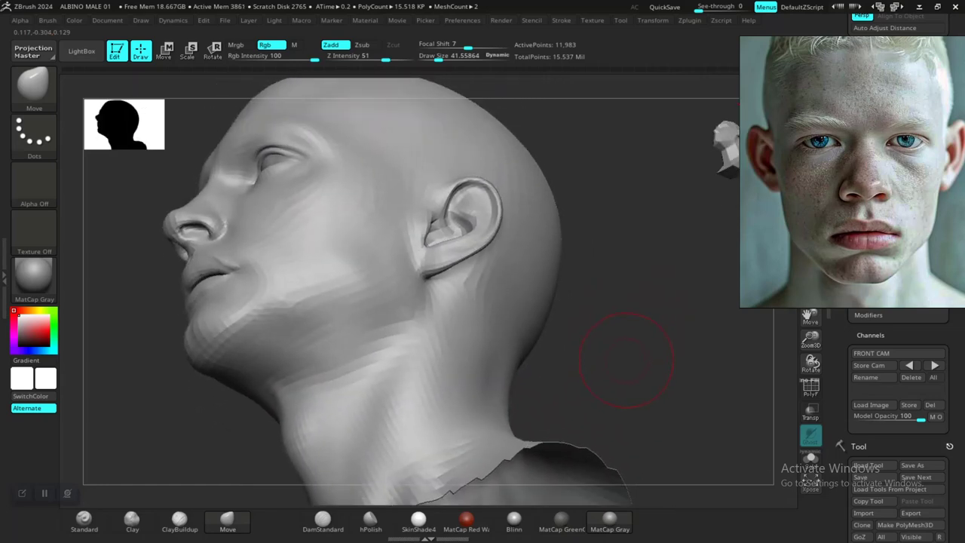
{"action": "left_click_drag", "start_coordinate": [620, 355], "coordinate": [614, 377], "text": "shift"}
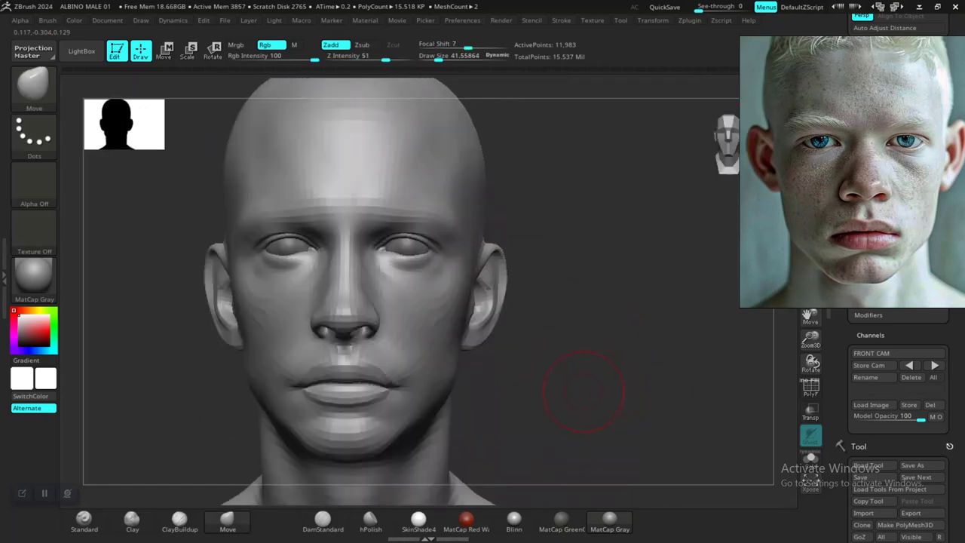
{"action": "mouse_move", "coordinate": [592, 340]}
{"action": "left_mouse_down"}
{"action": "mouse_move", "coordinate": [586, 355]}
{"action": "mouse_move", "coordinate": [579, 318]}
{"action": "mouse_move", "coordinate": [579, 329]}
{"action": "left_mouse_up"}
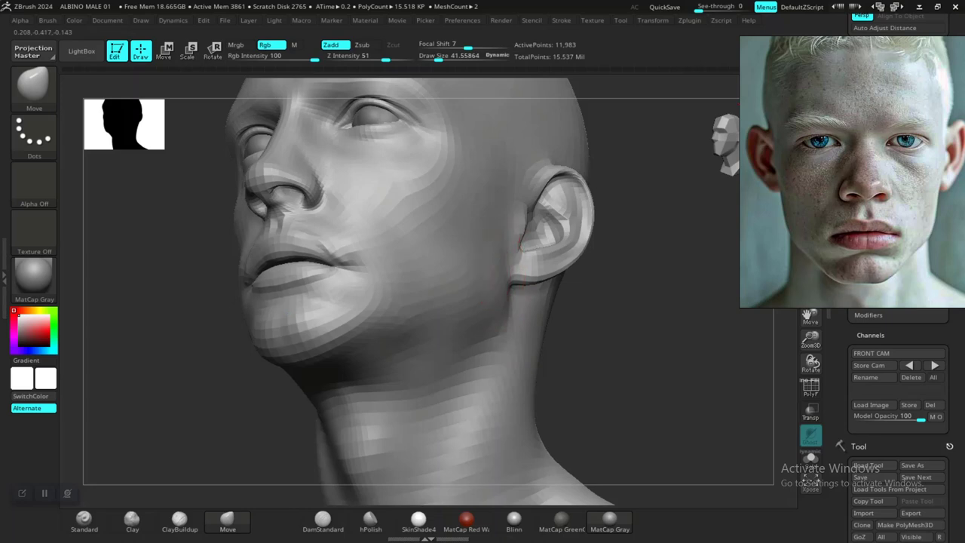
{"action": "left_click_drag", "start_coordinate": [504, 275], "coordinate": [504, 284]}
{"action": "left_click_drag", "start_coordinate": [614, 306], "coordinate": [493, 315]}
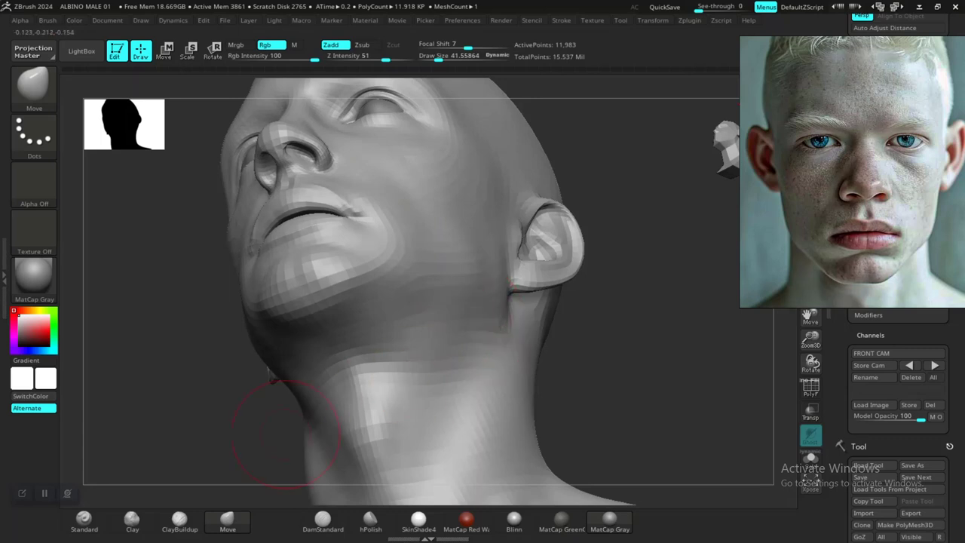
Sculpt the jawline from the earlobe toward the neck with the Standard brush and smooth the transition.
{"action": "left_click", "coordinate": [84, 518]}
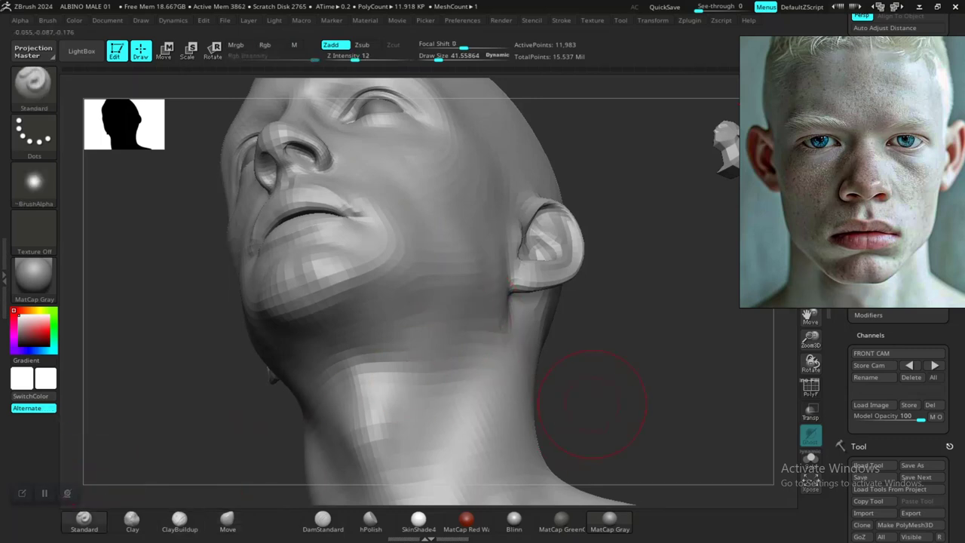
{"action": "left_click_drag", "start_coordinate": [571, 383], "coordinate": [532, 355]}
{"action": "mouse_move", "coordinate": [519, 296]}
{"action": "left_mouse_down"}
{"action": "mouse_move", "coordinate": [475, 313]}
{"action": "mouse_move", "coordinate": [440, 307]}
{"action": "mouse_move", "coordinate": [475, 320]}
{"action": "mouse_move", "coordinate": [463, 329]}
{"action": "left_mouse_up"}
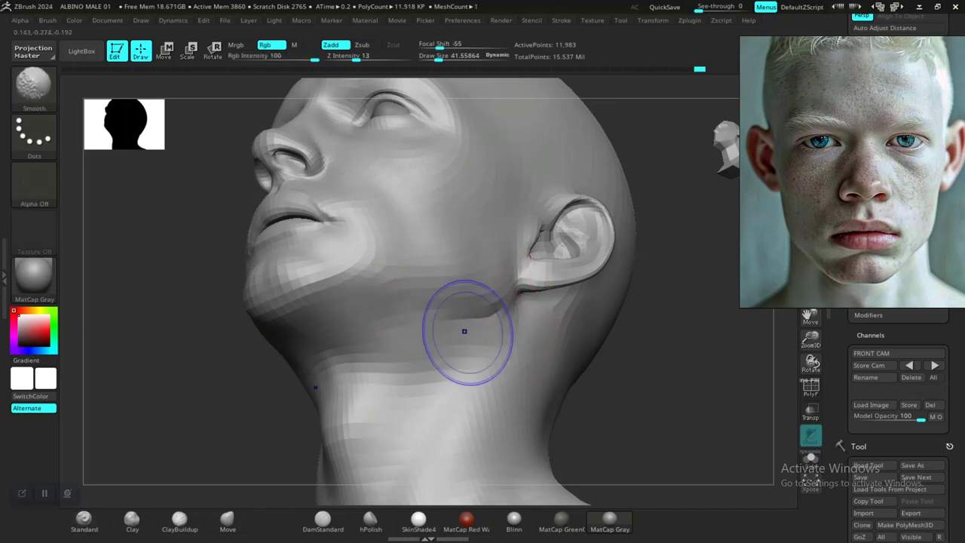
Define the jaw corner just below the earlobe with the Standard brush, undoing an unwanted stroke and smoothing the crease.
{"action": "key", "text": "f"}
{"action": "left_click_drag", "start_coordinate": [656, 456], "coordinate": [716, 471]}
{"action": "left_click_drag", "start_coordinate": [586, 383], "coordinate": [571, 457], "text": "alt"}
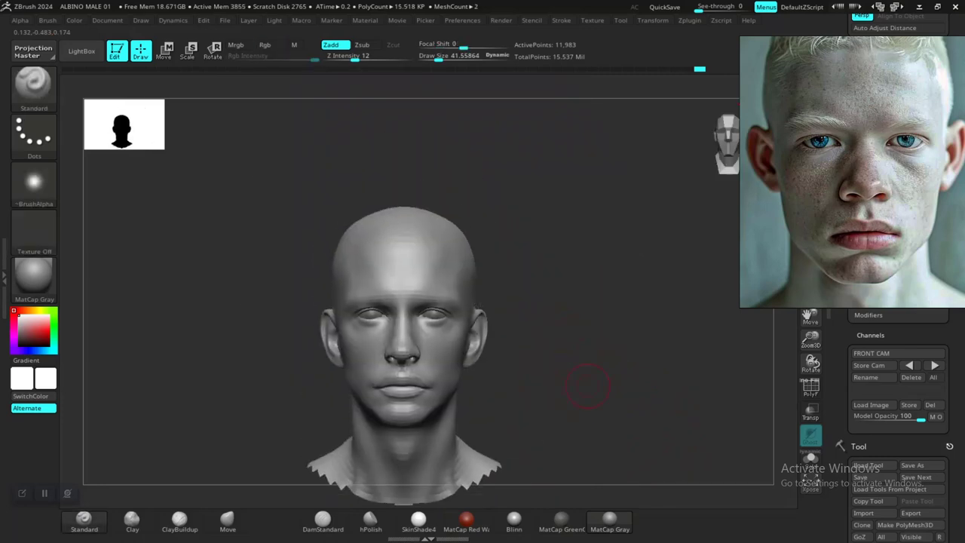
{"action": "left_click_drag", "start_coordinate": [656, 415], "coordinate": [603, 438]}
{"action": "left_click_drag", "start_coordinate": [615, 368], "coordinate": [596, 424], "text": "alt"}
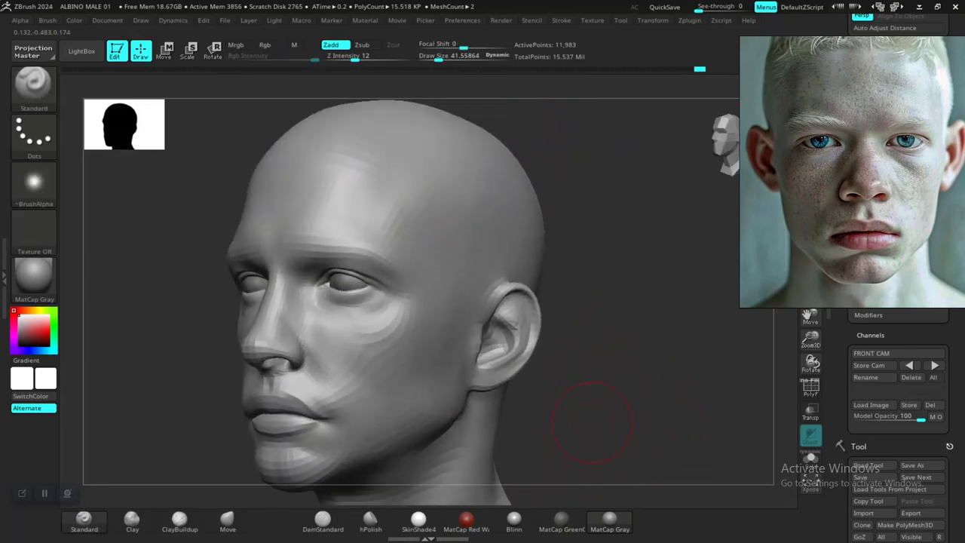
{"action": "mouse_move", "coordinate": [585, 384]}
{"action": "left_mouse_down", "text": "alt"}
{"action": "mouse_move", "coordinate": [601, 439]}
{"action": "mouse_move", "coordinate": [498, 415]}
{"action": "left_mouse_up", "text": "alt"}
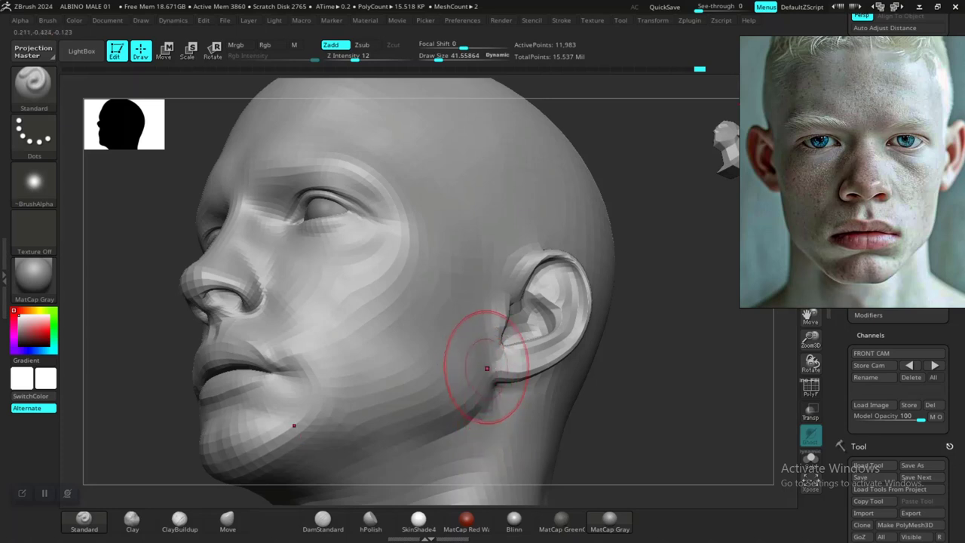
{"action": "key", "text": "ctrl"}
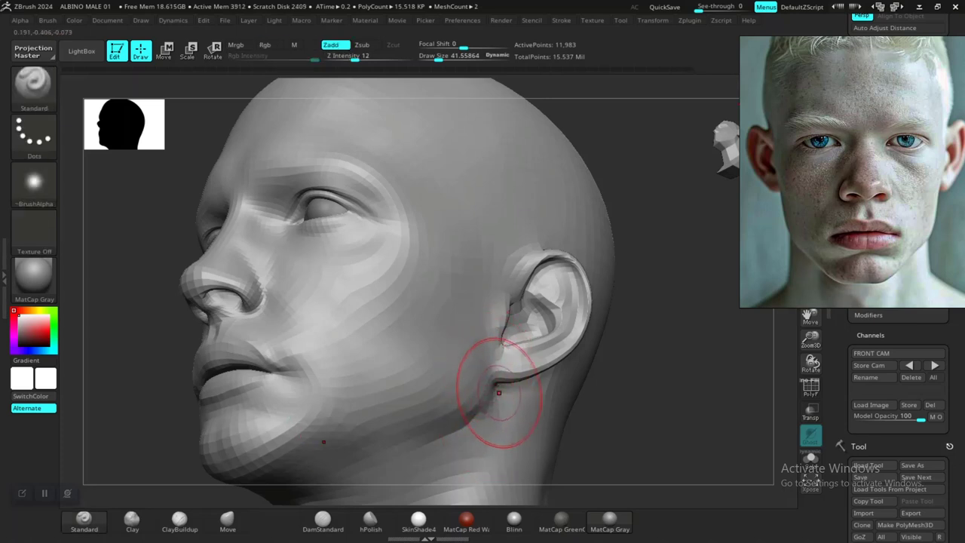
{"action": "left_click_drag", "start_coordinate": [489, 405], "coordinate": [467, 420]}
{"action": "key", "text": "ctrl+z"}
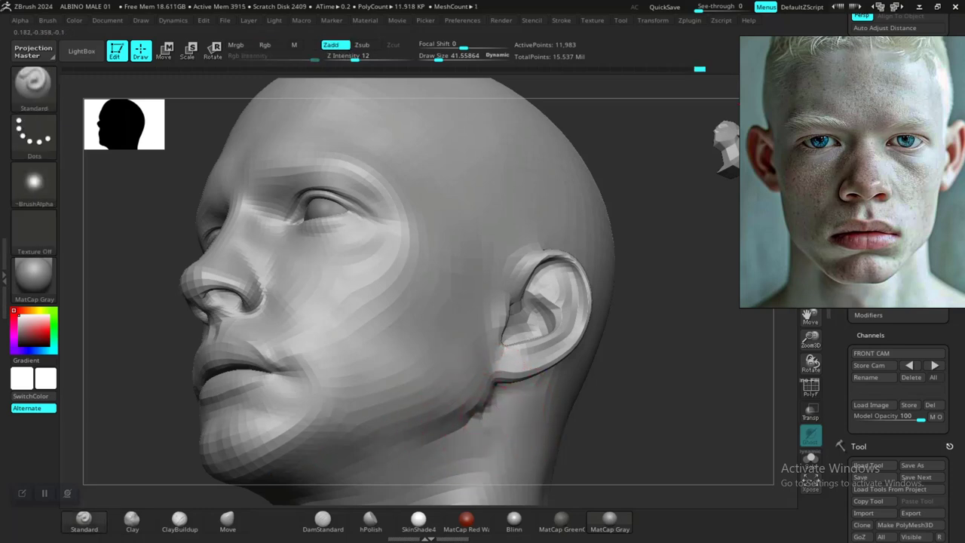
{"action": "key", "text": "shift"}
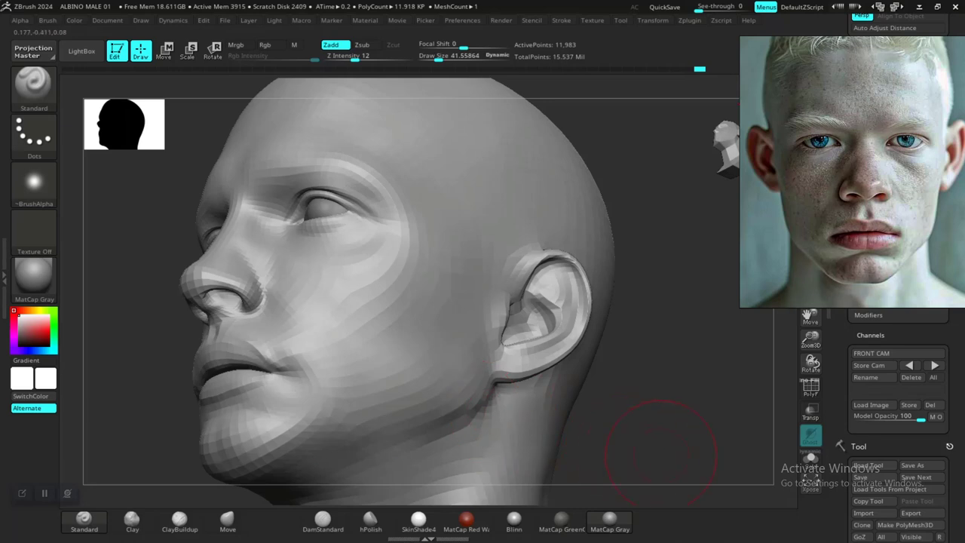
Enlarge the Standard brush's draw size to about 65 and return to the stored FRONT CAM view.
{"action": "mouse_move", "coordinate": [659, 455]}
{"action": "left_mouse_down", "text": "alt"}
{"action": "mouse_move", "coordinate": [596, 410]}
{"action": "mouse_move", "coordinate": [601, 421]}
{"action": "mouse_move", "coordinate": [560, 401]}
{"action": "mouse_move", "coordinate": [571, 380]}
{"action": "mouse_move", "coordinate": [597, 411]}
{"action": "mouse_move", "coordinate": [576, 400]}
{"action": "mouse_move", "coordinate": [581, 393]}
{"action": "mouse_move", "coordinate": [584, 417]}
{"action": "mouse_move", "coordinate": [570, 409]}
{"action": "mouse_move", "coordinate": [623, 392]}
{"action": "mouse_move", "coordinate": [612, 409]}
{"action": "left_mouse_up", "text": "alt"}
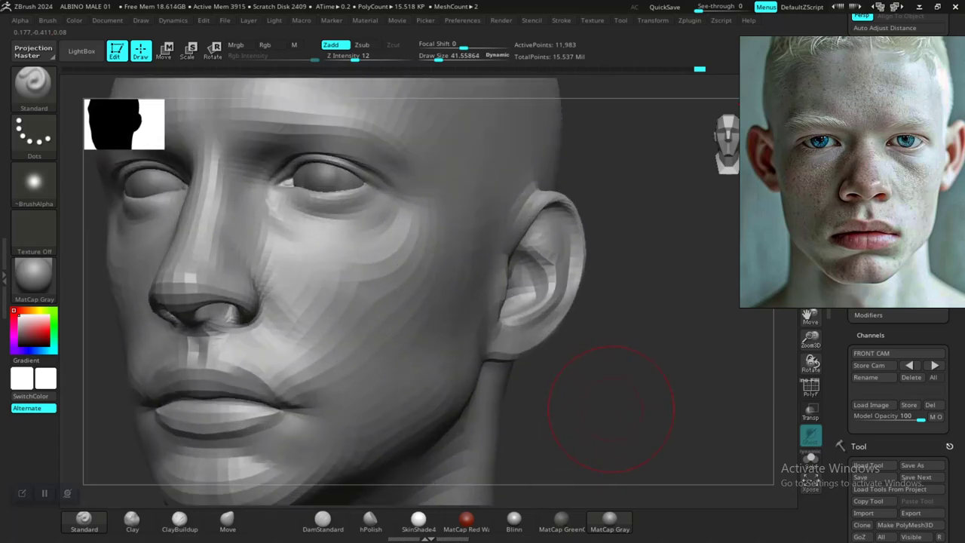
{"action": "key", "text": "space"}
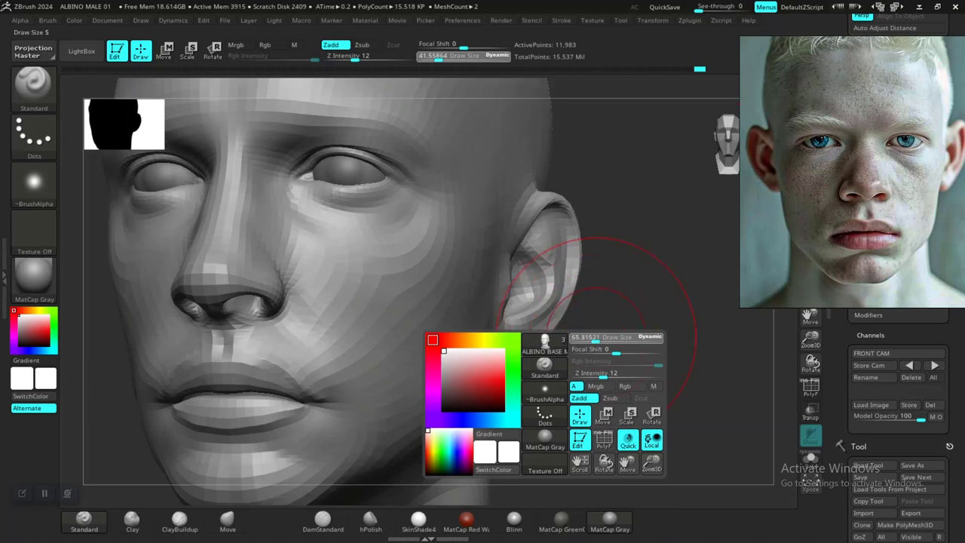
{"action": "mouse_move", "coordinate": [603, 385]}
{"action": "left_mouse_down"}
{"action": "mouse_move", "coordinate": [590, 392]}
{"action": "mouse_move", "coordinate": [631, 369]}
{"action": "left_mouse_up"}
{"action": "key", "text": "f"}
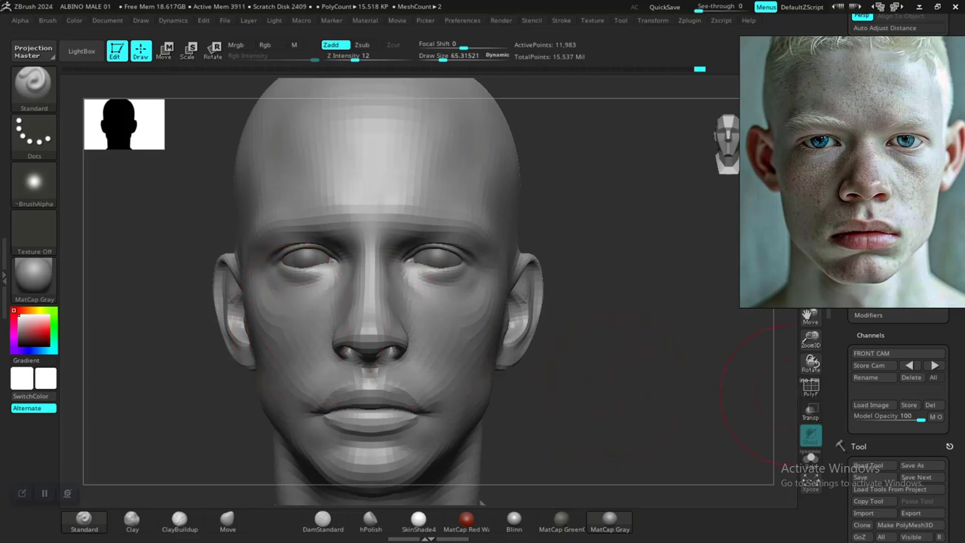
{"action": "key", "text": "f"}
{"action": "right_click_drag", "start_coordinate": [528, 363], "coordinate": [527, 399], "text": "ctrl"}
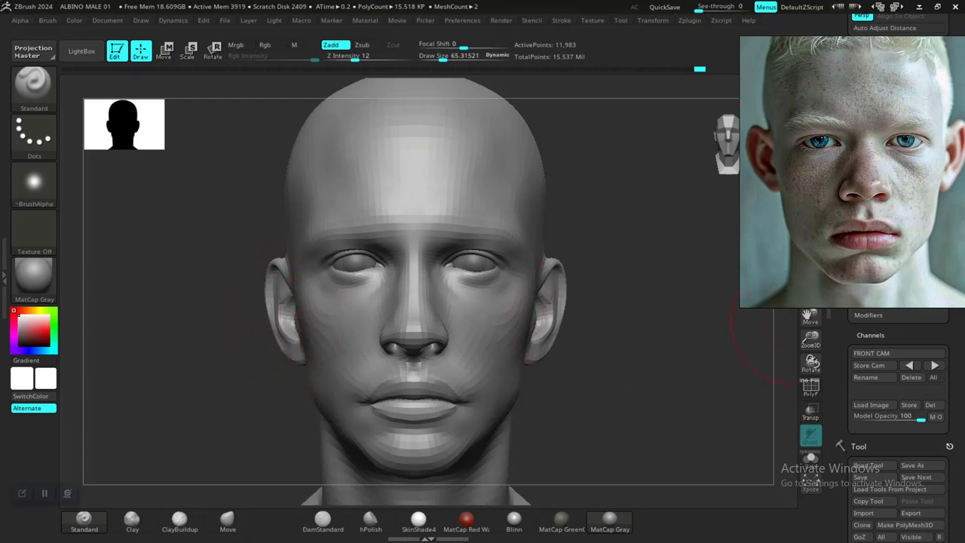
{"action": "left_click", "coordinate": [935, 365]}
Compare the front view of the sculpted cheeks and jawline with the reference portrait by toggling the reference image.
{"action": "key", "text": "shift+z"}
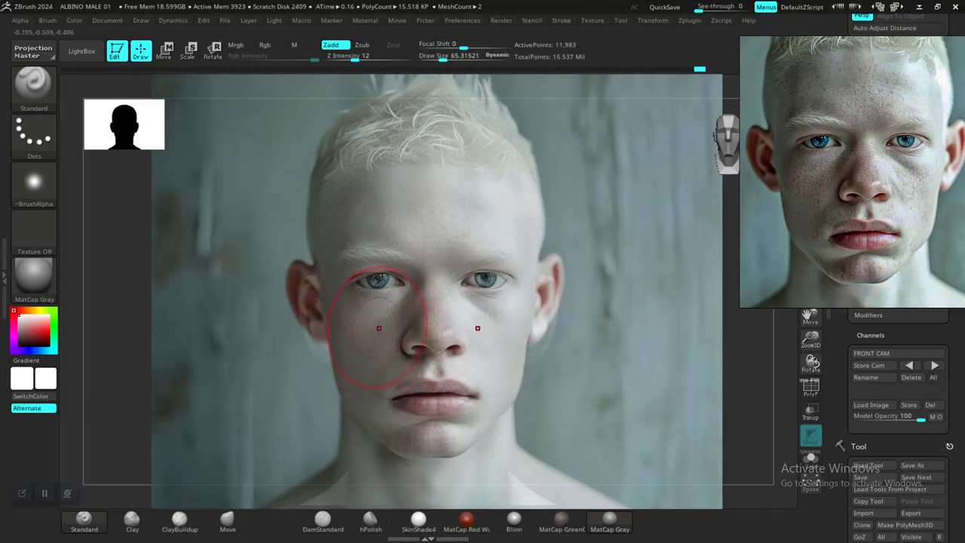
{"action": "key", "text": "shift+z"}
{"action": "key", "text": "shift+z"}
{"action": "key", "text": "shift+z"}
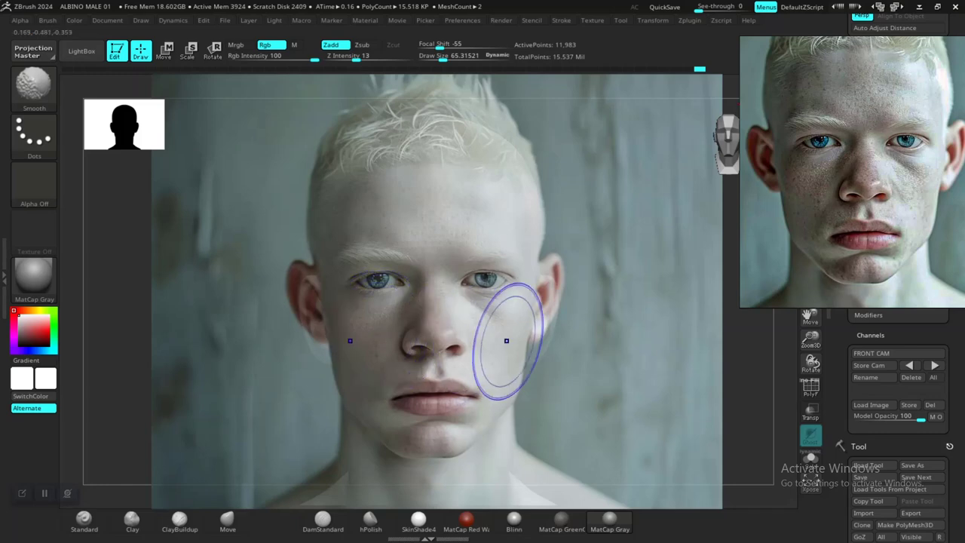
{"action": "key", "text": "shift+z"}
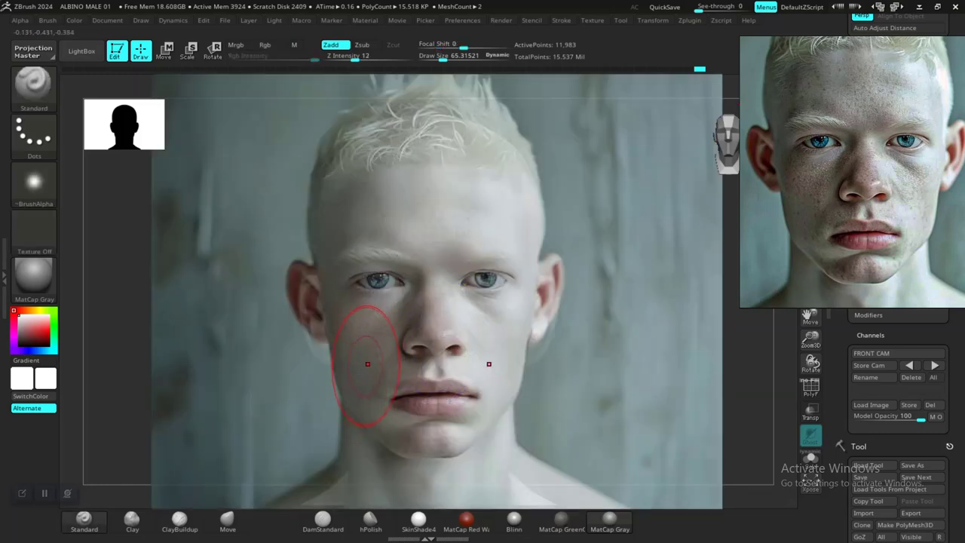
{"action": "key", "text": "space"}
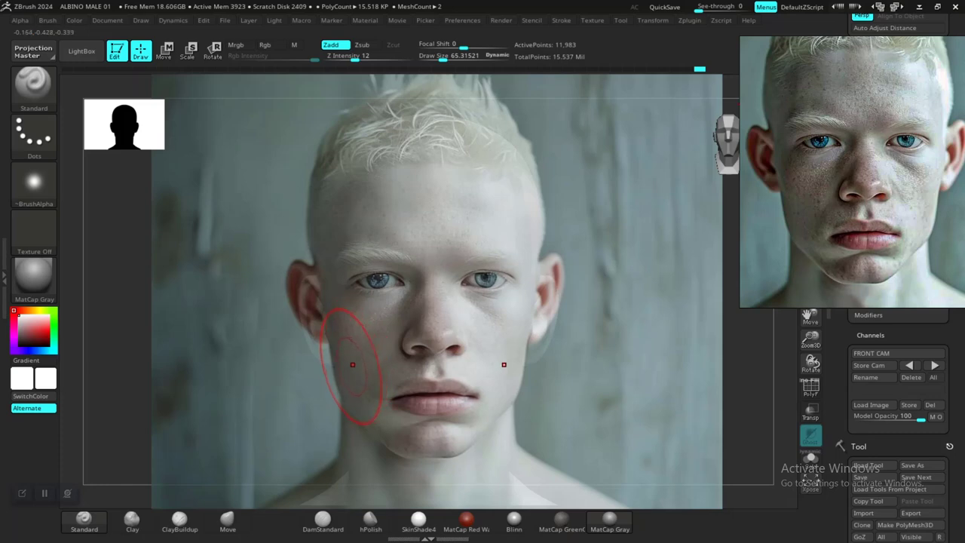
{"action": "key", "text": "shift"}
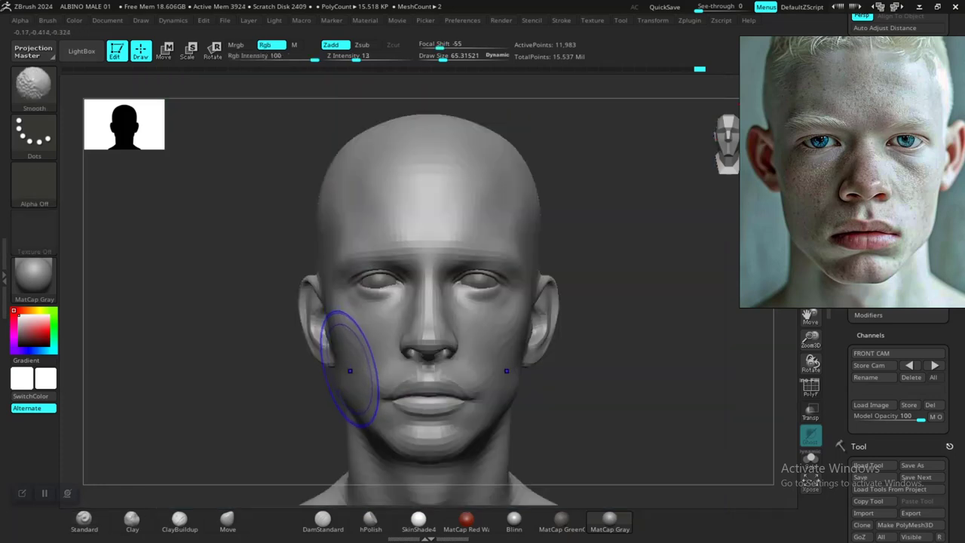
{"action": "key", "text": "shift+z"}
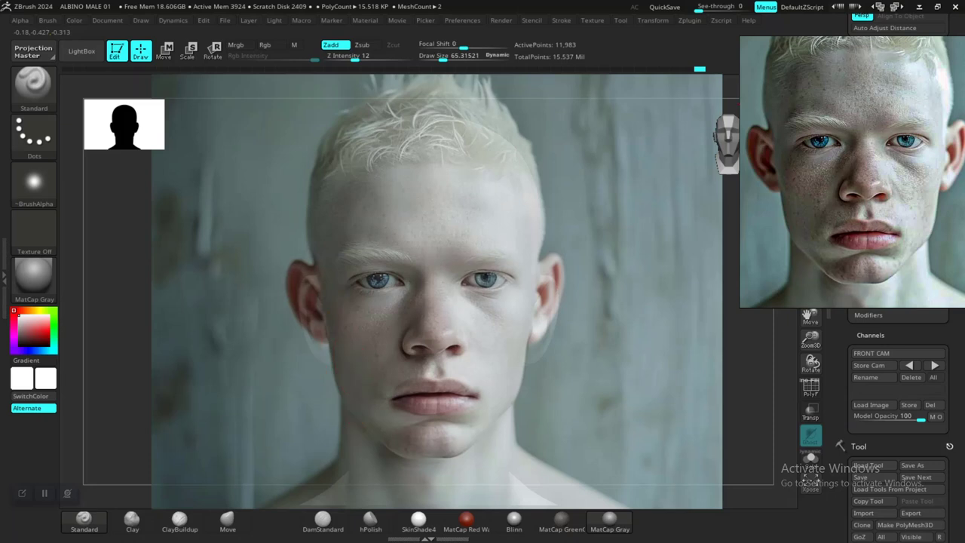
{"action": "key", "text": "shift+z"}
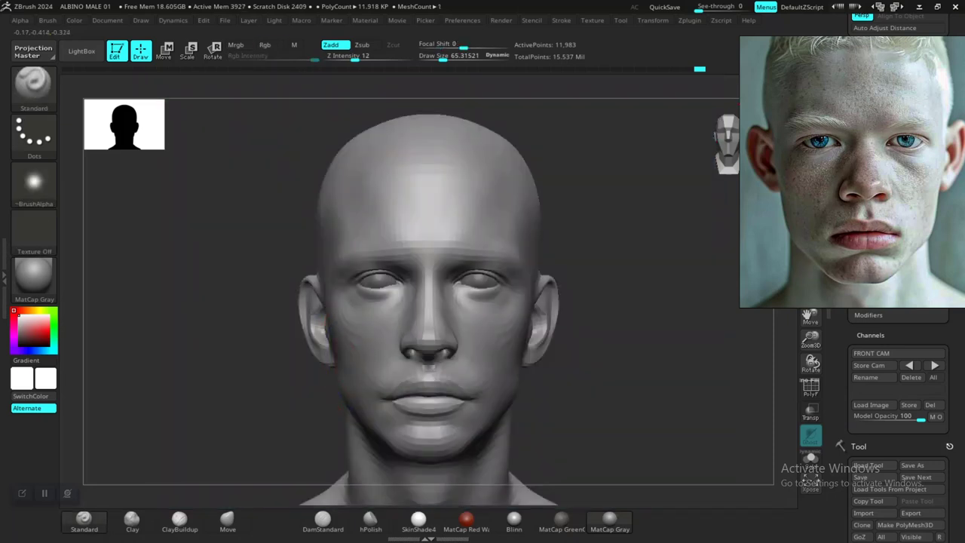
Adjust the side of the face below the ears with the Move brush, using the reference portrait as a guide.
{"action": "key", "text": "ctrl"}
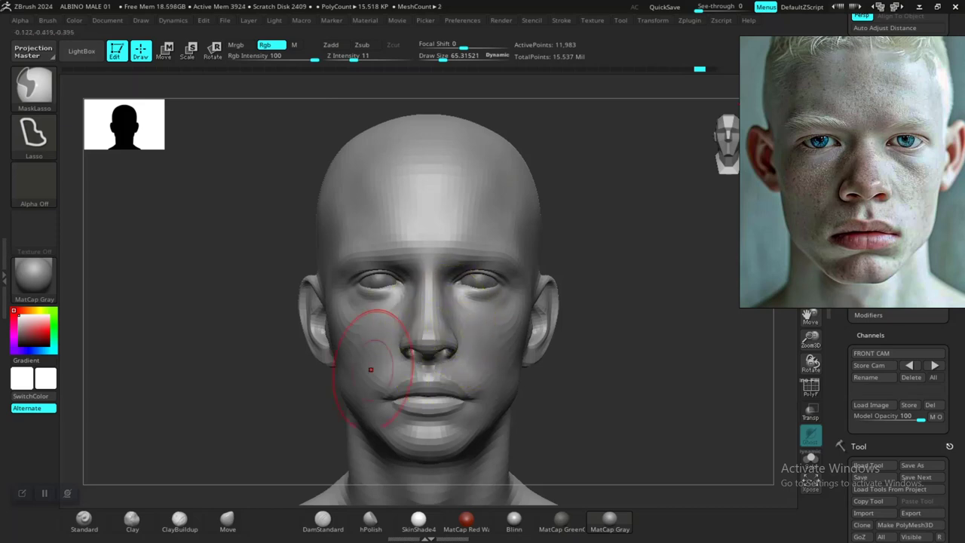
{"action": "left_click", "coordinate": [227, 521]}
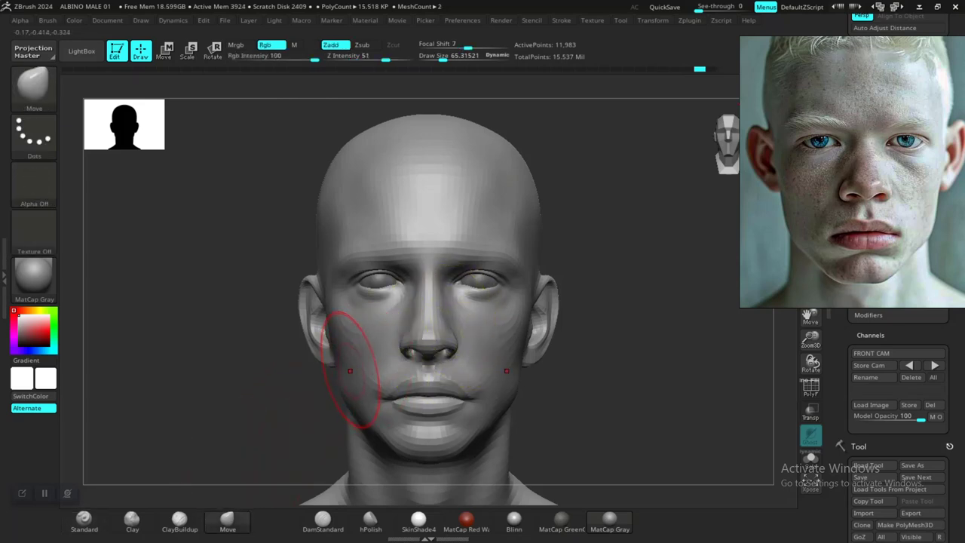
{"action": "key", "text": "shift+z"}
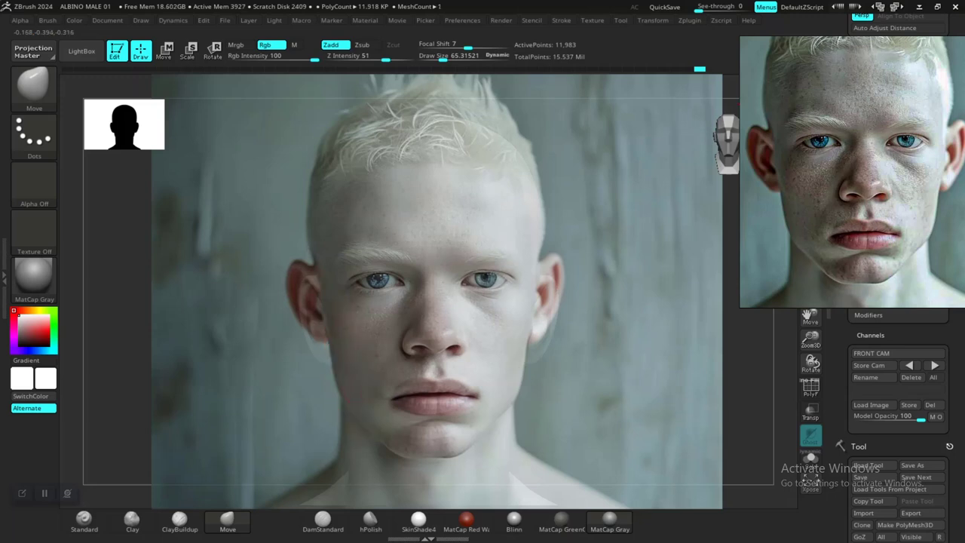
{"action": "key", "text": "shift+z"}
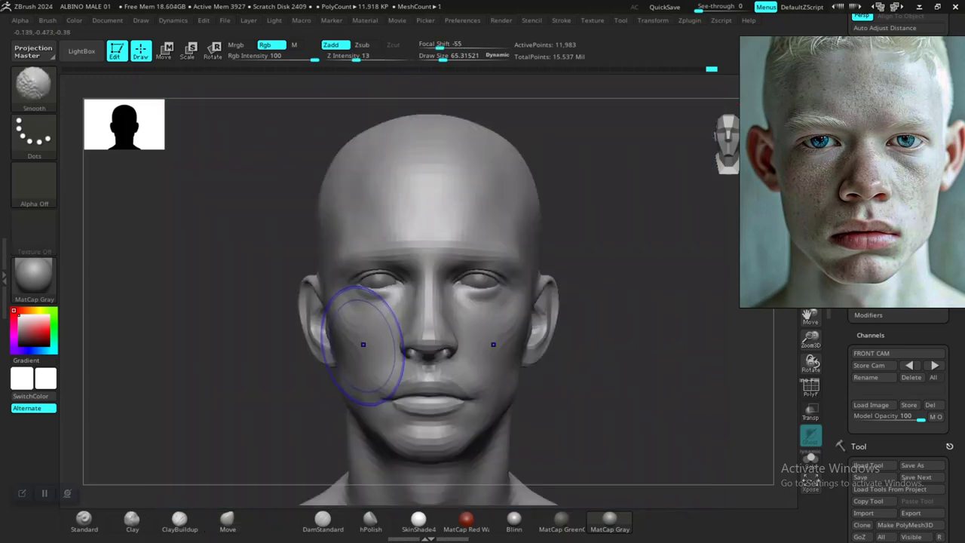
Check the cheeks, jaw, nose and mouth against the reference portrait by repeatedly switching between the sculpt and the photo.
{"action": "key", "text": "shift+z"}
{"action": "key", "text": "shift+z"}
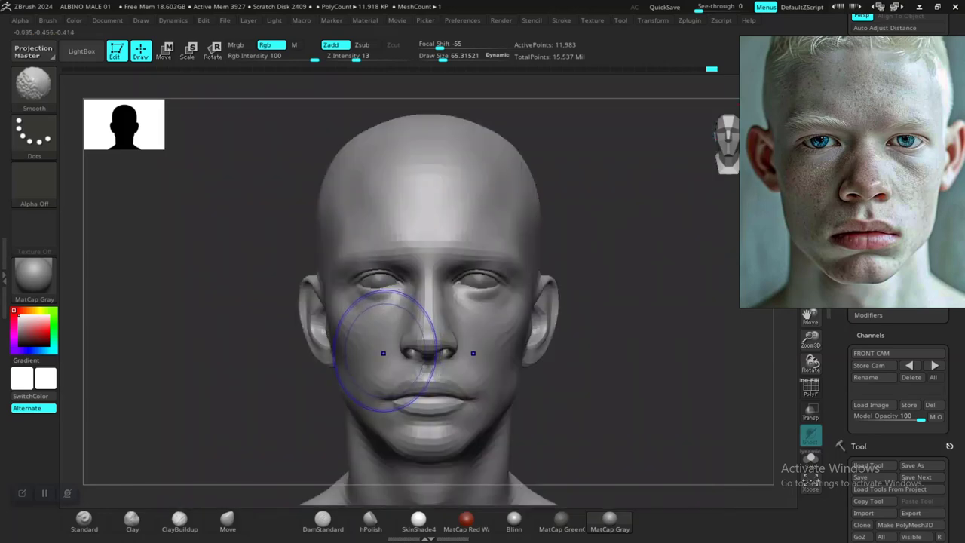
{"action": "key", "text": "shift+z"}
{"action": "key", "text": "shift+z"}
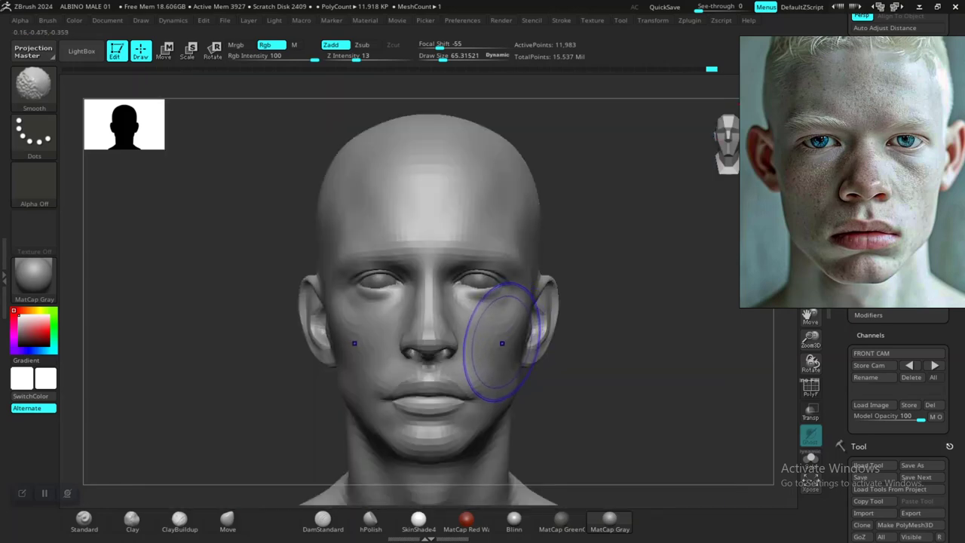
{"action": "key", "text": "shift+z"}
{"action": "key", "text": "shift+z"}
{"action": "key", "text": "shift+z"}
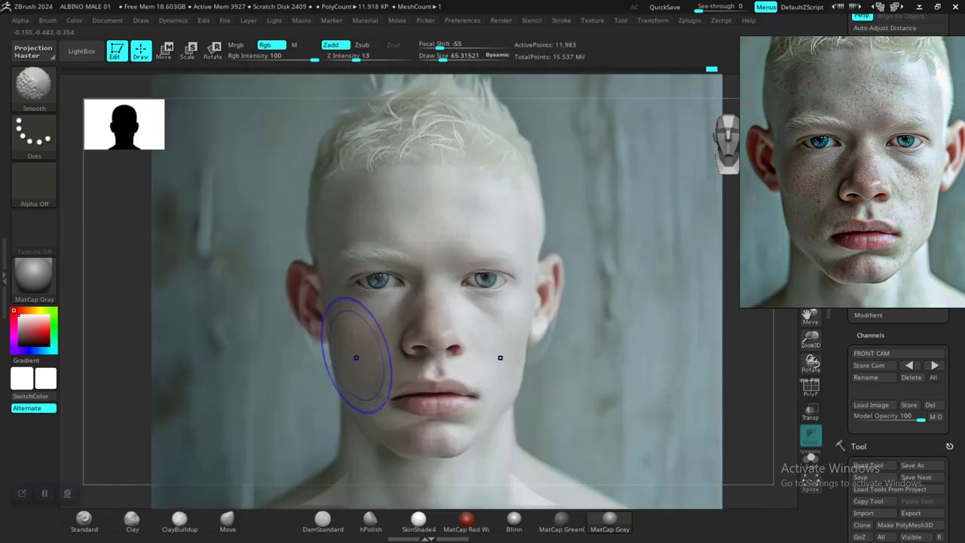
{"action": "key", "text": "shift+z"}
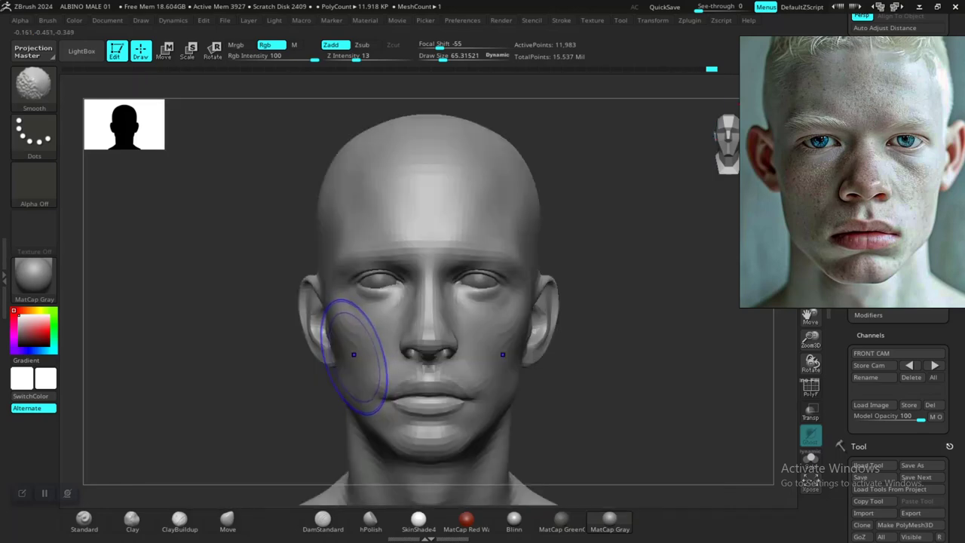
{"action": "key", "text": "shift+z"}
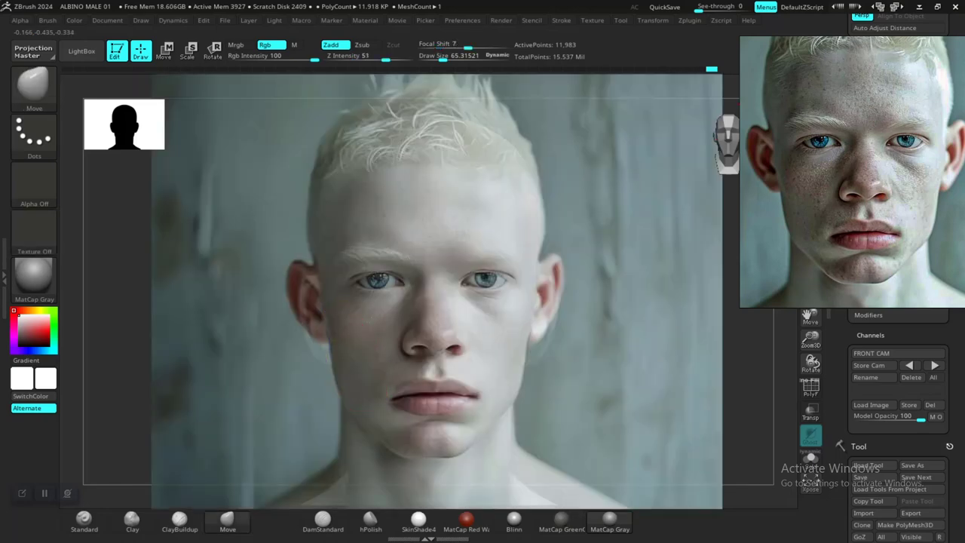
{"action": "key", "text": "shift+z"}
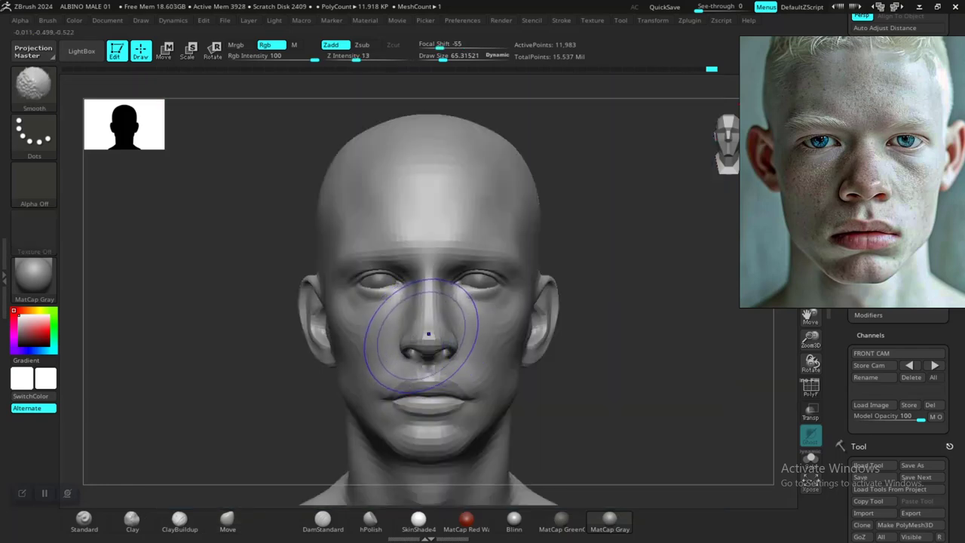
{"action": "key", "text": "shift+z"}
{"action": "key", "text": "shift+z"}
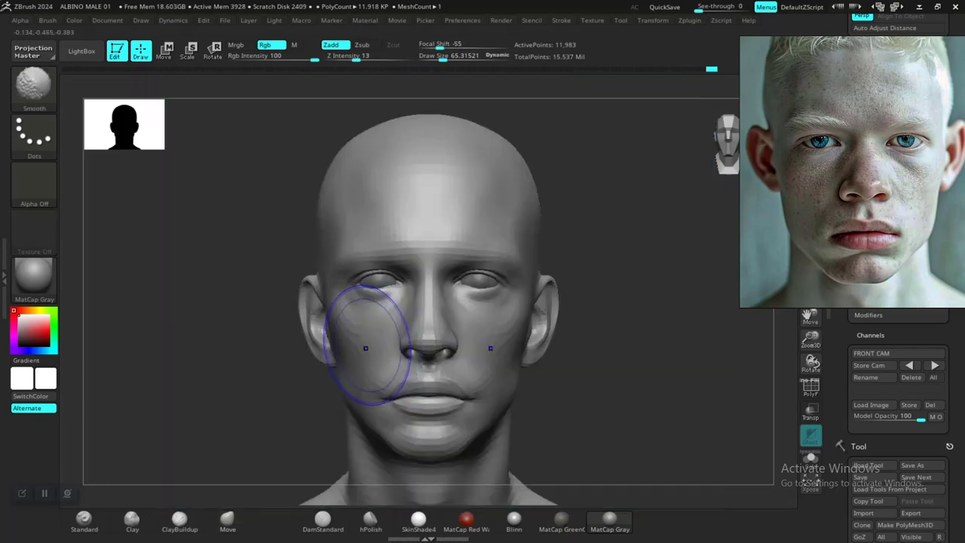
{"action": "key", "text": "shift+z"}
{"action": "key", "text": "shift+z"}
{"action": "key", "text": "shift+z"}
{"action": "key", "text": "shift+z"}
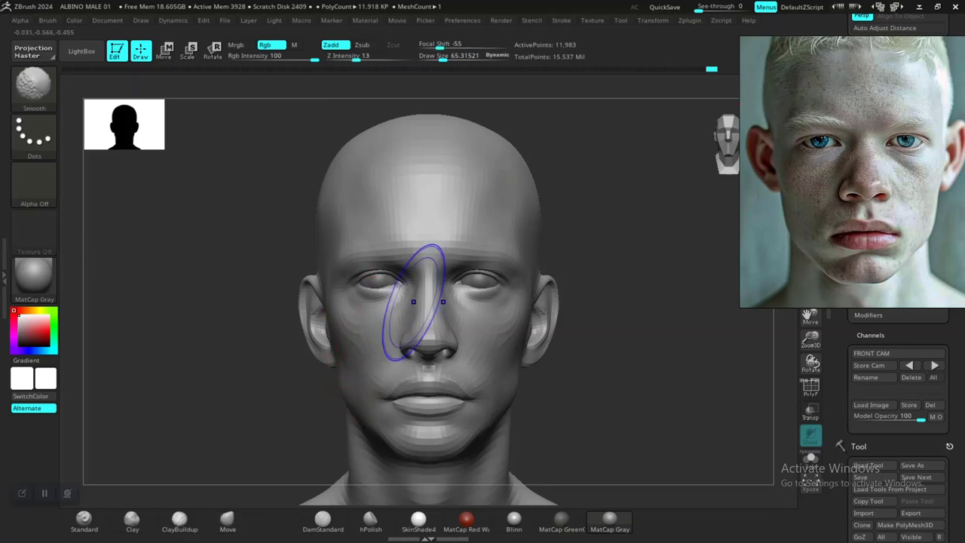
{"action": "key", "text": "shift+z"}
{"action": "key", "text": "shift+z"}
{"action": "key", "text": "shift+z"}
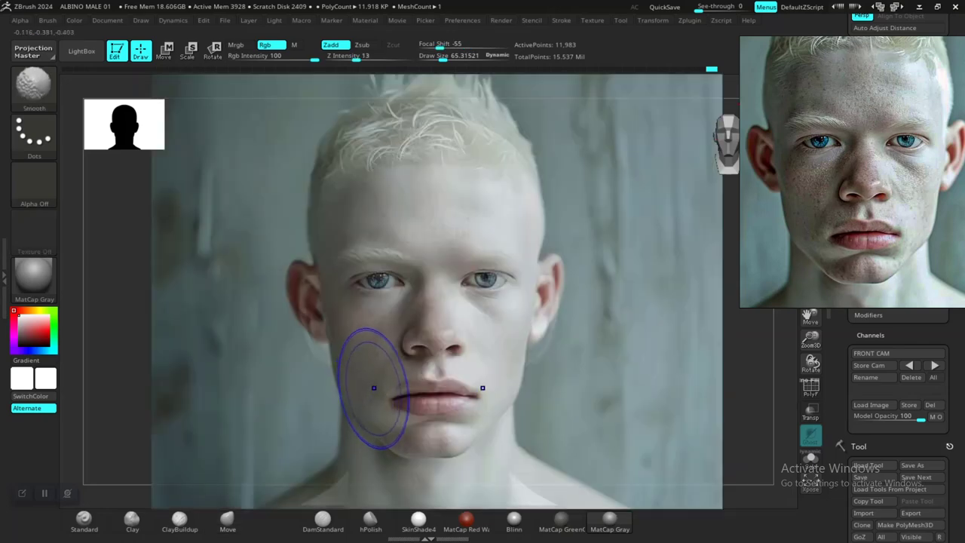
{"action": "key", "text": "shift+z"}
{"action": "key", "text": "shift+z"}
{"action": "key", "text": "shift+z"}
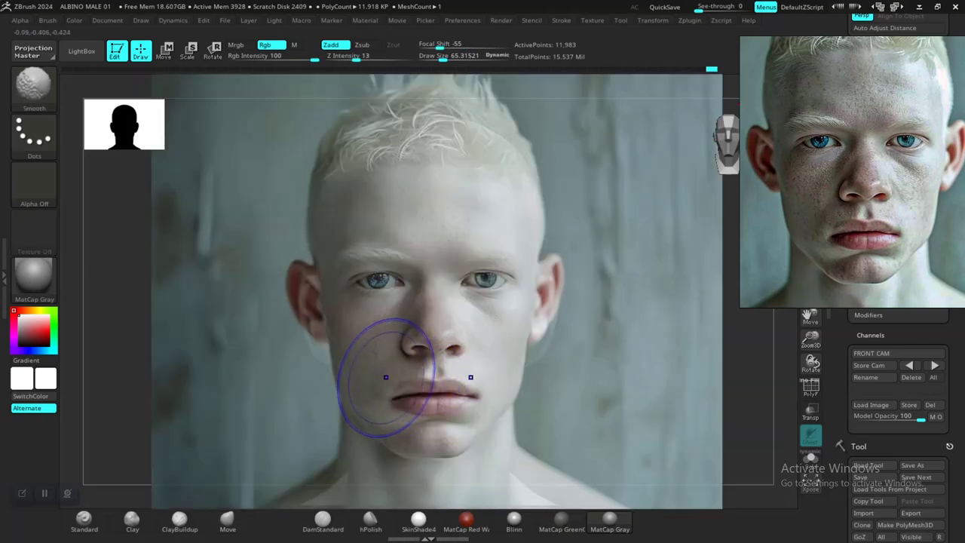
{"action": "key", "text": "shift+z"}
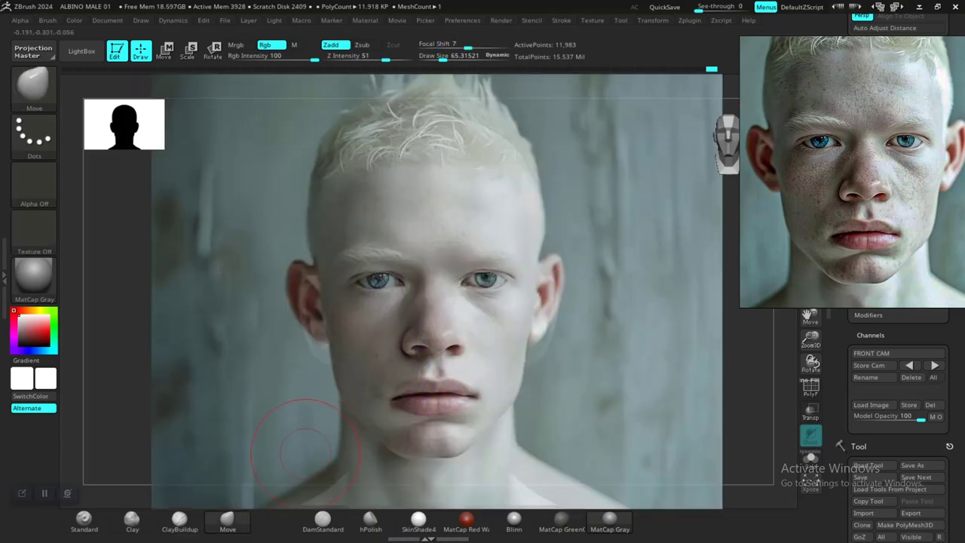
Choose the DamStandard brush and examine the nose and ear placement against the reference portrait.
{"action": "left_click", "coordinate": [324, 519]}
{"action": "key", "text": "shift+z"}
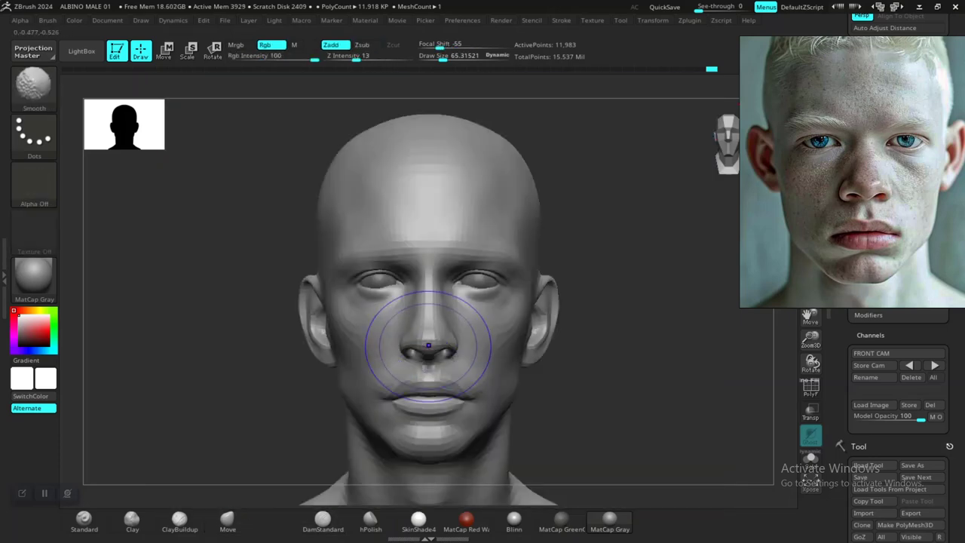
{"action": "key", "text": "shift+z"}
{"action": "key", "text": "shift+z"}
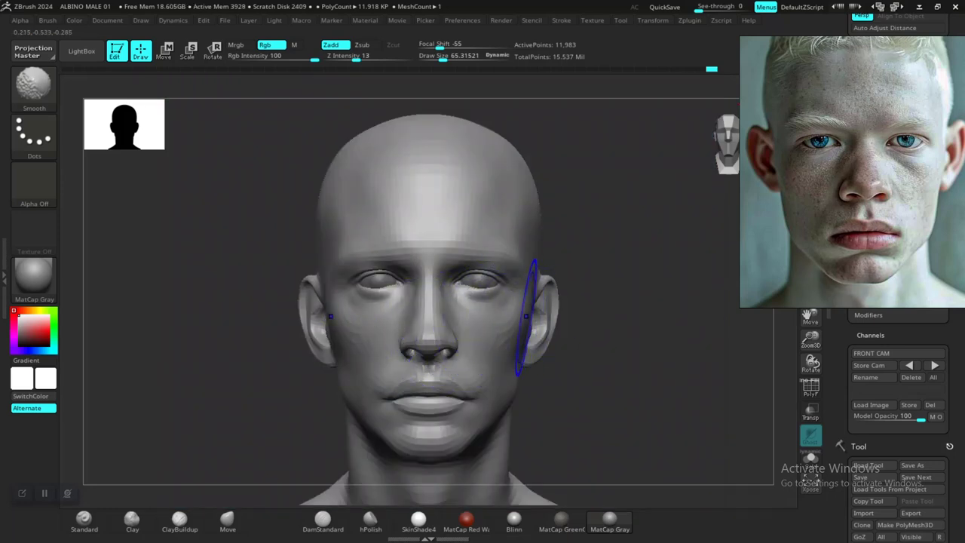
{"action": "key", "text": "shift+z"}
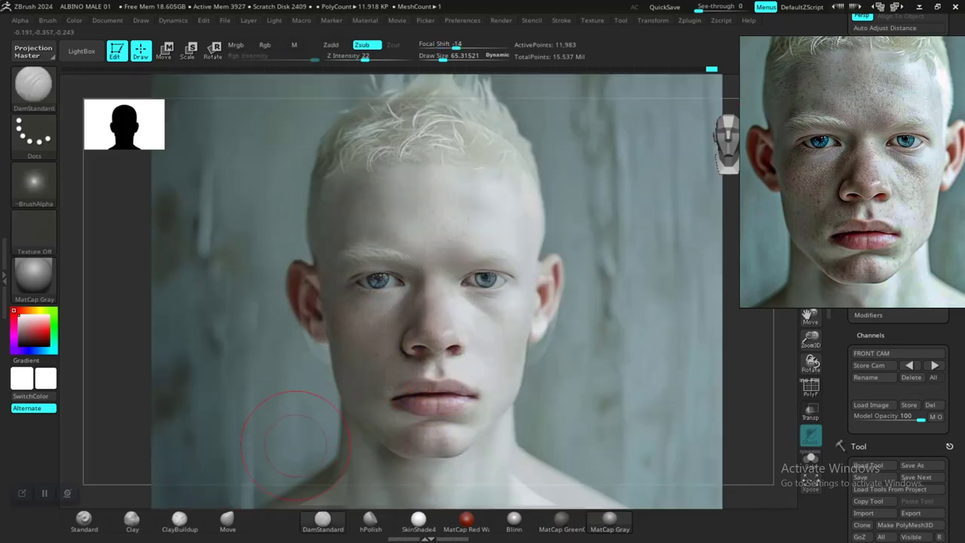
{"action": "key", "text": "shift+z"}
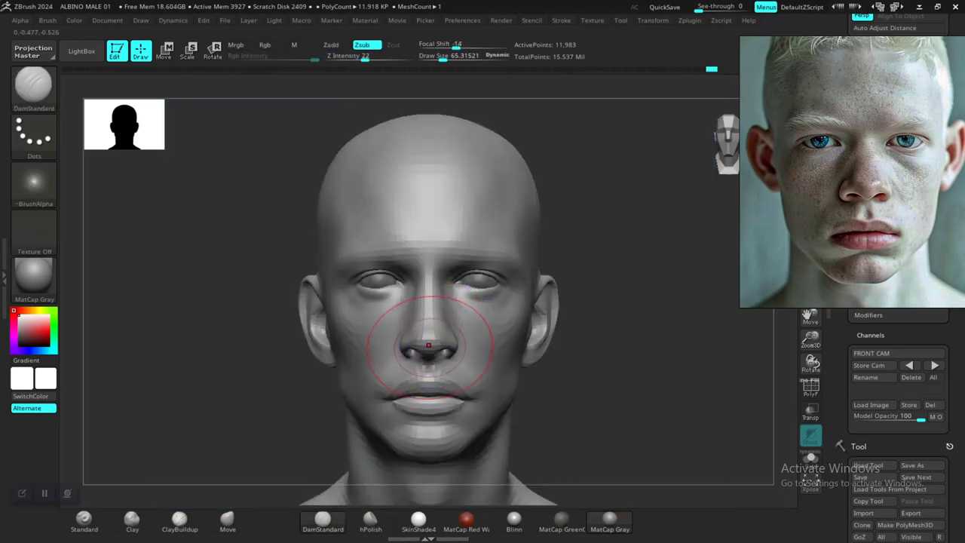
{"action": "key", "text": "shift+z"}
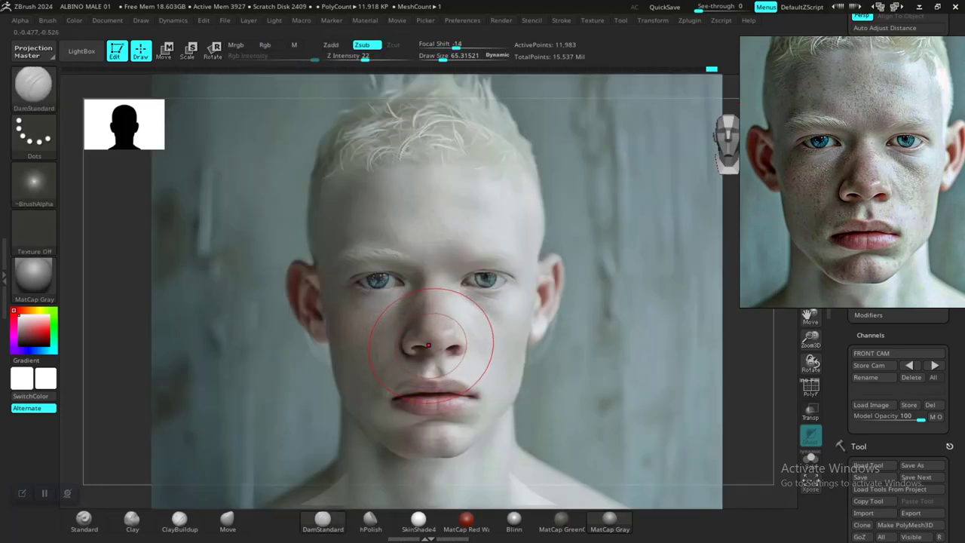
{"action": "key", "text": "shift+z"}
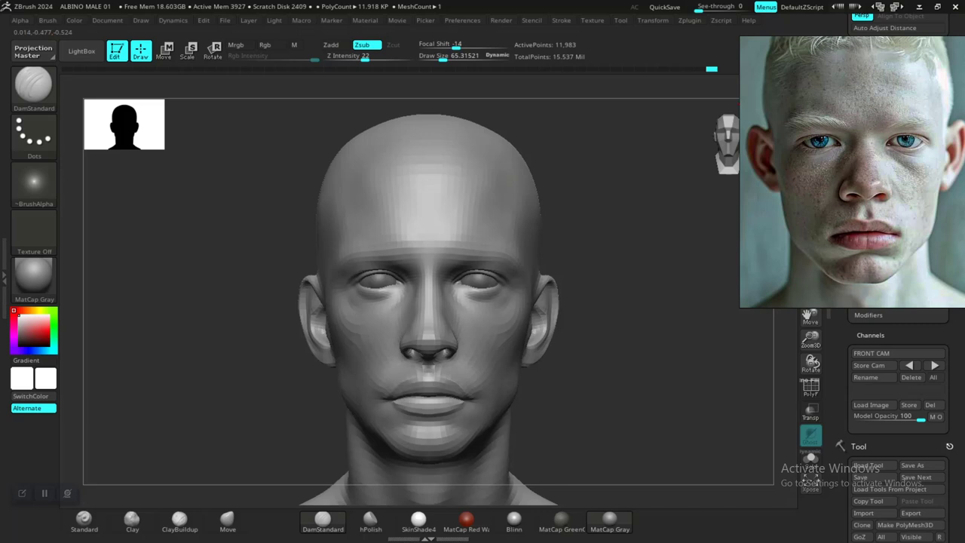
Refine the lower cheeks with the Move brush and inspect the face from a three-quarter view.
{"action": "left_click", "coordinate": [227, 518]}
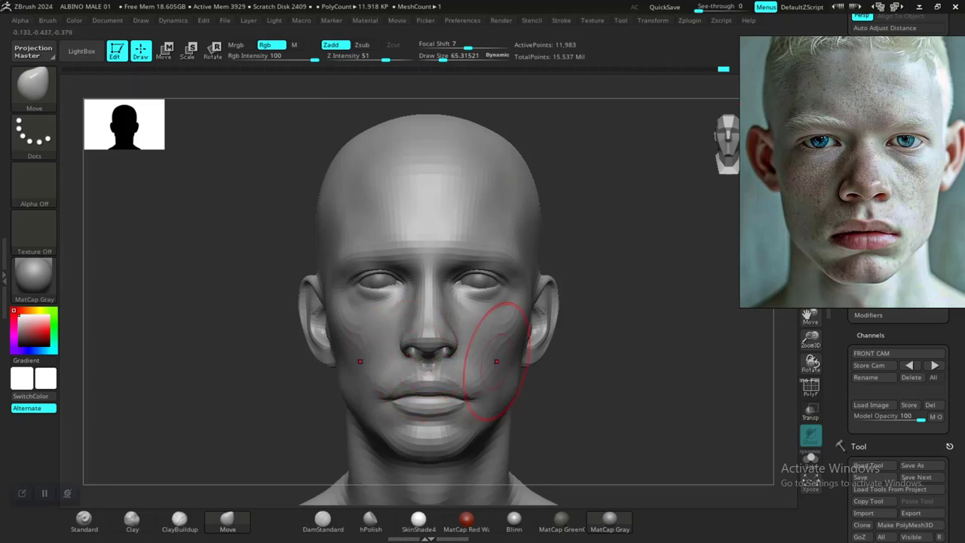
{"action": "mouse_move", "coordinate": [607, 377]}
{"action": "left_mouse_down"}
{"action": "mouse_move", "coordinate": [453, 369]}
{"action": "mouse_move", "coordinate": [479, 371]}
{"action": "mouse_move", "coordinate": [464, 369]}
{"action": "left_mouse_up"}
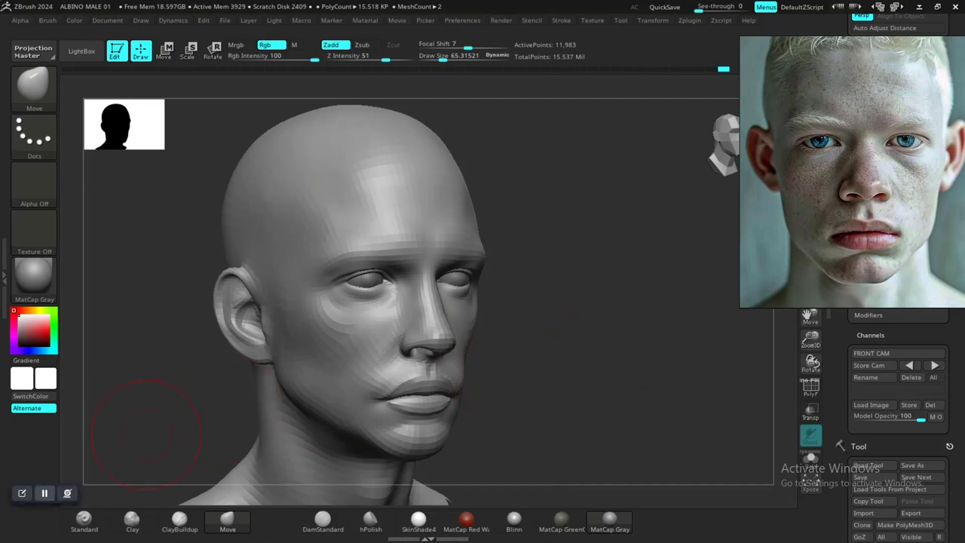
{"action": "left_click_drag", "start_coordinate": [146, 432], "coordinate": [164, 445]}
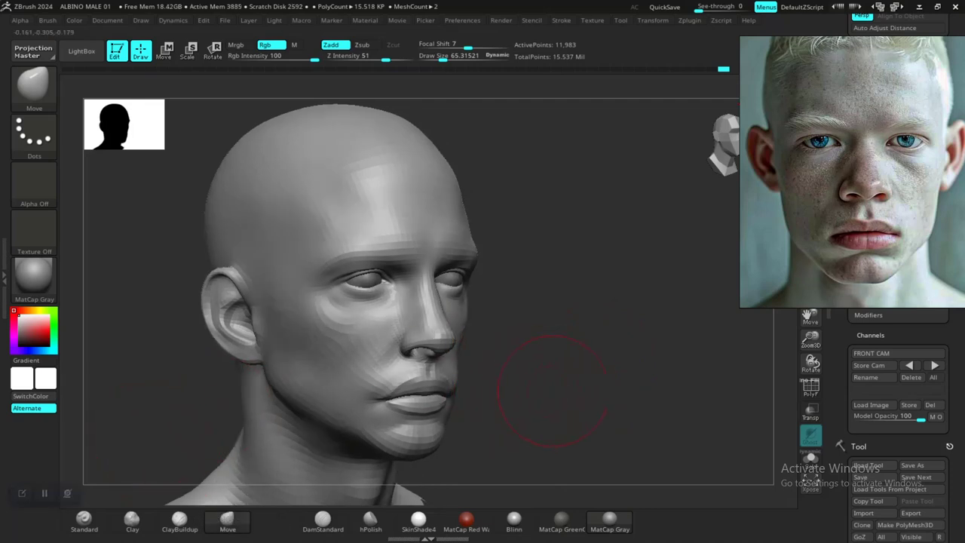
Open up the nostrils from an underside view with the Move brush at a draw size of about 15.
{"action": "mouse_move", "coordinate": [552, 391]}
{"action": "left_mouse_down"}
{"action": "mouse_move", "coordinate": [540, 388]}
{"action": "mouse_move", "coordinate": [592, 377]}
{"action": "left_mouse_up"}
{"action": "mouse_move", "coordinate": [528, 373]}
{"action": "left_mouse_down"}
{"action": "mouse_move", "coordinate": [519, 369]}
{"action": "mouse_move", "coordinate": [549, 379]}
{"action": "left_mouse_up"}
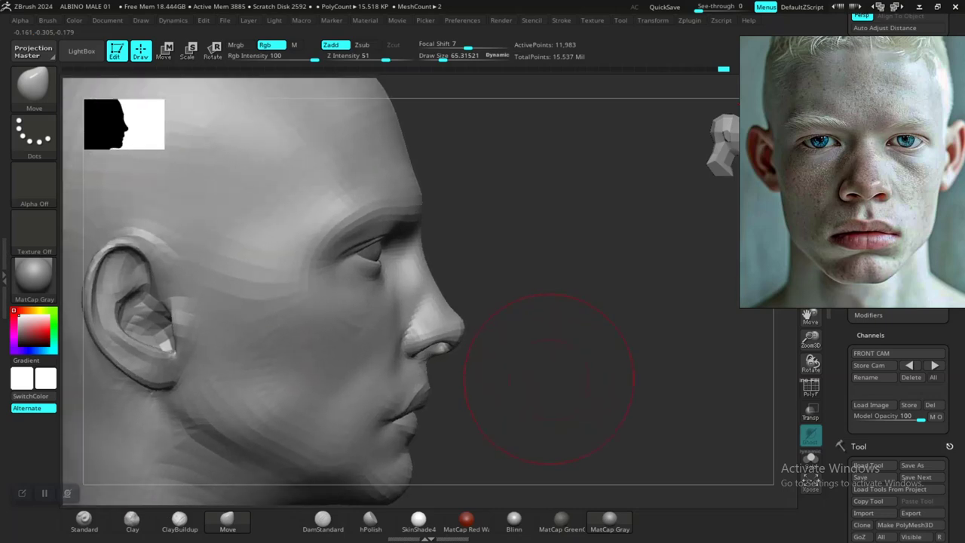
{"action": "key", "text": "space"}
{"action": "left_click_drag", "start_coordinate": [533, 346], "coordinate": [505, 317]}
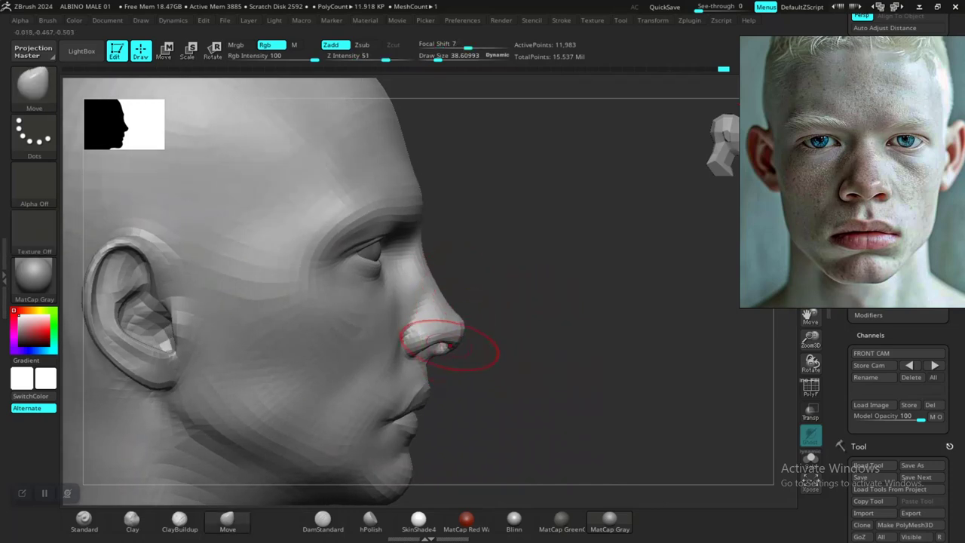
{"action": "mouse_move", "coordinate": [590, 395]}
{"action": "left_mouse_down"}
{"action": "mouse_move", "coordinate": [603, 371]}
{"action": "mouse_move", "coordinate": [579, 368]}
{"action": "mouse_move", "coordinate": [603, 370]}
{"action": "mouse_move", "coordinate": [548, 352]}
{"action": "mouse_move", "coordinate": [562, 302]}
{"action": "mouse_move", "coordinate": [549, 279]}
{"action": "mouse_move", "coordinate": [527, 310]}
{"action": "left_mouse_up"}
{"action": "key", "text": "space"}
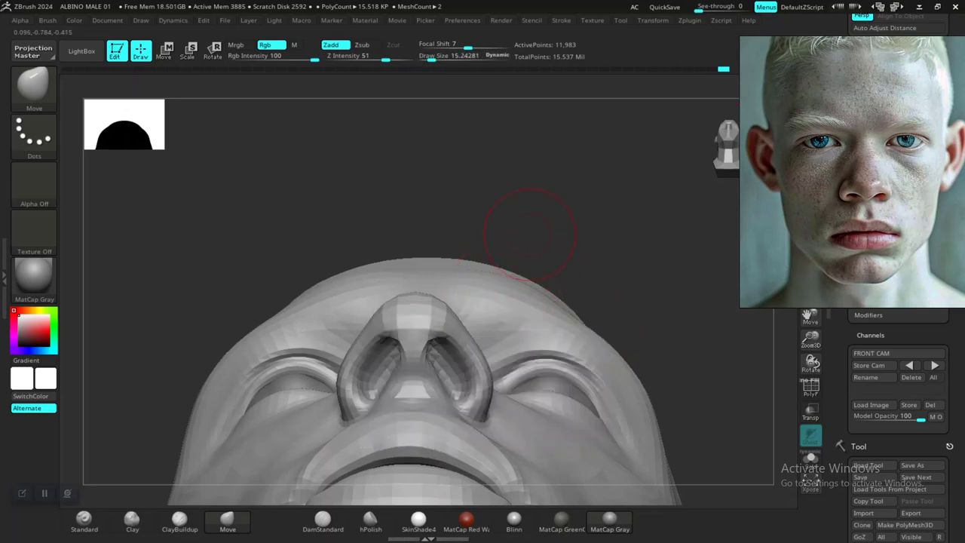
{"action": "left_click_drag", "start_coordinate": [530, 231], "coordinate": [519, 265], "text": "alt"}
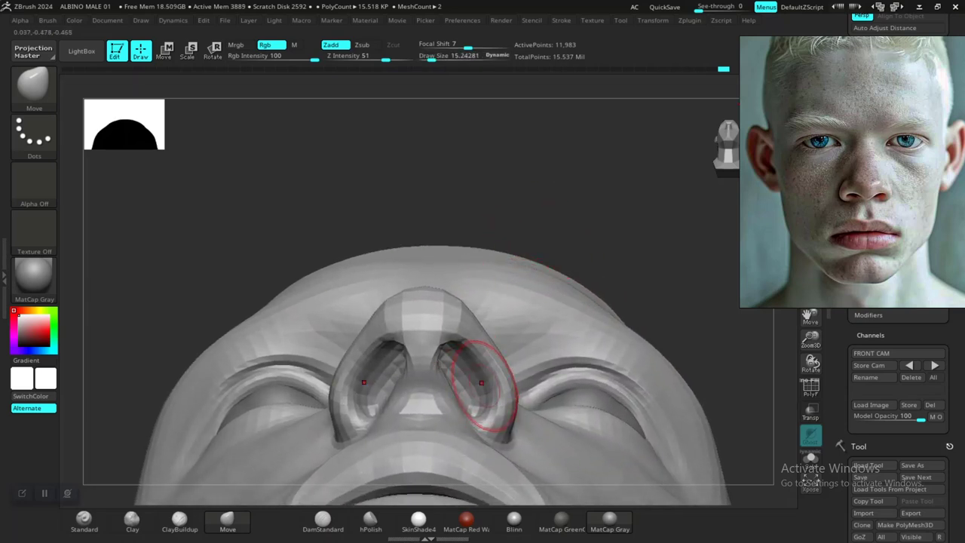
{"action": "left_click_drag", "start_coordinate": [481, 384], "coordinate": [491, 384]}
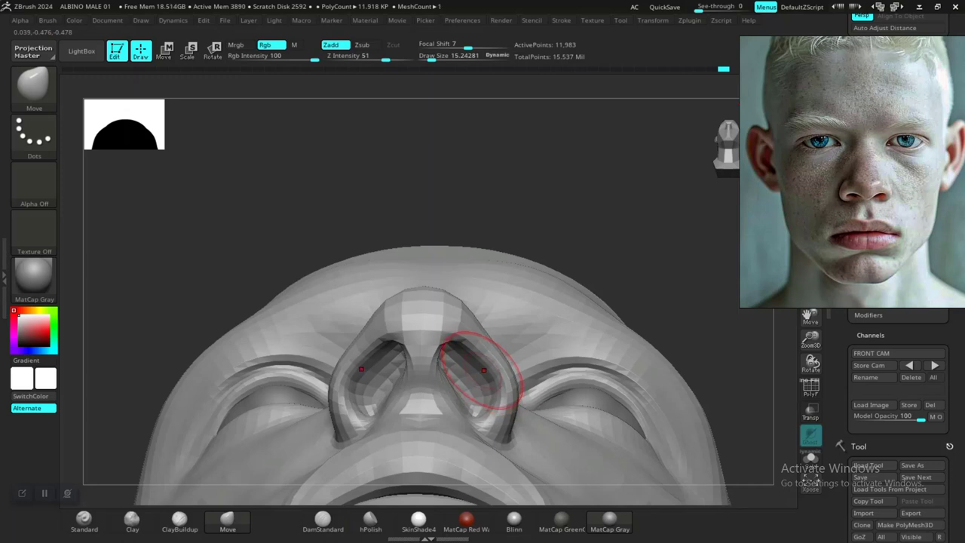
{"action": "left_click_drag", "start_coordinate": [486, 370], "coordinate": [483, 373]}
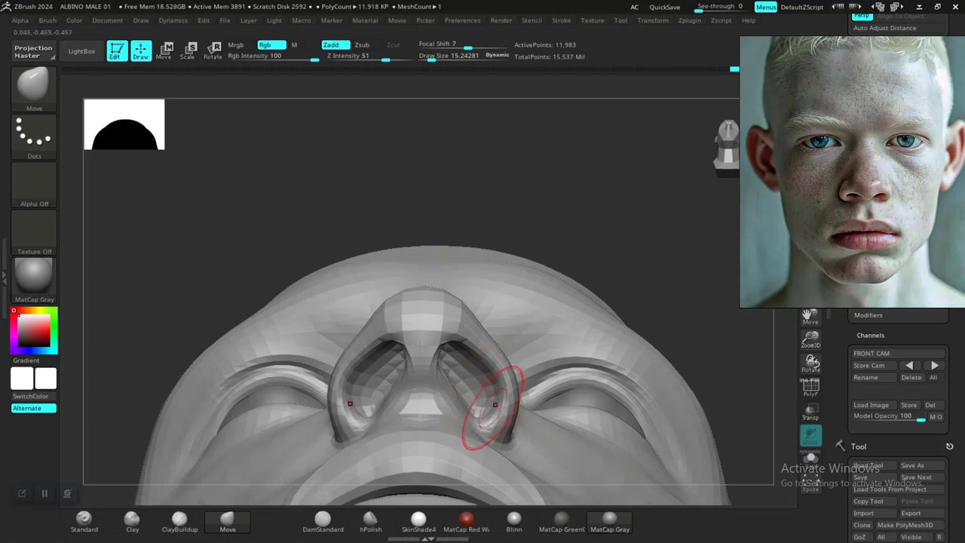
Push out the rear of the nostril wings where they meet the upper lip and check the nose from the front.
{"action": "mouse_move", "coordinate": [495, 410]}
{"action": "left_mouse_down"}
{"action": "mouse_move", "coordinate": [504, 412]}
{"action": "mouse_move", "coordinate": [494, 427]}
{"action": "left_mouse_up"}
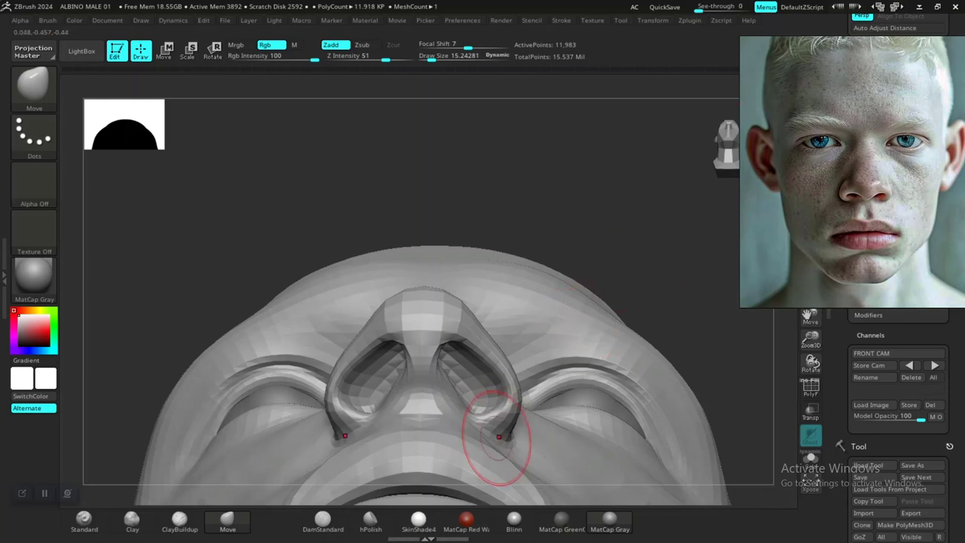
{"action": "left_click_drag", "start_coordinate": [509, 436], "coordinate": [516, 429]}
{"action": "mouse_move", "coordinate": [640, 269]}
{"action": "left_mouse_down", "text": "alt"}
{"action": "mouse_move", "coordinate": [635, 215]}
{"action": "mouse_move", "coordinate": [632, 335]}
{"action": "left_mouse_up", "text": "alt"}
{"action": "left_click_drag", "start_coordinate": [632, 459], "coordinate": [619, 414], "text": "alt"}
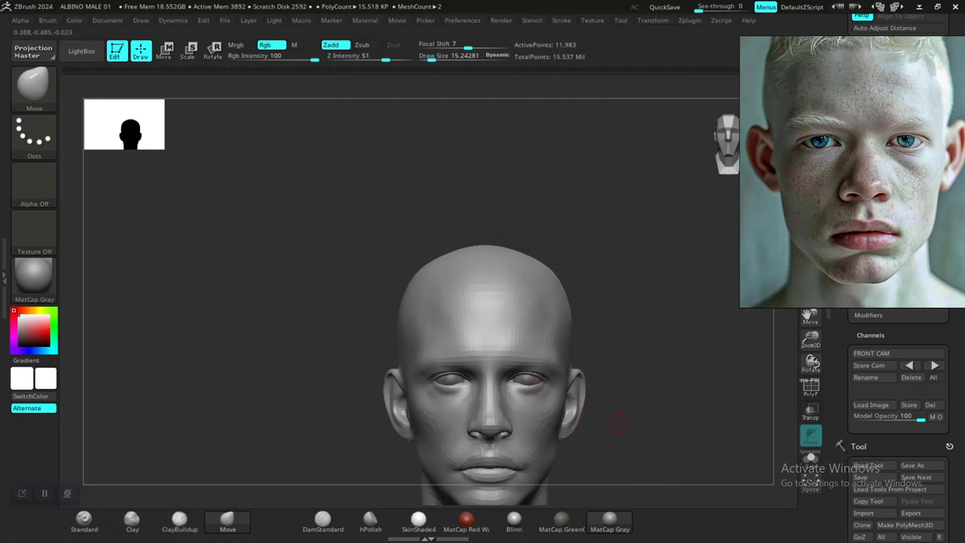
{"action": "scroll", "coordinate": [617, 423], "scroll_direction": "up", "scroll_amount": 5}
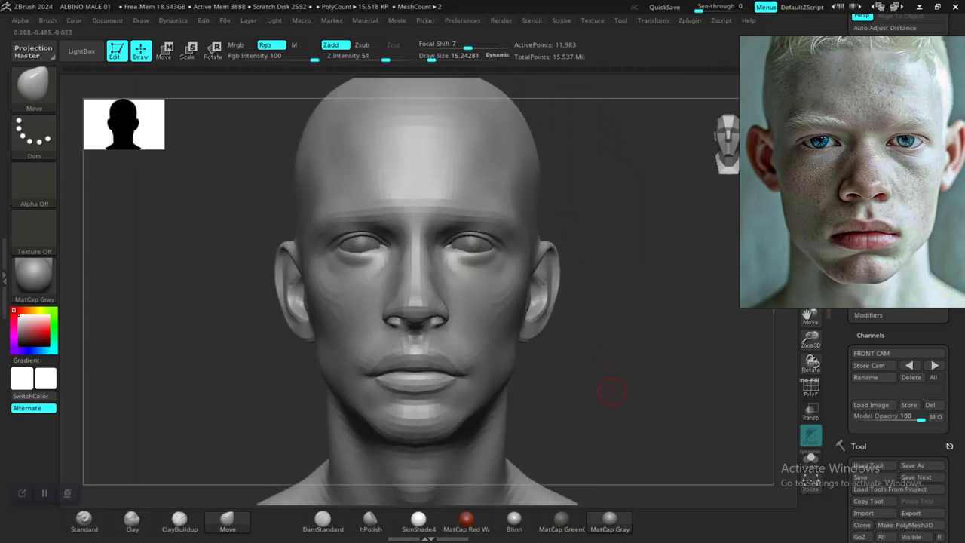
Refine the underside of the nose between the nostrils in profile using the Move brush at a draw size of about 9.
{"action": "mouse_move", "coordinate": [612, 392]}
{"action": "left_mouse_down"}
{"action": "mouse_move", "coordinate": [616, 332]}
{"action": "mouse_move", "coordinate": [662, 367]}
{"action": "left_mouse_up"}
{"action": "left_click_drag", "start_coordinate": [655, 403], "coordinate": [700, 401], "text": "shift"}
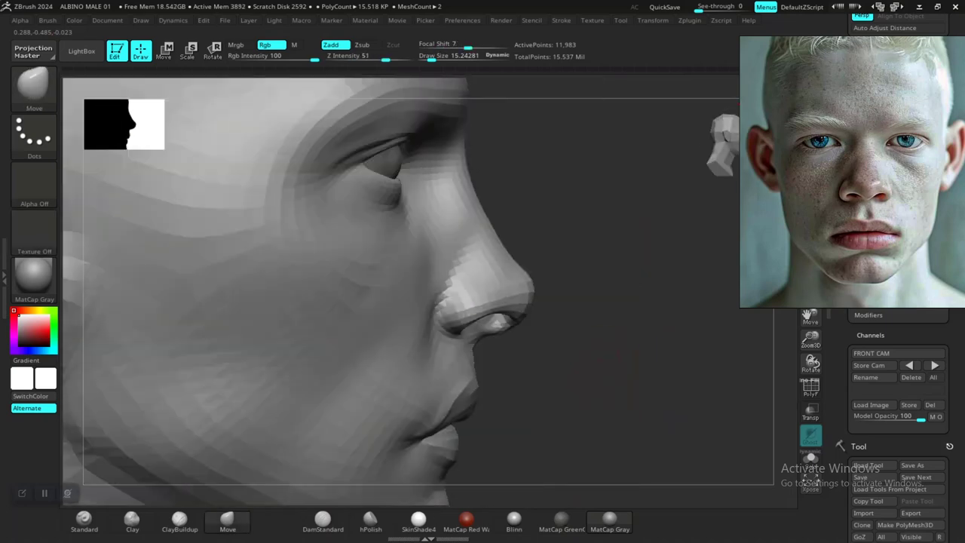
{"action": "mouse_move", "coordinate": [626, 378]}
{"action": "left_mouse_down", "text": "alt"}
{"action": "mouse_move", "coordinate": [647, 453]}
{"action": "mouse_move", "coordinate": [627, 390]}
{"action": "mouse_move", "coordinate": [648, 359]}
{"action": "left_mouse_up", "text": "alt"}
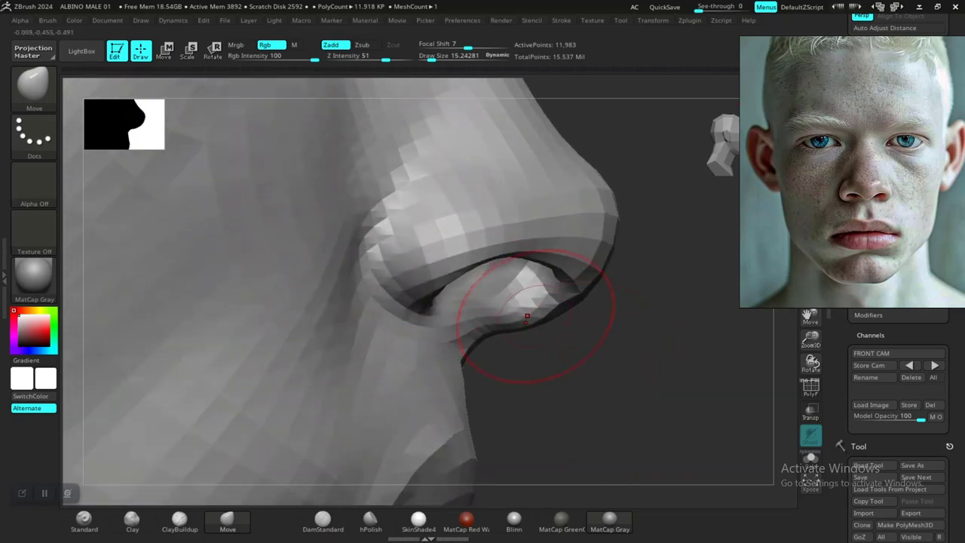
{"action": "key", "text": "s"}
{"action": "left_click_drag", "start_coordinate": [518, 314], "coordinate": [515, 313]}
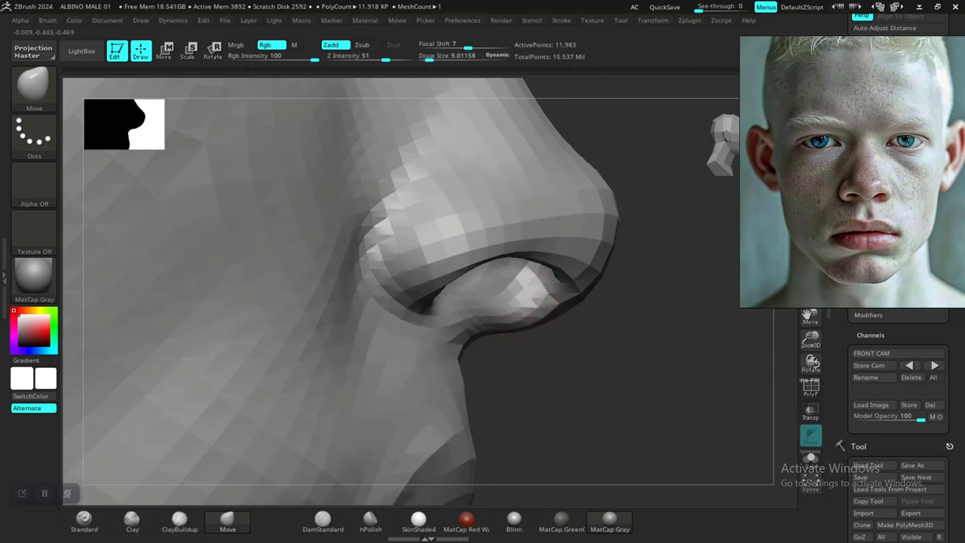
{"action": "mouse_move", "coordinate": [460, 344]}
{"action": "left_mouse_down"}
{"action": "mouse_move", "coordinate": [451, 340]}
{"action": "mouse_move", "coordinate": [459, 342]}
{"action": "left_mouse_up"}
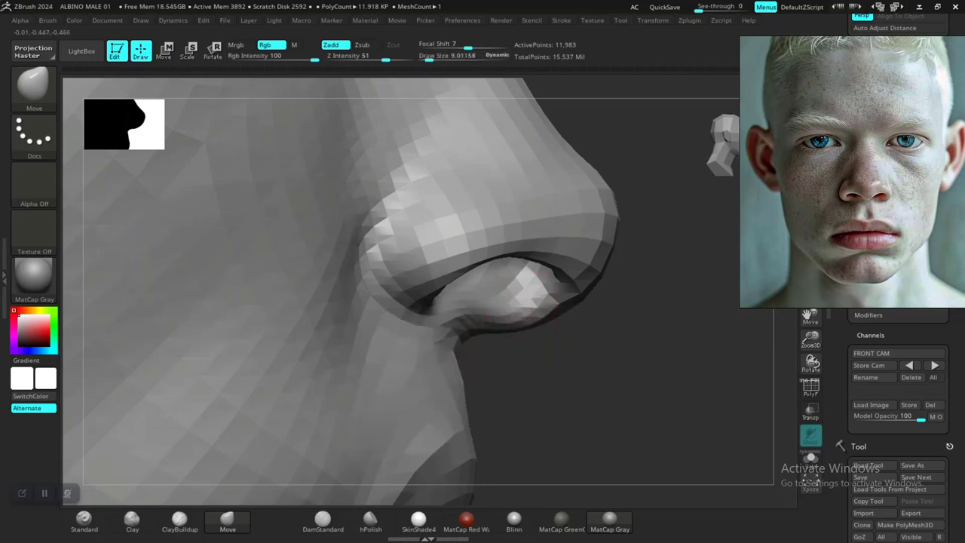
Reshape the junction of the nose base and upper lip in profile with the Move brush at a draw size of about 15.
{"action": "left_click_drag", "start_coordinate": [646, 375], "coordinate": [590, 388]}
{"action": "key", "text": "f"}
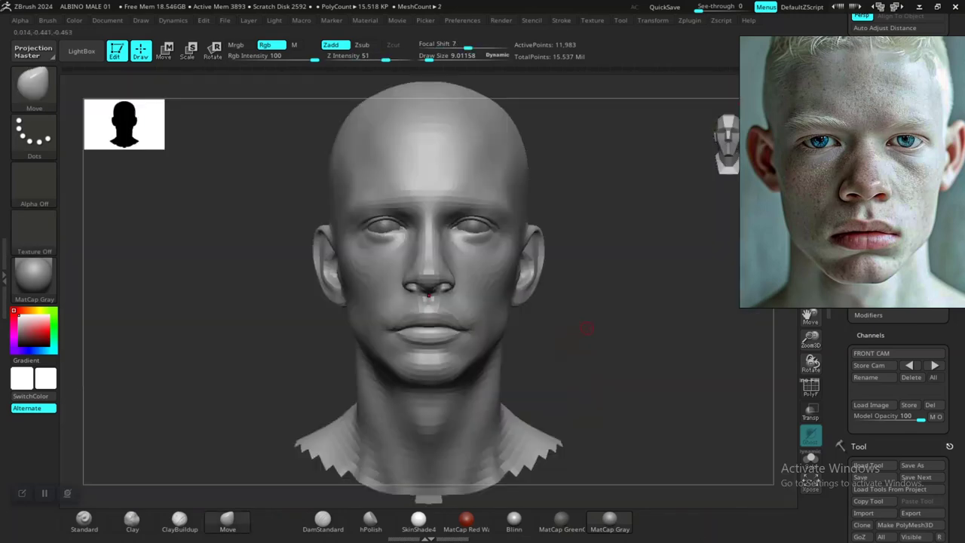
{"action": "left_click_drag", "start_coordinate": [599, 318], "coordinate": [703, 368], "text": "alt"}
{"action": "left_click_drag", "start_coordinate": [598, 352], "coordinate": [598, 432], "text": "alt"}
{"action": "key", "text": "space"}
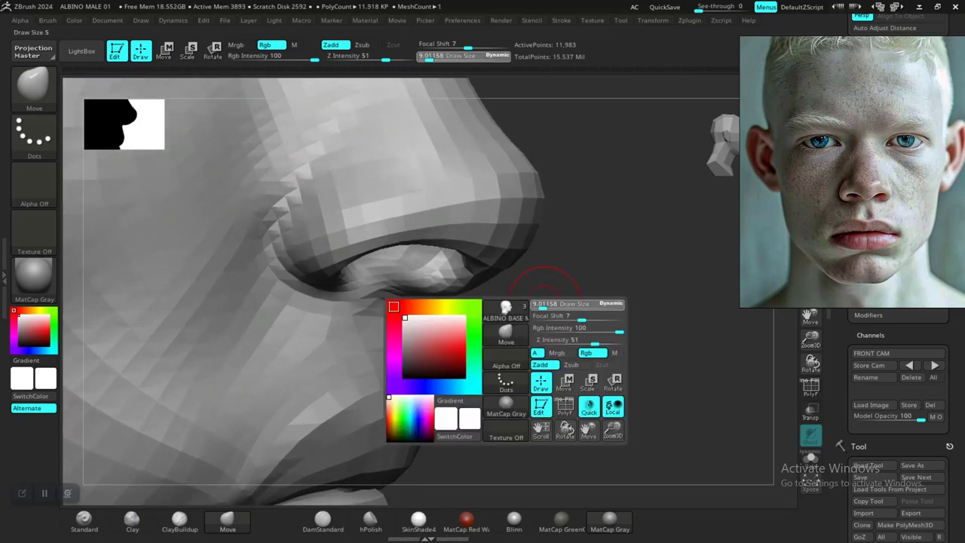
{"action": "left_click_drag", "start_coordinate": [545, 303], "coordinate": [547, 304]}
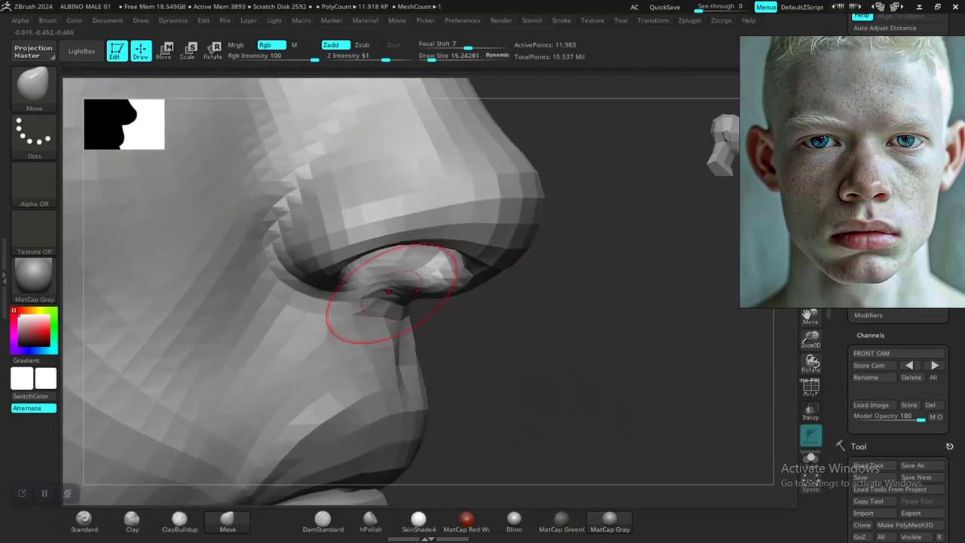
{"action": "left_click_drag", "start_coordinate": [387, 295], "coordinate": [400, 299]}
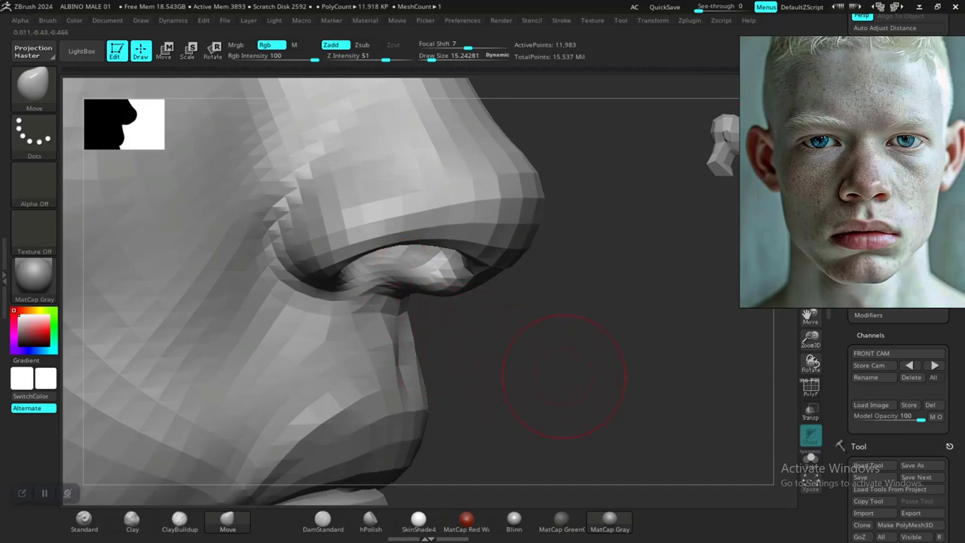
Inspect the reshaped nose from the front, recall the FRONT CAM view and compare the sculpt with the portrait.
{"action": "left_click_drag", "start_coordinate": [564, 376], "coordinate": [504, 332]}
{"action": "left_click_drag", "start_coordinate": [655, 402], "coordinate": [582, 367], "text": "alt"}
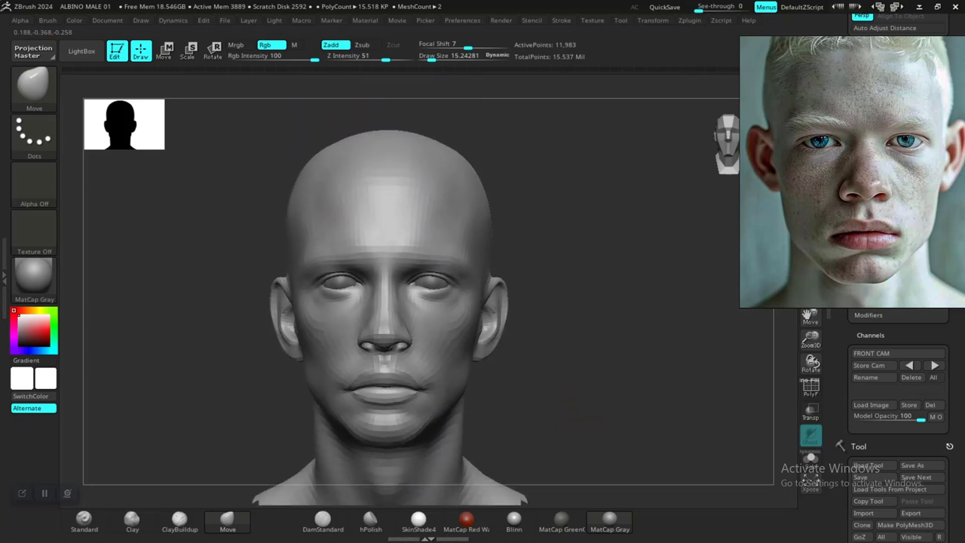
{"action": "left_click_drag", "start_coordinate": [593, 400], "coordinate": [576, 362], "text": "alt"}
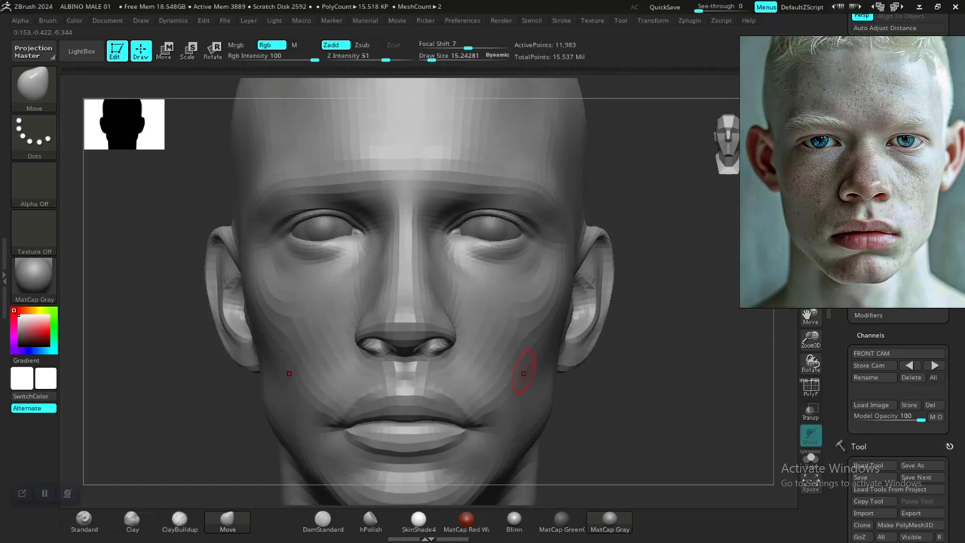
{"action": "left_click", "coordinate": [935, 365]}
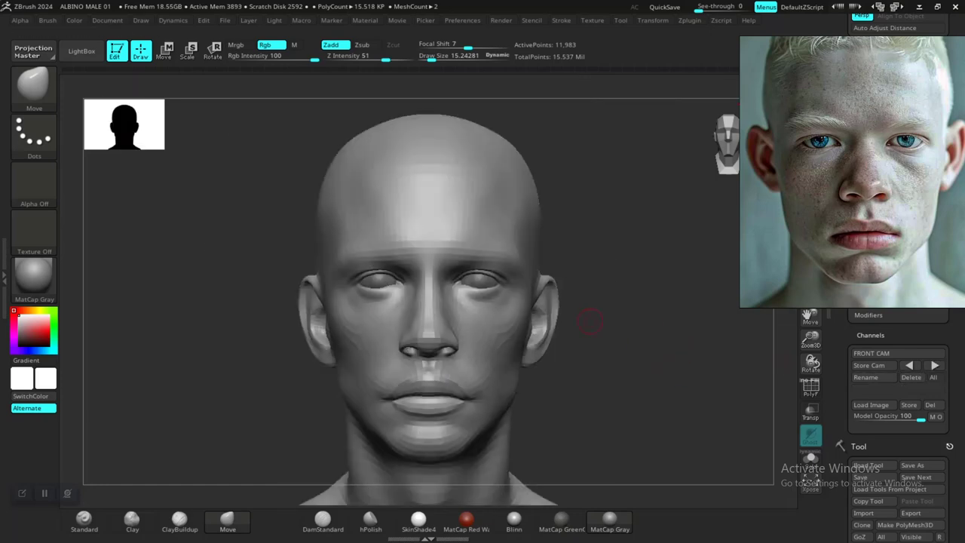
{"action": "key", "text": "shift"}
{"action": "key", "text": "shift+z"}
{"action": "key", "text": "shift+z"}
{"action": "key", "text": "shift+z"}
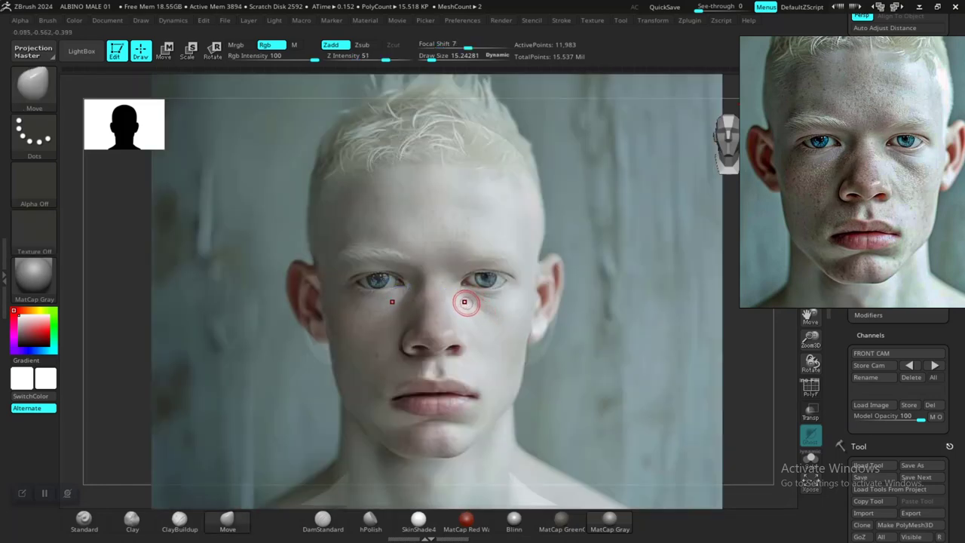
{"action": "key", "text": "shift"}
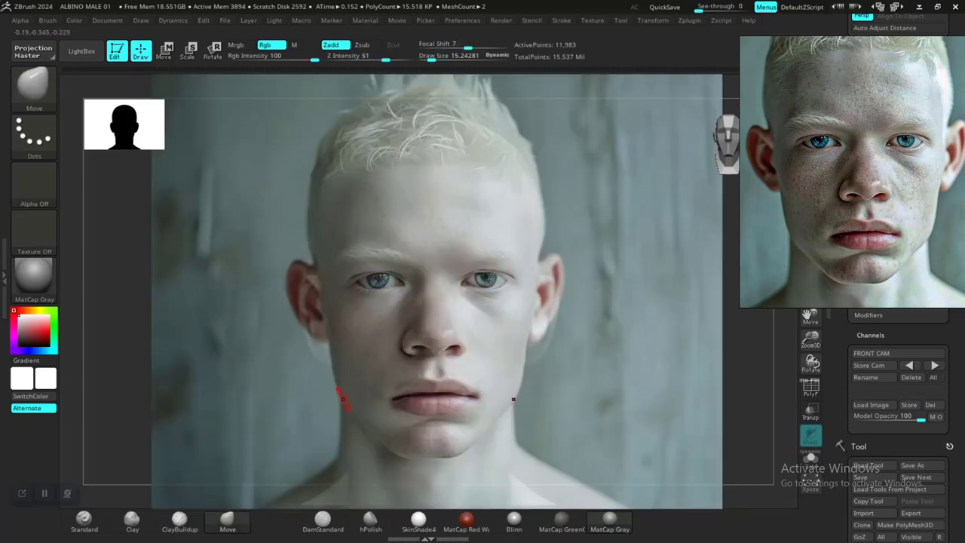
Smooth the inner cheeks beside the nose over the reference portrait and reselect the Move brush.
{"action": "left_click", "coordinate": [322, 519]}
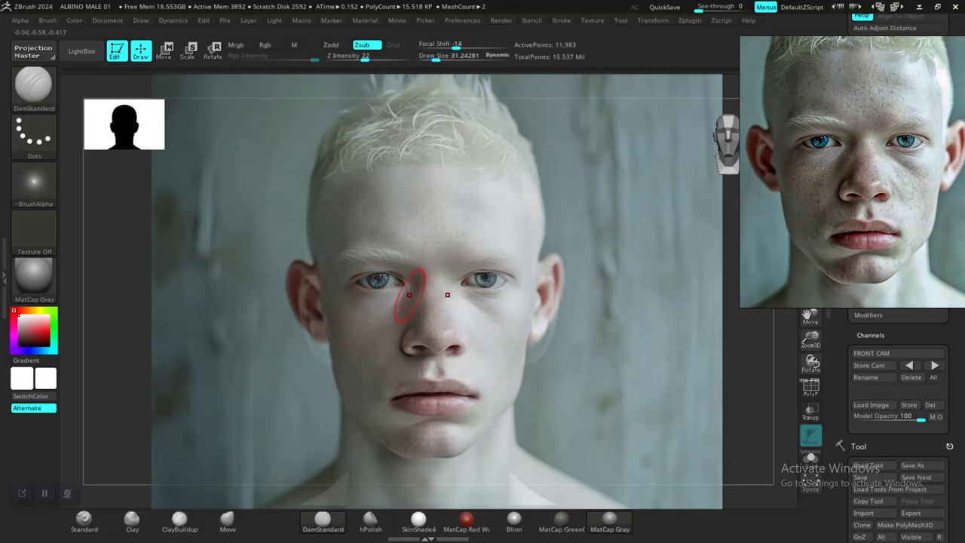
{"action": "key", "text": "shift"}
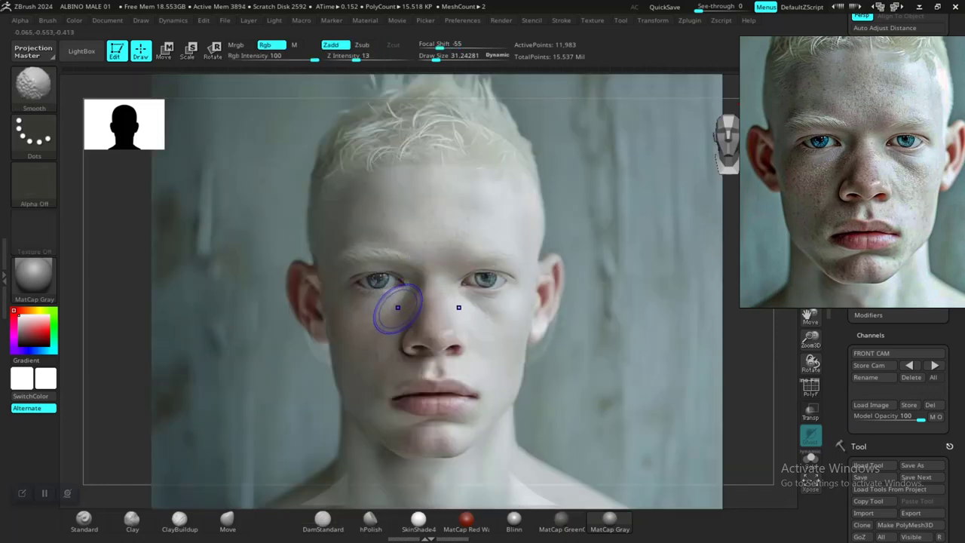
{"action": "mouse_move", "coordinate": [397, 307]}
{"action": "left_mouse_down", "text": "shift"}
{"action": "mouse_move", "coordinate": [389, 287]}
{"action": "mouse_move", "coordinate": [423, 269]}
{"action": "left_mouse_up", "text": "shift"}
{"action": "key", "text": "shift+z"}
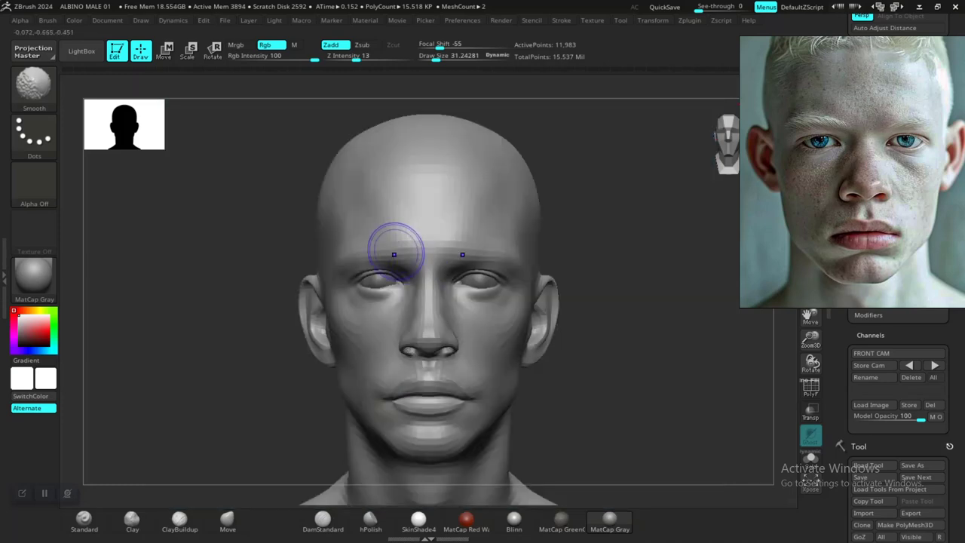
{"action": "left_click", "coordinate": [227, 521]}
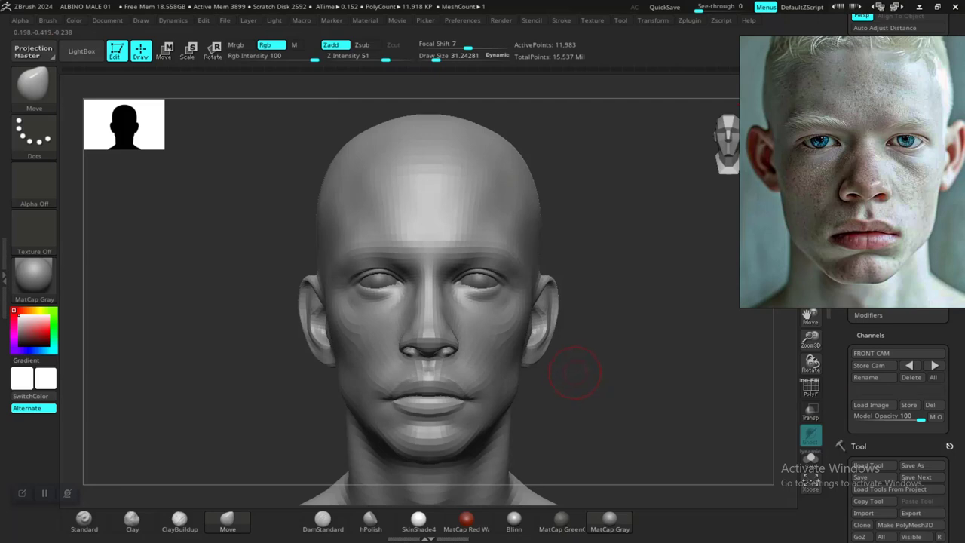
Reposition the floating reference photo and examine the area beside the nose and under the eyes on the portrait.
{"action": "key", "text": "shift+z"}
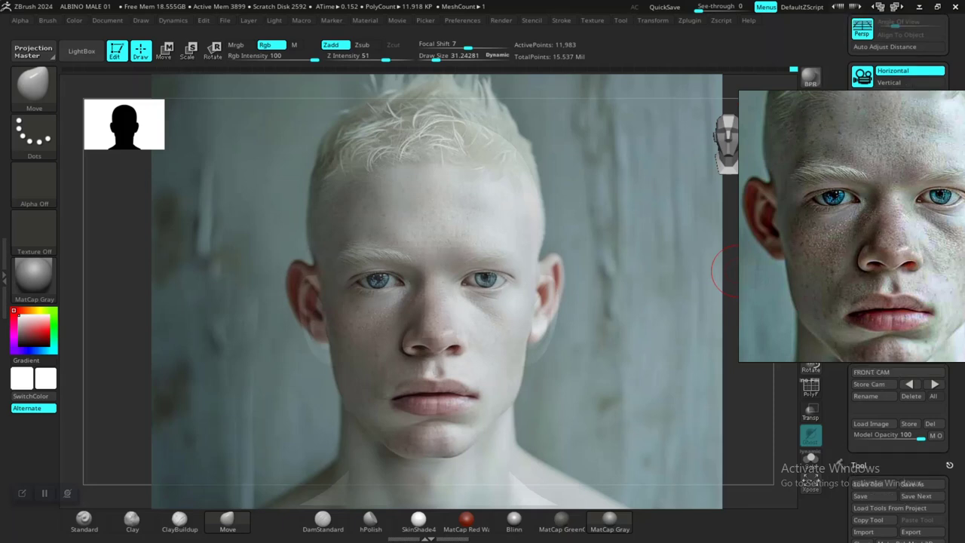
{"action": "left_click_drag", "start_coordinate": [449, 311], "coordinate": [449, 304], "text": "shift"}
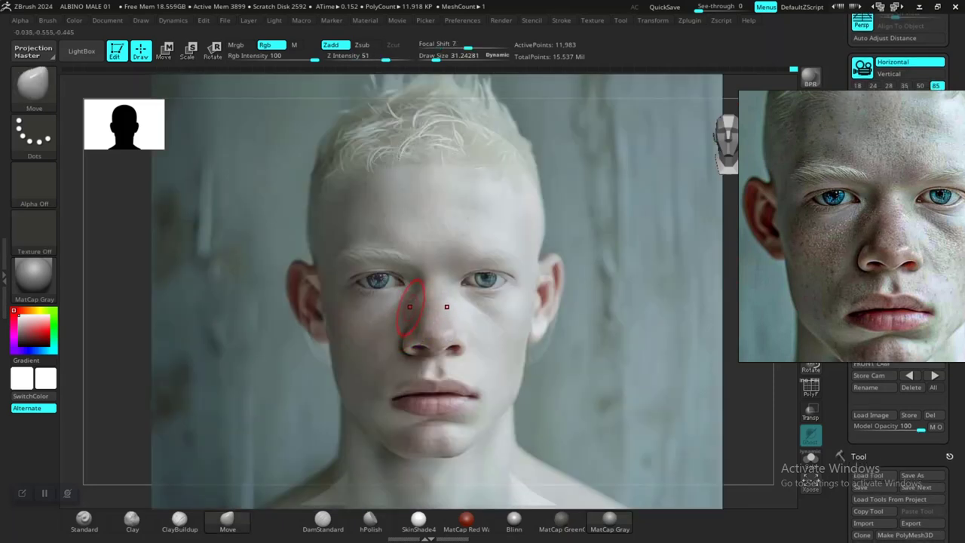
{"action": "key", "text": "shift"}
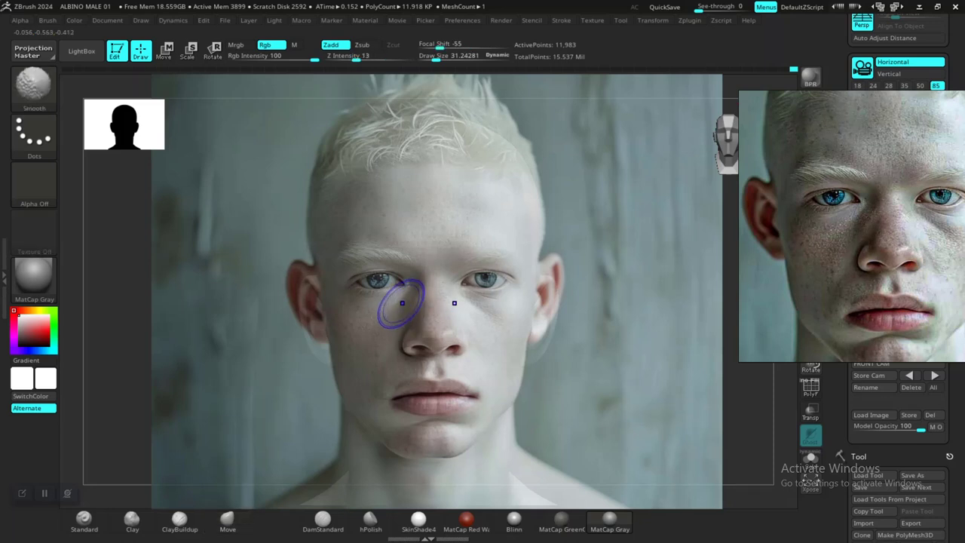
{"action": "middle_click_drag", "start_coordinate": [857, 260], "coordinate": [822, 258]}
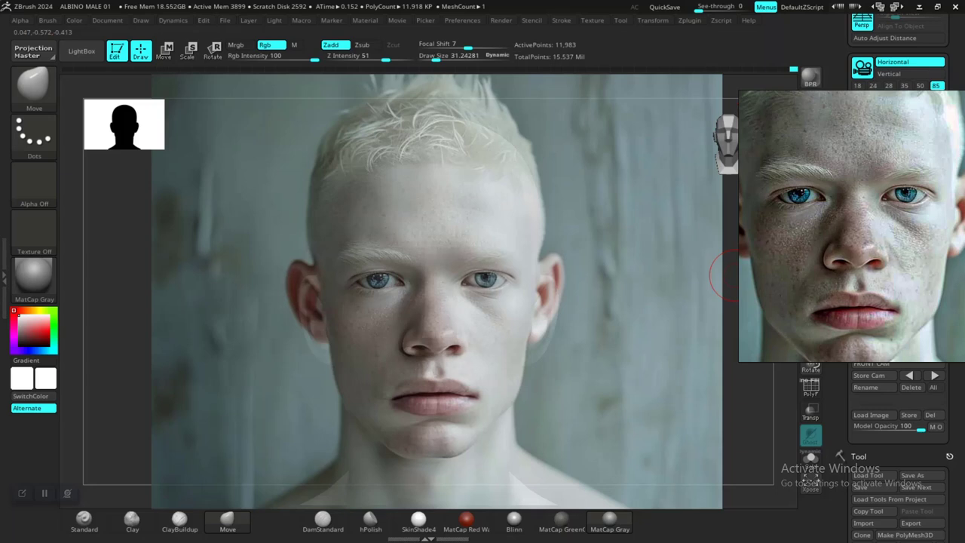
{"action": "right_click_drag", "start_coordinate": [837, 260], "coordinate": [867, 216]}
{"action": "left_click_drag", "start_coordinate": [899, 400], "coordinate": [899, 407]}
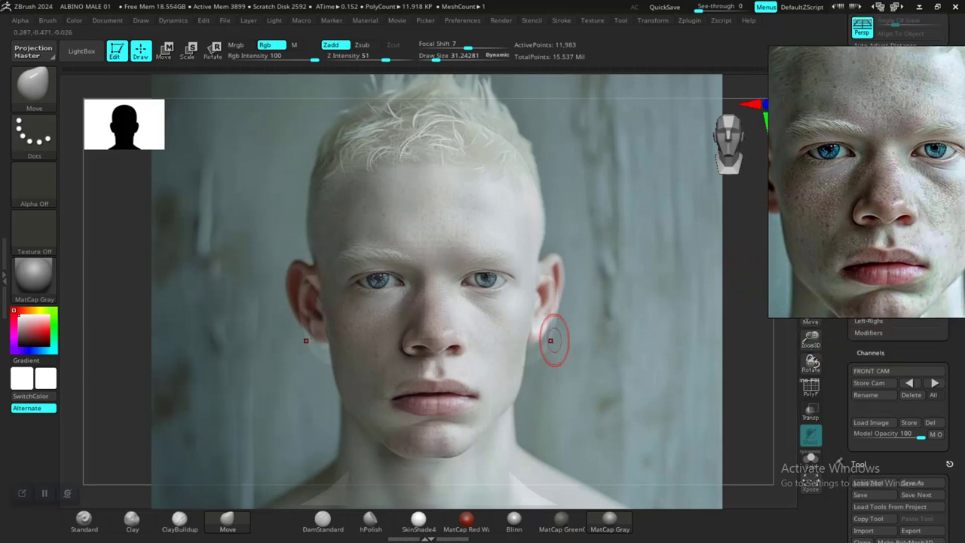
Compare the inner cheeks and nose bridge with the portrait by repeatedly switching between the sculpt and the photo.
{"action": "key", "text": "shift+z"}
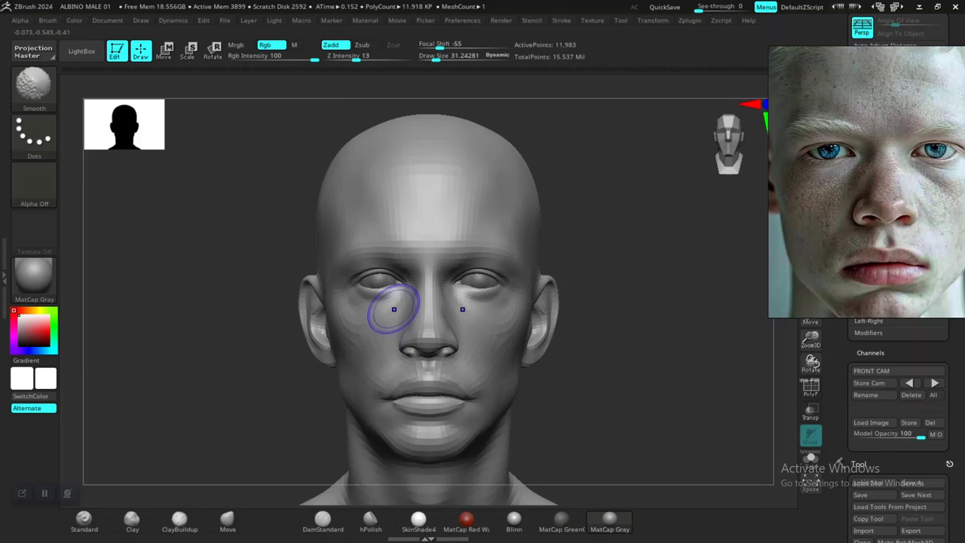
{"action": "key", "text": "shift+z"}
{"action": "key", "text": "shift+z"}
{"action": "key", "text": "shift+z"}
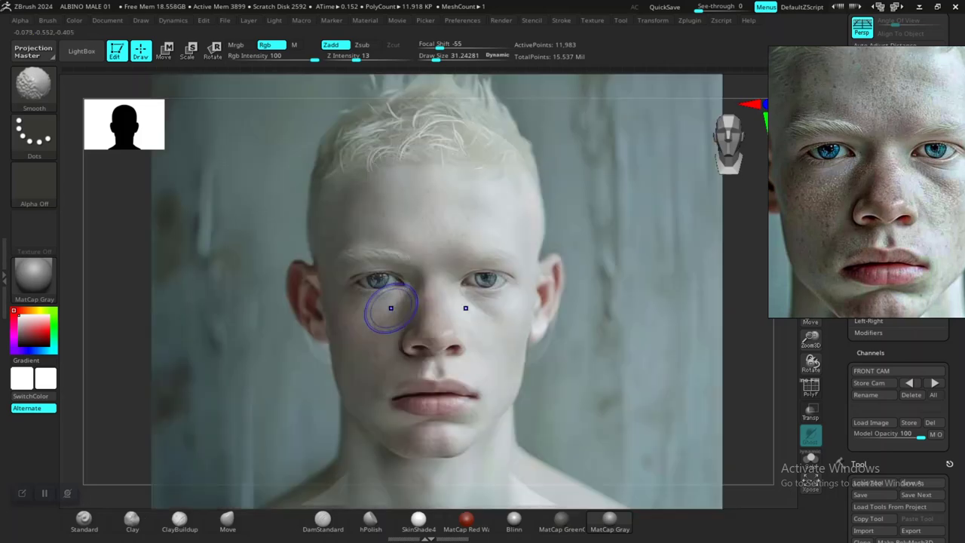
{"action": "key", "text": "shift+z"}
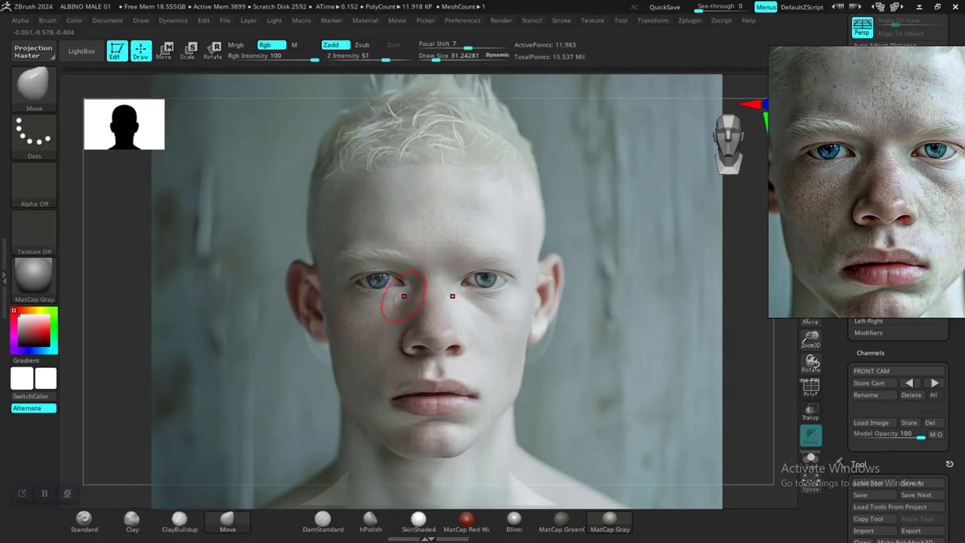
{"action": "key", "text": "shift"}
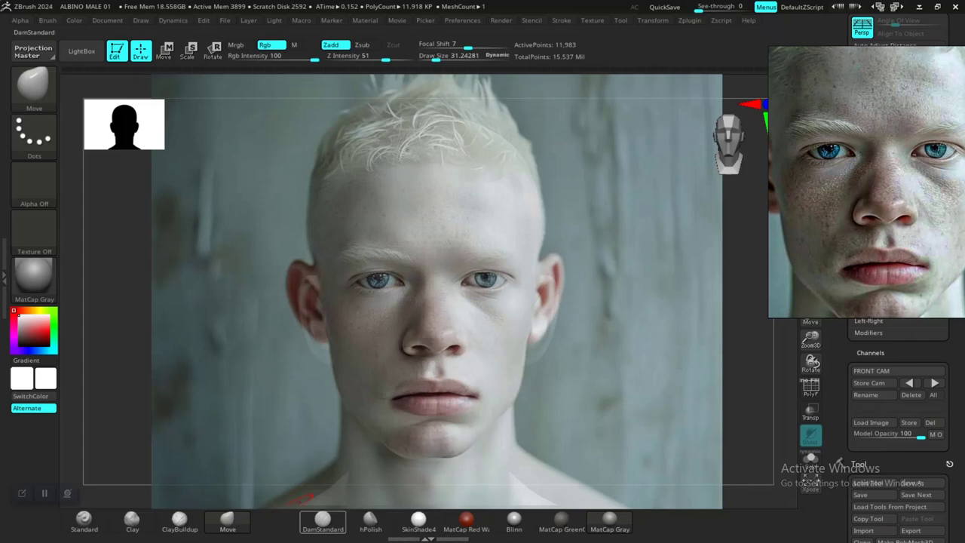
Select the DamStandard brush and compare the under-eye and cheek areas of the sculpt with the reference portrait.
{"action": "left_click", "coordinate": [323, 520]}
{"action": "key", "text": "shift+z"}
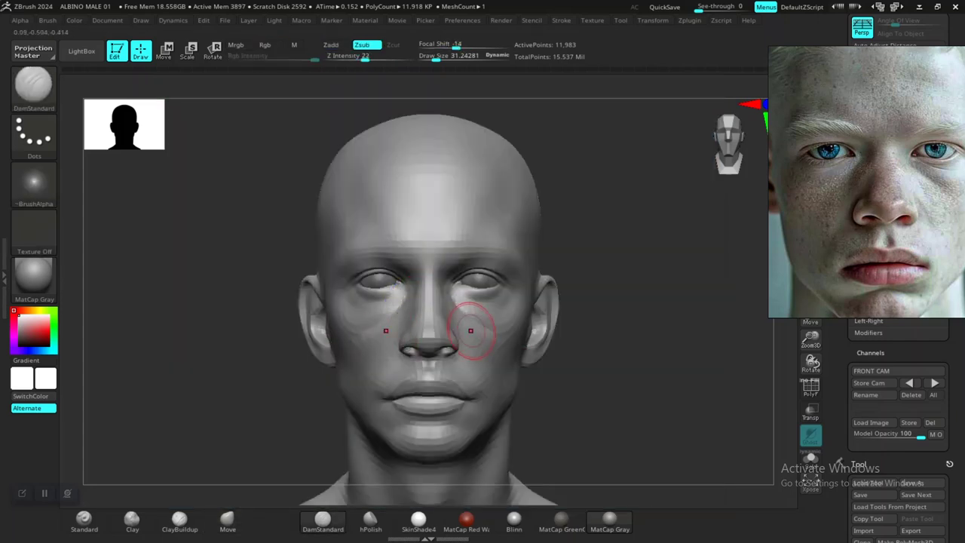
{"action": "key", "text": "shift+z"}
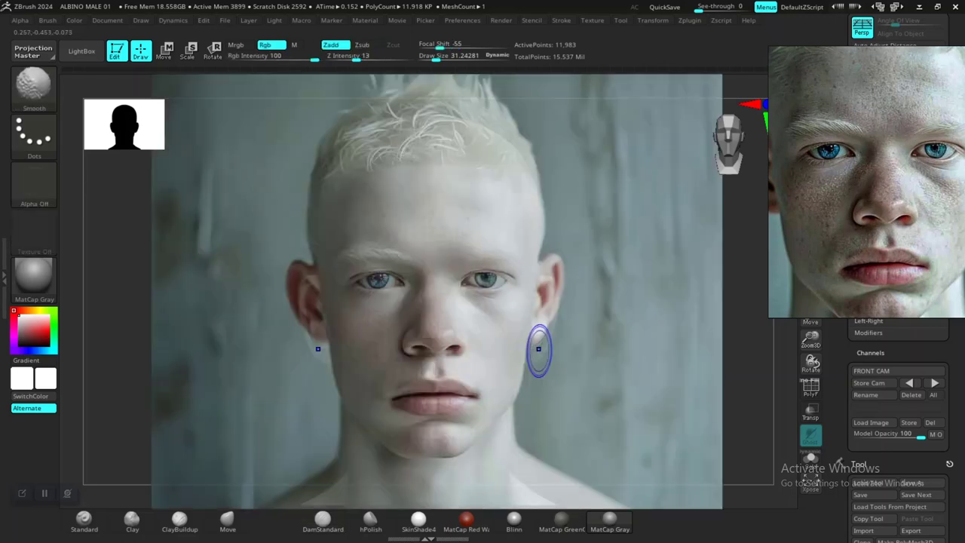
{"action": "key", "text": "shift+z"}
{"action": "key", "text": "shift+z"}
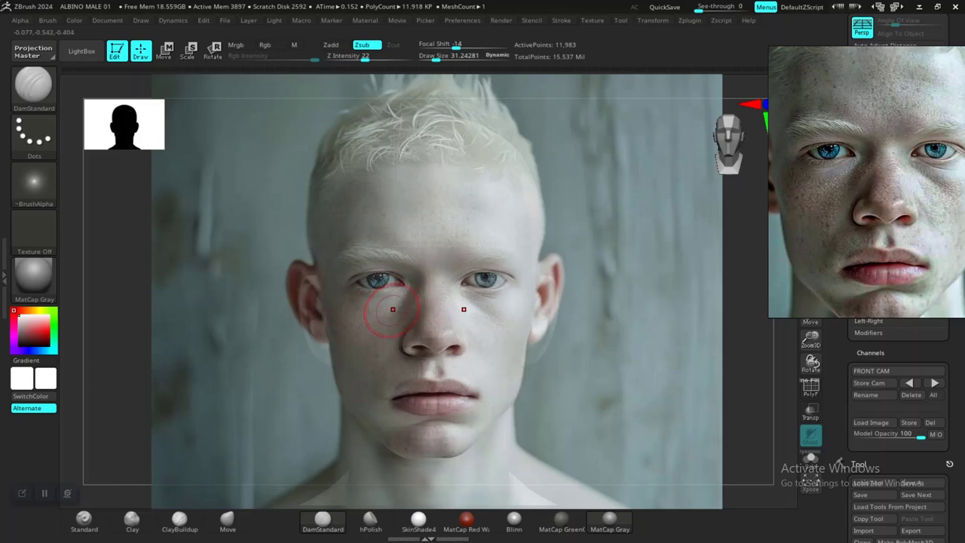
{"action": "key", "text": "shift"}
{"action": "key", "text": "shift+z"}
{"action": "key", "text": "shift+z"}
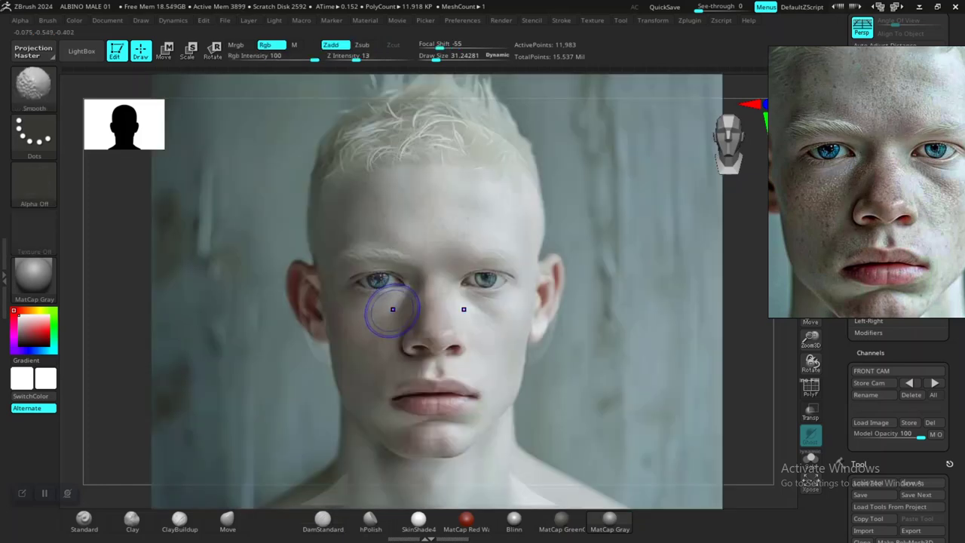
{"action": "key", "text": "shift+z"}
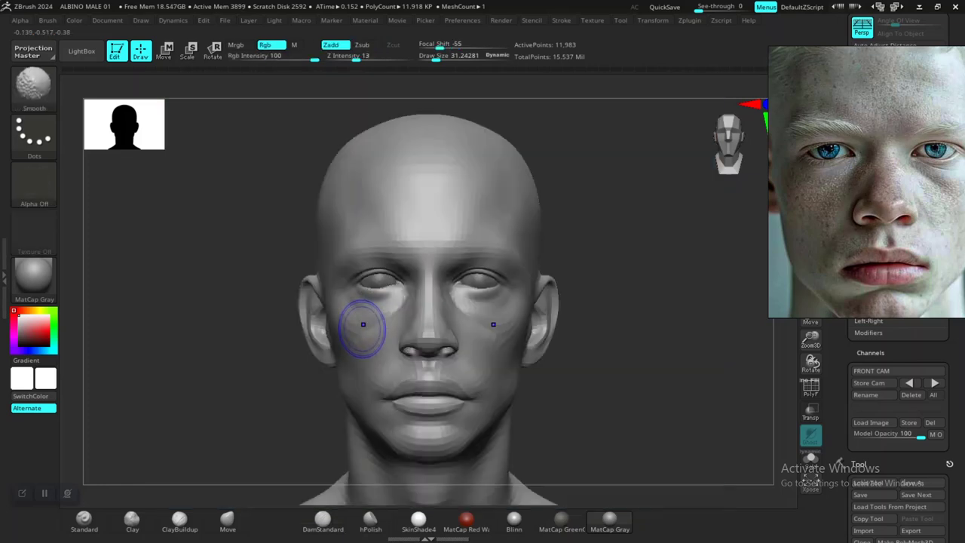
{"action": "key", "text": "shift+z"}
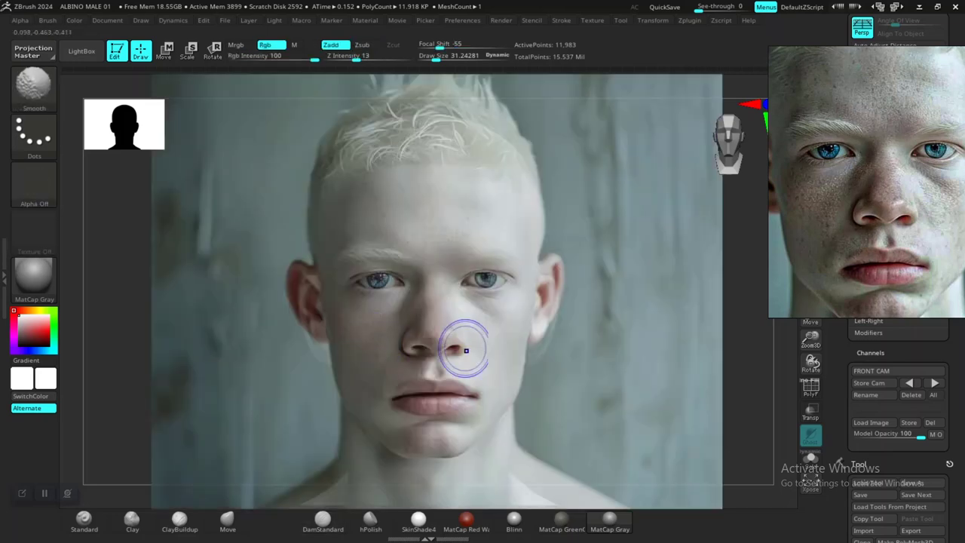
{"action": "key", "text": "shift+z"}
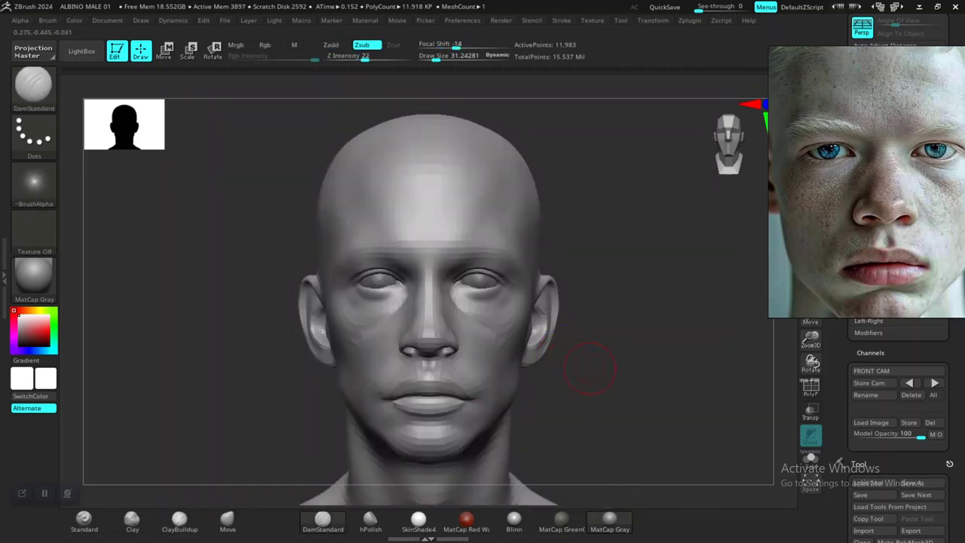
Compare the folds beside the nose and mouth and the lower cheeks by switching between sculpt and portrait.
{"action": "key", "text": "shift+z"}
{"action": "key", "text": "shift+z"}
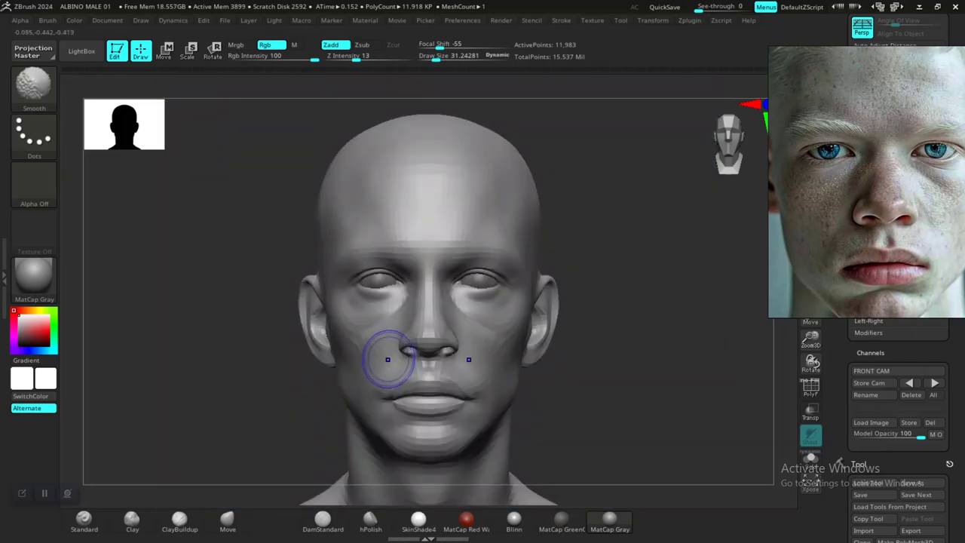
{"action": "key", "text": "shift+z"}
{"action": "key", "text": "shift+z"}
{"action": "key", "text": "shift+z"}
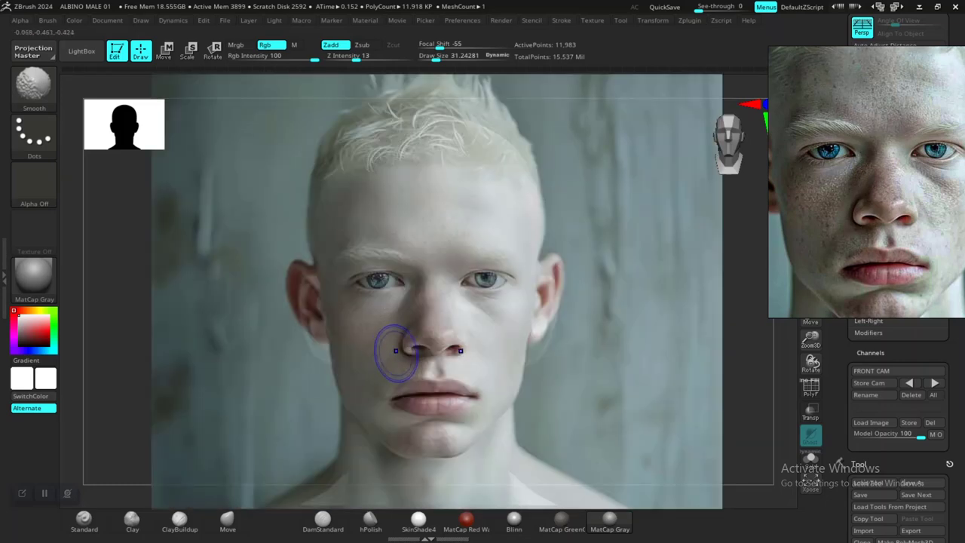
{"action": "key", "text": "shift+z"}
{"action": "key", "text": "shift+z"}
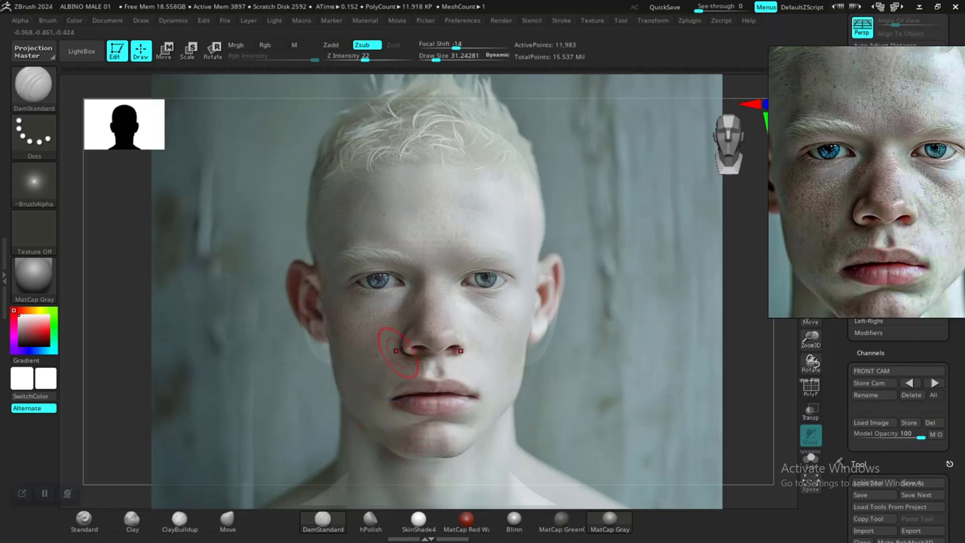
{"action": "key", "text": "shift+z"}
{"action": "key", "text": "shift+z"}
{"action": "key", "text": "shift+z"}
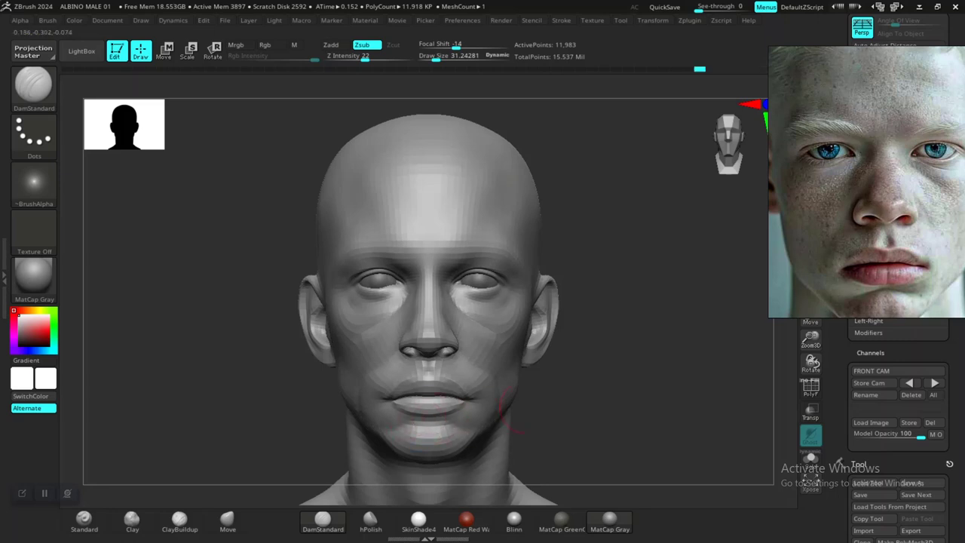
Inspect the lower face up close, recall the FRONT CAM view and check the sculpt against the portrait again.
{"action": "mouse_move", "coordinate": [590, 382]}
{"action": "right_mouse_down", "text": "ctrl"}
{"action": "mouse_move", "coordinate": [556, 340]}
{"action": "mouse_move", "coordinate": [633, 409]}
{"action": "mouse_move", "coordinate": [707, 385]}
{"action": "right_mouse_up", "text": "ctrl"}
{"action": "mouse_move", "coordinate": [645, 387]}
{"action": "right_mouse_down", "text": "alt"}
{"action": "mouse_move", "coordinate": [668, 324]}
{"action": "mouse_move", "coordinate": [630, 313]}
{"action": "mouse_move", "coordinate": [638, 384]}
{"action": "mouse_move", "coordinate": [620, 388]}
{"action": "right_mouse_up", "text": "alt"}
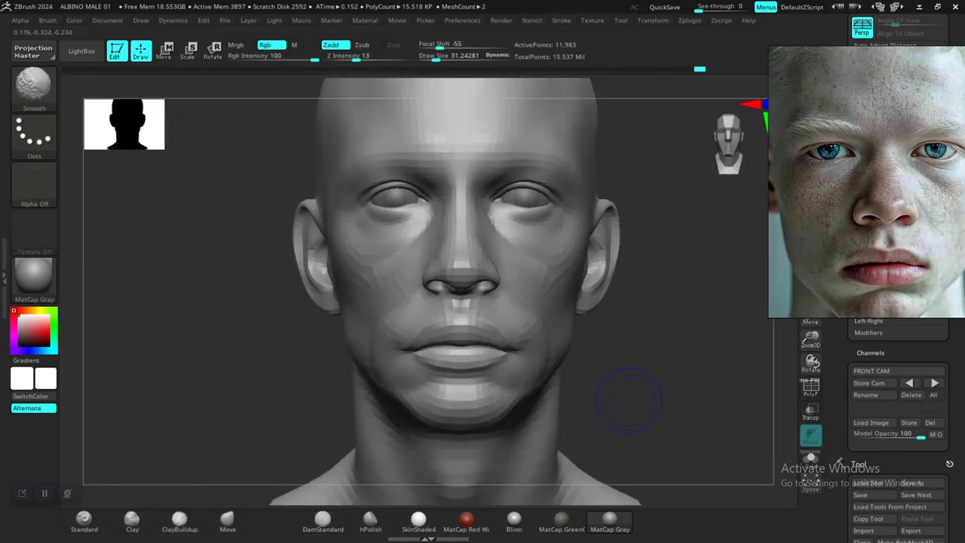
{"action": "key", "text": "shift+z"}
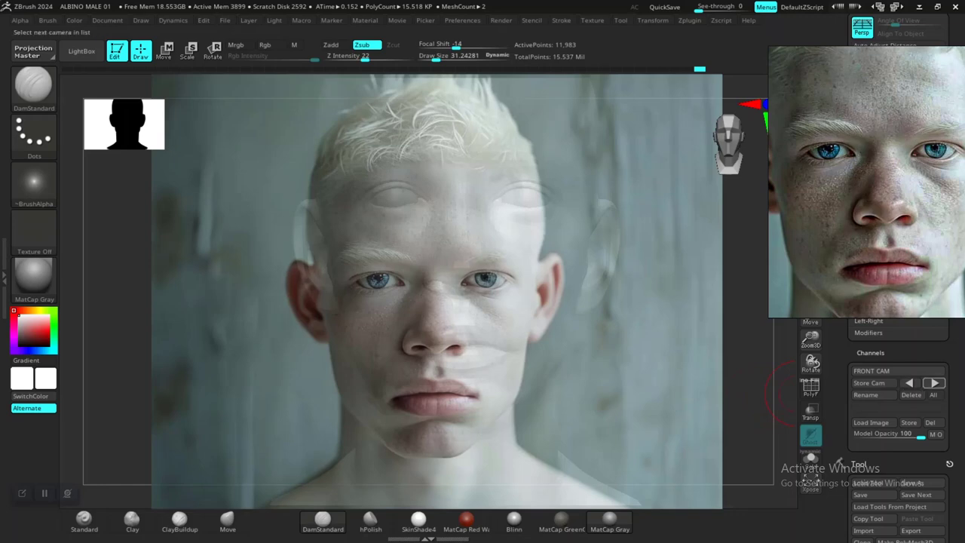
{"action": "left_click", "coordinate": [935, 383]}
{"action": "key", "text": "shift+z"}
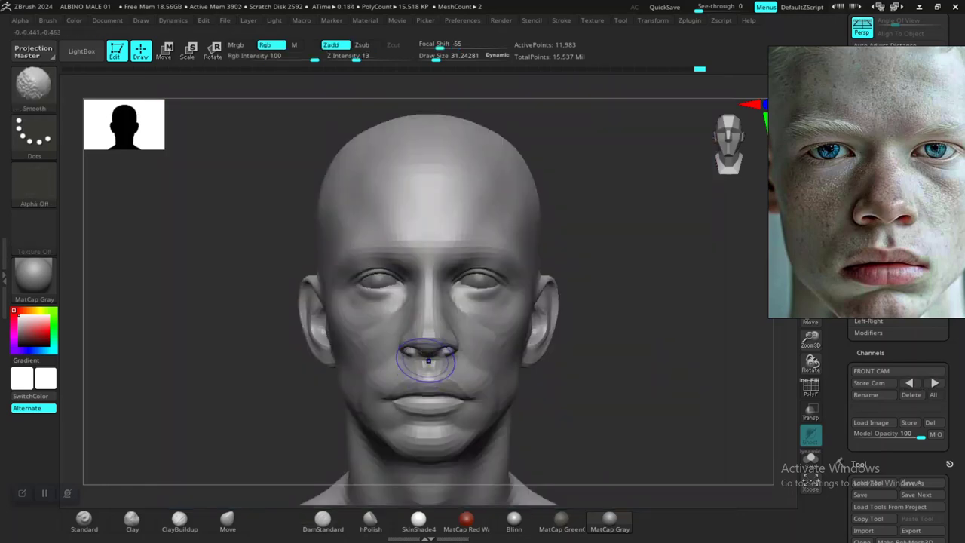
{"action": "key", "text": "shift+z"}
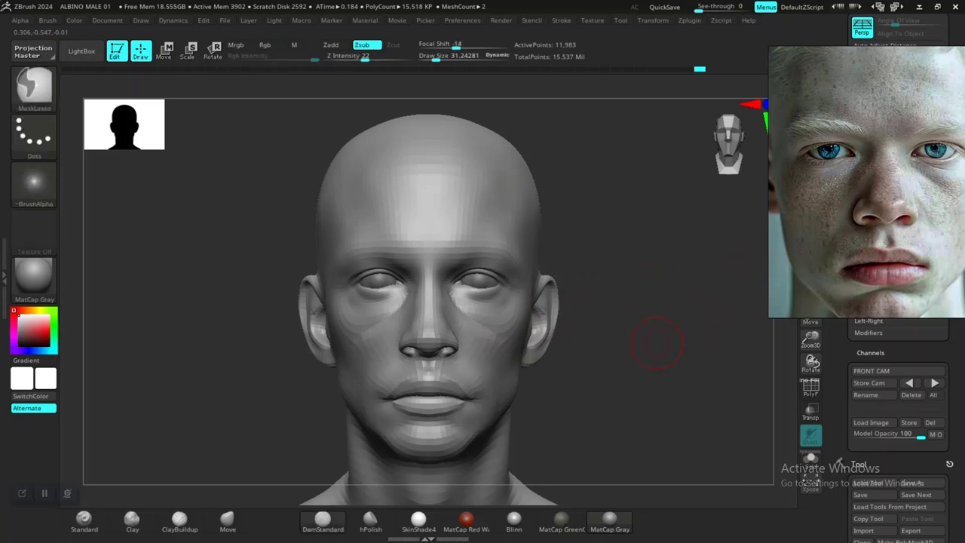
Show the whole albino reference board, switch to the FULL BODY anatomy board in PureRef and place it beside the sculpted face.
{"action": "scroll", "coordinate": [878, 235], "scroll_direction": "down", "scroll_amount": 4}
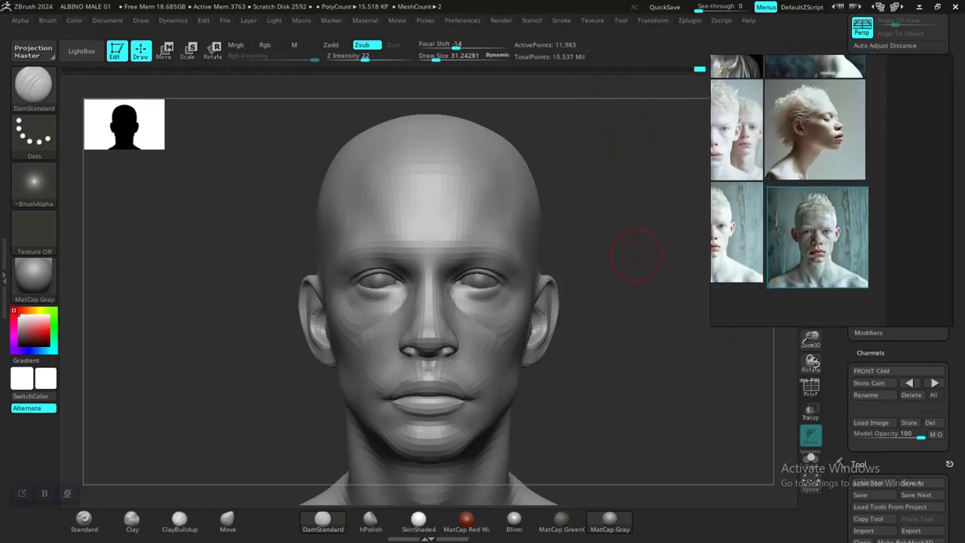
{"action": "key", "text": "alt+Tab"}
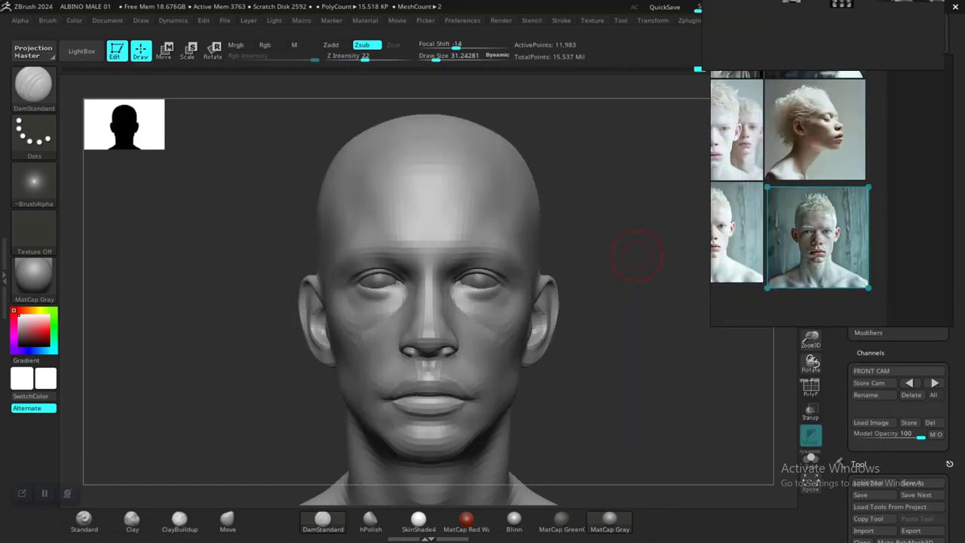
{"action": "right_click_drag", "start_coordinate": [826, 200], "coordinate": [805, 228]}
{"action": "right_click_drag", "start_coordinate": [822, 42], "coordinate": [806, 61]}
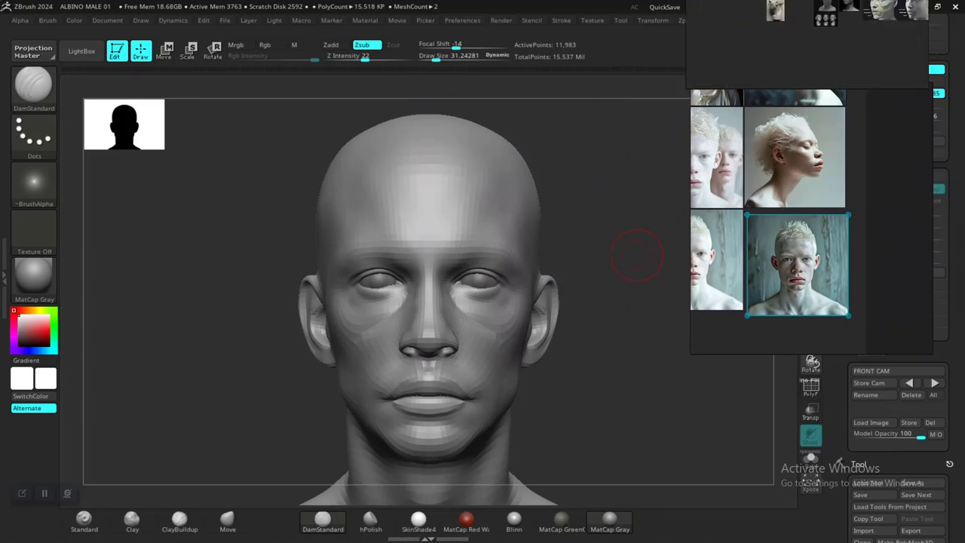
{"action": "right_click_drag", "start_coordinate": [841, 9], "coordinate": [295, 272]}
Find the CHEEK ZONE diagram on the anatomy board and examine the coloured cheek planes on its heads.
{"action": "scroll", "coordinate": [302, 260], "scroll_direction": "down", "scroll_amount": 4}
{"action": "scroll", "coordinate": [298, 266], "scroll_direction": "up", "scroll_amount": 4}
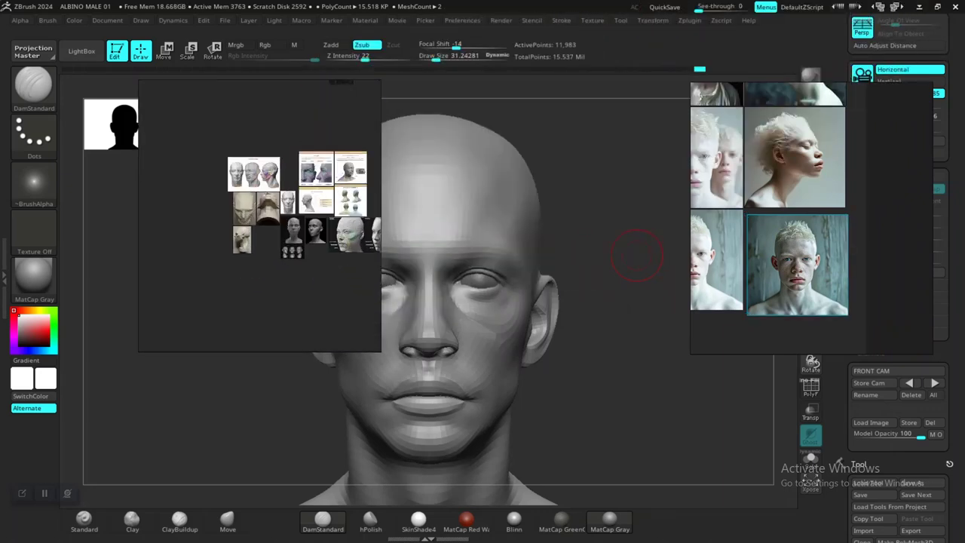
{"action": "scroll", "coordinate": [280, 250], "scroll_direction": "up", "scroll_amount": 3}
{"action": "middle_click_drag", "start_coordinate": [280, 250], "coordinate": [273, 307]}
{"action": "scroll", "coordinate": [293, 144], "scroll_direction": "down", "scroll_amount": 5}
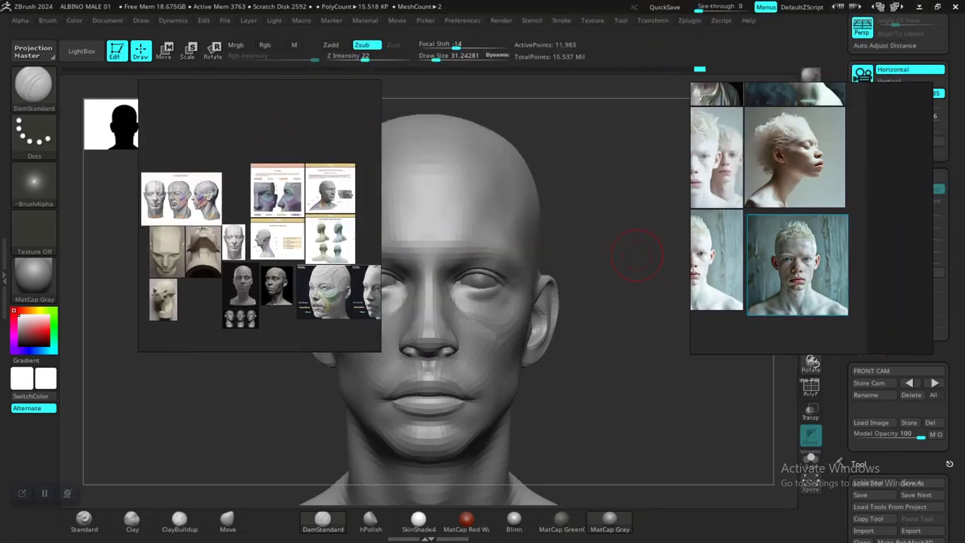
{"action": "scroll", "coordinate": [252, 260], "scroll_direction": "up", "scroll_amount": 5}
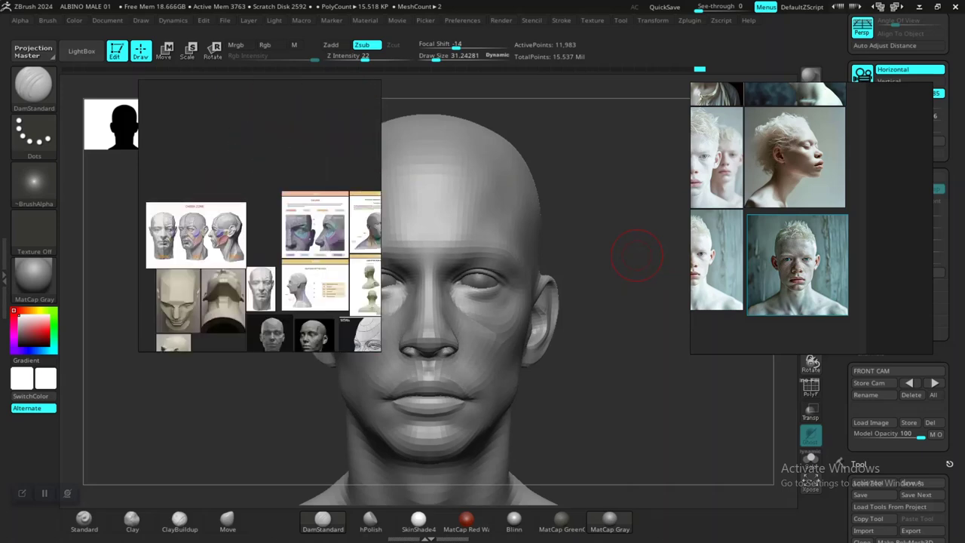
{"action": "scroll", "coordinate": [226, 215], "scroll_direction": "up", "scroll_amount": 5}
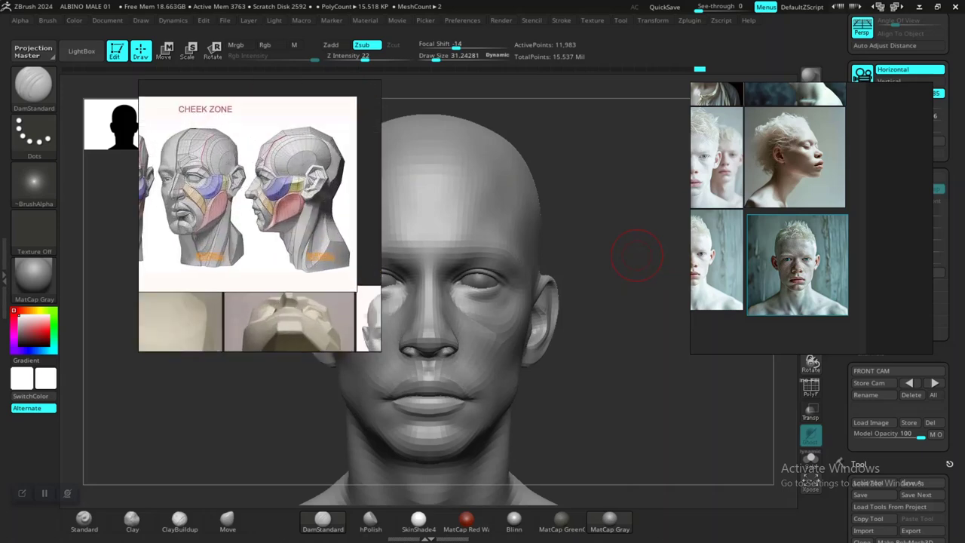
{"action": "scroll", "coordinate": [259, 215], "scroll_direction": "up", "scroll_amount": 3}
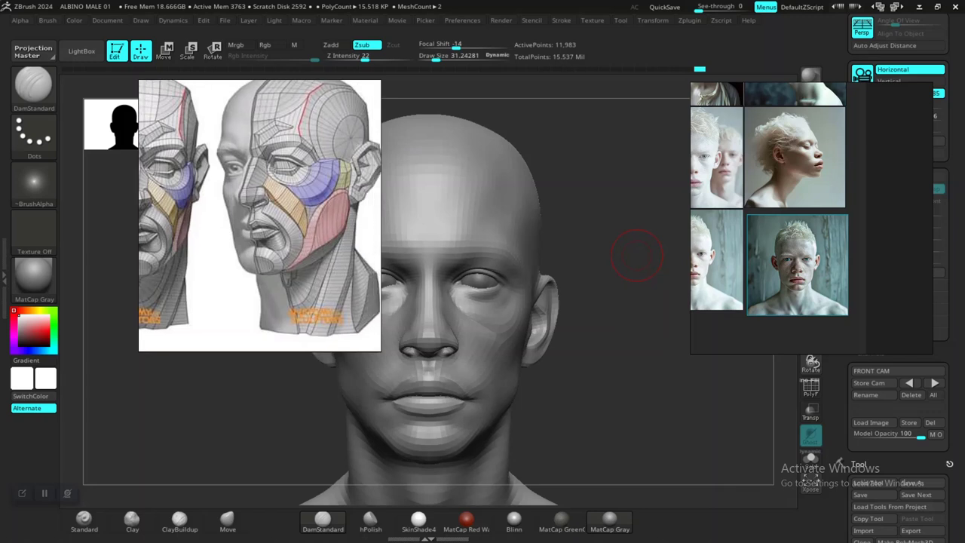
Place the CHEEK ZONE diagram next to the sculpted head and compare their cheek planes.
{"action": "middle_click_drag", "start_coordinate": [259, 216], "coordinate": [241, 233]}
{"action": "right_click_drag", "start_coordinate": [241, 234], "coordinate": [205, 119]}
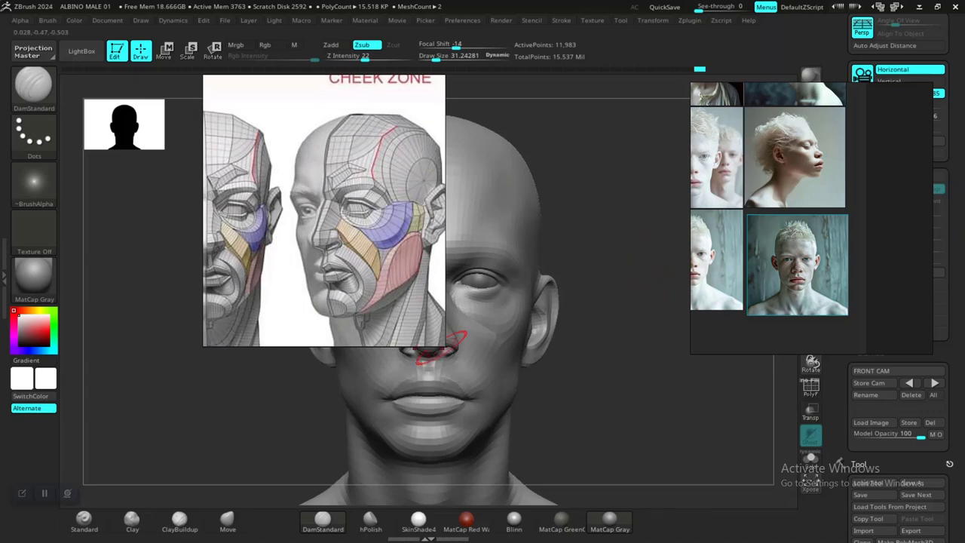
{"action": "left_click_drag", "start_coordinate": [591, 388], "coordinate": [530, 370]}
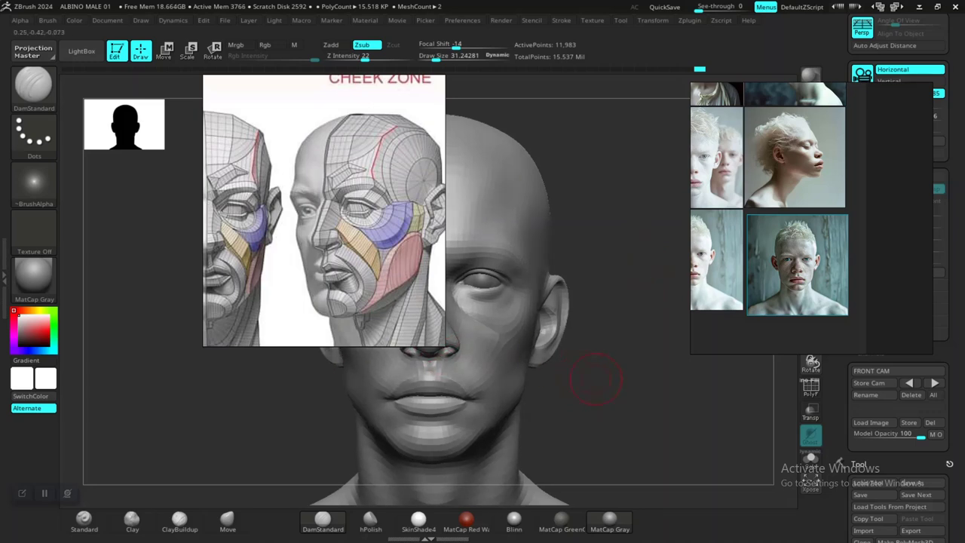
{"action": "left_click_drag", "start_coordinate": [599, 379], "coordinate": [771, 397], "text": "alt"}
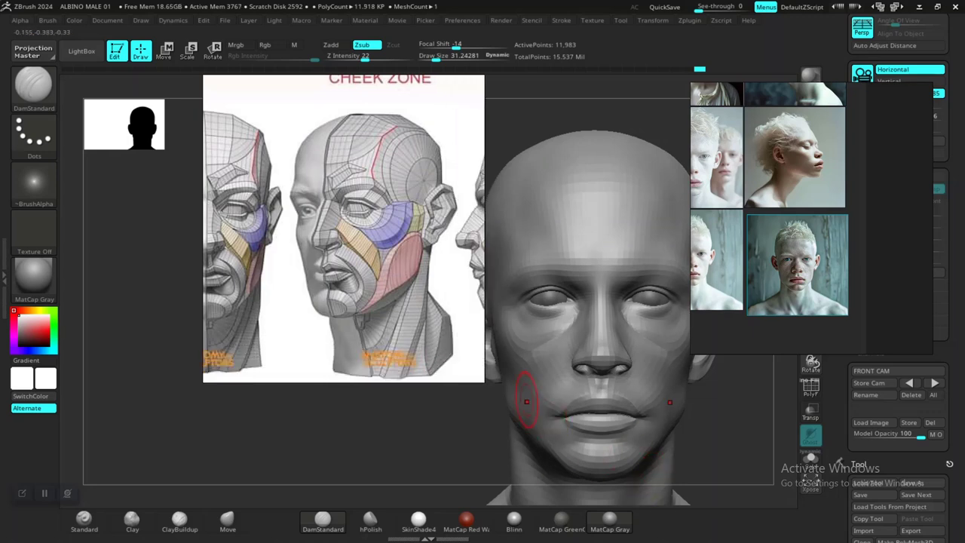
{"action": "left_click_drag", "start_coordinate": [526, 401], "coordinate": [460, 405]}
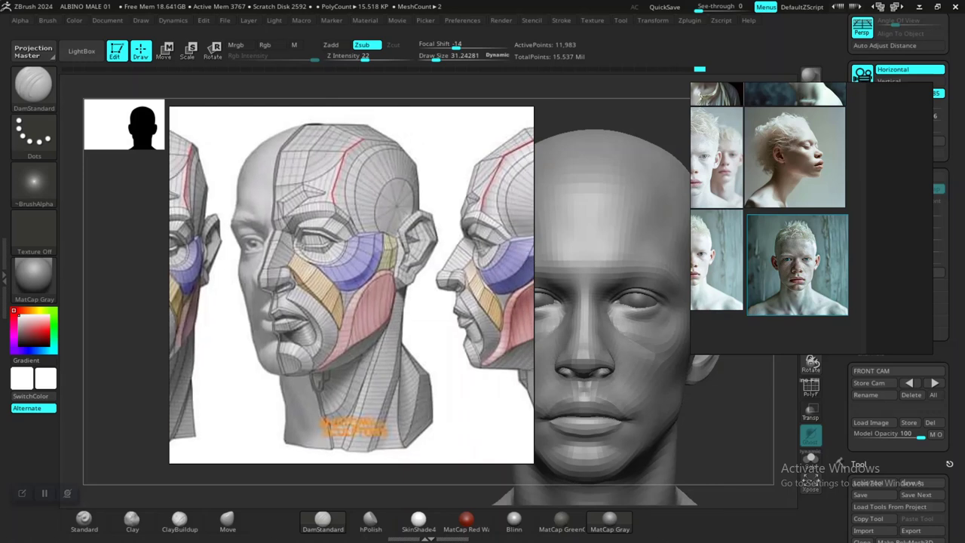
Enlarge the front albino portrait and set it beside the cheek diagram to compare the cheeks.
{"action": "scroll", "coordinate": [803, 283], "scroll_direction": "up", "scroll_amount": 5}
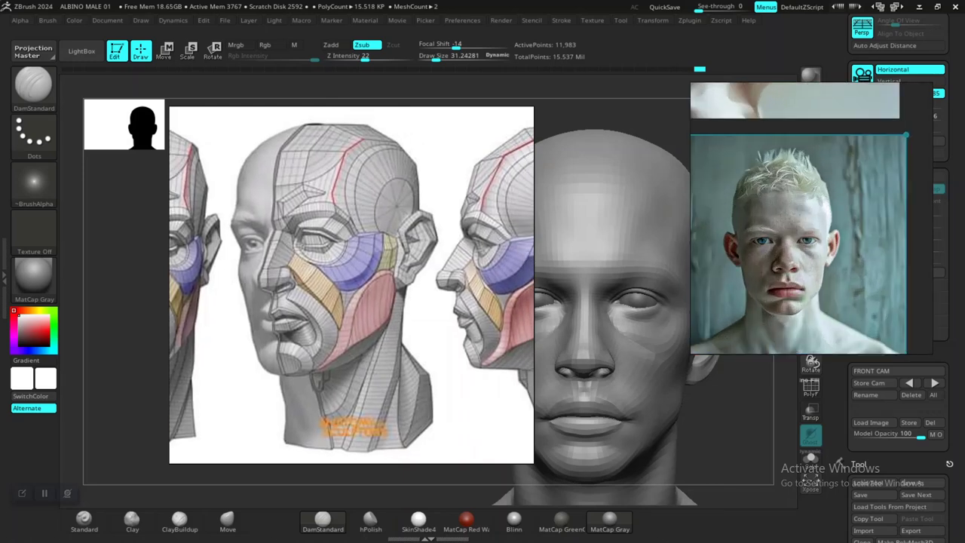
{"action": "right_click_drag", "start_coordinate": [804, 283], "coordinate": [733, 354]}
{"action": "scroll", "coordinate": [734, 340], "scroll_direction": "up", "scroll_amount": 2}
{"action": "middle_click_drag", "start_coordinate": [733, 339], "coordinate": [760, 313]}
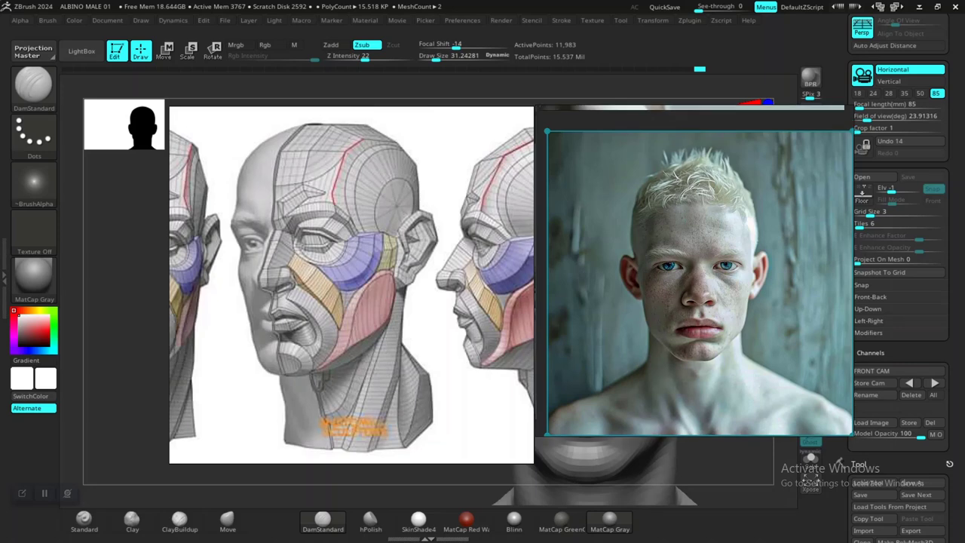
{"action": "key", "text": "alt+Tab"}
{"action": "key", "text": "alt+Tab"}
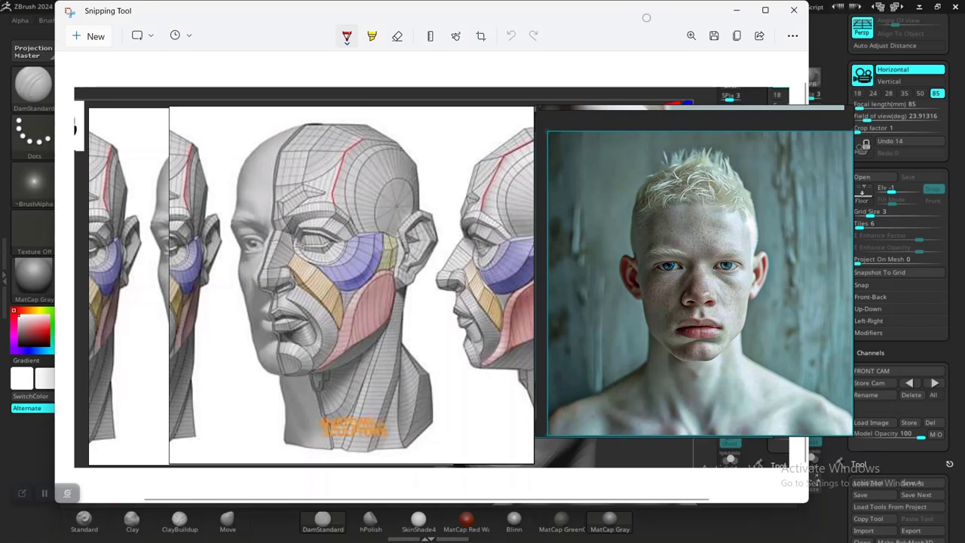
{"action": "left_click", "coordinate": [764, 10]}
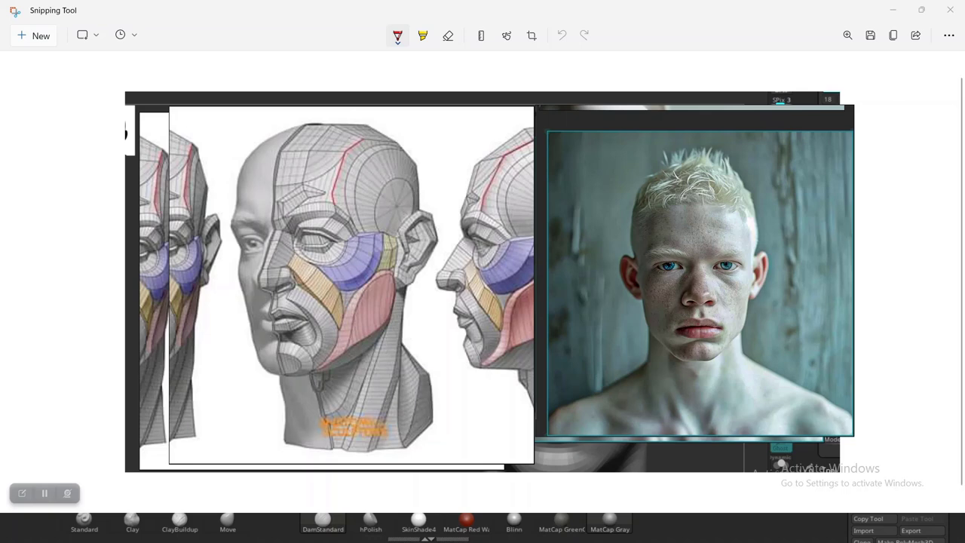
{"action": "left_click", "coordinate": [893, 10]}
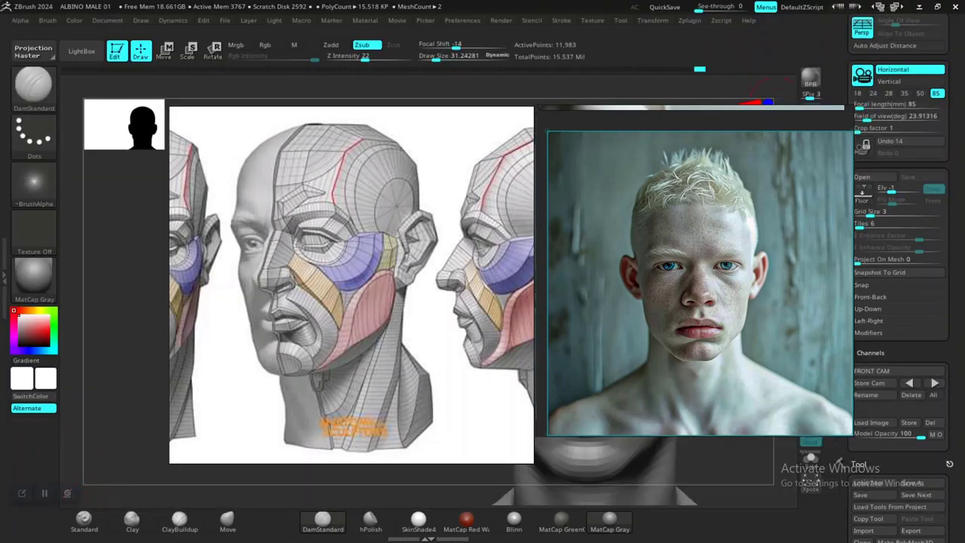
Move the albino portrait and the anatomy board away from the sculpted head so its face is unobstructed.
{"action": "key", "text": "alt+Tab"}
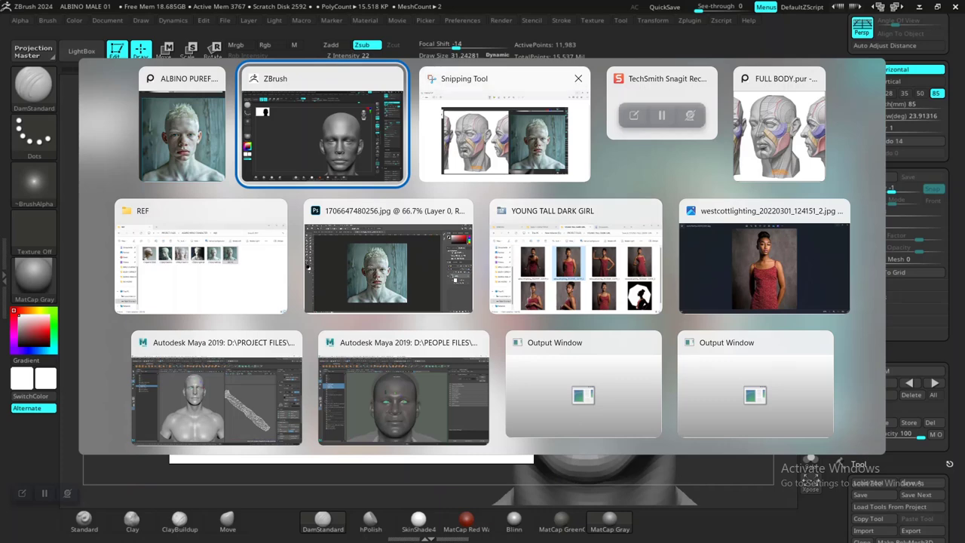
{"action": "left_click", "coordinate": [181, 127]}
{"action": "right_click_drag", "start_coordinate": [641, 340], "coordinate": [907, 54]}
{"action": "right_click_drag", "start_coordinate": [392, 354], "coordinate": [392, 59]}
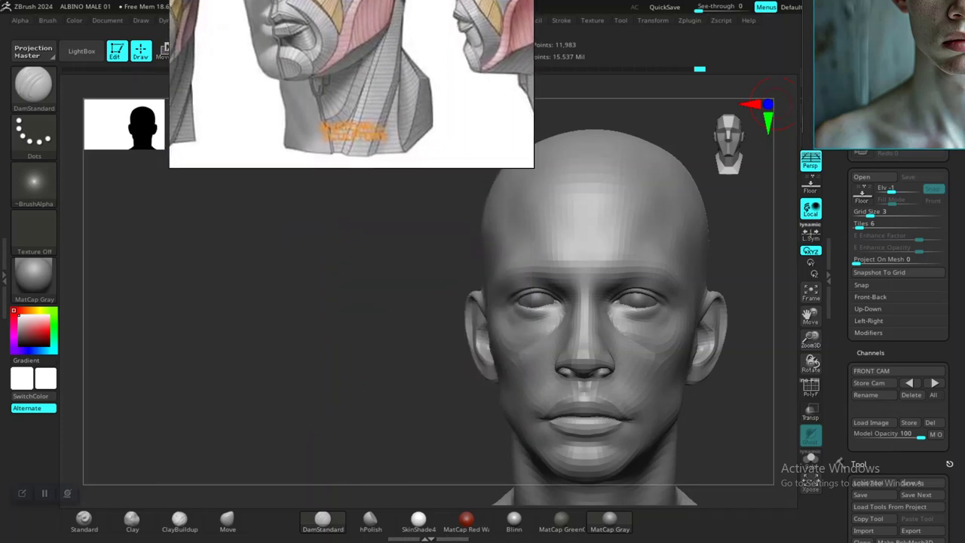
{"action": "right_click_drag", "start_coordinate": [377, 128], "coordinate": [365, 38]}
{"action": "left_click_drag", "start_coordinate": [319, 235], "coordinate": [337, 237]}
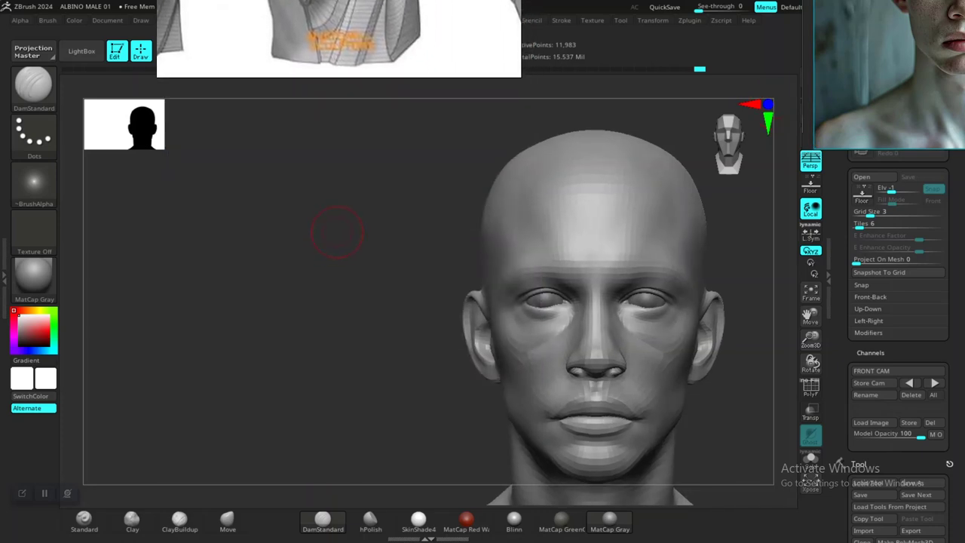
Switch to the Snipping Tool capture and highlight the portrait's hairline, temple and outer eye contour in yellow.
{"action": "key", "text": "alt+Tab"}
{"action": "key", "text": "alt+Tab"}
{"action": "key", "text": "alt+Tab"}
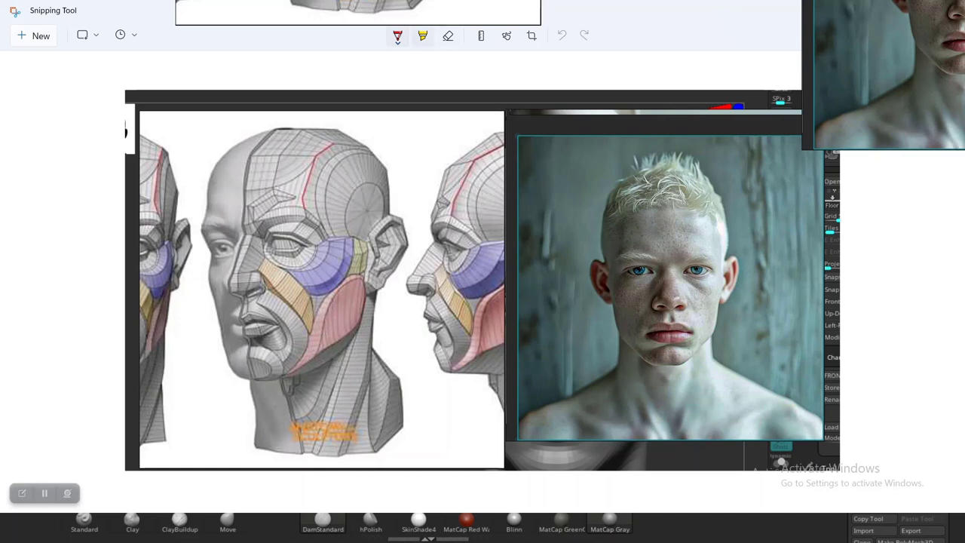
{"action": "left_click", "coordinate": [423, 36]}
{"action": "mouse_move", "coordinate": [645, 202]}
{"action": "left_mouse_down"}
{"action": "mouse_move", "coordinate": [606, 249]}
{"action": "mouse_move", "coordinate": [626, 281]}
{"action": "left_mouse_up"}
{"action": "left_click", "coordinate": [397, 35]}
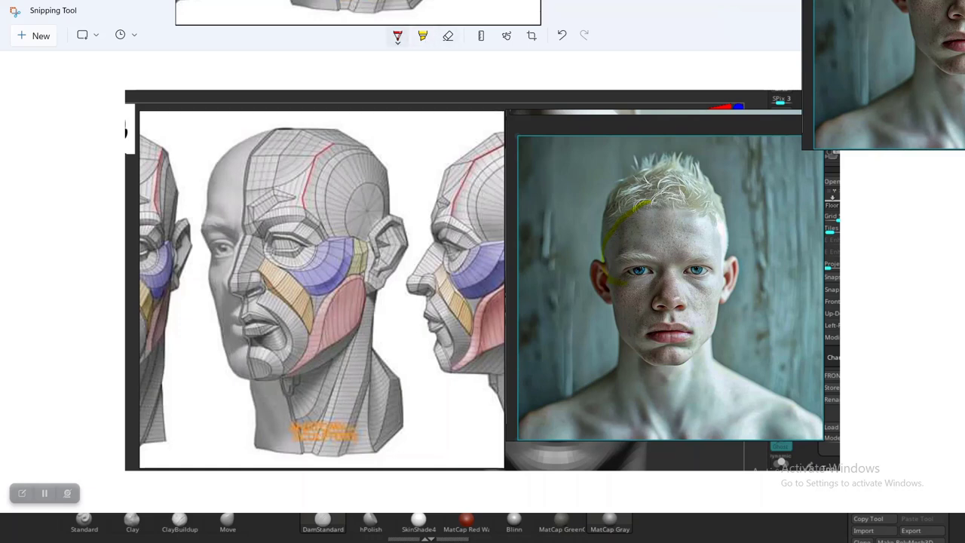
{"action": "left_click_drag", "start_coordinate": [664, 234], "coordinate": [631, 283]}
{"action": "left_click", "coordinate": [448, 35]}
{"action": "left_click", "coordinate": [653, 245]}
Trace the under-eye cheek line and the fold around the mouth corner in red on the diagram head and the portrait.
{"action": "left_click", "coordinate": [398, 35]}
{"action": "left_click_drag", "start_coordinate": [258, 249], "coordinate": [309, 293]}
{"action": "right_click_drag", "start_coordinate": [879, 131], "coordinate": [712, 15]}
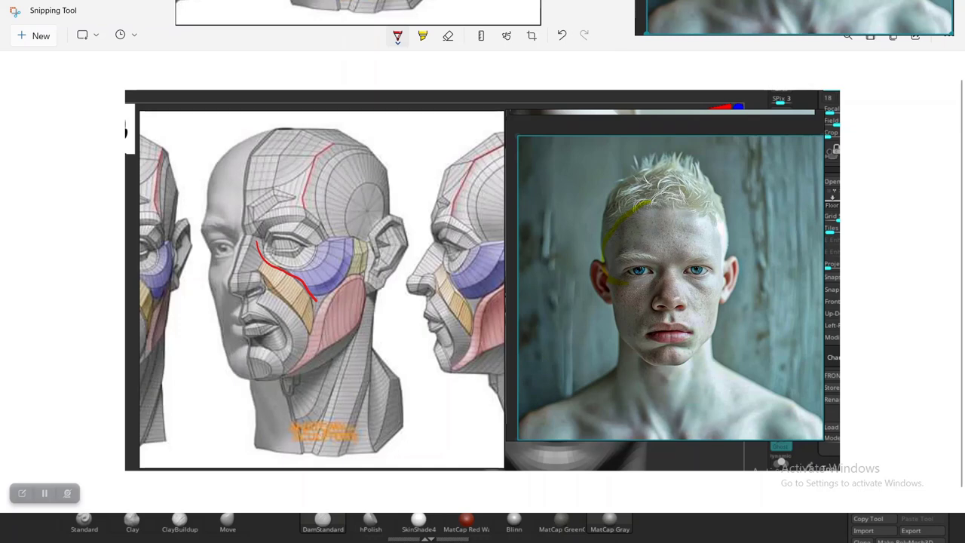
{"action": "scroll", "coordinate": [483, 283], "scroll_direction": "up", "scroll_amount": 1}
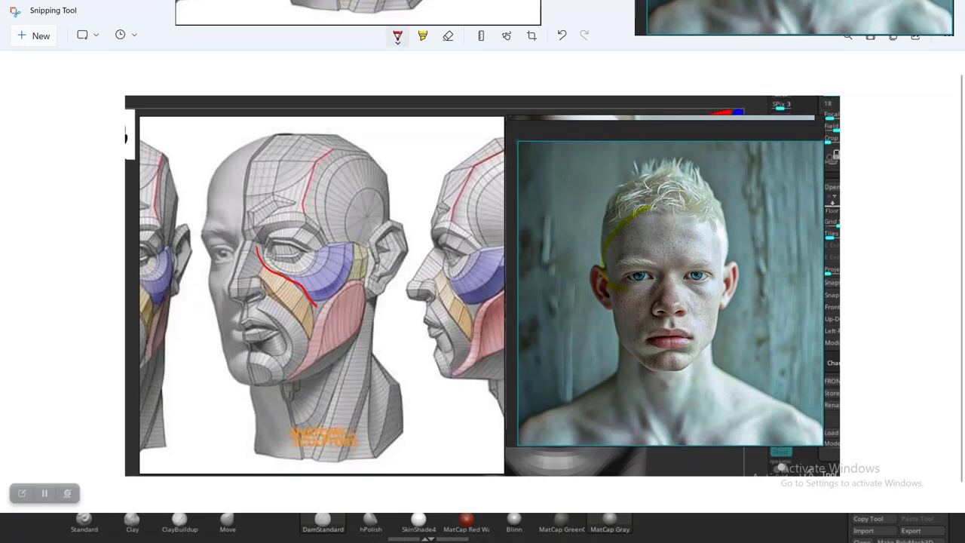
{"action": "left_click", "coordinate": [398, 37]}
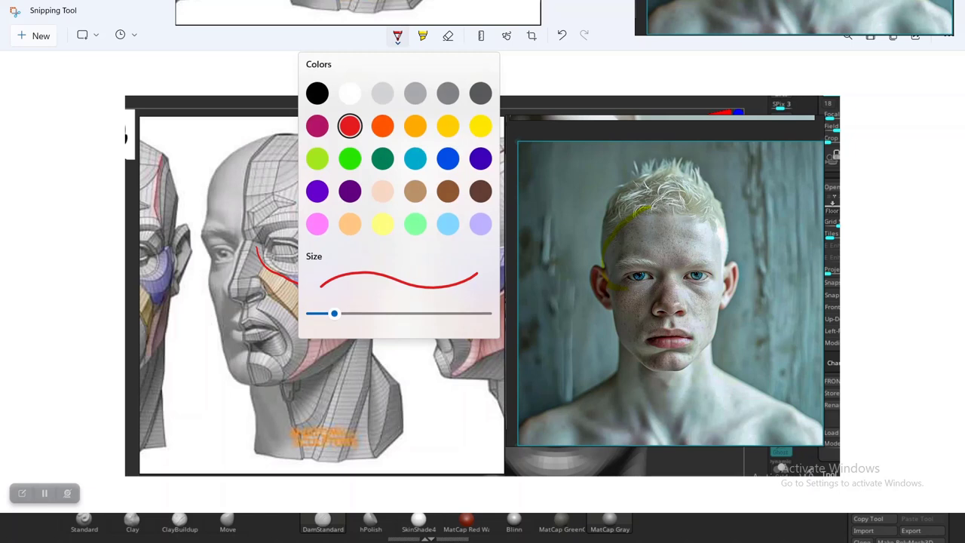
{"action": "key", "text": "Escape"}
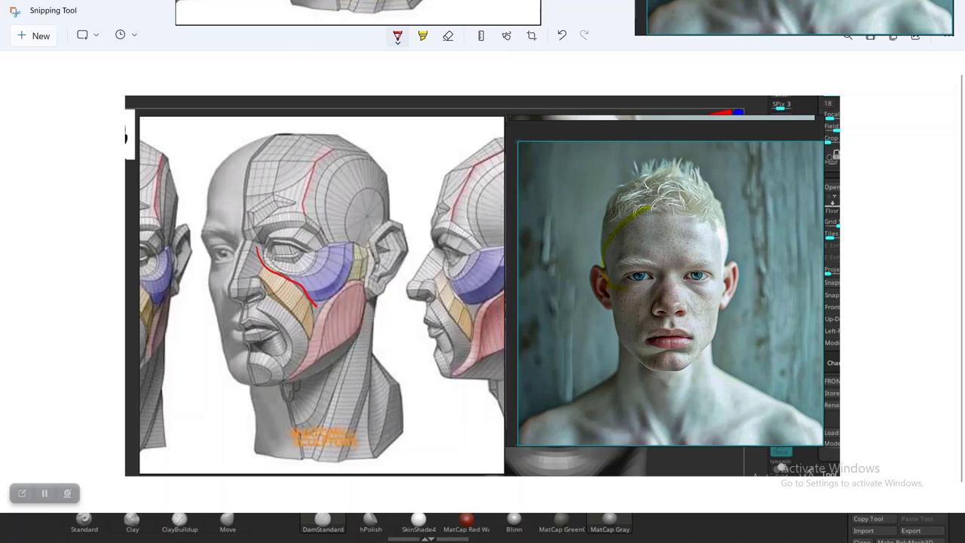
{"action": "left_click_drag", "start_coordinate": [678, 282], "coordinate": [704, 299]}
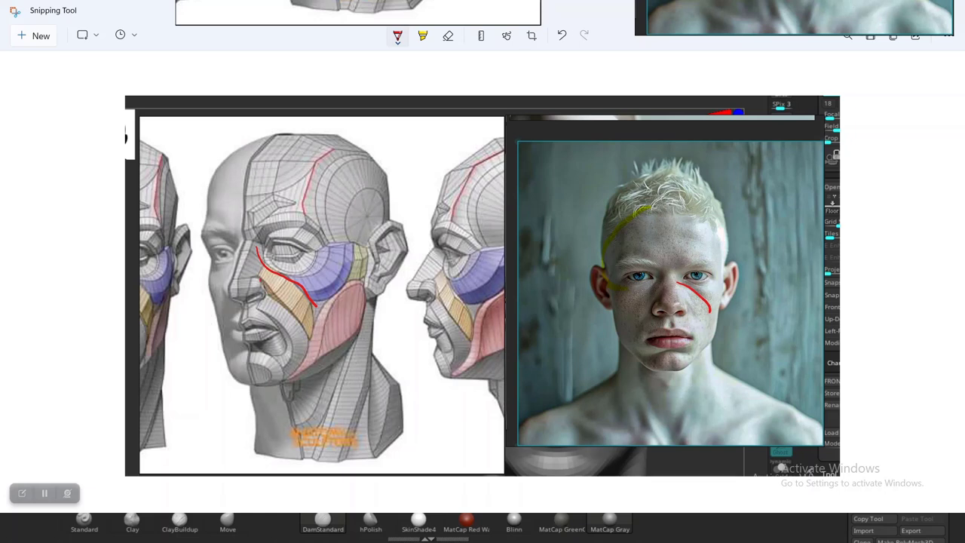
{"action": "mouse_move", "coordinate": [260, 280]}
{"action": "left_mouse_down"}
{"action": "mouse_move", "coordinate": [295, 320]}
{"action": "mouse_move", "coordinate": [301, 364]}
{"action": "mouse_move", "coordinate": [291, 372]}
{"action": "mouse_move", "coordinate": [266, 354]}
{"action": "left_mouse_up"}
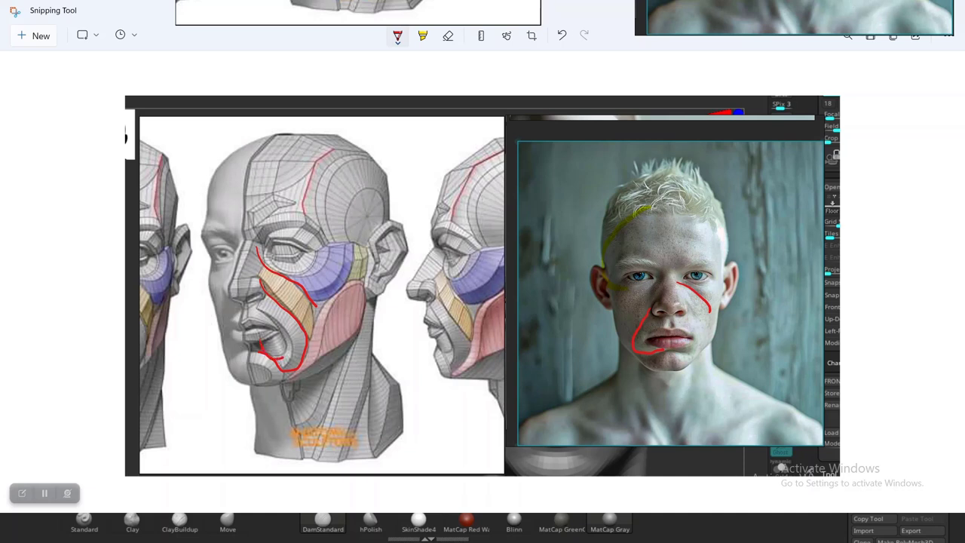
{"action": "left_click_drag", "start_coordinate": [279, 332], "coordinate": [269, 337]}
Outline the planes around the mouth and on the chin in dark green on the diagram head and the portrait.
{"action": "left_click", "coordinate": [397, 36]}
{"action": "left_click", "coordinate": [383, 158]}
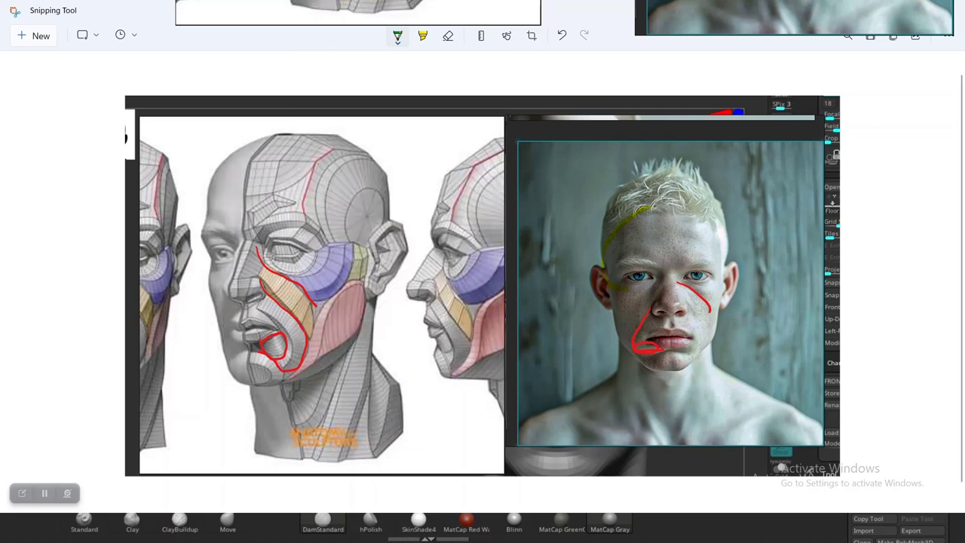
{"action": "left_click_drag", "start_coordinate": [255, 306], "coordinate": [284, 332]}
{"action": "mouse_move", "coordinate": [286, 368]}
{"action": "left_mouse_down"}
{"action": "mouse_move", "coordinate": [304, 337]}
{"action": "mouse_move", "coordinate": [294, 303]}
{"action": "mouse_move", "coordinate": [267, 293]}
{"action": "left_mouse_up"}
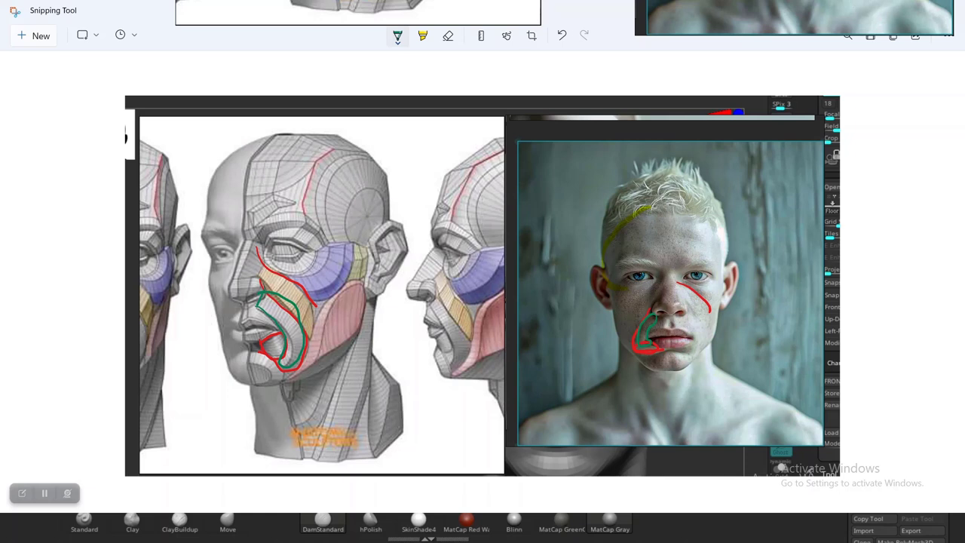
{"action": "mouse_move", "coordinate": [273, 379]}
{"action": "left_mouse_down"}
{"action": "mouse_move", "coordinate": [258, 385]}
{"action": "mouse_move", "coordinate": [249, 364]}
{"action": "left_mouse_up"}
{"action": "left_click_drag", "start_coordinate": [272, 378], "coordinate": [249, 355]}
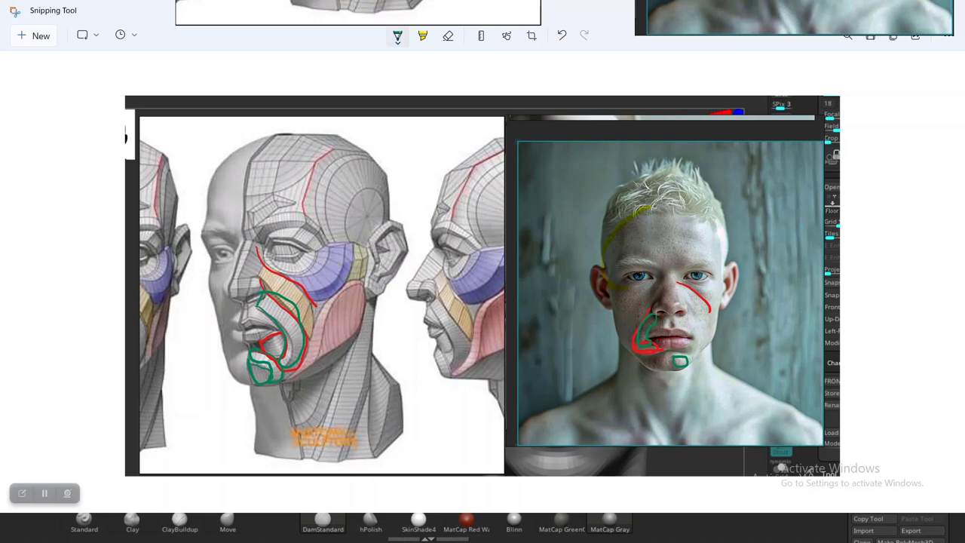
Return to ZBrush and arrange the cheek diagram and the albino portrait on either side of the sculpted head.
{"action": "right_click_drag", "start_coordinate": [792, 17], "coordinate": [664, 168]}
{"action": "left_click", "coordinate": [893, 10]}
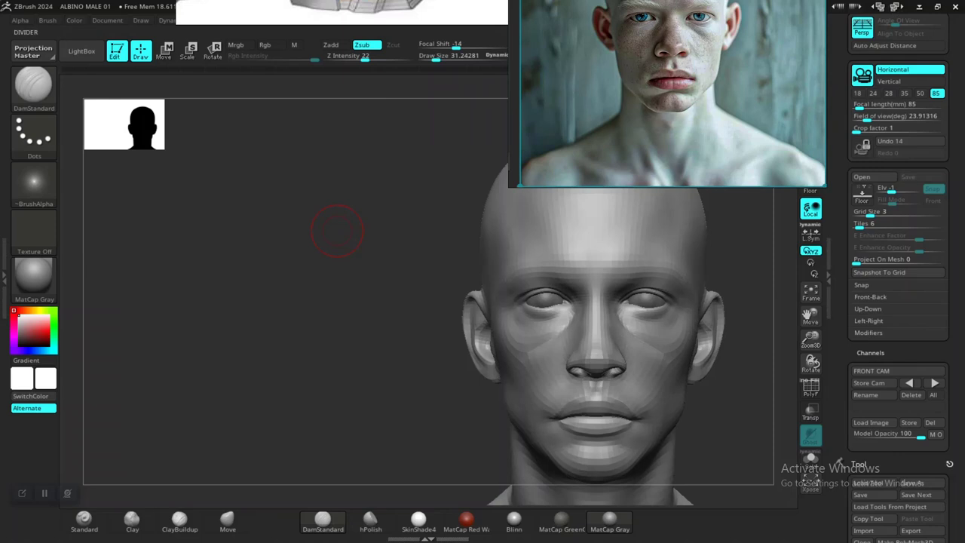
{"action": "right_click_drag", "start_coordinate": [675, 94], "coordinate": [771, 45]}
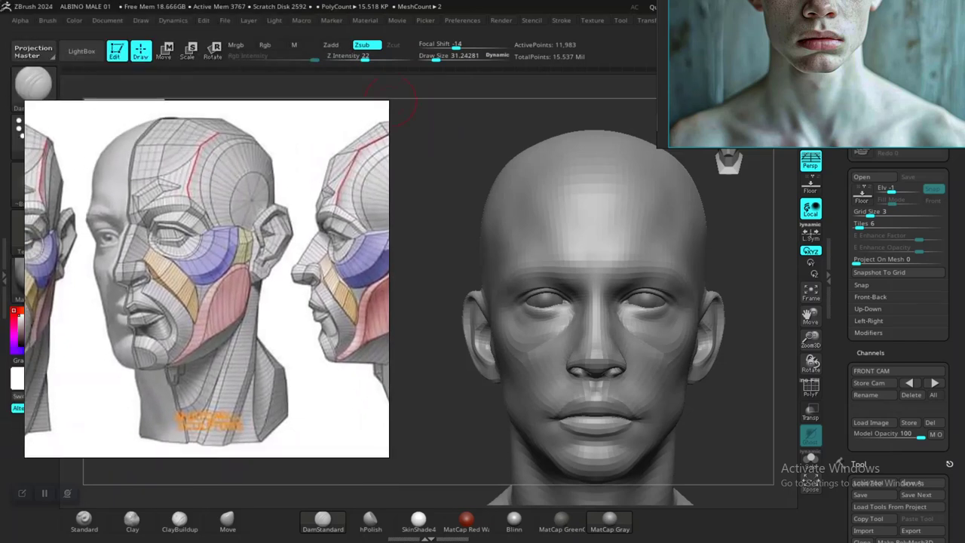
{"action": "left_click_drag", "start_coordinate": [416, 101], "coordinate": [381, 107]}
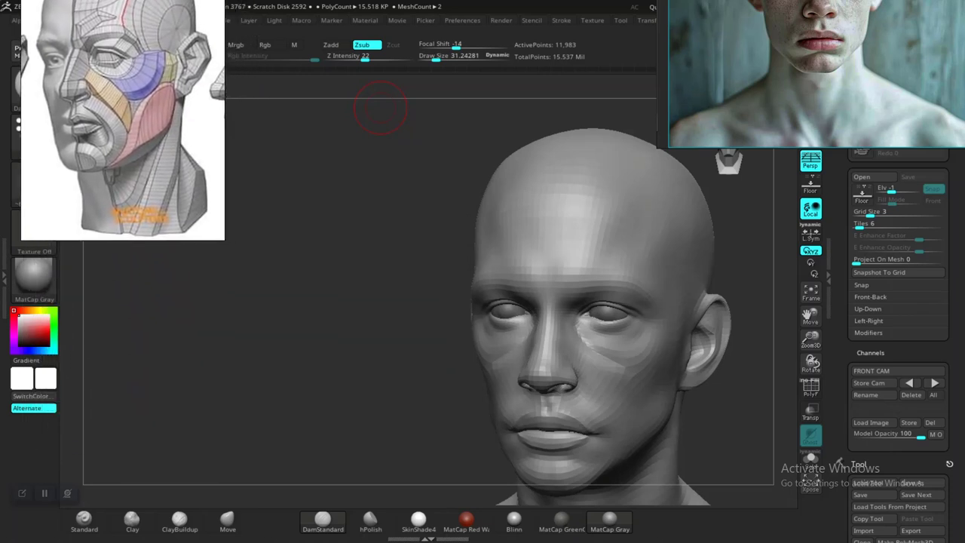
Compare the sculpted head with the front portrait reference, then hide that reference from the canvas.
{"action": "mouse_move", "coordinate": [381, 108]}
{"action": "left_mouse_down"}
{"action": "mouse_move", "coordinate": [370, 332]}
{"action": "mouse_move", "coordinate": [194, 317]}
{"action": "left_mouse_up"}
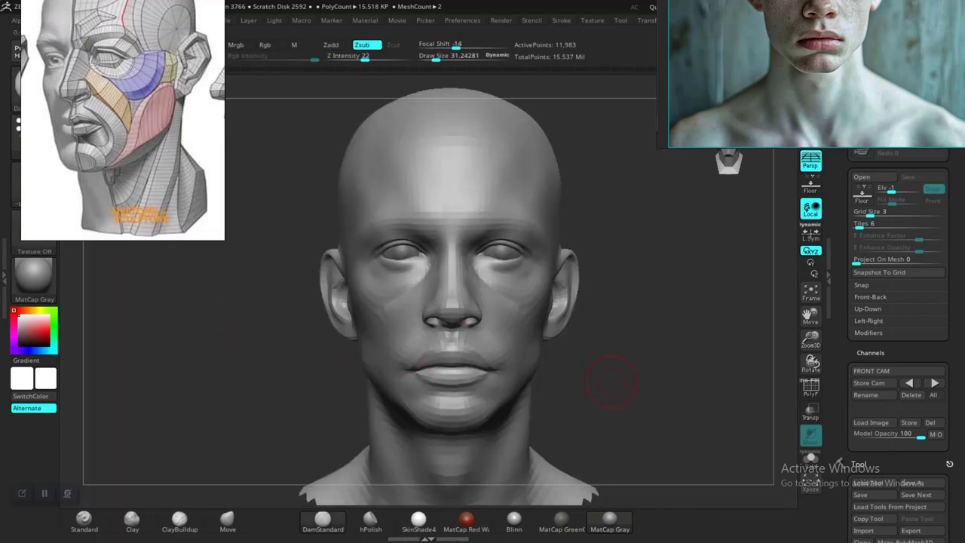
{"action": "mouse_move", "coordinate": [617, 385]}
{"action": "left_mouse_down", "text": "alt"}
{"action": "mouse_move", "coordinate": [592, 360]}
{"action": "mouse_move", "coordinate": [596, 381]}
{"action": "mouse_move", "coordinate": [632, 379]}
{"action": "mouse_move", "coordinate": [622, 386]}
{"action": "mouse_move", "coordinate": [632, 375]}
{"action": "mouse_move", "coordinate": [620, 375]}
{"action": "left_mouse_up", "text": "alt"}
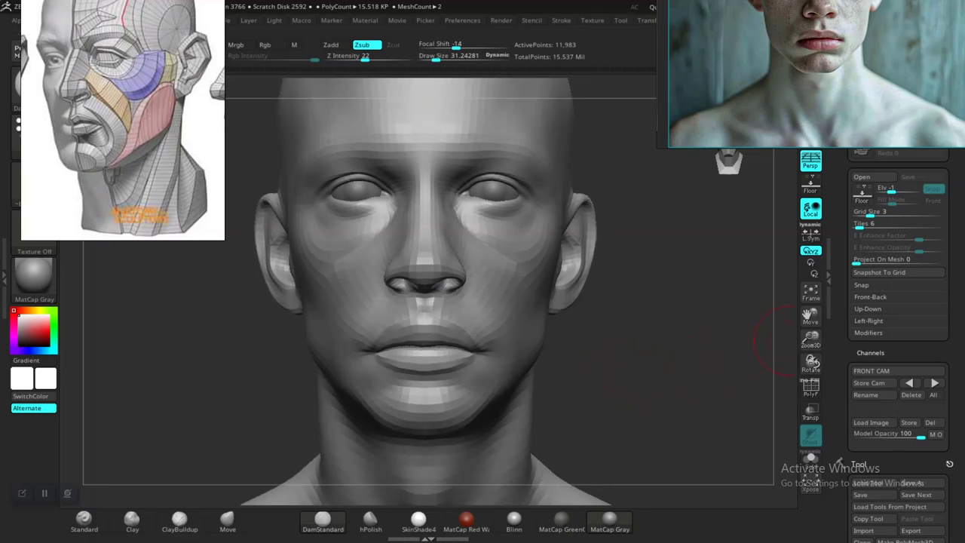
{"action": "left_click_drag", "start_coordinate": [787, 323], "coordinate": [610, 338], "text": "alt"}
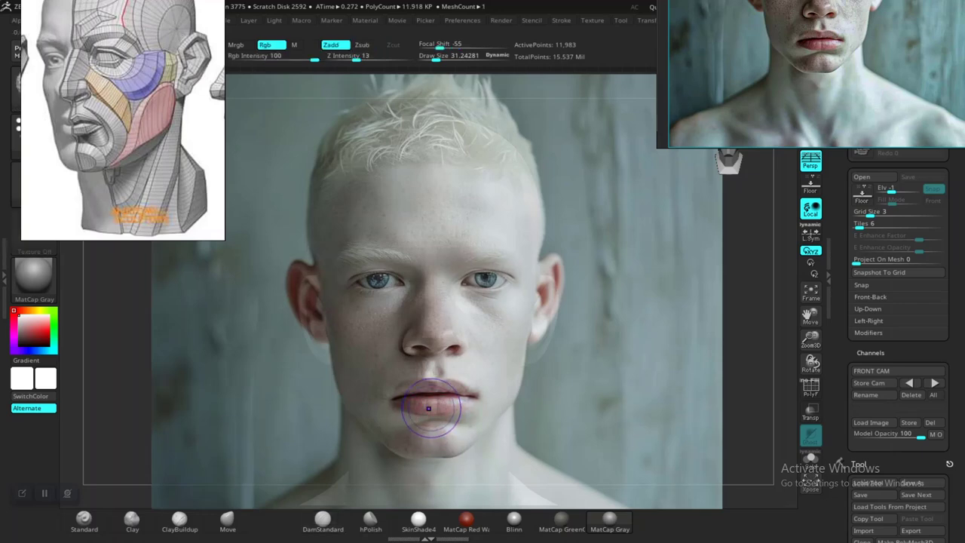
{"action": "key", "text": "shift+z"}
{"action": "mouse_move", "coordinate": [580, 384]}
{"action": "left_mouse_down", "text": "alt"}
{"action": "mouse_move", "coordinate": [586, 437]}
{"action": "mouse_move", "coordinate": [672, 411]}
{"action": "mouse_move", "coordinate": [675, 339]}
{"action": "left_mouse_up", "text": "alt"}
Examine the sculpt's cheek, nasolabial and mouth-corner planes from three-quarter, profile and front angles.
{"action": "mouse_move", "coordinate": [650, 377]}
{"action": "left_mouse_down", "text": "alt"}
{"action": "mouse_move", "coordinate": [655, 408]}
{"action": "mouse_move", "coordinate": [702, 388]}
{"action": "mouse_move", "coordinate": [667, 388]}
{"action": "mouse_move", "coordinate": [595, 332]}
{"action": "left_mouse_up", "text": "alt"}
{"action": "mouse_move", "coordinate": [679, 420]}
{"action": "left_mouse_down", "text": "alt"}
{"action": "mouse_move", "coordinate": [667, 355]}
{"action": "mouse_move", "coordinate": [642, 388]}
{"action": "mouse_move", "coordinate": [587, 399]}
{"action": "mouse_move", "coordinate": [592, 438]}
{"action": "mouse_move", "coordinate": [705, 366]}
{"action": "mouse_move", "coordinate": [683, 362]}
{"action": "mouse_move", "coordinate": [658, 377]}
{"action": "mouse_move", "coordinate": [676, 393]}
{"action": "mouse_move", "coordinate": [620, 375]}
{"action": "mouse_move", "coordinate": [616, 419]}
{"action": "left_mouse_up", "text": "alt"}
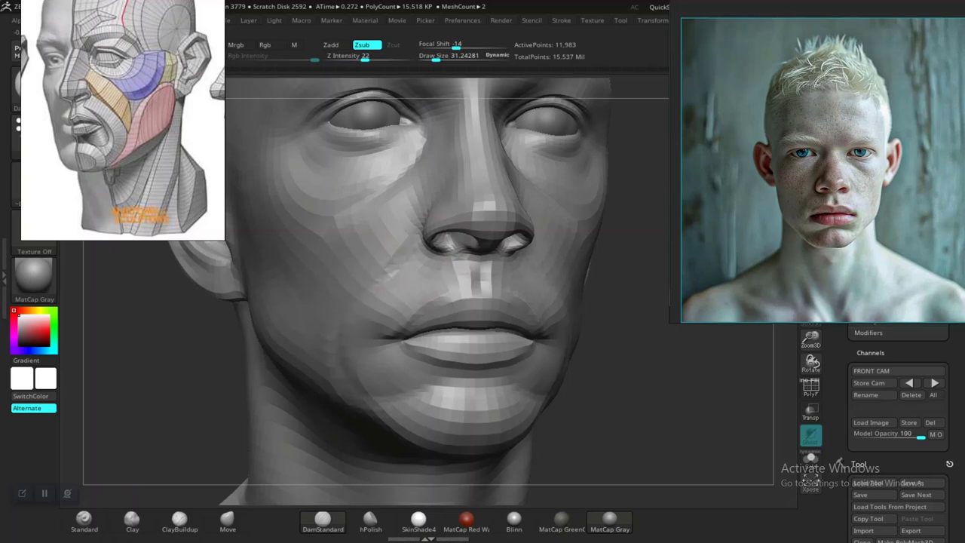
{"action": "left_click_drag", "start_coordinate": [625, 445], "coordinate": [513, 460], "text": "alt"}
{"action": "left_click_drag", "start_coordinate": [603, 392], "coordinate": [571, 344], "text": "alt"}
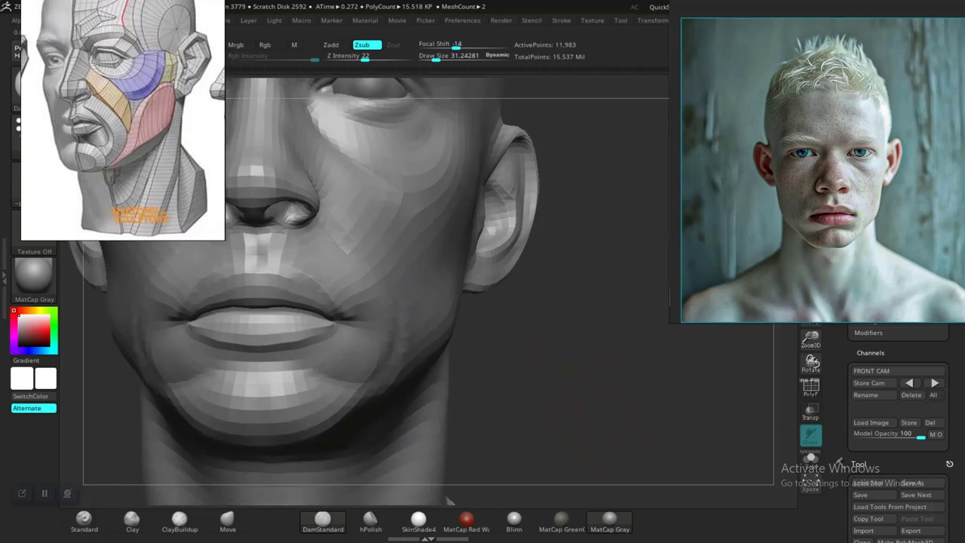
{"action": "left_click_drag", "start_coordinate": [448, 499], "coordinate": [324, 452]}
{"action": "left_click_drag", "start_coordinate": [490, 377], "coordinate": [588, 405]}
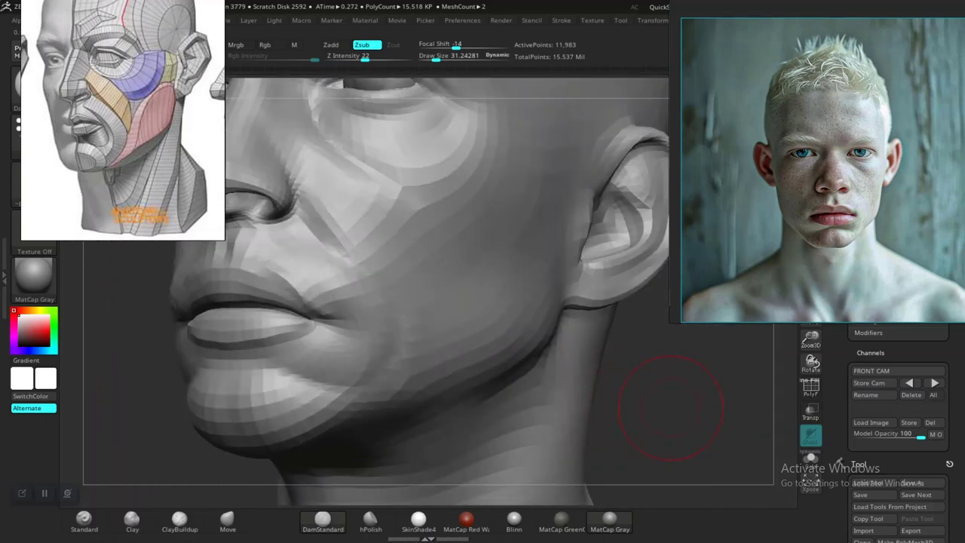
{"action": "left_click_drag", "start_coordinate": [671, 407], "coordinate": [573, 392]}
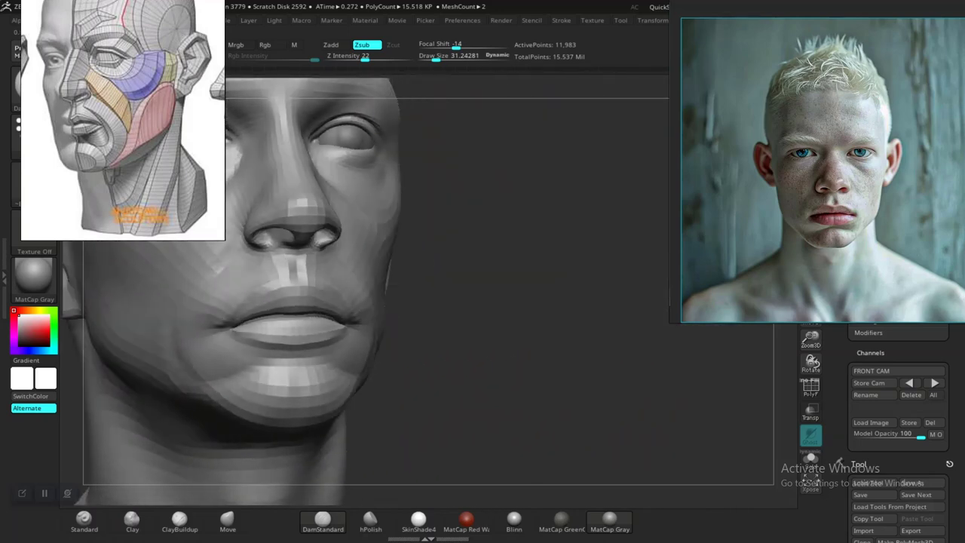
{"action": "mouse_move", "coordinate": [453, 377]}
{"action": "left_mouse_down"}
{"action": "mouse_move", "coordinate": [517, 373]}
{"action": "mouse_move", "coordinate": [571, 384]}
{"action": "mouse_move", "coordinate": [585, 411]}
{"action": "left_mouse_up"}
{"action": "left_click_drag", "start_coordinate": [528, 385], "coordinate": [603, 381]}
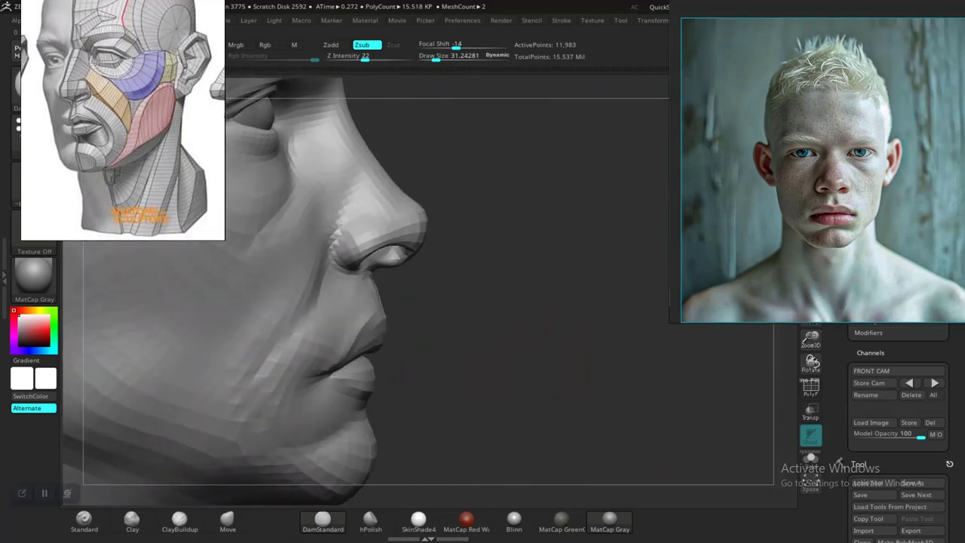
{"action": "mouse_move", "coordinate": [499, 330]}
{"action": "left_mouse_down", "text": "alt"}
{"action": "mouse_move", "coordinate": [555, 380]}
{"action": "mouse_move", "coordinate": [531, 349]}
{"action": "mouse_move", "coordinate": [576, 370]}
{"action": "mouse_move", "coordinate": [521, 362]}
{"action": "mouse_move", "coordinate": [435, 371]}
{"action": "left_mouse_up", "text": "alt"}
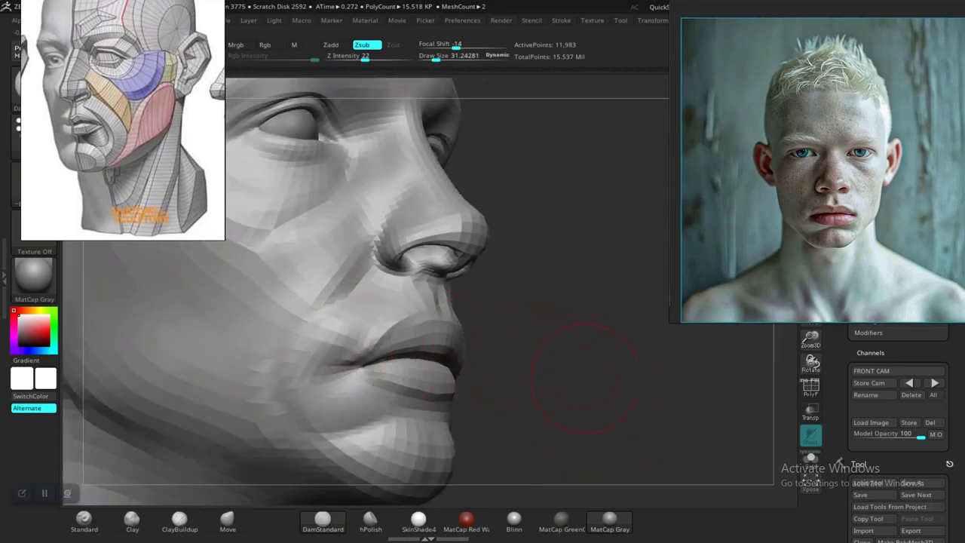
{"action": "left_click_drag", "start_coordinate": [584, 377], "coordinate": [625, 388]}
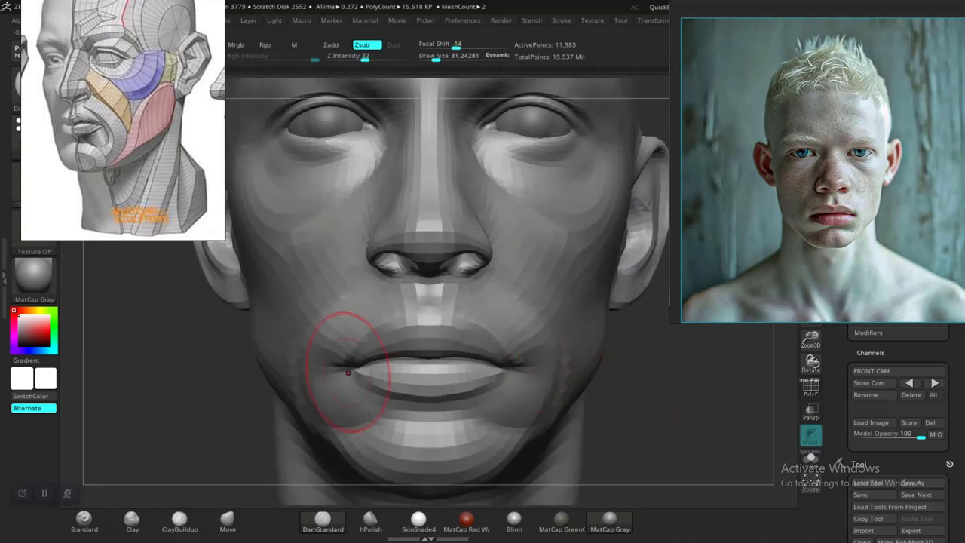
Adjust the cheek forms beside the mouth with the Move brush from a low angle, reducing the draw size to about 17.
{"action": "left_click_drag", "start_coordinate": [205, 395], "coordinate": [399, 255]}
{"action": "mouse_move", "coordinate": [596, 207]}
{"action": "left_mouse_down", "text": "shift"}
{"action": "mouse_move", "coordinate": [588, 197]}
{"action": "mouse_move", "coordinate": [569, 264]}
{"action": "mouse_move", "coordinate": [544, 194]}
{"action": "mouse_move", "coordinate": [540, 243]}
{"action": "left_mouse_up", "text": "shift"}
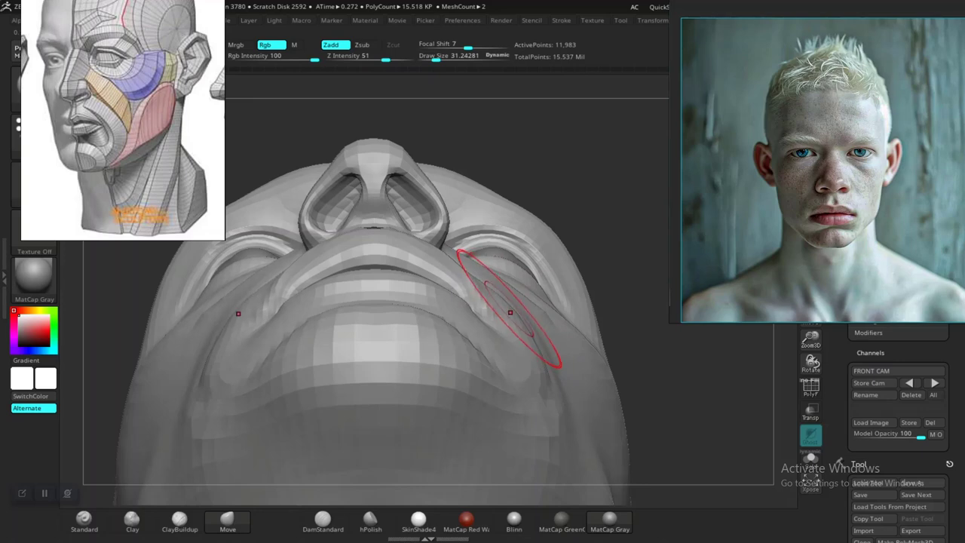
{"action": "mouse_move", "coordinate": [501, 155]}
{"action": "left_mouse_down"}
{"action": "mouse_move", "coordinate": [599, 188]}
{"action": "mouse_move", "coordinate": [602, 164]}
{"action": "mouse_move", "coordinate": [603, 200]}
{"action": "mouse_move", "coordinate": [534, 270]}
{"action": "left_mouse_up"}
{"action": "key", "text": "space"}
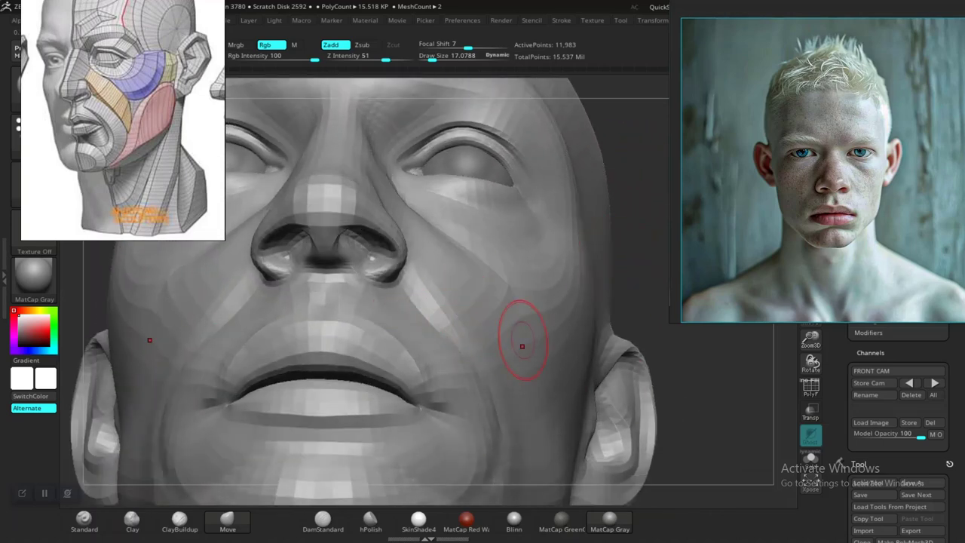
{"action": "mouse_move", "coordinate": [704, 387]}
{"action": "left_mouse_down"}
{"action": "mouse_move", "coordinate": [287, 306]}
{"action": "mouse_move", "coordinate": [272, 328]}
{"action": "mouse_move", "coordinate": [324, 302]}
{"action": "mouse_move", "coordinate": [291, 332]}
{"action": "mouse_move", "coordinate": [306, 372]}
{"action": "left_mouse_up"}
Build up the cheek fold between the nostril and mouth corner with ClayBuildup at a draw size of about 21.
{"action": "left_click", "coordinate": [181, 521]}
{"action": "key", "text": "bracketright"}
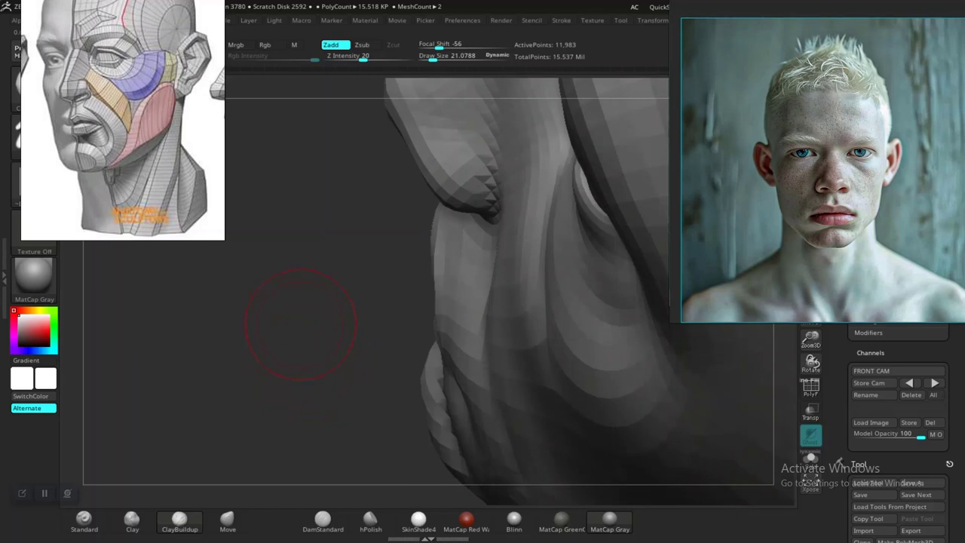
{"action": "left_click_drag", "start_coordinate": [301, 324], "coordinate": [345, 249]}
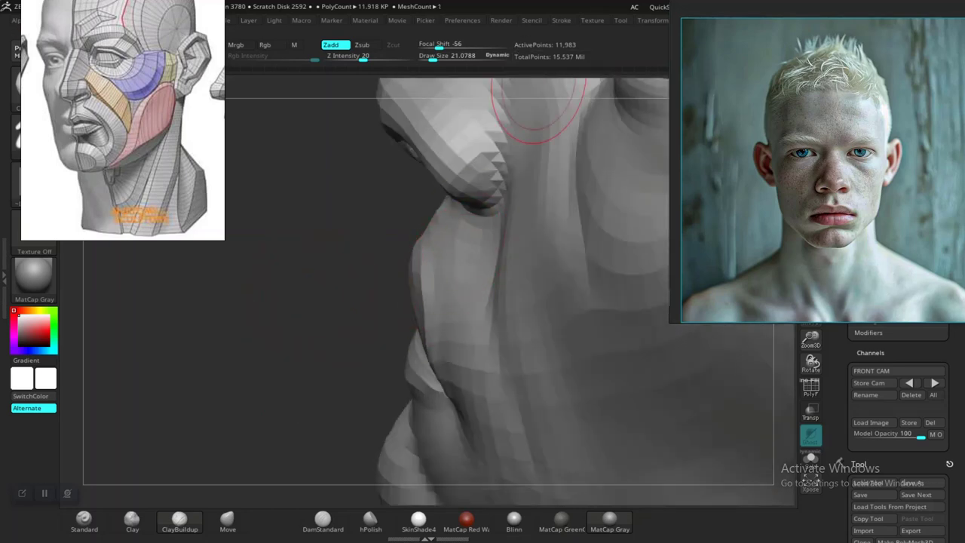
{"action": "left_click", "coordinate": [561, 21]}
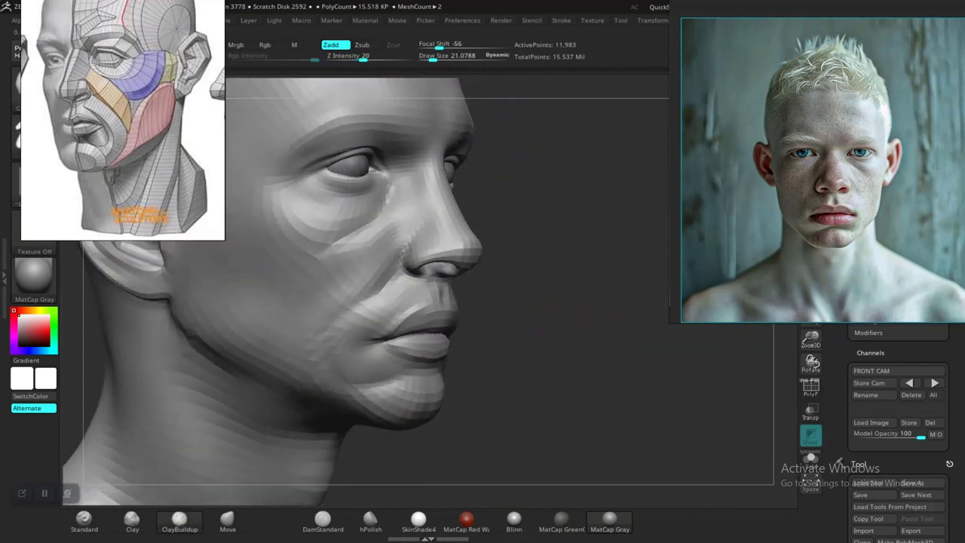
Smooth the fold between the nostril and mouth corner, then check the face from the front.
{"action": "mouse_move", "coordinate": [565, 352]}
{"action": "left_mouse_down"}
{"action": "mouse_move", "coordinate": [571, 323]}
{"action": "mouse_move", "coordinate": [554, 279]}
{"action": "left_mouse_up"}
{"action": "mouse_move", "coordinate": [571, 205]}
{"action": "left_mouse_down", "text": "alt"}
{"action": "mouse_move", "coordinate": [558, 272]}
{"action": "mouse_move", "coordinate": [420, 302]}
{"action": "left_mouse_up", "text": "alt"}
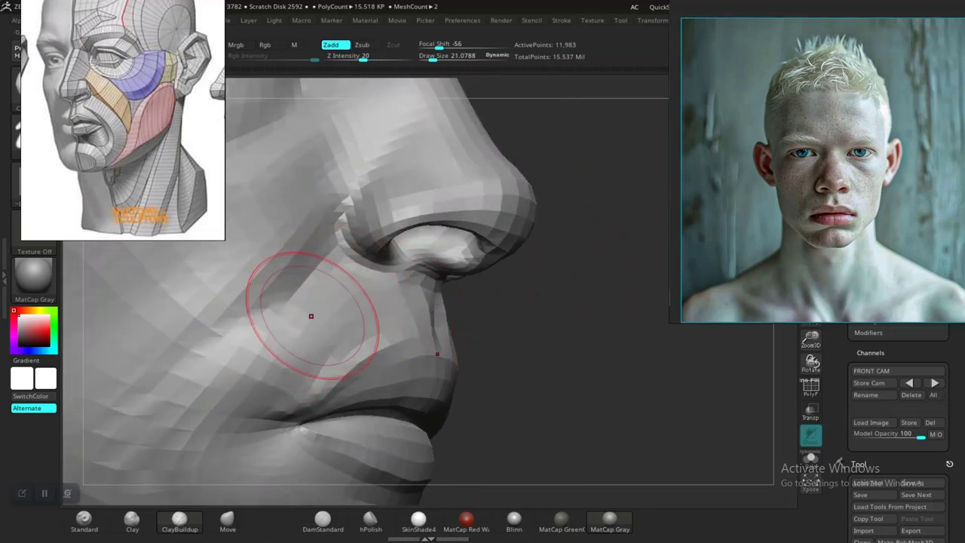
{"action": "left_click_drag", "start_coordinate": [330, 308], "coordinate": [259, 353], "text": "shift"}
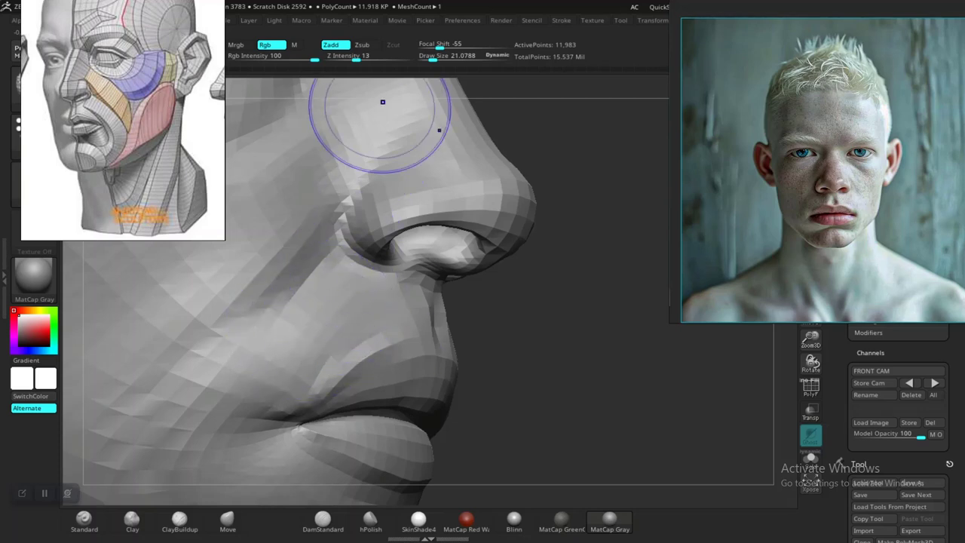
{"action": "left_click", "coordinate": [347, 56]}
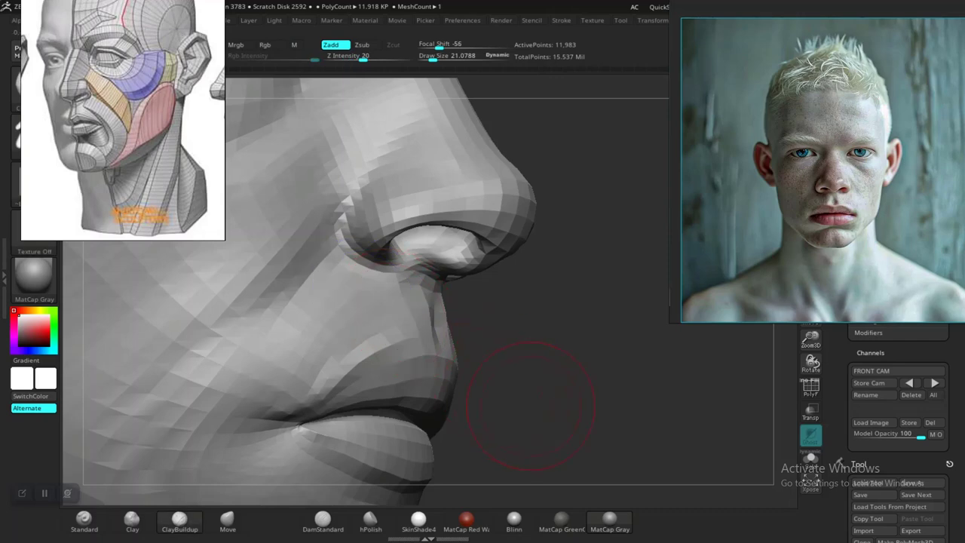
{"action": "left_click_drag", "start_coordinate": [530, 403], "coordinate": [473, 290], "text": "alt"}
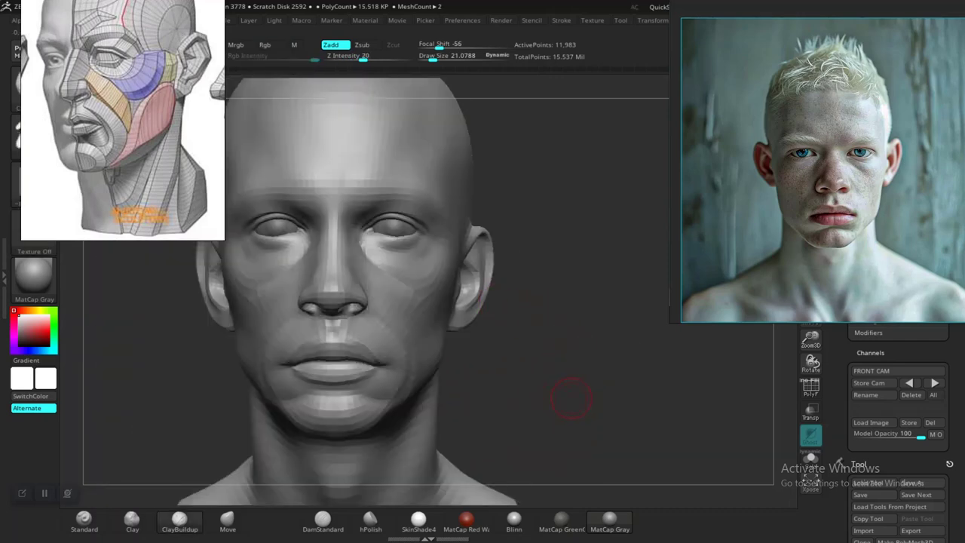
{"action": "mouse_move", "coordinate": [572, 398]}
{"action": "left_mouse_down", "text": "alt"}
{"action": "mouse_move", "coordinate": [595, 379]}
{"action": "mouse_move", "coordinate": [594, 354]}
{"action": "mouse_move", "coordinate": [598, 372]}
{"action": "mouse_move", "coordinate": [577, 375]}
{"action": "mouse_move", "coordinate": [593, 376]}
{"action": "mouse_move", "coordinate": [589, 338]}
{"action": "mouse_move", "coordinate": [606, 371]}
{"action": "mouse_move", "coordinate": [592, 390]}
{"action": "mouse_move", "coordinate": [604, 383]}
{"action": "mouse_move", "coordinate": [587, 341]}
{"action": "mouse_move", "coordinate": [602, 420]}
{"action": "left_mouse_up", "text": "alt"}
{"action": "scroll", "coordinate": [640, 410], "scroll_direction": "down", "scroll_amount": 2}
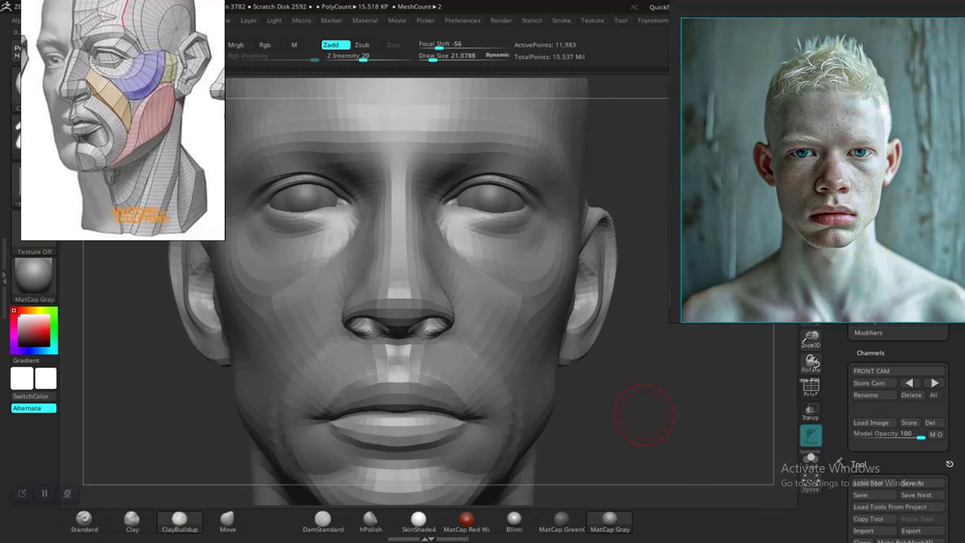
{"action": "left_click_drag", "start_coordinate": [634, 426], "coordinate": [629, 411], "text": "alt"}
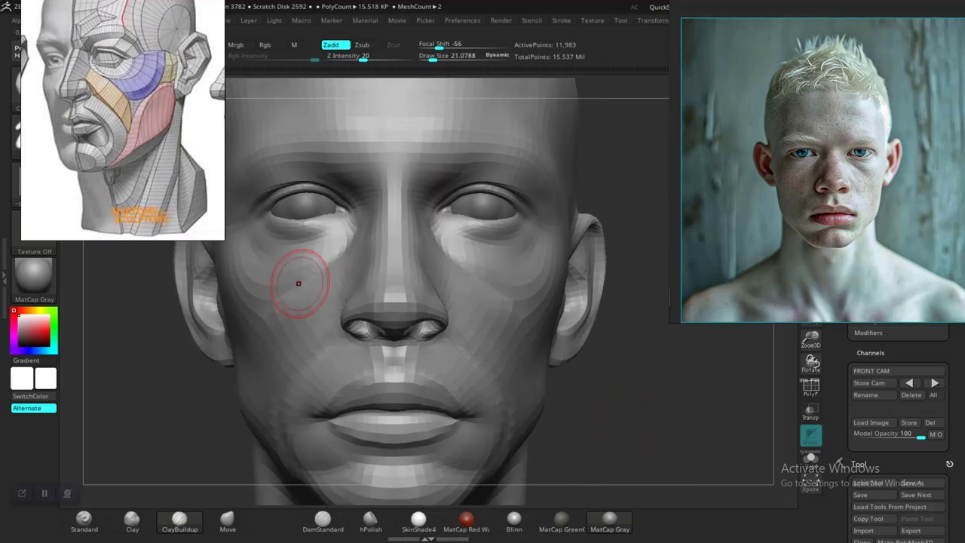
Examine the cheek, jaw and mouth planes of the head from the front and from a low three-quarter angle.
{"action": "left_click_drag", "start_coordinate": [661, 443], "coordinate": [667, 414], "text": "alt"}
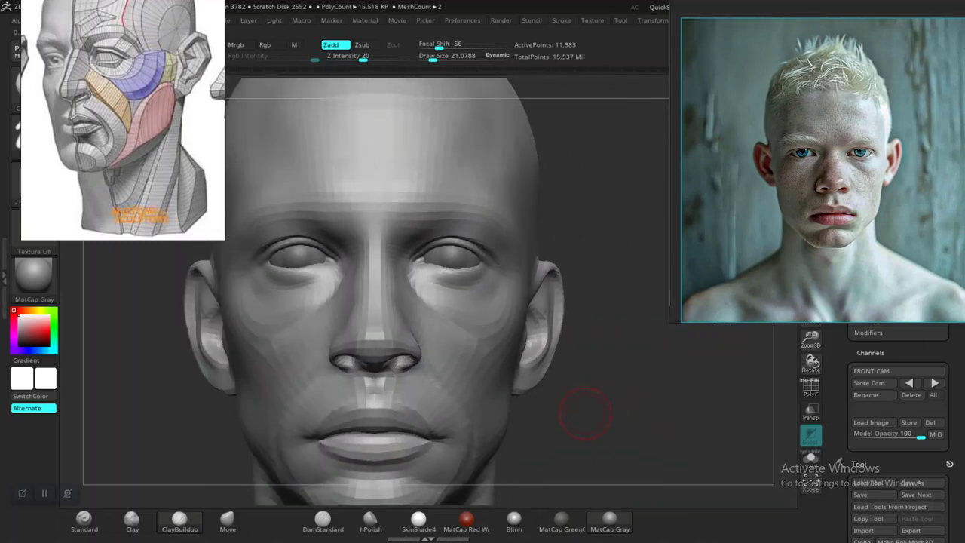
{"action": "left_click_drag", "start_coordinate": [586, 414], "coordinate": [584, 369]}
{"action": "left_click_drag", "start_coordinate": [497, 360], "coordinate": [588, 381], "text": "alt"}
{"action": "mouse_move", "coordinate": [515, 396]}
{"action": "left_mouse_down"}
{"action": "mouse_move", "coordinate": [577, 386]}
{"action": "mouse_move", "coordinate": [551, 377]}
{"action": "mouse_move", "coordinate": [745, 410]}
{"action": "mouse_move", "coordinate": [558, 373]}
{"action": "mouse_move", "coordinate": [586, 350]}
{"action": "left_mouse_up"}
{"action": "key", "text": "space"}
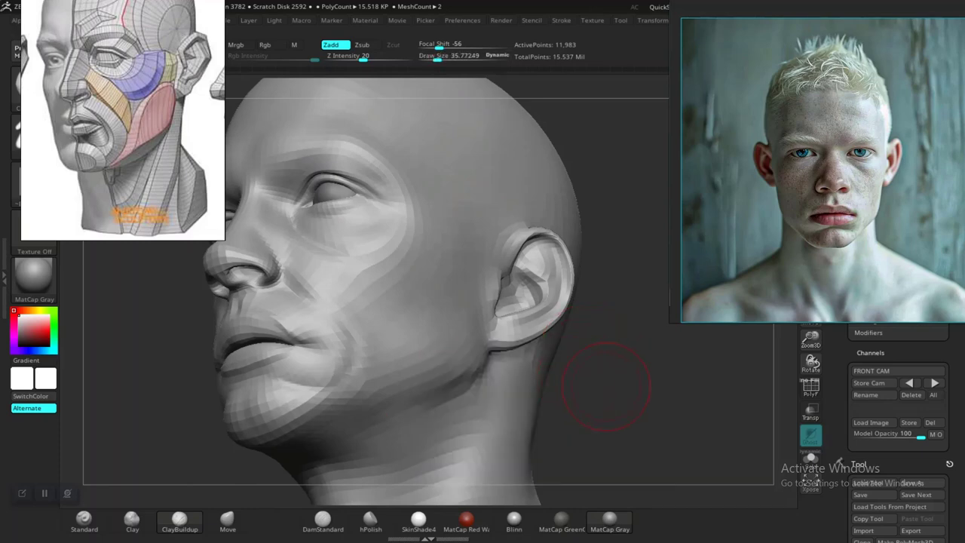
{"action": "left_click_drag", "start_coordinate": [607, 386], "coordinate": [626, 358]}
{"action": "mouse_move", "coordinate": [614, 399]}
{"action": "left_mouse_down"}
{"action": "mouse_move", "coordinate": [519, 321]}
{"action": "mouse_move", "coordinate": [523, 298]}
{"action": "mouse_move", "coordinate": [528, 308]}
{"action": "left_mouse_up"}
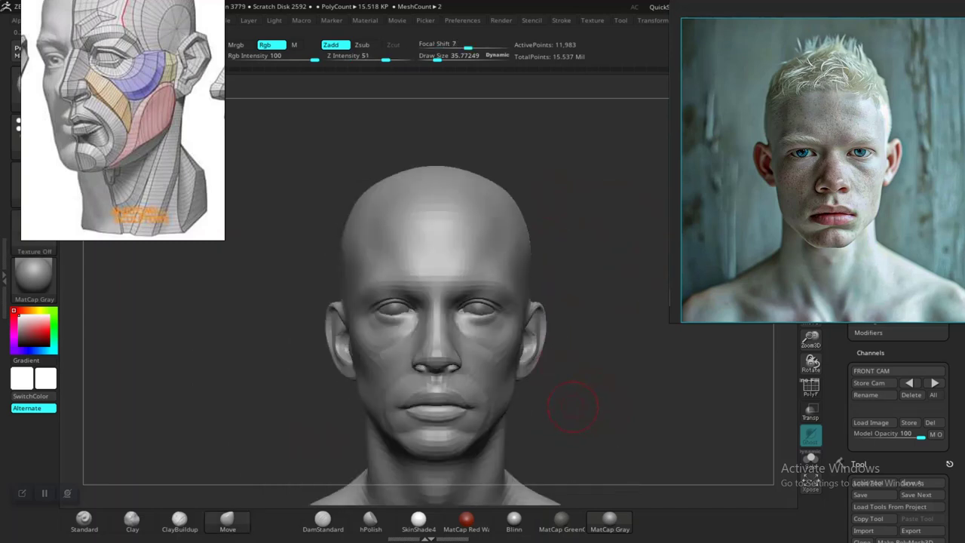
Examine the overall face proportions from the front at several distances, with the Move brush active at a draw size of about 54.
{"action": "mouse_move", "coordinate": [580, 412]}
{"action": "left_mouse_down", "text": "alt"}
{"action": "mouse_move", "coordinate": [574, 405]}
{"action": "mouse_move", "coordinate": [578, 460]}
{"action": "mouse_move", "coordinate": [562, 411]}
{"action": "mouse_move", "coordinate": [547, 401]}
{"action": "mouse_move", "coordinate": [590, 408]}
{"action": "mouse_move", "coordinate": [605, 373]}
{"action": "left_mouse_up", "text": "alt"}
{"action": "left_click_drag", "start_coordinate": [603, 392], "coordinate": [626, 411], "text": "shift"}
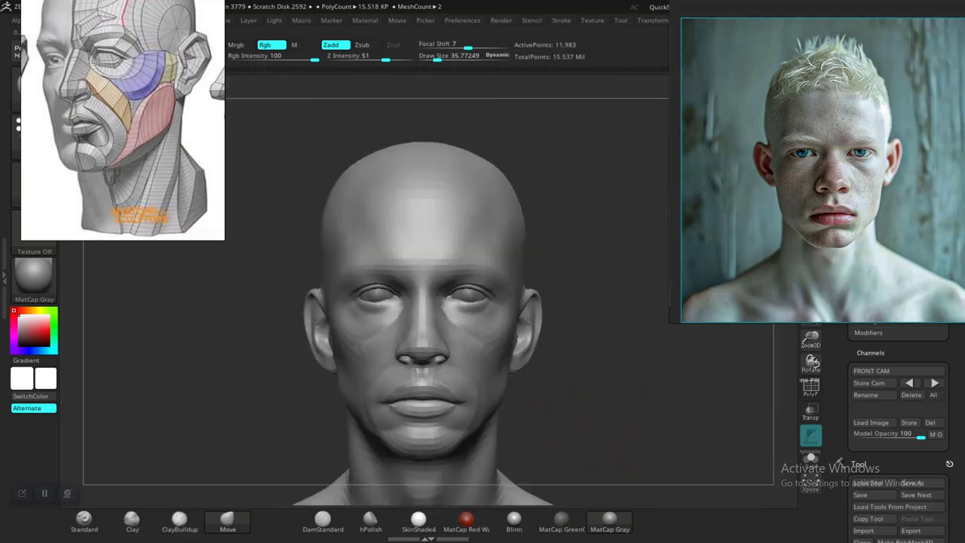
{"action": "scroll", "coordinate": [547, 356], "scroll_direction": "up", "scroll_amount": 4}
{"action": "key", "text": "space"}
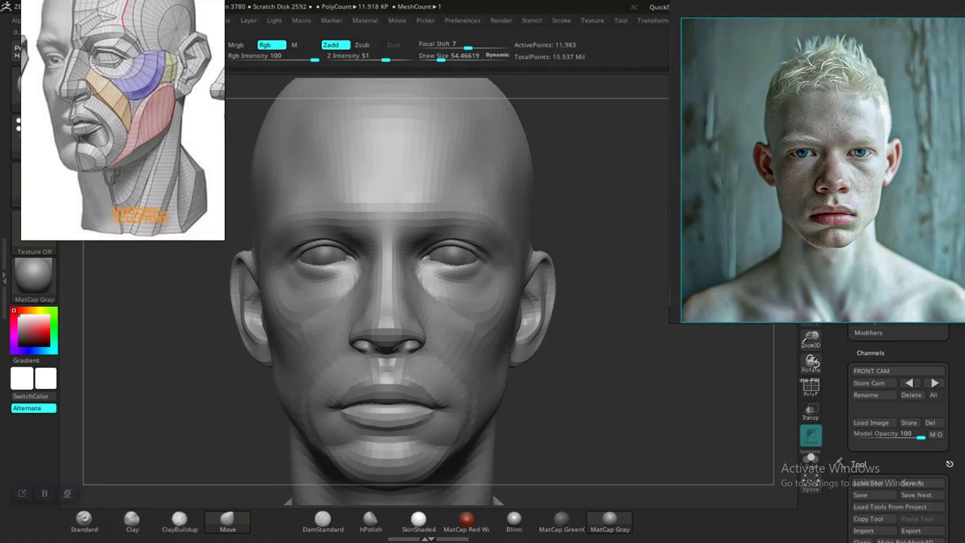
{"action": "left_click_drag", "start_coordinate": [619, 427], "coordinate": [598, 384]}
{"action": "scroll", "coordinate": [636, 372], "scroll_direction": "up", "scroll_amount": 5}
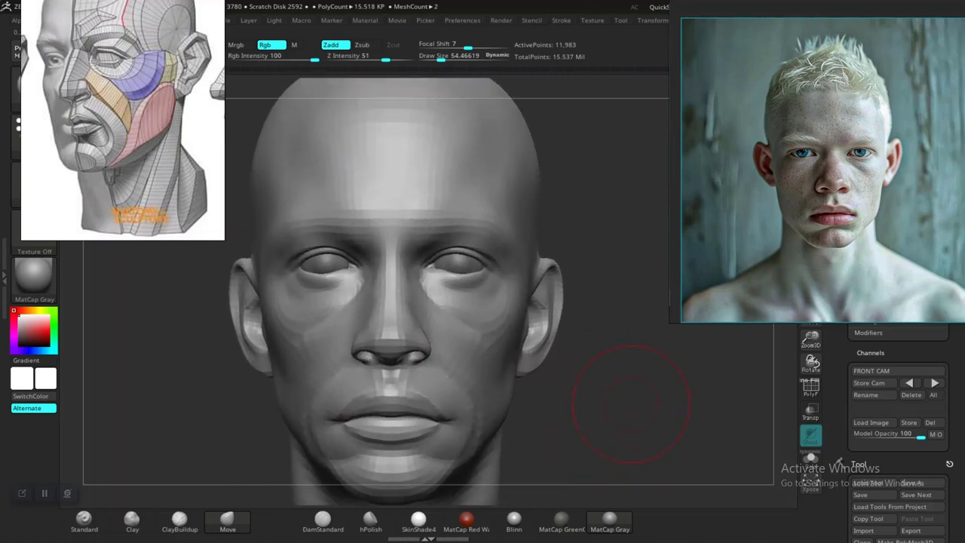
{"action": "mouse_move", "coordinate": [605, 381]}
{"action": "left_mouse_down", "text": "alt"}
{"action": "mouse_move", "coordinate": [603, 395]}
{"action": "mouse_move", "coordinate": [611, 286]}
{"action": "left_mouse_up", "text": "alt"}
{"action": "mouse_move", "coordinate": [642, 362]}
{"action": "left_mouse_down"}
{"action": "mouse_move", "coordinate": [483, 362]}
{"action": "mouse_move", "coordinate": [626, 388]}
{"action": "mouse_move", "coordinate": [606, 355]}
{"action": "mouse_move", "coordinate": [616, 384]}
{"action": "left_mouse_up"}
{"action": "scroll", "coordinate": [616, 384], "scroll_direction": "up", "scroll_amount": 3}
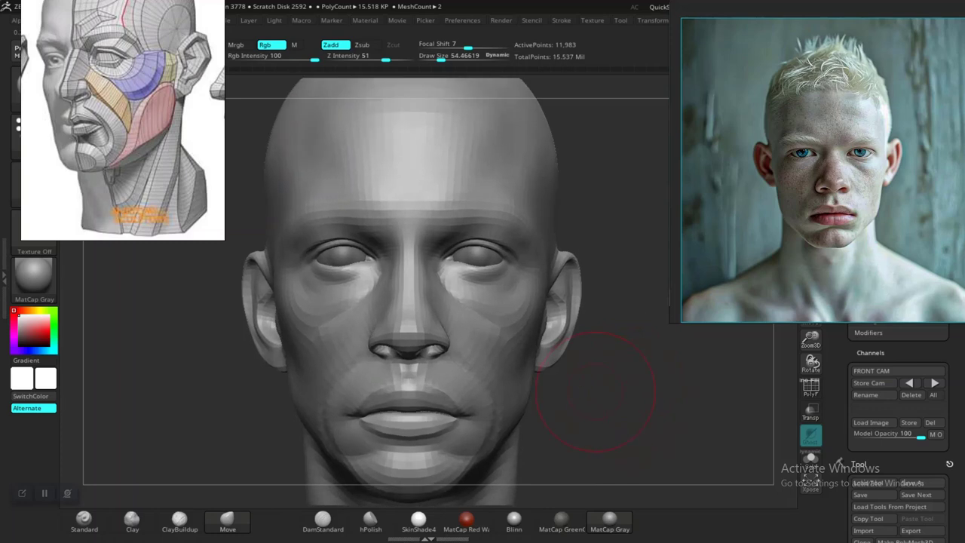
{"action": "scroll", "coordinate": [625, 406], "scroll_direction": "up", "scroll_amount": 3}
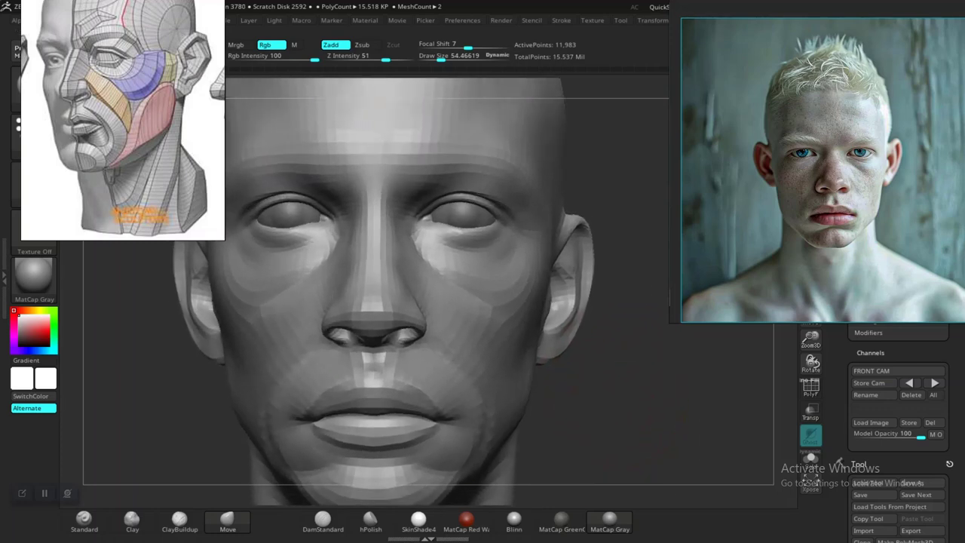
{"action": "scroll", "coordinate": [650, 411], "scroll_direction": "down", "scroll_amount": 3}
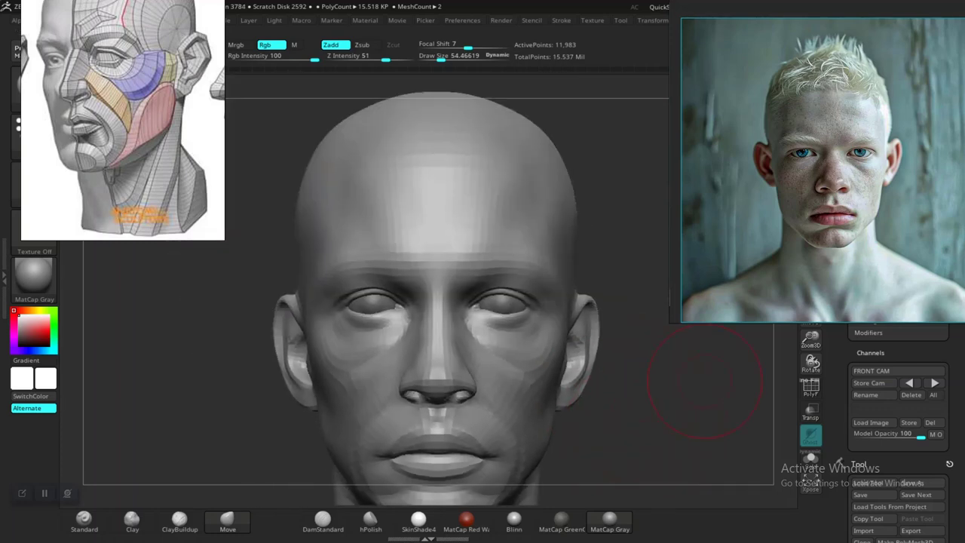
{"action": "scroll", "coordinate": [717, 369], "scroll_direction": "down", "scroll_amount": 2}
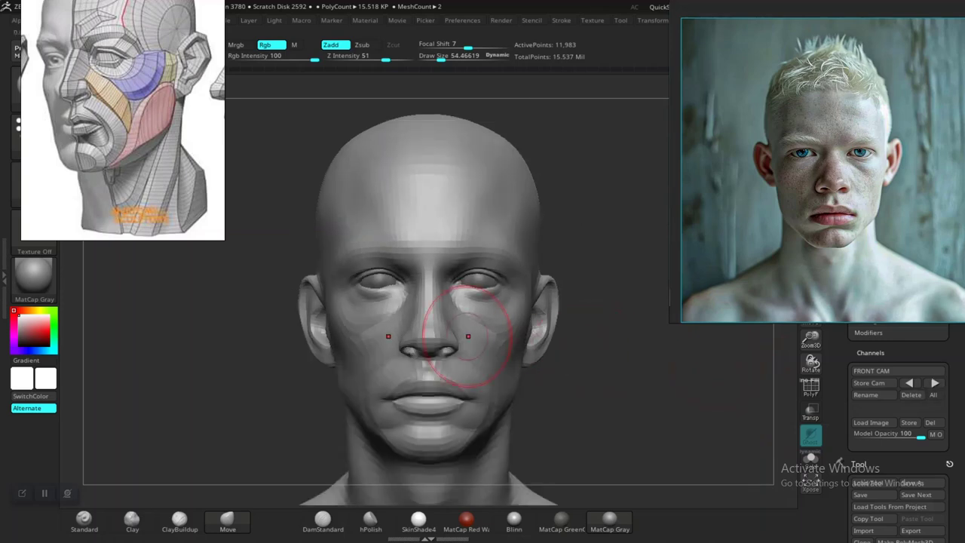
Compare the head's front view with the portrait by switching the reference overlay on and off.
{"action": "key", "text": "shift+z"}
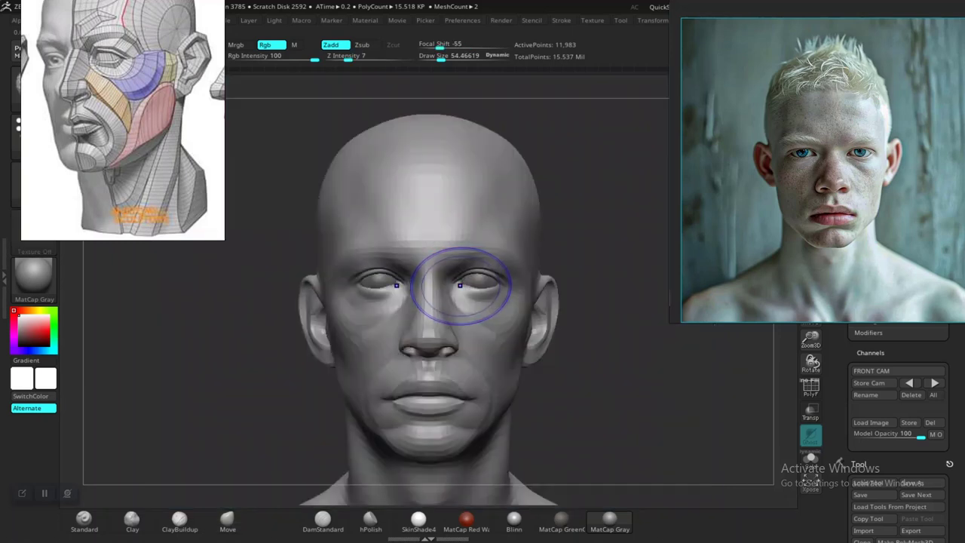
{"action": "key", "text": "shift+z"}
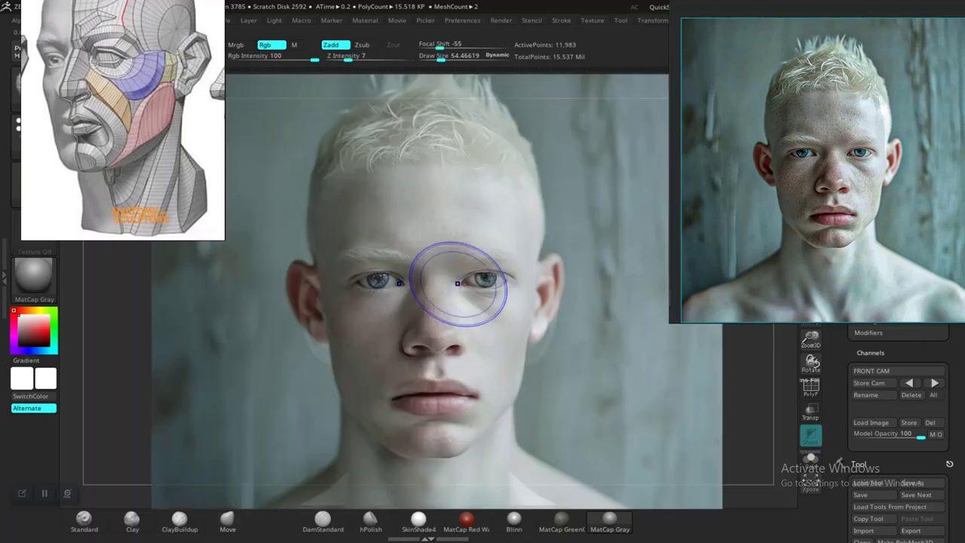
{"action": "key", "text": "shift+z"}
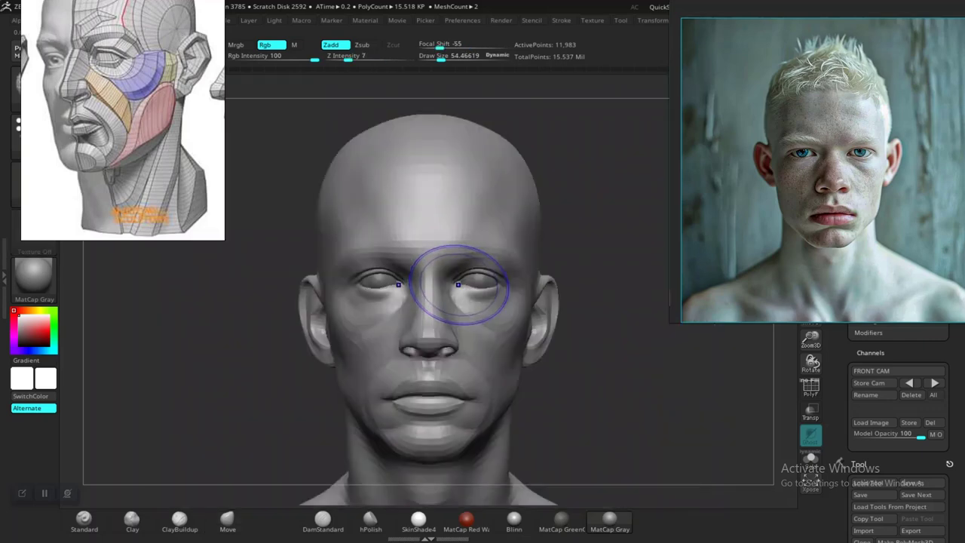
{"action": "key", "text": "shift+z"}
{"action": "key", "text": "shift+z"}
{"action": "key", "text": "shift+z"}
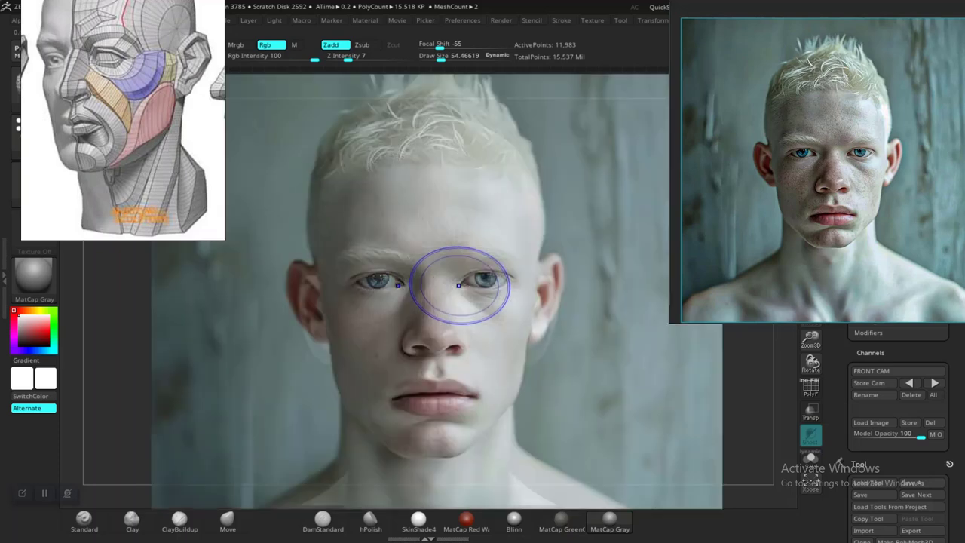
Hide the reference overlay and switch to the DamStandard brush with a draw size of about 18.
{"action": "key", "text": "b"}
{"action": "key", "text": "m"}
{"action": "key", "text": "v"}
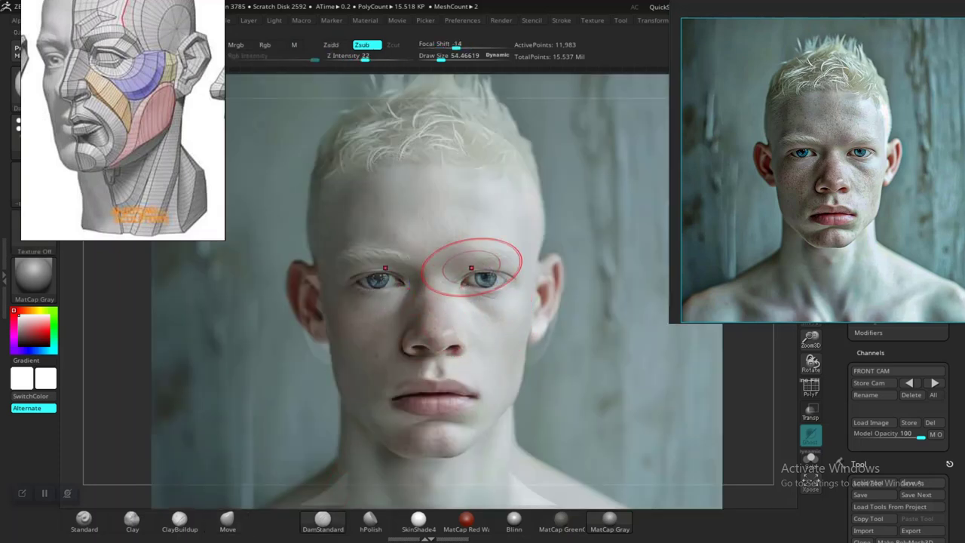
{"action": "key", "text": "shift+z"}
{"action": "key", "text": "b"}
{"action": "key", "text": "d"}
{"action": "key", "text": "s"}
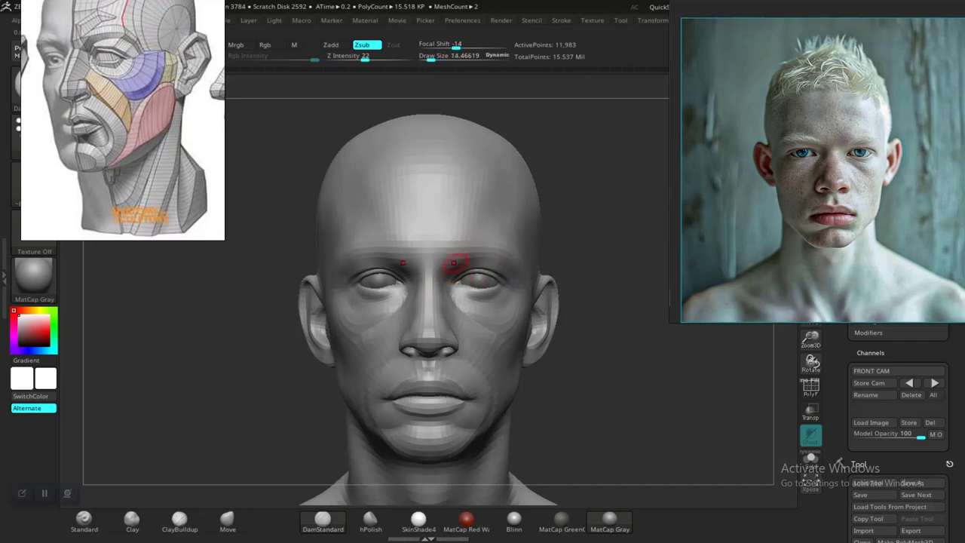
{"action": "key", "text": "bracketleft"}
{"action": "key", "text": "ctrl+z"}
{"action": "key", "text": "bracketright"}
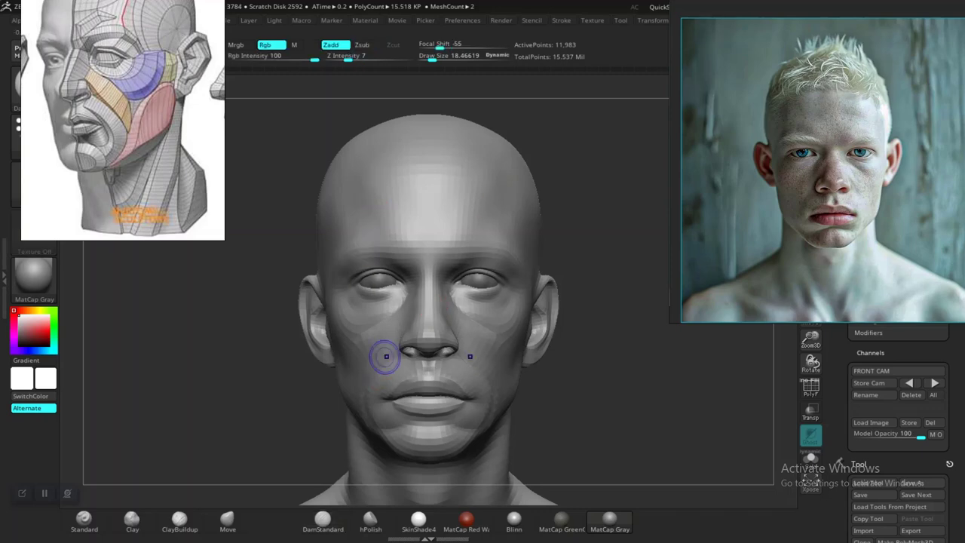
Compare the eye region with the front portrait overlay and lightly smooth the area below the lower eyelids.
{"action": "key", "text": "shift+z"}
{"action": "key", "text": "shift+z"}
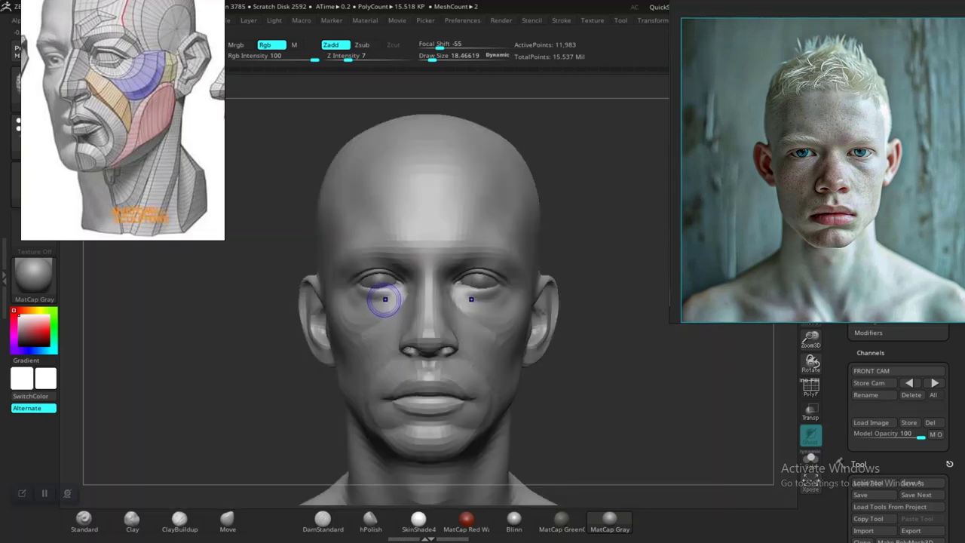
{"action": "key", "text": "shift+z"}
{"action": "key", "text": "shift+z"}
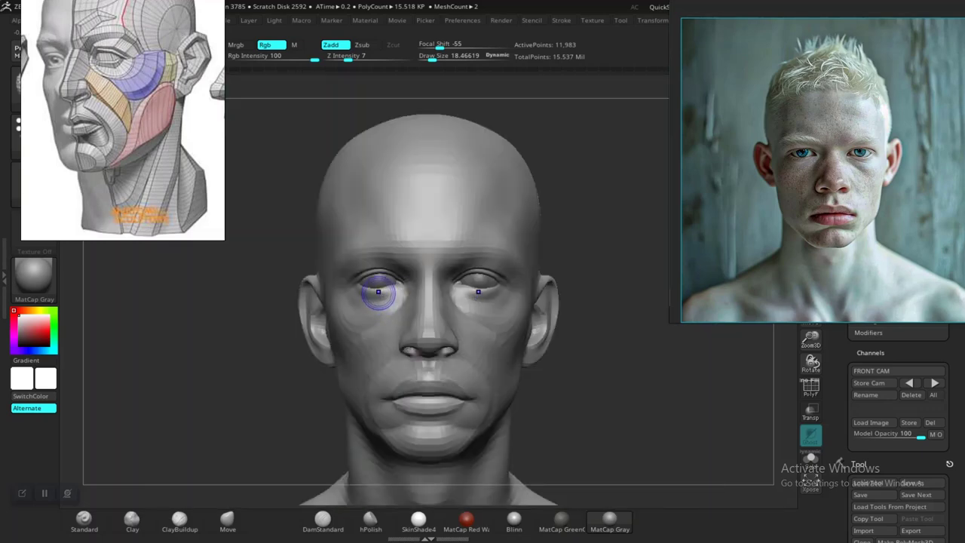
{"action": "key", "text": "shift"}
{"action": "left_click_drag", "start_coordinate": [397, 290], "coordinate": [387, 293], "text": "shift"}
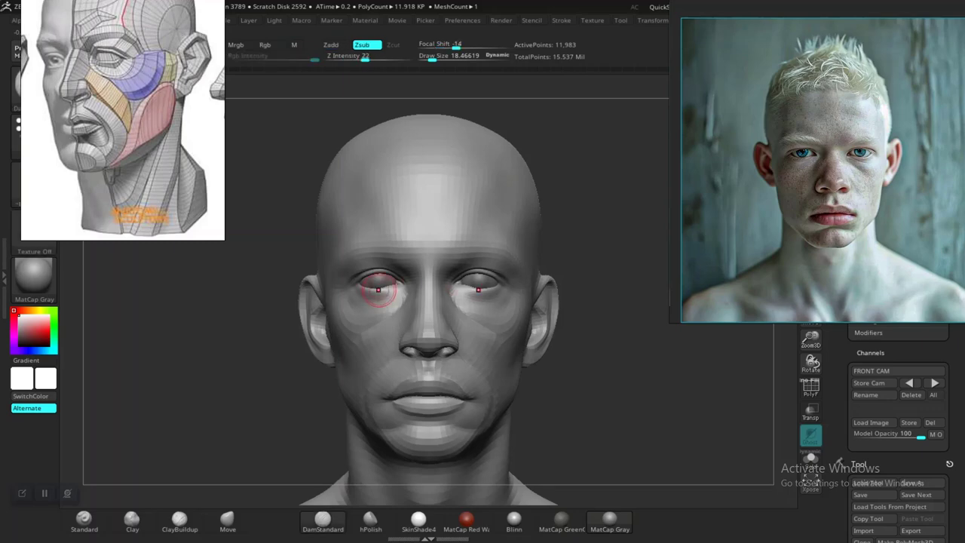
{"action": "key", "text": "shift+z"}
{"action": "key", "text": "shift+z"}
{"action": "key", "text": "shift+z"}
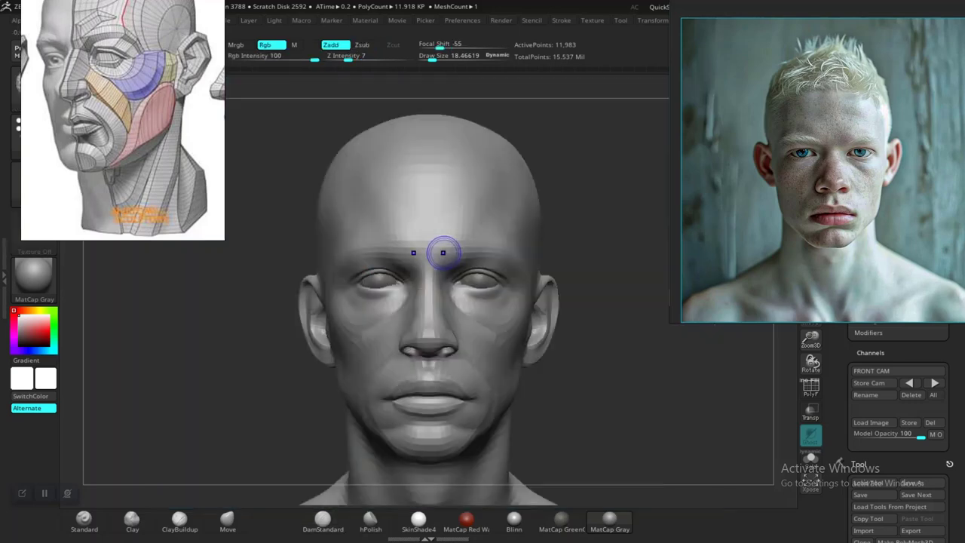
Carve the crease beneath the lower eyelid from the inner eye corner with DamStandard, using the eye close-up of the portrait as reference.
{"action": "left_click_drag", "start_coordinate": [599, 337], "coordinate": [596, 414], "text": "alt"}
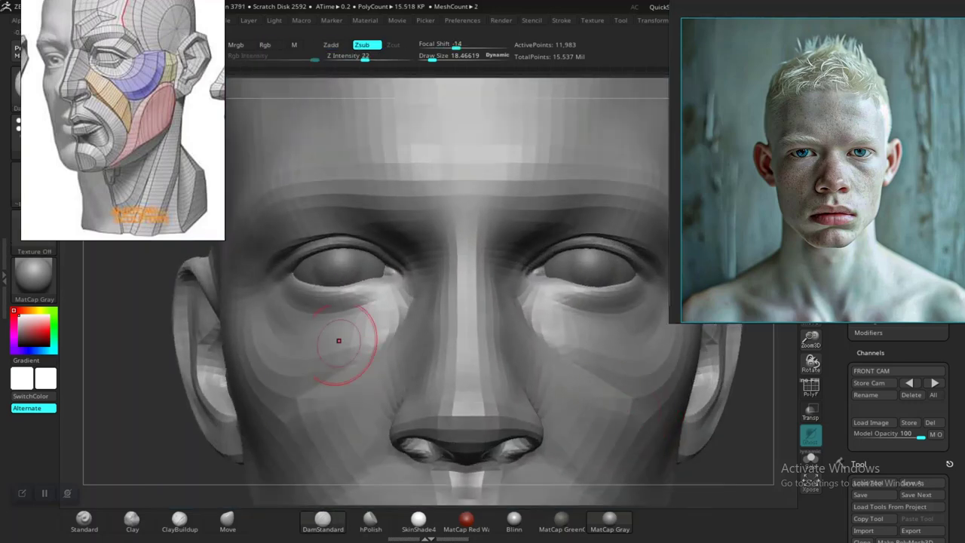
{"action": "left_click_drag", "start_coordinate": [172, 409], "coordinate": [301, 445], "text": "alt"}
{"action": "left_click_drag", "start_coordinate": [177, 427], "coordinate": [269, 410], "text": "alt"}
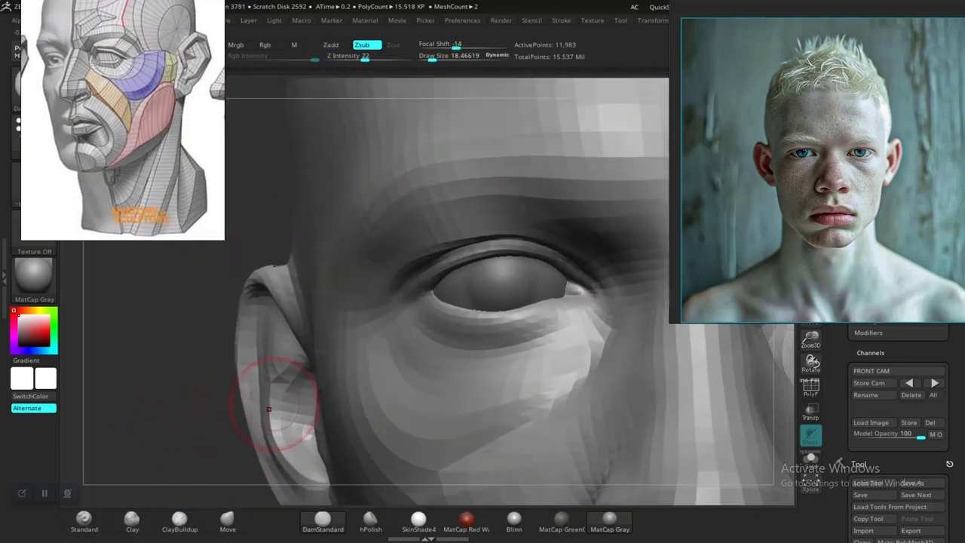
{"action": "scroll", "coordinate": [804, 171], "scroll_direction": "up", "scroll_amount": 8}
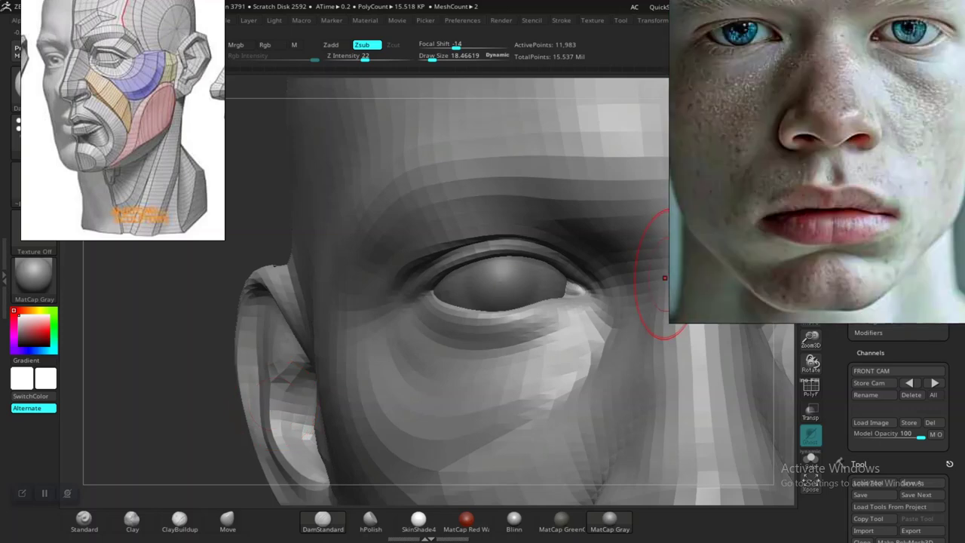
{"action": "scroll", "coordinate": [932, 299], "scroll_direction": "down", "scroll_amount": 2}
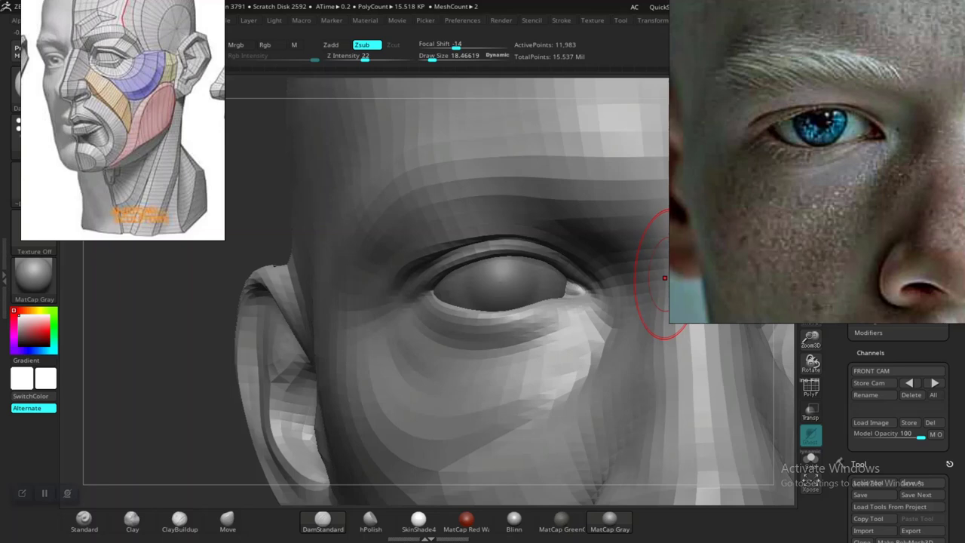
{"action": "left_click_drag", "start_coordinate": [185, 392], "coordinate": [146, 390]}
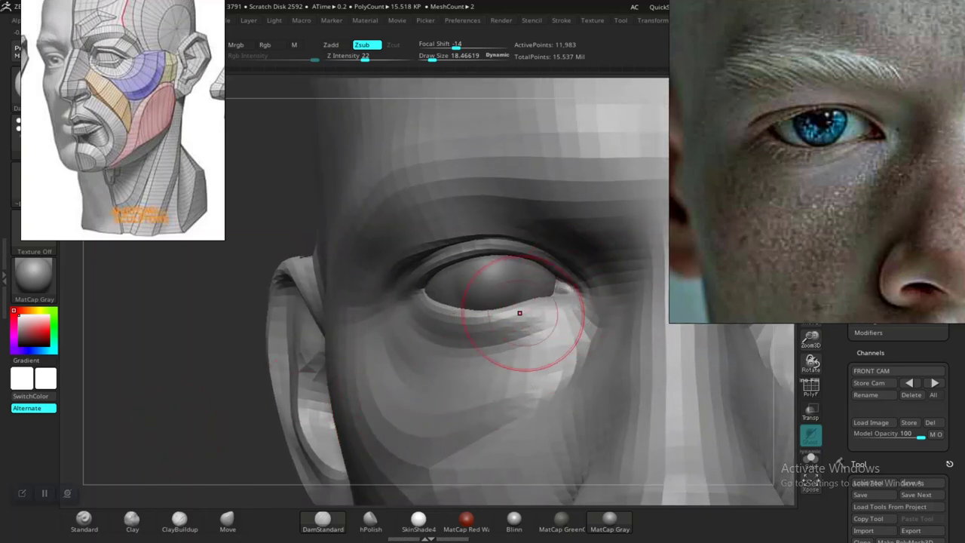
{"action": "mouse_move", "coordinate": [579, 298]}
{"action": "left_mouse_down"}
{"action": "mouse_move", "coordinate": [518, 333]}
{"action": "mouse_move", "coordinate": [492, 334]}
{"action": "left_mouse_up"}
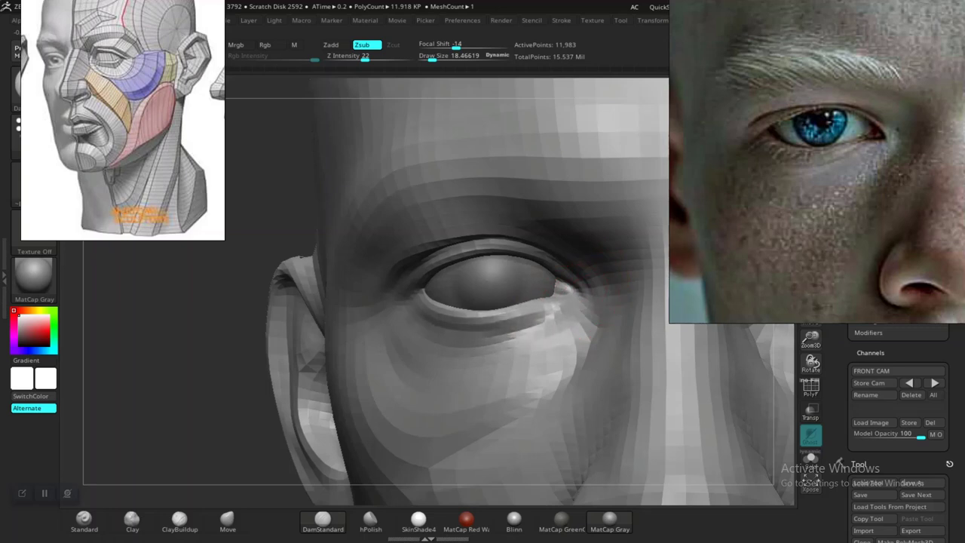
{"action": "key", "text": "ctrl+z"}
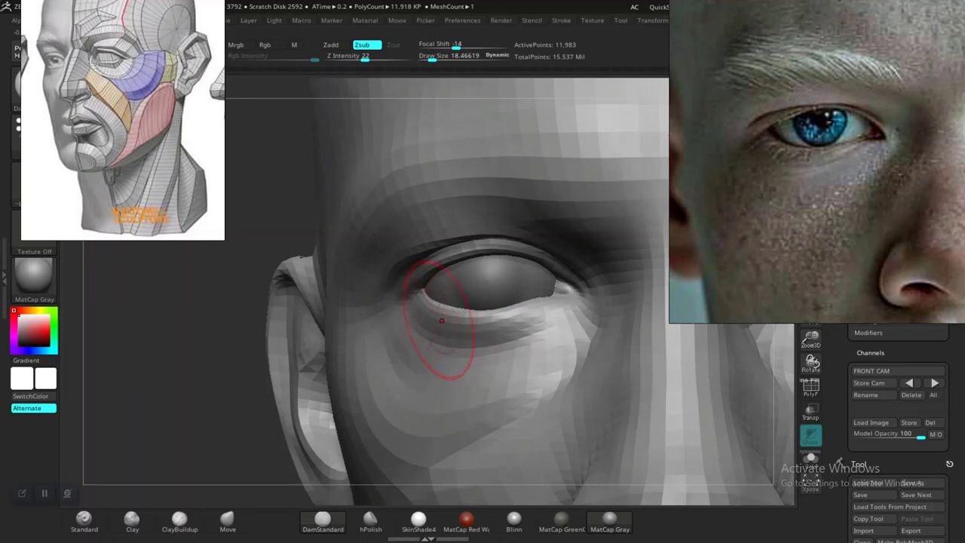
{"action": "left_click_drag", "start_coordinate": [576, 299], "coordinate": [510, 331]}
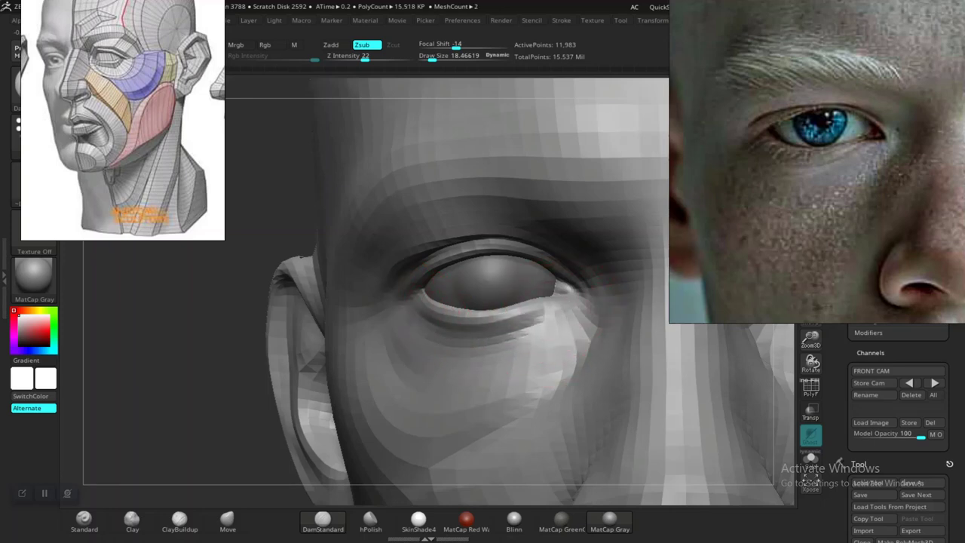
Define the upper eyelid edge from the inner corner outward with DamStandard, checking the eye from front and three-quarter angles.
{"action": "left_click_drag", "start_coordinate": [157, 421], "coordinate": [156, 256], "text": "alt"}
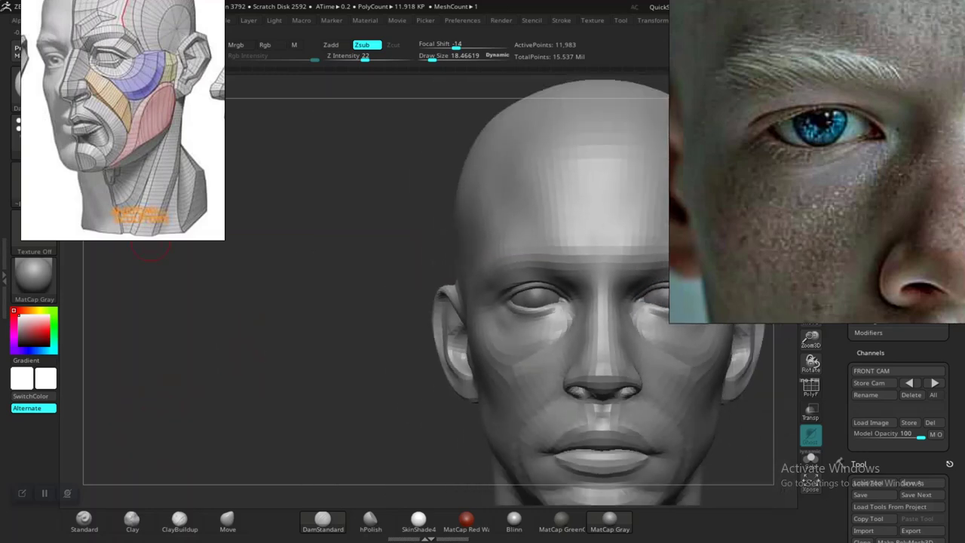
{"action": "mouse_move", "coordinate": [267, 388]}
{"action": "left_mouse_down", "text": "shift"}
{"action": "mouse_move", "coordinate": [284, 392]}
{"action": "mouse_move", "coordinate": [288, 317]}
{"action": "mouse_move", "coordinate": [289, 423]}
{"action": "mouse_move", "coordinate": [154, 397]}
{"action": "mouse_move", "coordinate": [232, 386]}
{"action": "mouse_move", "coordinate": [235, 456]}
{"action": "left_mouse_up", "text": "shift"}
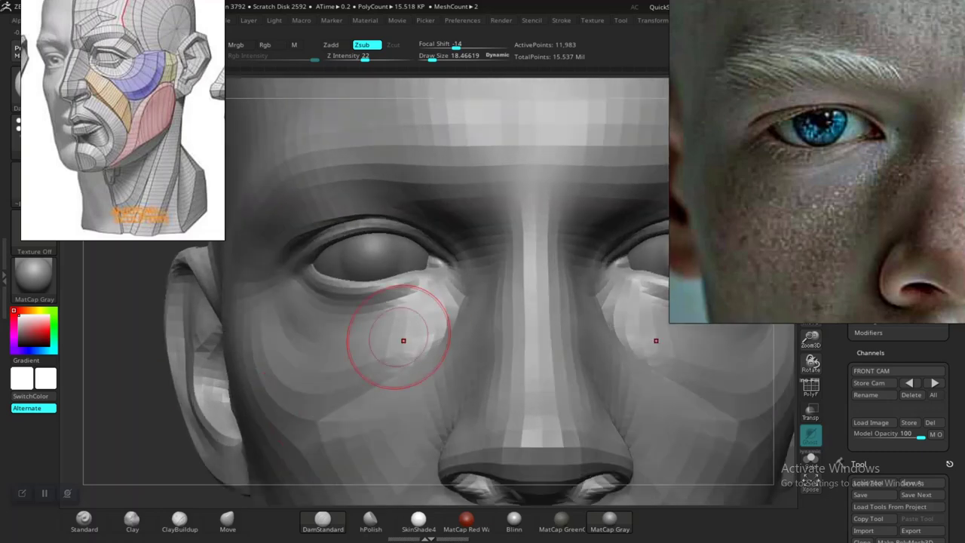
{"action": "mouse_move", "coordinate": [128, 283]}
{"action": "left_mouse_down", "text": "alt"}
{"action": "mouse_move", "coordinate": [231, 430]}
{"action": "mouse_move", "coordinate": [232, 467]}
{"action": "left_mouse_up", "text": "alt"}
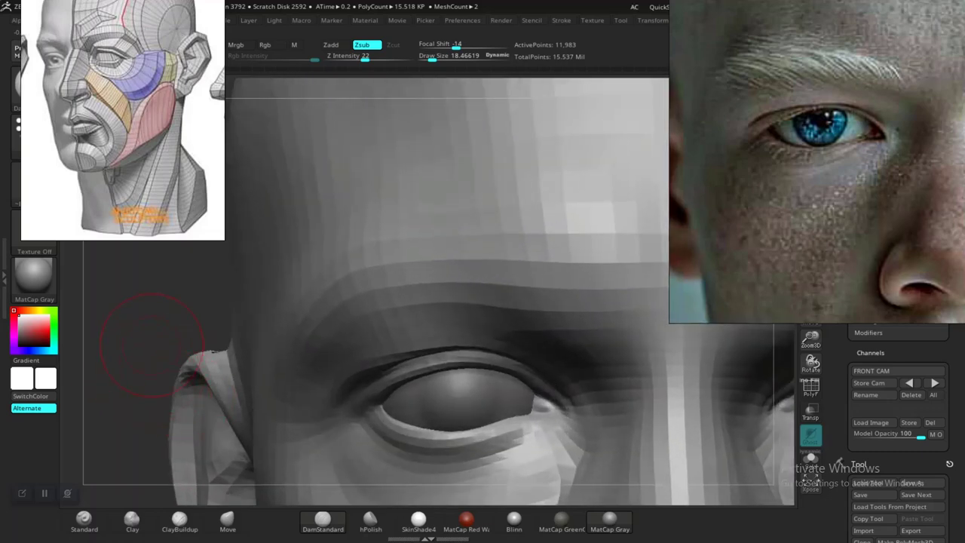
{"action": "left_click_drag", "start_coordinate": [151, 343], "coordinate": [245, 344]}
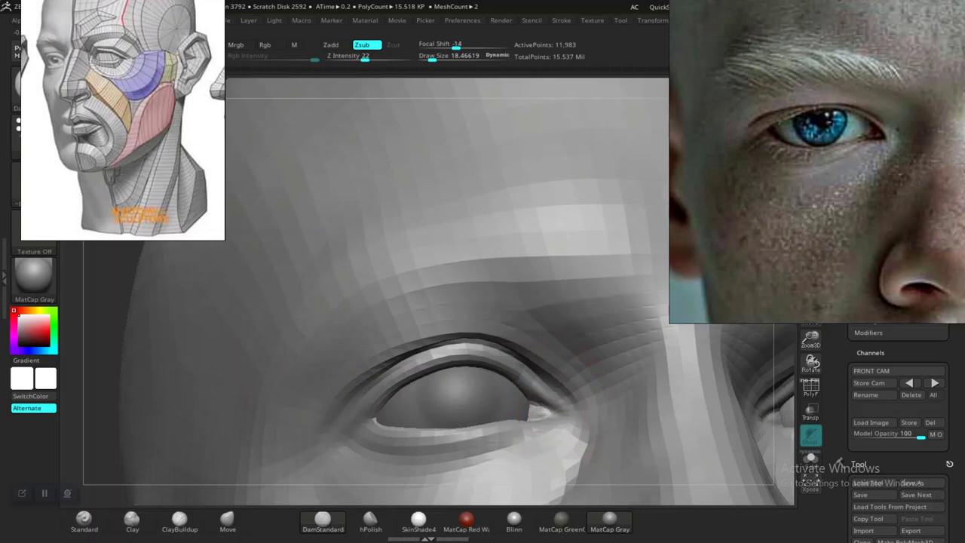
{"action": "left_click_drag", "start_coordinate": [549, 398], "coordinate": [433, 359]}
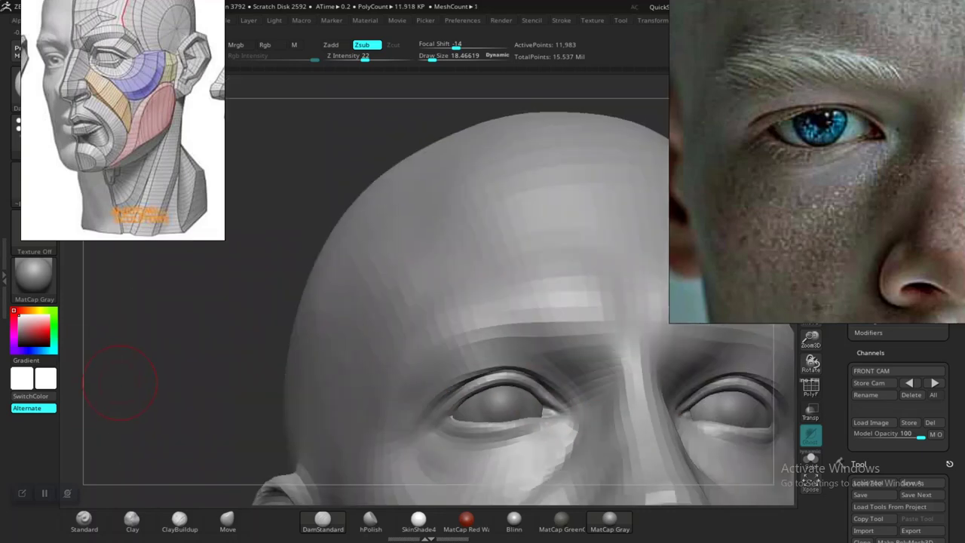
{"action": "mouse_move", "coordinate": [113, 407]}
{"action": "left_mouse_down", "text": "alt"}
{"action": "mouse_move", "coordinate": [140, 431]}
{"action": "mouse_move", "coordinate": [148, 475]}
{"action": "left_mouse_up", "text": "alt"}
{"action": "left_click_drag", "start_coordinate": [183, 388], "coordinate": [235, 360]}
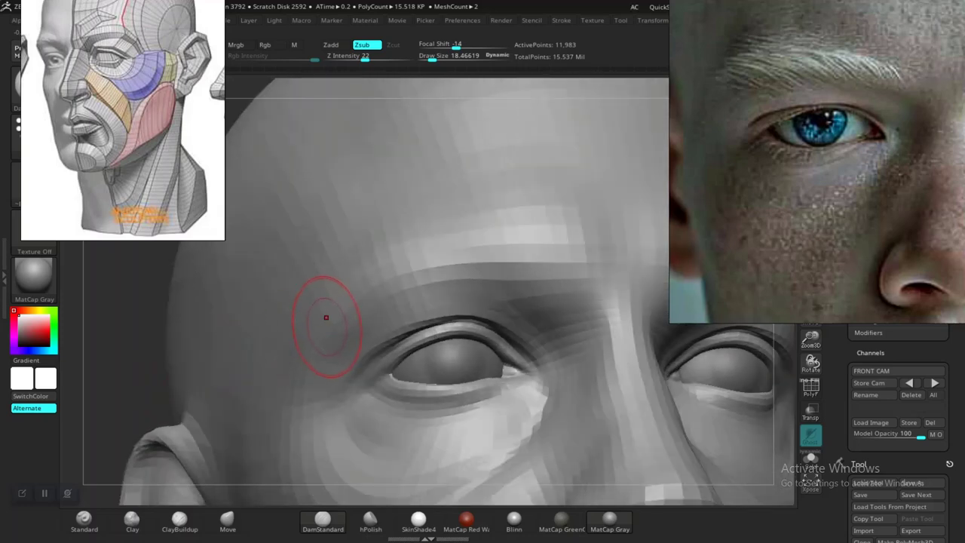
Refine the inner corner of the eye with DamStandard at a draw size of about 10, undoing the unwanted stroke.
{"action": "left_click_drag", "start_coordinate": [164, 357], "coordinate": [161, 387]}
{"action": "left_click_drag", "start_coordinate": [81, 420], "coordinate": [64, 446]}
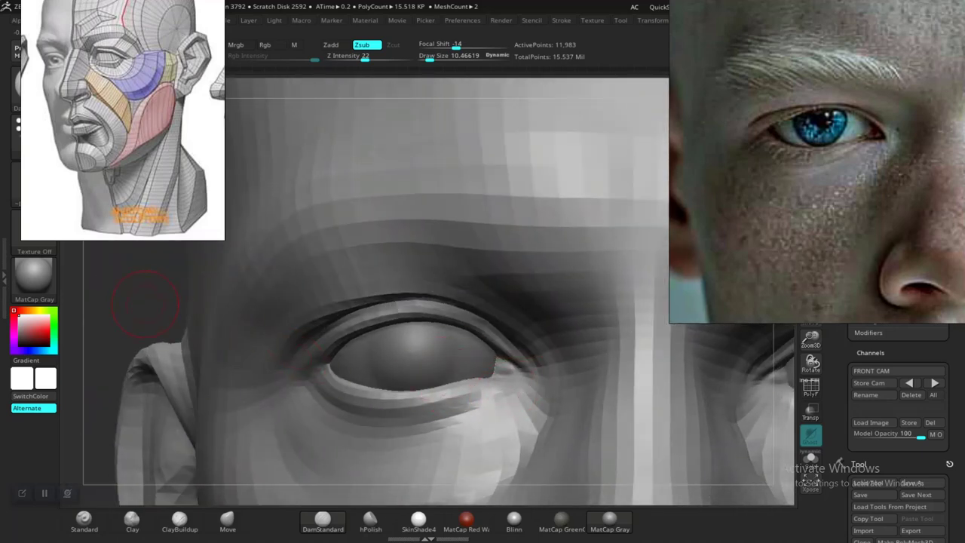
{"action": "left_click_drag", "start_coordinate": [145, 304], "coordinate": [159, 325]}
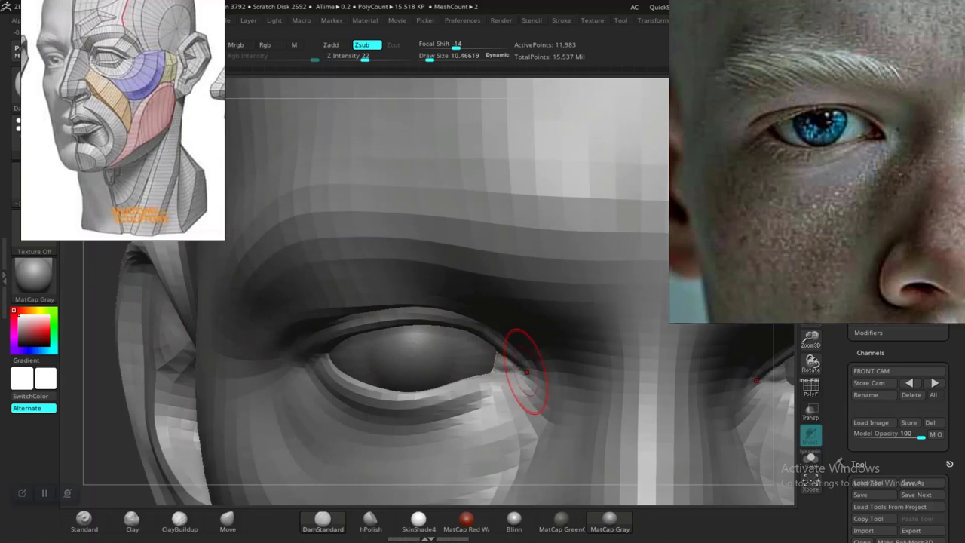
{"action": "key", "text": "ctrl+z"}
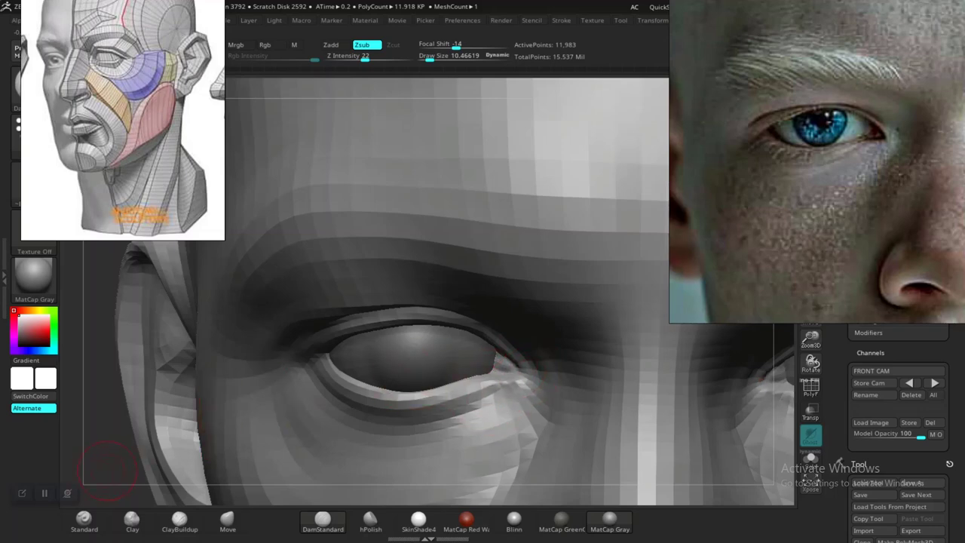
{"action": "mouse_move", "coordinate": [107, 471]}
{"action": "left_mouse_down", "text": "alt"}
{"action": "mouse_move", "coordinate": [162, 426]}
{"action": "mouse_move", "coordinate": [240, 409]}
{"action": "mouse_move", "coordinate": [240, 381]}
{"action": "mouse_move", "coordinate": [234, 409]}
{"action": "mouse_move", "coordinate": [302, 413]}
{"action": "left_mouse_up", "text": "alt"}
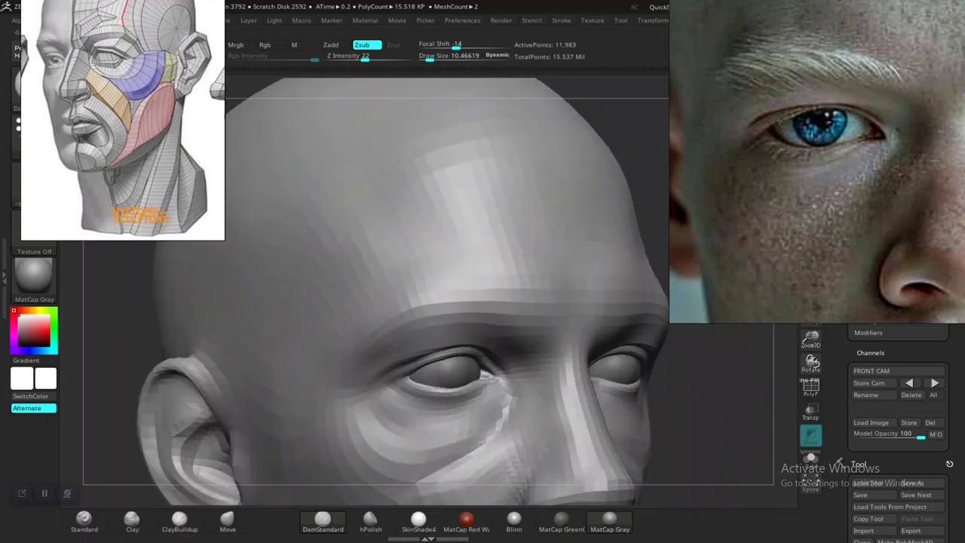
Smooth the area just below the inner eye corner and raise the head mesh to the next subdivision level.
{"action": "mouse_move", "coordinate": [705, 426]}
{"action": "left_mouse_down", "text": "alt"}
{"action": "mouse_move", "coordinate": [581, 392]}
{"action": "mouse_move", "coordinate": [579, 460]}
{"action": "left_mouse_up", "text": "alt"}
{"action": "left_click_drag", "start_coordinate": [707, 395], "coordinate": [730, 411]}
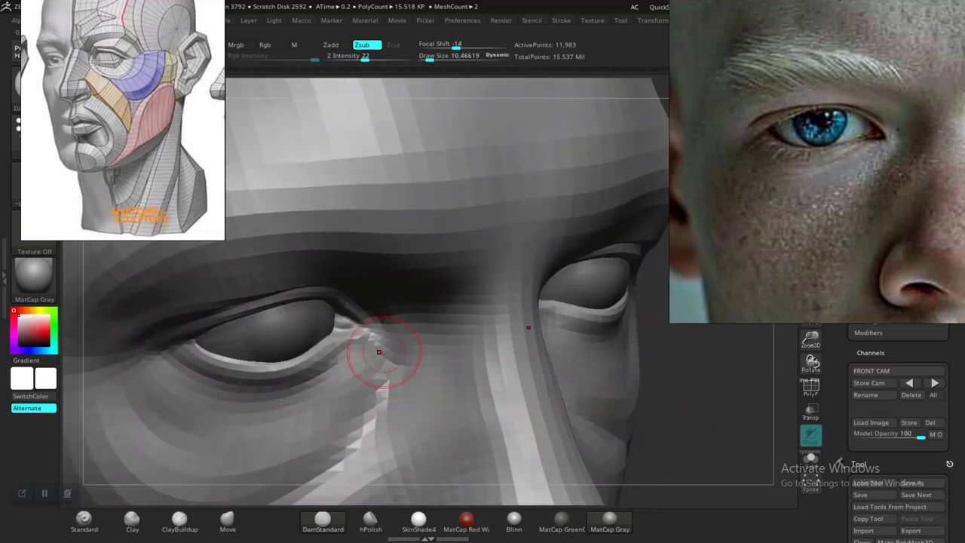
{"action": "mouse_move", "coordinate": [377, 345]}
{"action": "left_mouse_down", "text": "shift"}
{"action": "mouse_move", "coordinate": [365, 331]}
{"action": "mouse_move", "coordinate": [389, 366]}
{"action": "left_mouse_up", "text": "shift"}
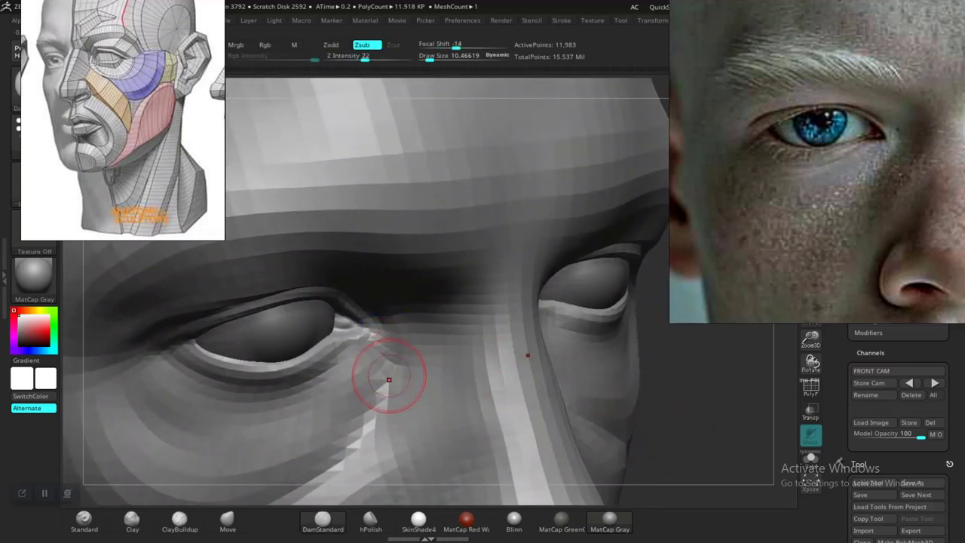
{"action": "key", "text": "ctrl+d"}
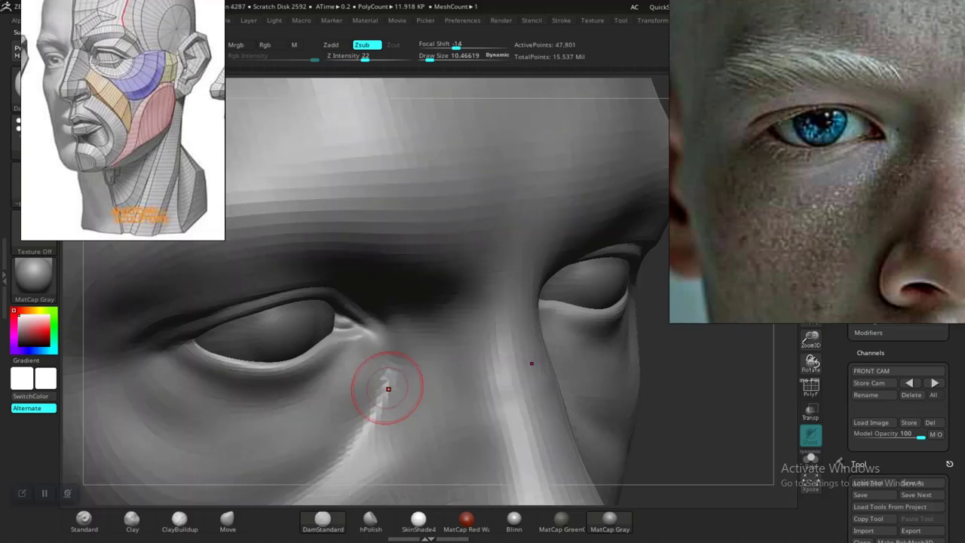
Sharpen the tear duct and the inner end of the upper eyelid with DamStandard on the denser mesh.
{"action": "mouse_move", "coordinate": [700, 434]}
{"action": "left_mouse_down", "text": "alt"}
{"action": "mouse_move", "coordinate": [703, 392]}
{"action": "mouse_move", "coordinate": [717, 429]}
{"action": "mouse_move", "coordinate": [679, 430]}
{"action": "left_mouse_up", "text": "alt"}
{"action": "mouse_move", "coordinate": [337, 340]}
{"action": "left_mouse_down"}
{"action": "mouse_move", "coordinate": [355, 334]}
{"action": "mouse_move", "coordinate": [375, 353]}
{"action": "left_mouse_up"}
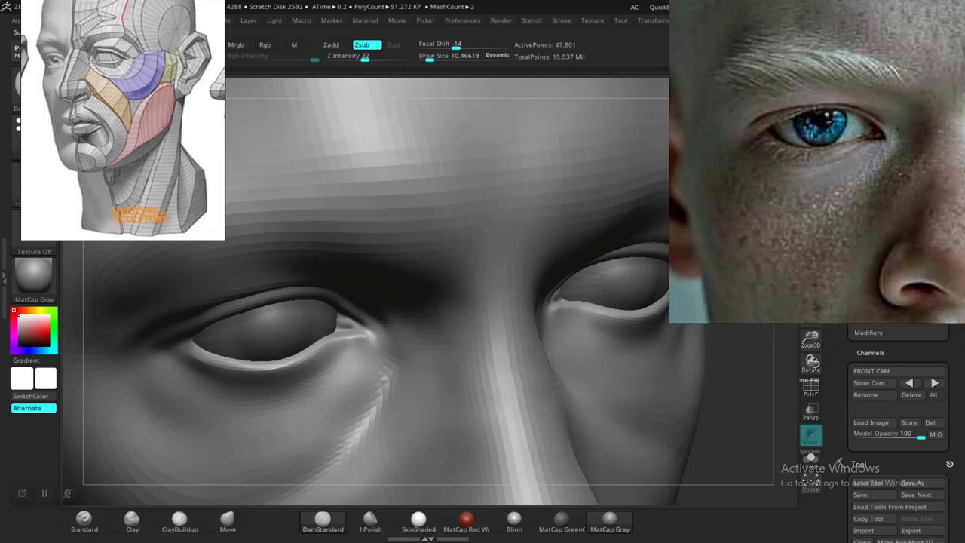
{"action": "left_click_drag", "start_coordinate": [749, 454], "coordinate": [736, 384], "text": "alt"}
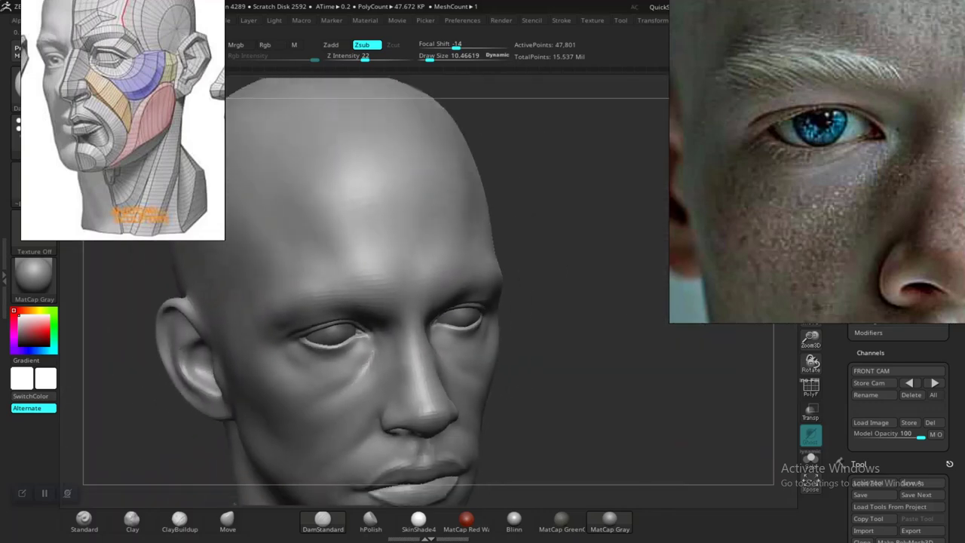
{"action": "mouse_move", "coordinate": [679, 422]}
{"action": "left_mouse_down", "text": "shift"}
{"action": "mouse_move", "coordinate": [622, 423]}
{"action": "mouse_move", "coordinate": [620, 368]}
{"action": "mouse_move", "coordinate": [623, 412]}
{"action": "mouse_move", "coordinate": [680, 450]}
{"action": "mouse_move", "coordinate": [673, 423]}
{"action": "mouse_move", "coordinate": [677, 449]}
{"action": "mouse_move", "coordinate": [713, 407]}
{"action": "left_mouse_up", "text": "shift"}
{"action": "mouse_move", "coordinate": [637, 344]}
{"action": "left_mouse_down", "text": "alt"}
{"action": "mouse_move", "coordinate": [610, 384]}
{"action": "mouse_move", "coordinate": [724, 457]}
{"action": "mouse_move", "coordinate": [724, 437]}
{"action": "mouse_move", "coordinate": [707, 442]}
{"action": "mouse_move", "coordinate": [722, 453]}
{"action": "mouse_move", "coordinate": [685, 423]}
{"action": "left_mouse_up", "text": "alt"}
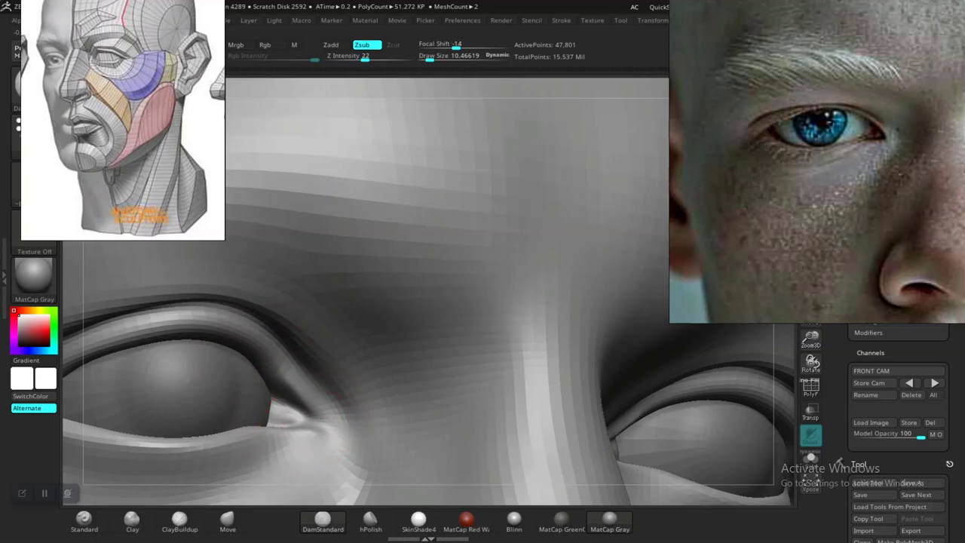
{"action": "mouse_move", "coordinate": [266, 350]}
{"action": "left_mouse_down"}
{"action": "mouse_move", "coordinate": [195, 325]}
{"action": "mouse_move", "coordinate": [135, 330]}
{"action": "left_mouse_up"}
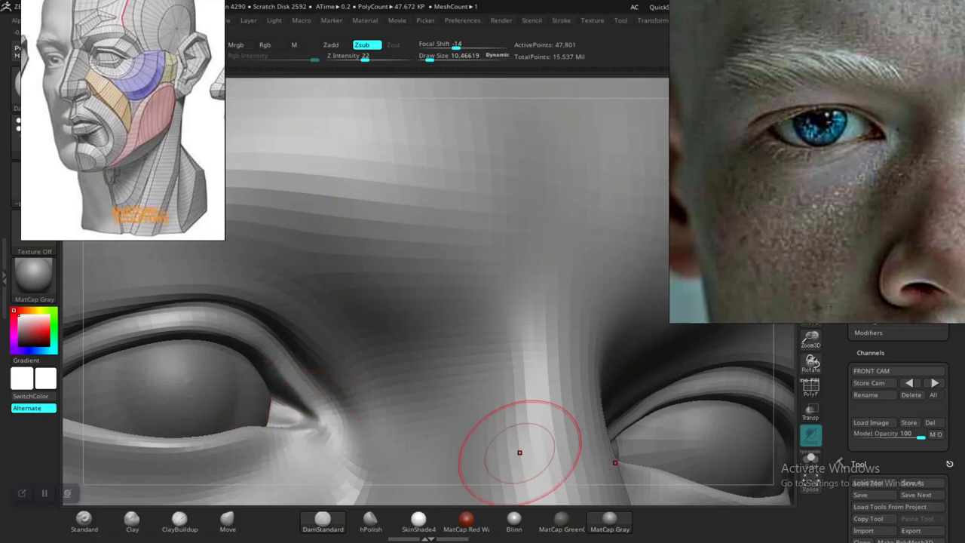
{"action": "left_click_drag", "start_coordinate": [811, 362], "coordinate": [394, 366]}
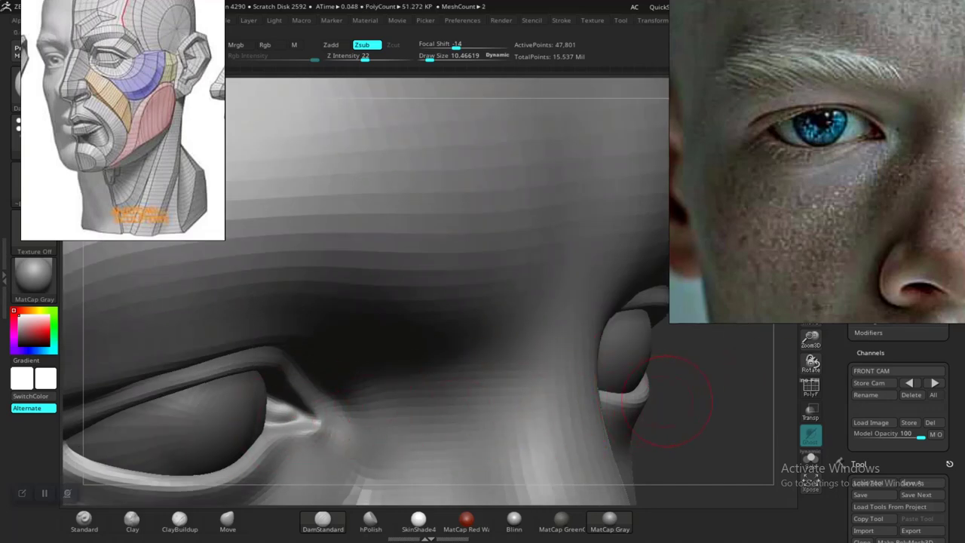
Examine the eyes and overall face from three-quarter, front and side angles.
{"action": "mouse_move", "coordinate": [672, 398]}
{"action": "left_mouse_down"}
{"action": "mouse_move", "coordinate": [743, 404]}
{"action": "mouse_move", "coordinate": [634, 393]}
{"action": "left_mouse_up"}
{"action": "mouse_move", "coordinate": [698, 411]}
{"action": "left_mouse_down"}
{"action": "mouse_move", "coordinate": [646, 409]}
{"action": "mouse_move", "coordinate": [675, 332]}
{"action": "mouse_move", "coordinate": [679, 369]}
{"action": "mouse_move", "coordinate": [662, 409]}
{"action": "mouse_move", "coordinate": [697, 339]}
{"action": "mouse_move", "coordinate": [695, 305]}
{"action": "left_mouse_up"}
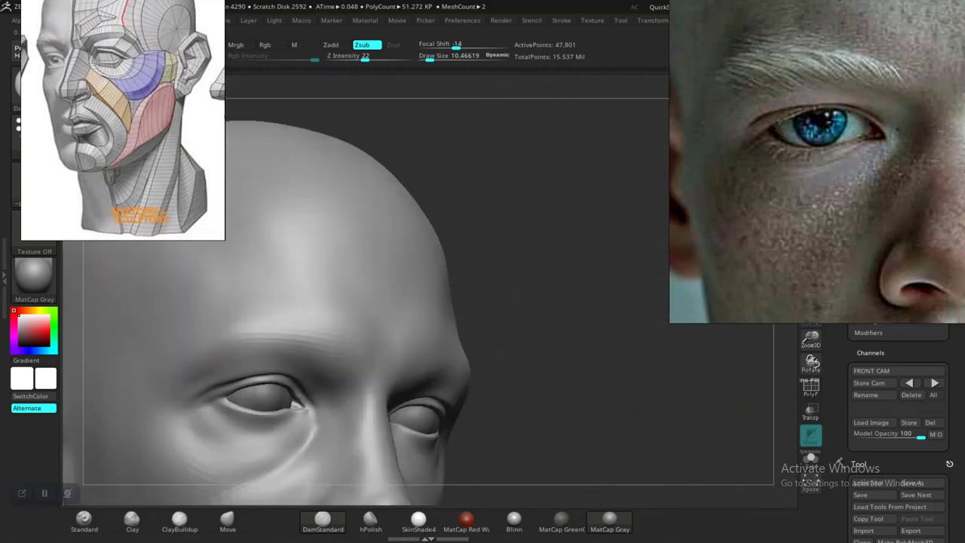
{"action": "mouse_move", "coordinate": [671, 394]}
{"action": "left_mouse_down"}
{"action": "mouse_move", "coordinate": [562, 389]}
{"action": "mouse_move", "coordinate": [672, 392]}
{"action": "left_mouse_up"}
{"action": "mouse_move", "coordinate": [658, 355]}
{"action": "left_mouse_down", "text": "alt"}
{"action": "mouse_move", "coordinate": [654, 417]}
{"action": "mouse_move", "coordinate": [687, 421]}
{"action": "mouse_move", "coordinate": [582, 399]}
{"action": "left_mouse_up", "text": "alt"}
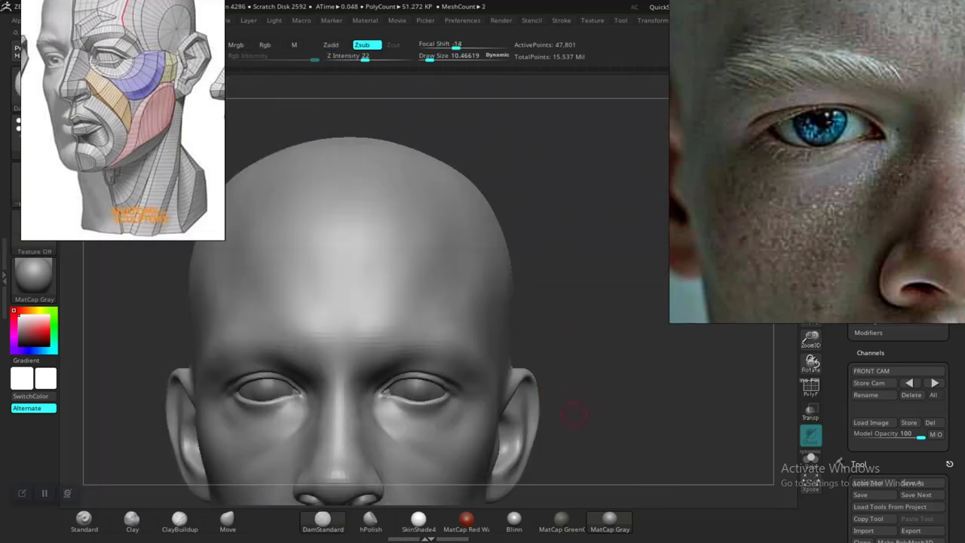
{"action": "left_click_drag", "start_coordinate": [522, 412], "coordinate": [565, 355], "text": "alt"}
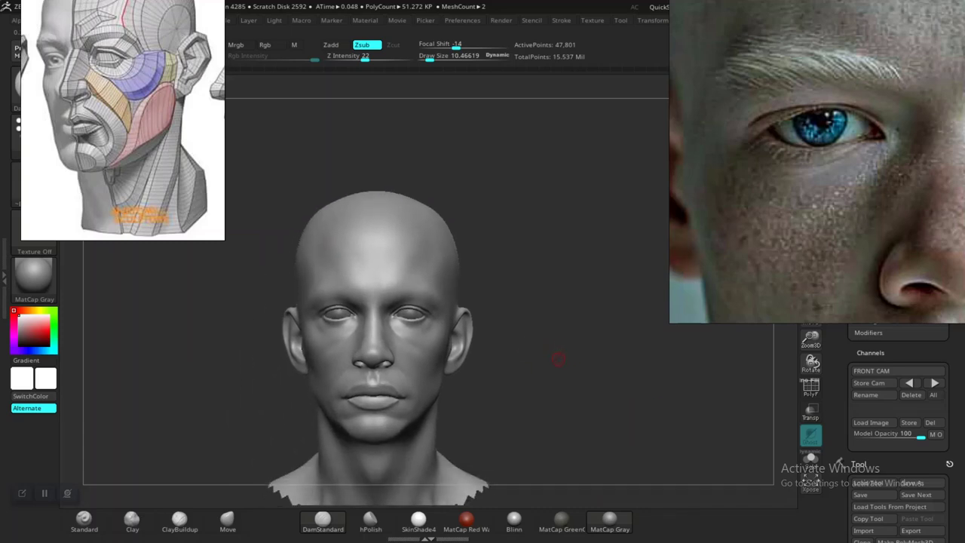
{"action": "left_click_drag", "start_coordinate": [540, 395], "coordinate": [607, 425], "text": "alt"}
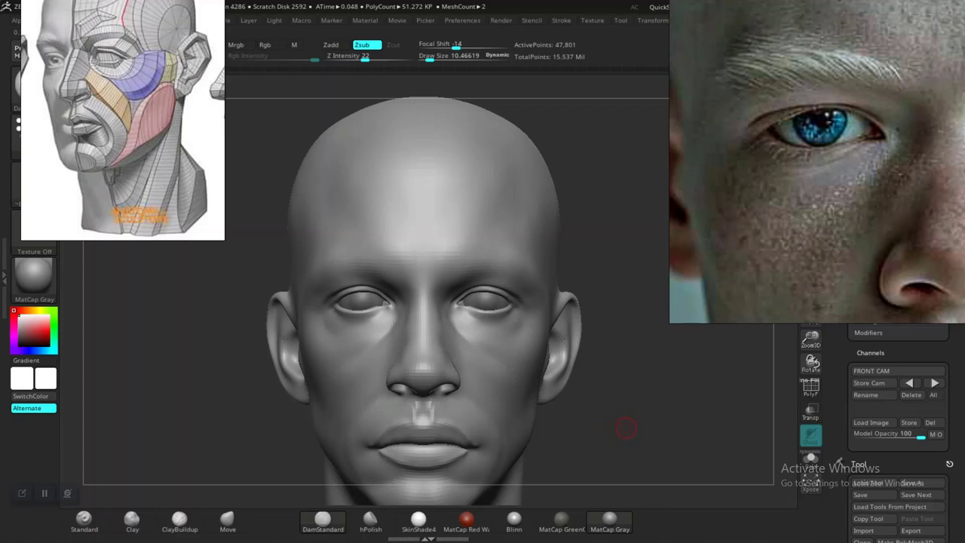
{"action": "mouse_move", "coordinate": [628, 435]}
{"action": "left_mouse_down"}
{"action": "mouse_move", "coordinate": [586, 434]}
{"action": "mouse_move", "coordinate": [709, 444]}
{"action": "mouse_move", "coordinate": [612, 440]}
{"action": "mouse_move", "coordinate": [609, 385]}
{"action": "mouse_move", "coordinate": [606, 460]}
{"action": "mouse_move", "coordinate": [601, 409]}
{"action": "mouse_move", "coordinate": [667, 435]}
{"action": "mouse_move", "coordinate": [581, 415]}
{"action": "left_mouse_up"}
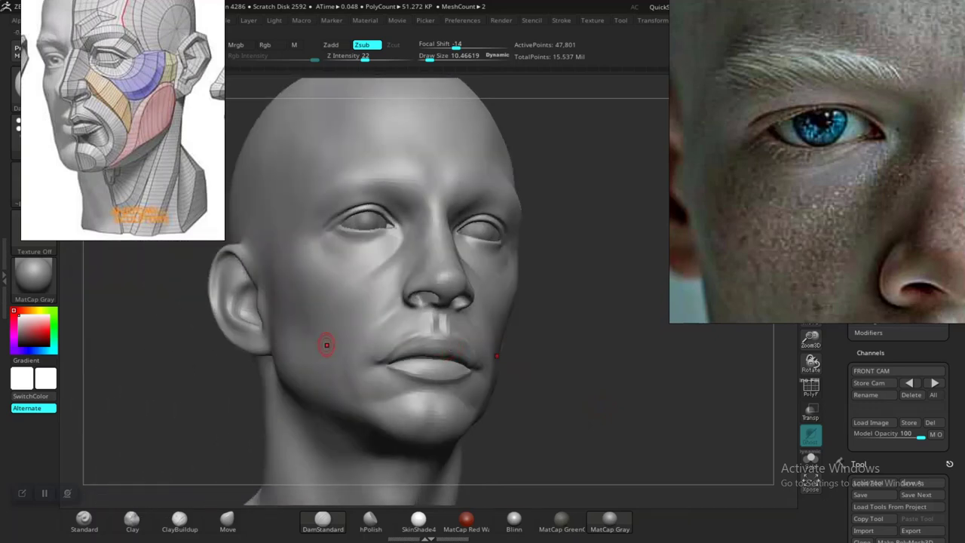
{"action": "mouse_move", "coordinate": [623, 440]}
{"action": "left_mouse_down", "text": "alt"}
{"action": "mouse_move", "coordinate": [569, 400]}
{"action": "mouse_move", "coordinate": [603, 349]}
{"action": "mouse_move", "coordinate": [596, 337]}
{"action": "mouse_move", "coordinate": [554, 370]}
{"action": "mouse_move", "coordinate": [535, 360]}
{"action": "mouse_move", "coordinate": [545, 445]}
{"action": "mouse_move", "coordinate": [560, 420]}
{"action": "mouse_move", "coordinate": [552, 422]}
{"action": "left_mouse_up", "text": "alt"}
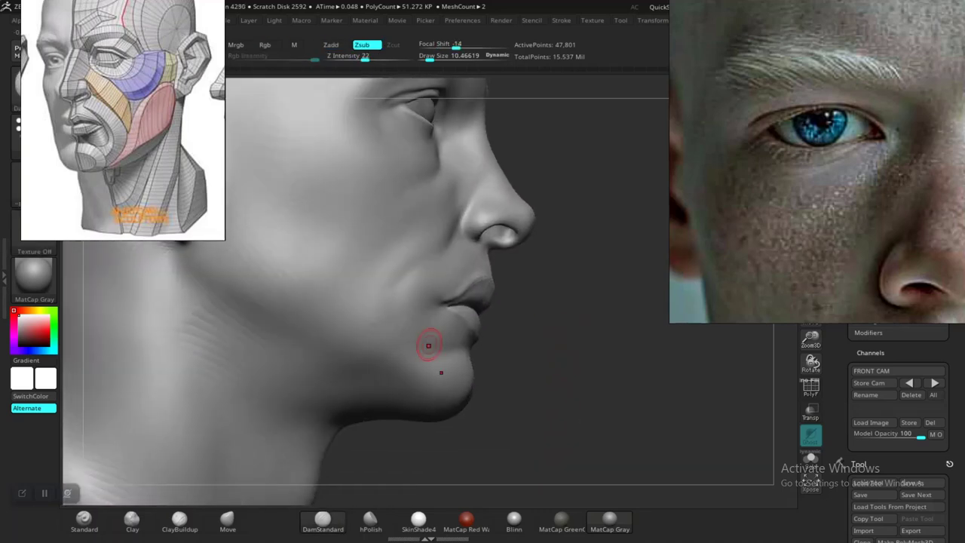
Enlarge the brush to a draw size of about 33 and examine the jaw, chin and neck in profile.
{"action": "key", "text": "space"}
{"action": "left_click_drag", "start_coordinate": [434, 325], "coordinate": [443, 323]}
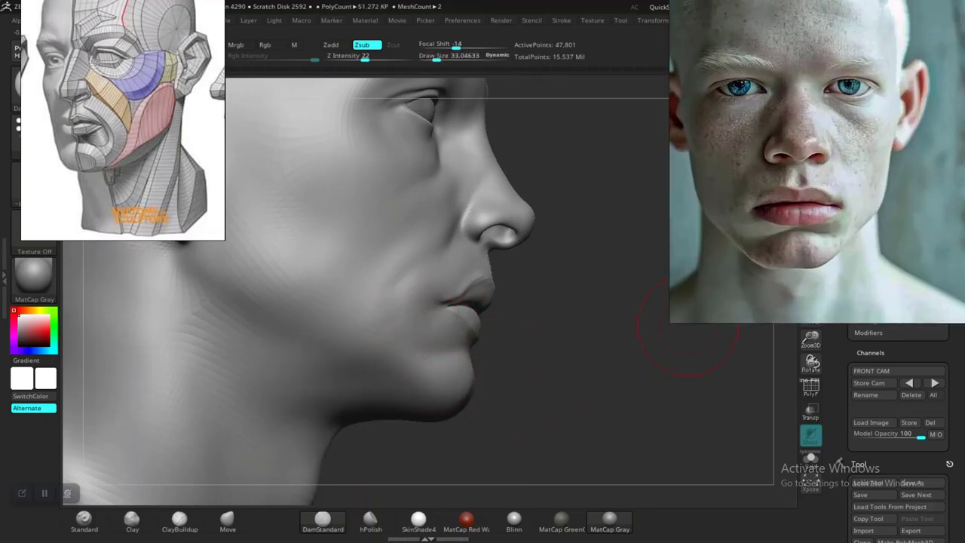
{"action": "left_click_drag", "start_coordinate": [688, 326], "coordinate": [738, 324]}
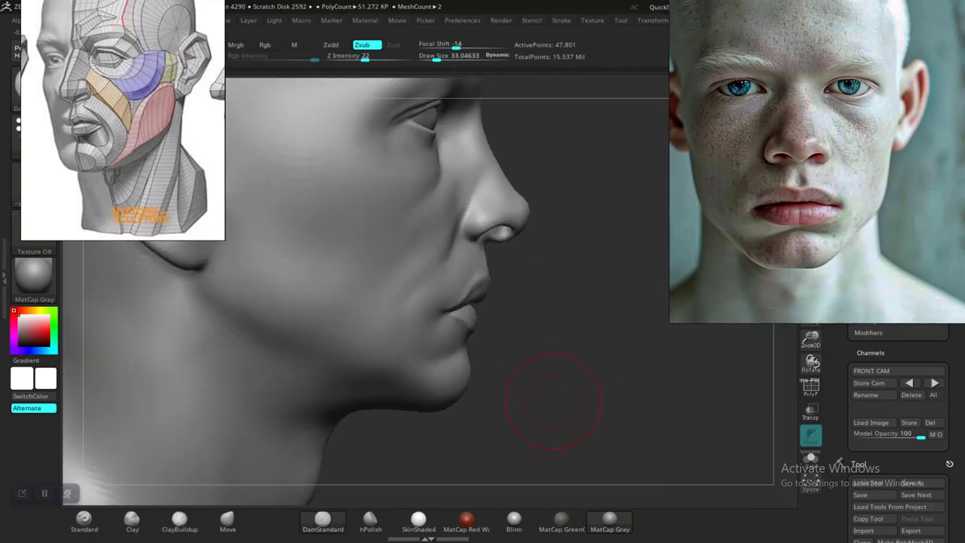
{"action": "left_click_drag", "start_coordinate": [554, 401], "coordinate": [440, 383]}
{"action": "left_click_drag", "start_coordinate": [549, 382], "coordinate": [562, 324], "text": "alt"}
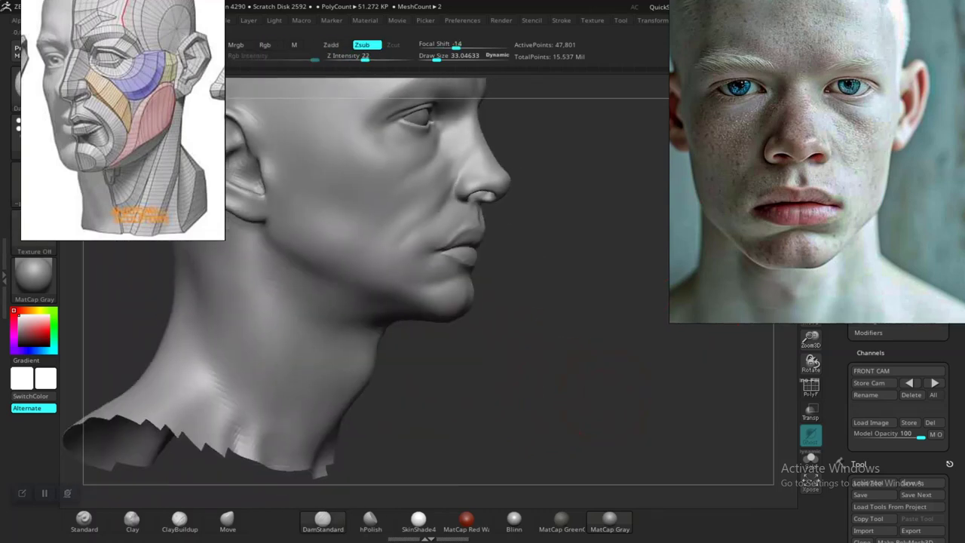
{"action": "mouse_move", "coordinate": [679, 328]}
{"action": "left_mouse_down"}
{"action": "mouse_move", "coordinate": [565, 318]}
{"action": "mouse_move", "coordinate": [583, 334]}
{"action": "mouse_move", "coordinate": [599, 390]}
{"action": "mouse_move", "coordinate": [675, 394]}
{"action": "left_mouse_up"}
{"action": "key", "text": "f"}
{"action": "mouse_move", "coordinate": [551, 415]}
{"action": "left_mouse_down"}
{"action": "mouse_move", "coordinate": [571, 412]}
{"action": "mouse_move", "coordinate": [566, 320]}
{"action": "left_mouse_up"}
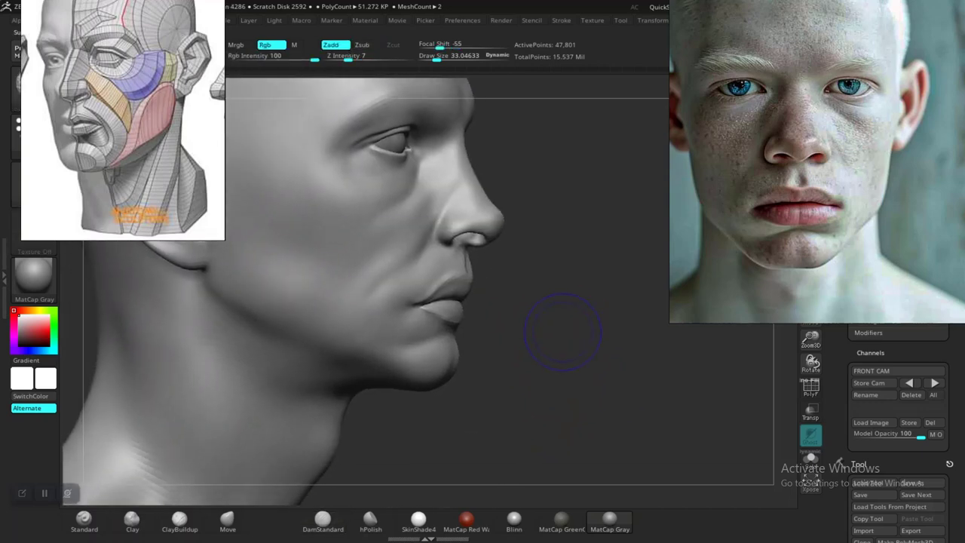
Drop the head one subdivision level and work on the chin and jawline with the Move brush at a draw size of about 28.
{"action": "key", "text": "shift+d"}
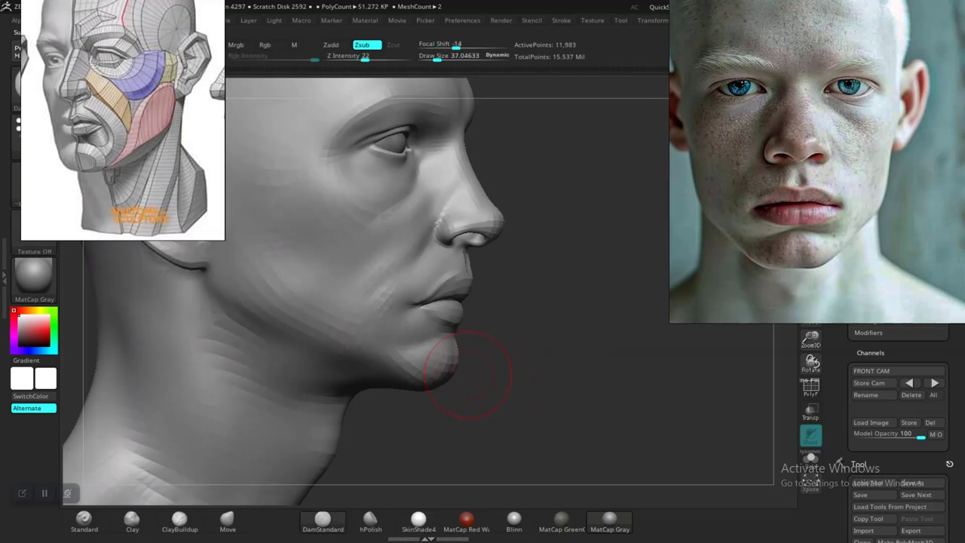
{"action": "left_click", "coordinate": [228, 522]}
{"action": "mouse_move", "coordinate": [479, 398]}
{"action": "left_mouse_down"}
{"action": "mouse_move", "coordinate": [506, 411]}
{"action": "mouse_move", "coordinate": [521, 390]}
{"action": "mouse_move", "coordinate": [512, 409]}
{"action": "mouse_move", "coordinate": [510, 392]}
{"action": "left_mouse_up"}
{"action": "key", "text": "space"}
{"action": "left_click", "coordinate": [383, 358]}
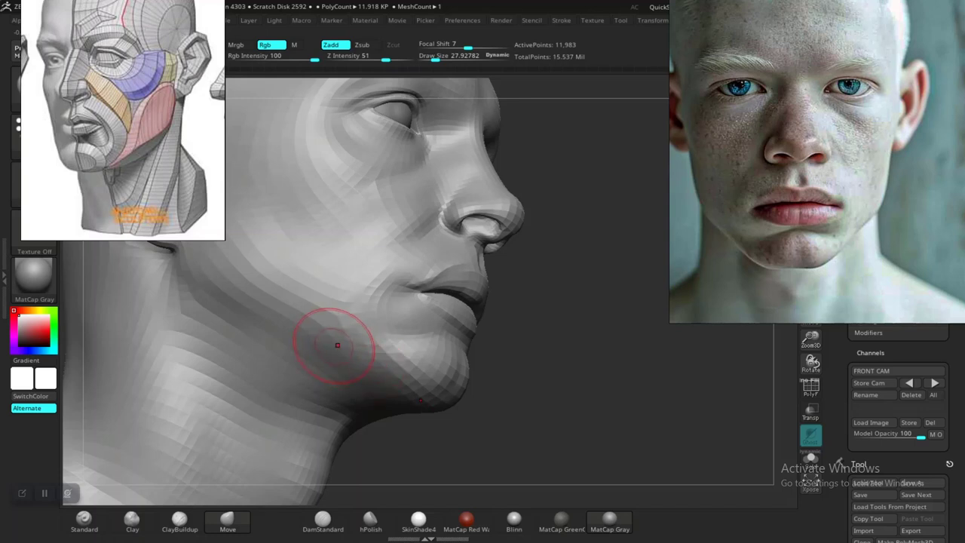
Check the lower face from several angles, recall the stored front camera, and set the Move brush draw size to about 56.
{"action": "left_click_drag", "start_coordinate": [584, 409], "coordinate": [460, 474]}
{"action": "left_click_drag", "start_coordinate": [549, 387], "coordinate": [544, 332], "text": "alt"}
{"action": "left_click_drag", "start_coordinate": [545, 331], "coordinate": [558, 333]}
{"action": "mouse_move", "coordinate": [563, 351]}
{"action": "left_mouse_down"}
{"action": "mouse_move", "coordinate": [550, 367]}
{"action": "mouse_move", "coordinate": [582, 404]}
{"action": "mouse_move", "coordinate": [578, 419]}
{"action": "mouse_move", "coordinate": [570, 384]}
{"action": "mouse_move", "coordinate": [592, 362]}
{"action": "mouse_move", "coordinate": [594, 388]}
{"action": "mouse_move", "coordinate": [613, 348]}
{"action": "left_mouse_up"}
{"action": "mouse_move", "coordinate": [609, 398]}
{"action": "left_mouse_down", "text": "alt"}
{"action": "mouse_move", "coordinate": [576, 388]}
{"action": "mouse_move", "coordinate": [580, 400]}
{"action": "mouse_move", "coordinate": [573, 390]}
{"action": "mouse_move", "coordinate": [590, 402]}
{"action": "mouse_move", "coordinate": [585, 393]}
{"action": "mouse_move", "coordinate": [599, 394]}
{"action": "mouse_move", "coordinate": [596, 418]}
{"action": "left_mouse_up", "text": "alt"}
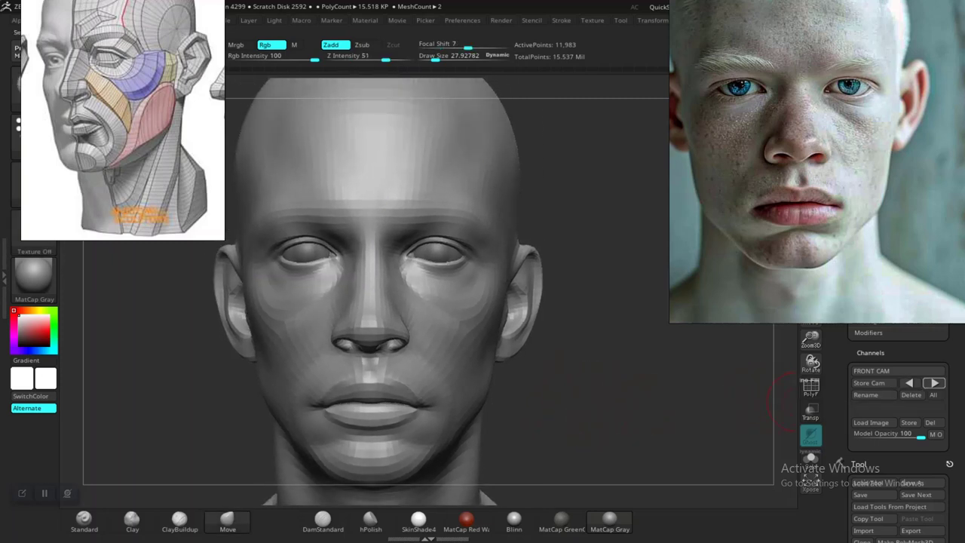
{"action": "left_click", "coordinate": [935, 383]}
{"action": "key", "text": "]"}
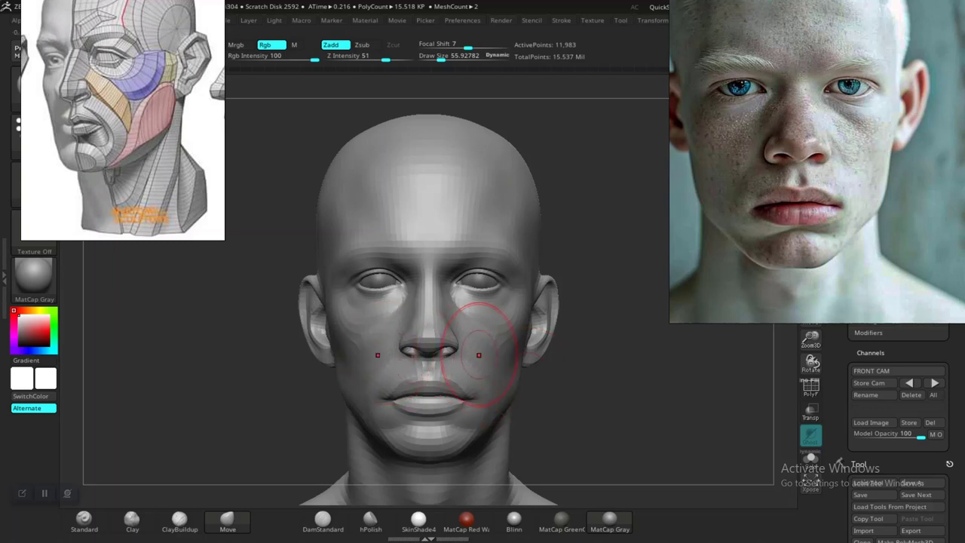
Toggle the front portrait overlay to compare the cheek, jaw and mouth outlines with the sculpt.
{"action": "key", "text": "shift+z"}
{"action": "key", "text": "shift+z"}
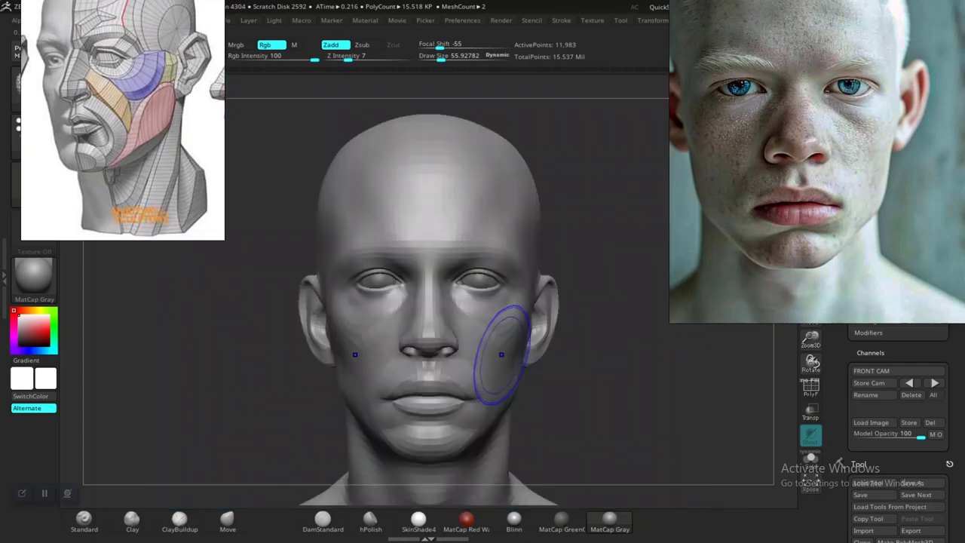
{"action": "key", "text": "shift+z"}
{"action": "key", "text": "shift+z"}
{"action": "key", "text": "shift+z"}
{"action": "key", "text": "shift+z"}
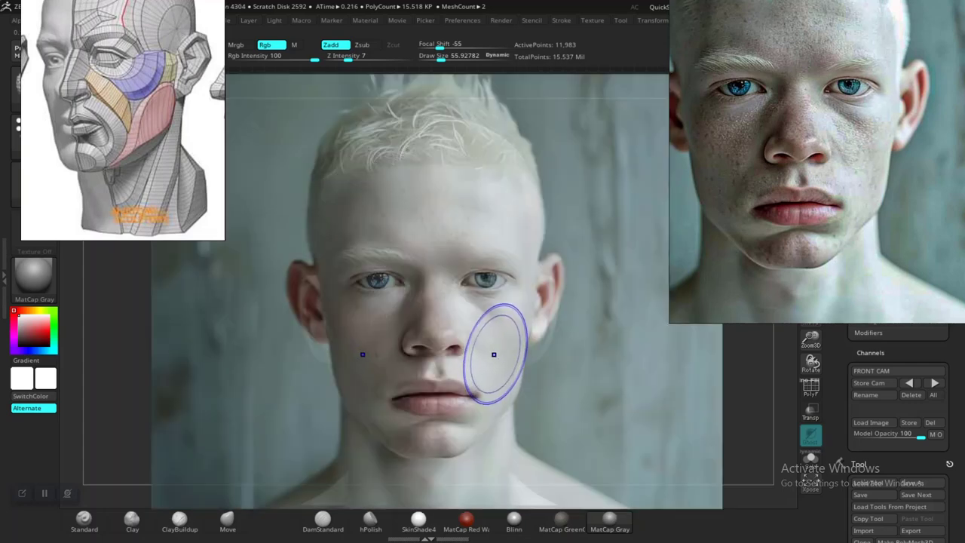
{"action": "key", "text": "shift+z"}
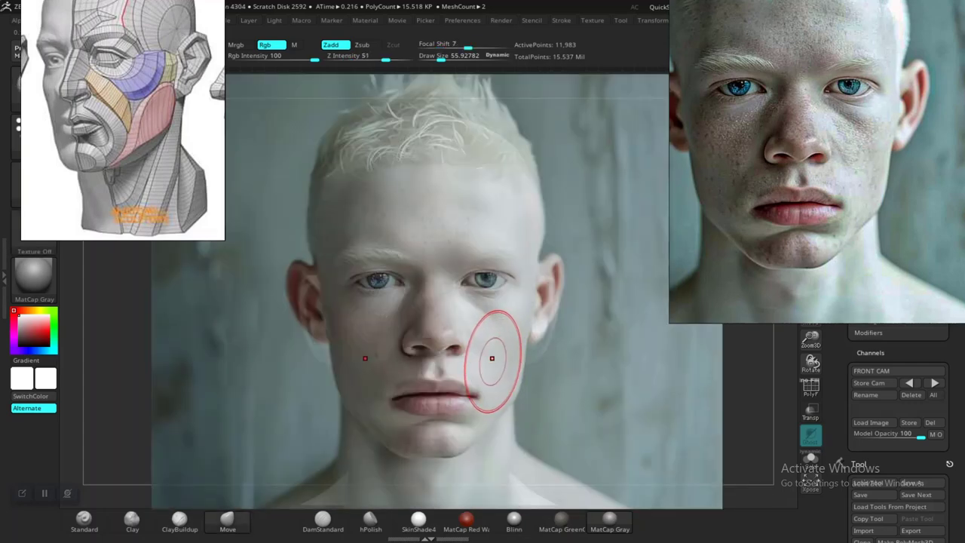
{"action": "key", "text": "shift"}
{"action": "key", "text": "shift"}
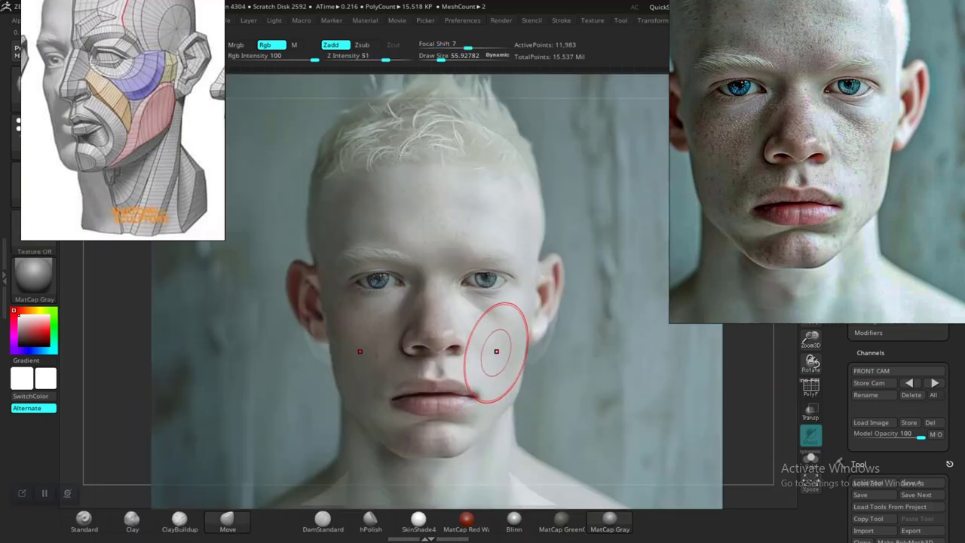
{"action": "key", "text": "shift"}
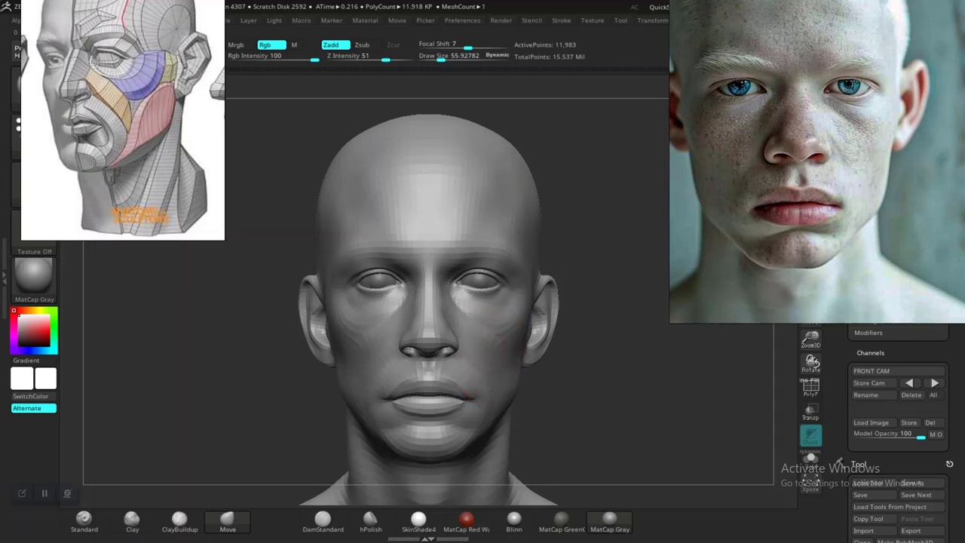
Adjust the cheek surface beside the nose from below with the Move brush at a draw size of about 28.
{"action": "left_click_drag", "start_coordinate": [603, 392], "coordinate": [593, 343]}
{"action": "mouse_move", "coordinate": [589, 297]}
{"action": "left_mouse_down"}
{"action": "mouse_move", "coordinate": [596, 323]}
{"action": "mouse_move", "coordinate": [569, 272]}
{"action": "mouse_move", "coordinate": [543, 251]}
{"action": "mouse_move", "coordinate": [511, 347]}
{"action": "mouse_move", "coordinate": [422, 362]}
{"action": "mouse_move", "coordinate": [543, 302]}
{"action": "mouse_move", "coordinate": [577, 256]}
{"action": "mouse_move", "coordinate": [501, 264]}
{"action": "left_mouse_up"}
{"action": "key", "text": "space"}
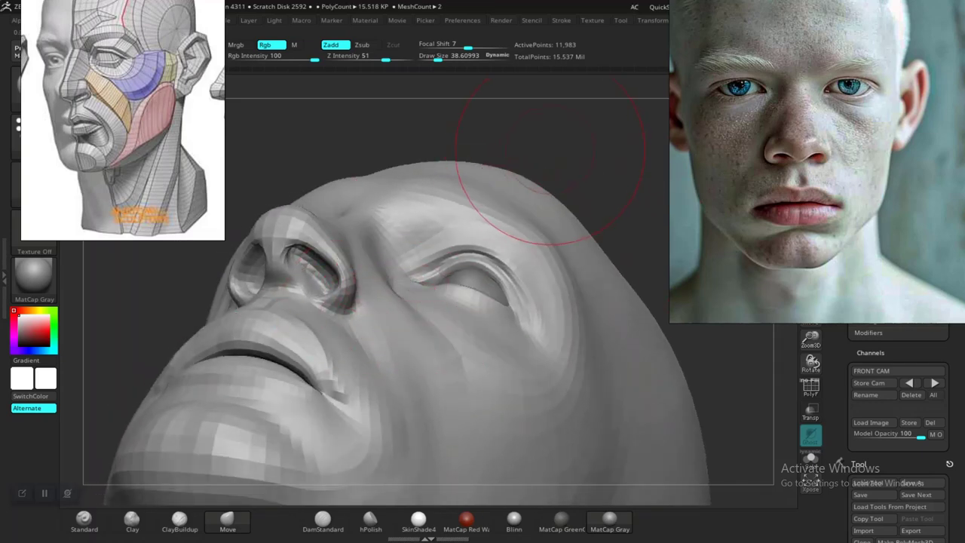
{"action": "mouse_move", "coordinate": [550, 145]}
{"action": "left_mouse_down"}
{"action": "mouse_move", "coordinate": [540, 155]}
{"action": "mouse_move", "coordinate": [592, 167]}
{"action": "mouse_move", "coordinate": [588, 181]}
{"action": "mouse_move", "coordinate": [565, 188]}
{"action": "mouse_move", "coordinate": [679, 196]}
{"action": "mouse_move", "coordinate": [716, 211]}
{"action": "mouse_move", "coordinate": [549, 202]}
{"action": "mouse_move", "coordinate": [576, 180]}
{"action": "mouse_move", "coordinate": [513, 198]}
{"action": "mouse_move", "coordinate": [503, 233]}
{"action": "mouse_move", "coordinate": [522, 244]}
{"action": "mouse_move", "coordinate": [417, 266]}
{"action": "left_mouse_up"}
{"action": "key", "text": "space"}
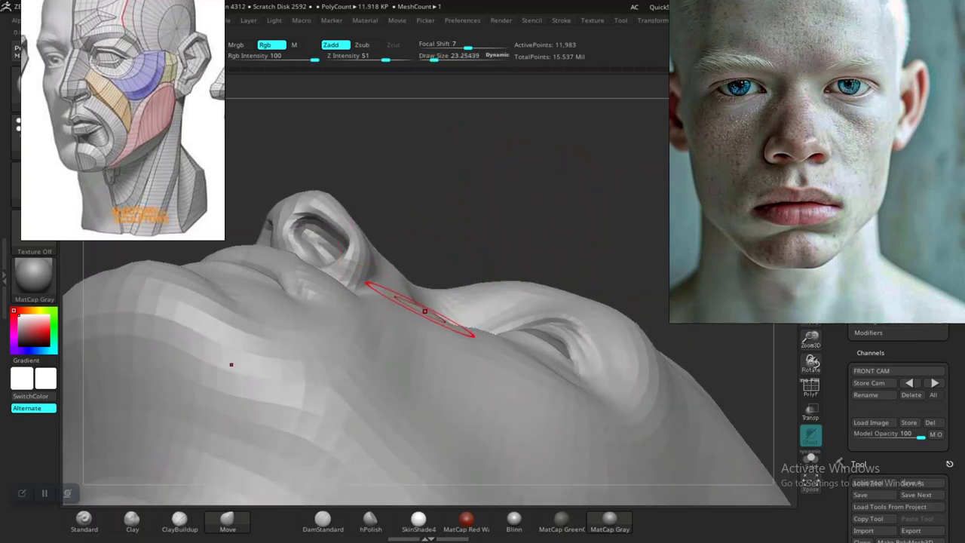
{"action": "key", "text": "space"}
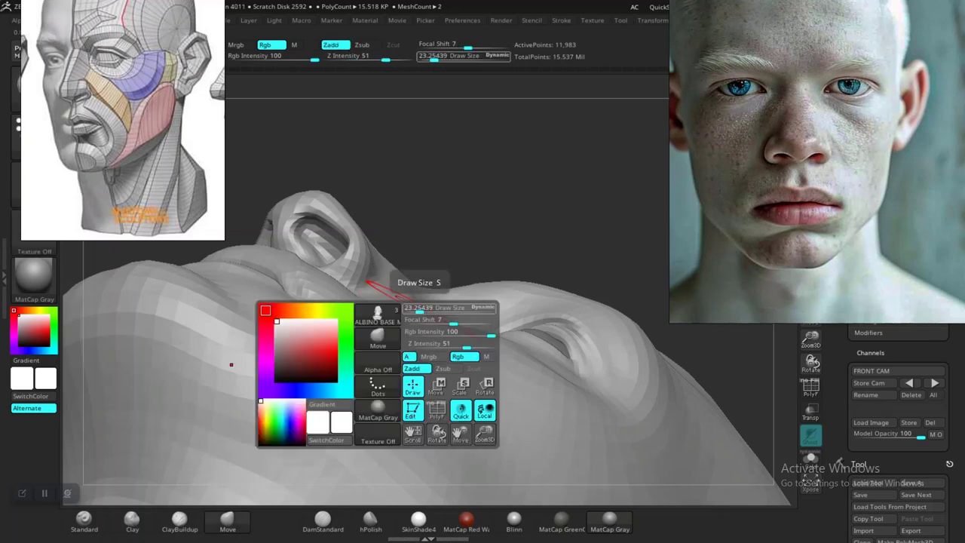
{"action": "left_click_drag", "start_coordinate": [417, 309], "coordinate": [421, 308]}
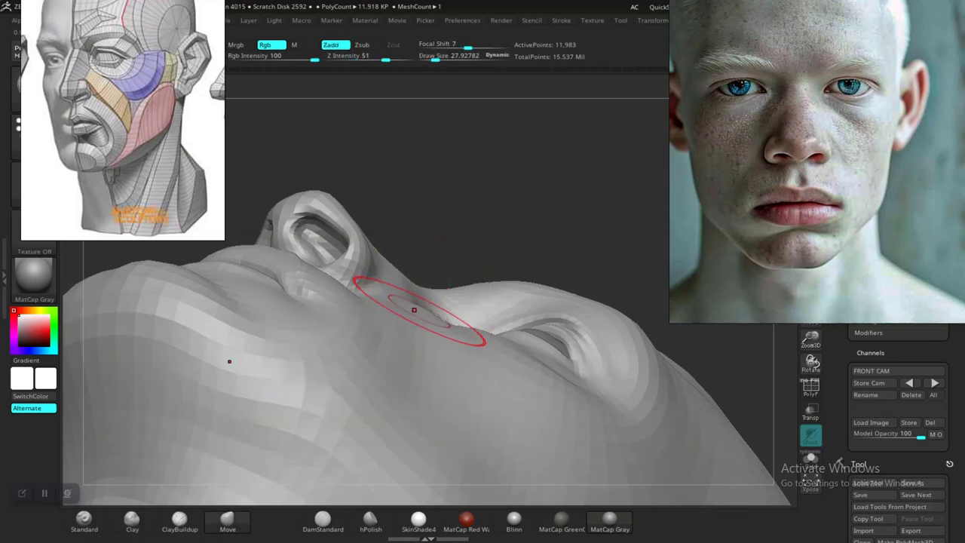
{"action": "left_click_drag", "start_coordinate": [452, 216], "coordinate": [423, 305]}
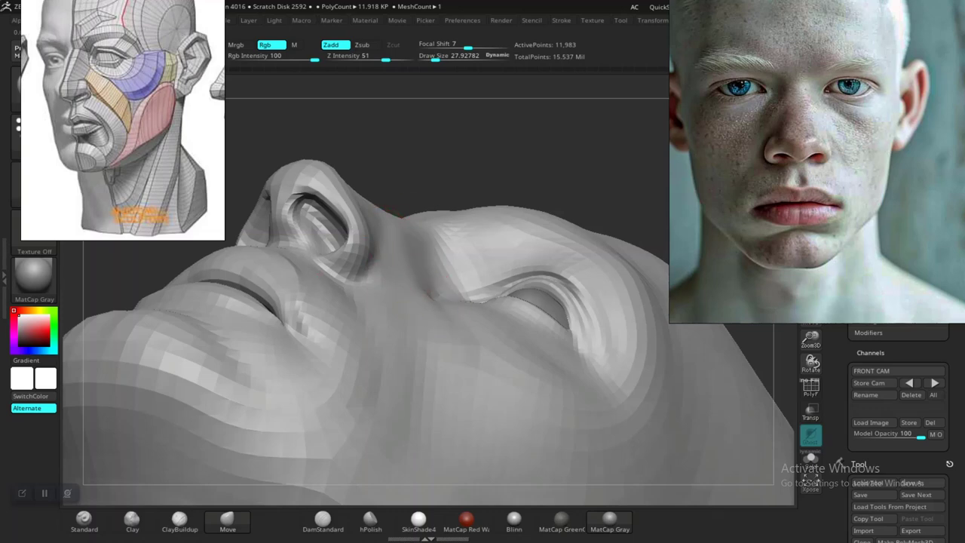
Examine the nose, cheek and under-eye contours in profile, from the front and in three-quarter view.
{"action": "left_click_drag", "start_coordinate": [494, 169], "coordinate": [539, 264]}
{"action": "mouse_move", "coordinate": [642, 395]}
{"action": "left_mouse_down", "text": "alt"}
{"action": "mouse_move", "coordinate": [640, 339]}
{"action": "mouse_move", "coordinate": [427, 335]}
{"action": "left_mouse_up", "text": "alt"}
{"action": "left_click_drag", "start_coordinate": [272, 323], "coordinate": [284, 324]}
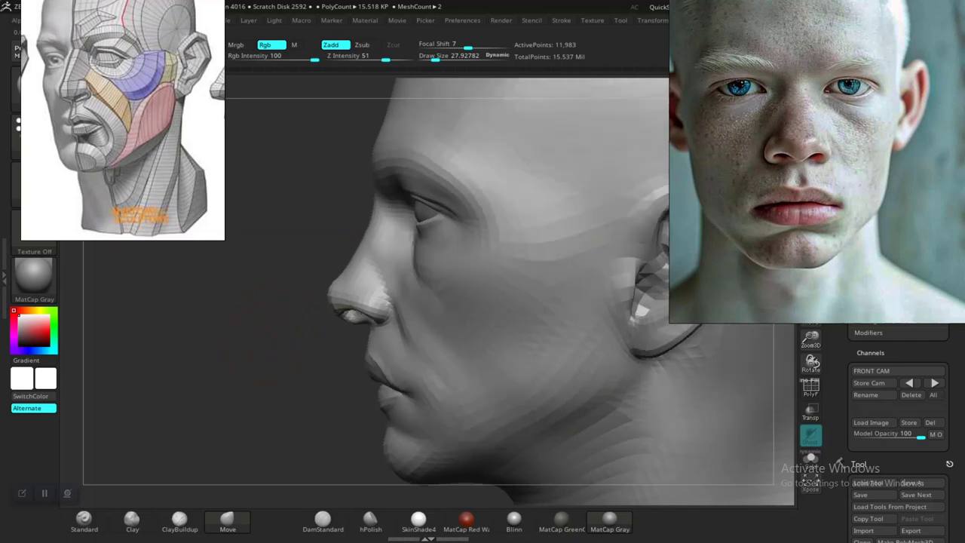
{"action": "mouse_move", "coordinate": [225, 394]}
{"action": "left_mouse_down", "text": "alt"}
{"action": "mouse_move", "coordinate": [212, 428]}
{"action": "mouse_move", "coordinate": [183, 399]}
{"action": "mouse_move", "coordinate": [224, 409]}
{"action": "left_mouse_up", "text": "alt"}
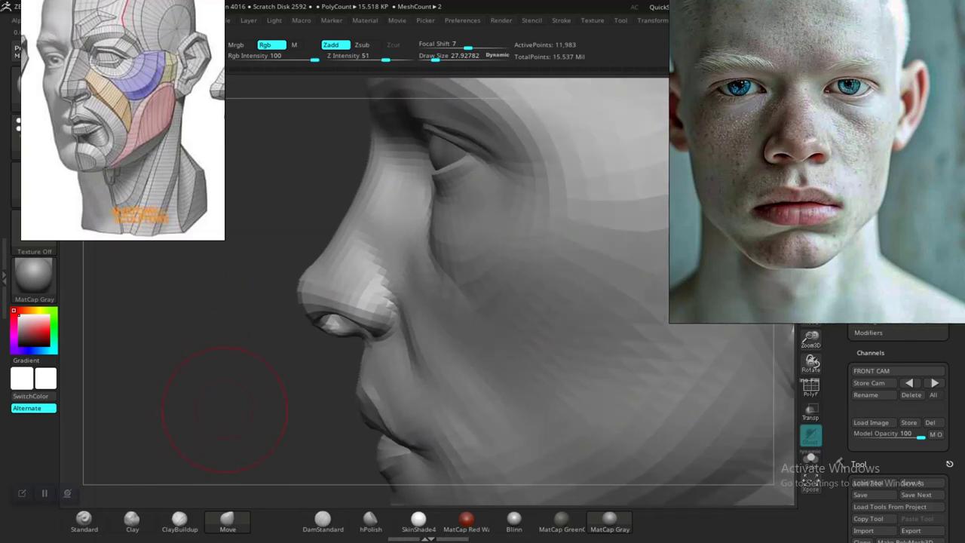
{"action": "key", "text": "shift"}
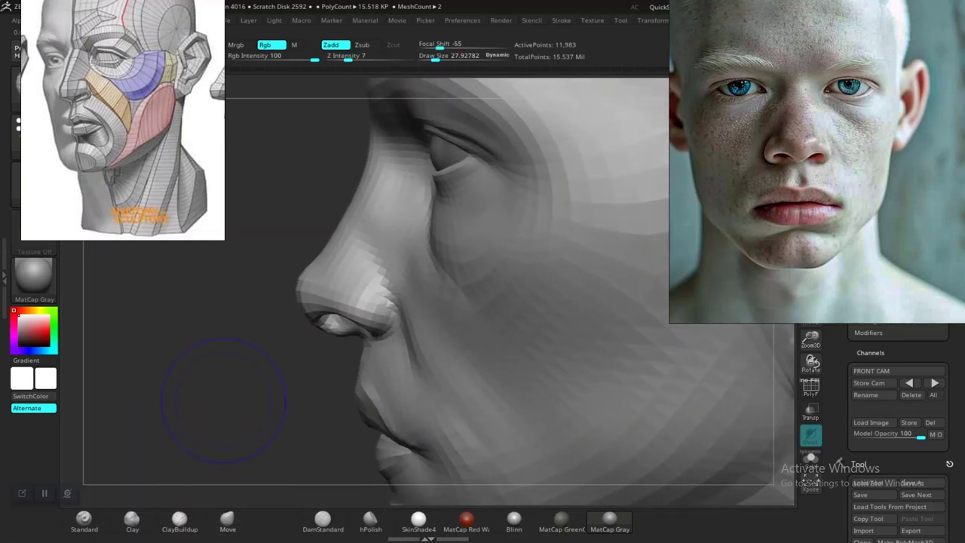
{"action": "mouse_move", "coordinate": [260, 401]}
{"action": "left_mouse_down", "text": "alt"}
{"action": "mouse_move", "coordinate": [238, 292]}
{"action": "mouse_move", "coordinate": [264, 296]}
{"action": "mouse_move", "coordinate": [245, 302]}
{"action": "mouse_move", "coordinate": [273, 382]}
{"action": "mouse_move", "coordinate": [362, 316]}
{"action": "left_mouse_up", "text": "alt"}
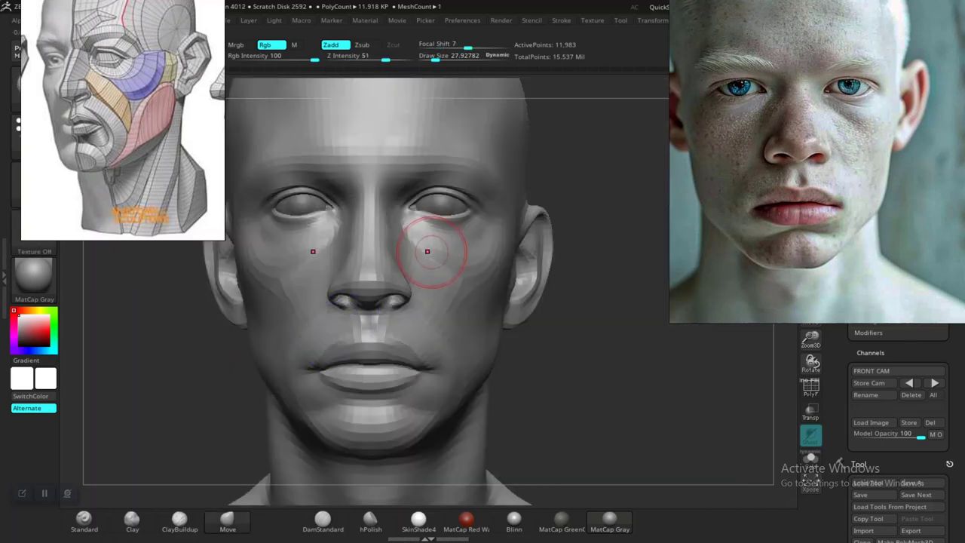
{"action": "mouse_move", "coordinate": [619, 357]}
{"action": "left_mouse_down", "text": "alt"}
{"action": "mouse_move", "coordinate": [550, 350]}
{"action": "mouse_move", "coordinate": [554, 377]}
{"action": "mouse_move", "coordinate": [588, 325]}
{"action": "mouse_move", "coordinate": [520, 302]}
{"action": "mouse_move", "coordinate": [577, 355]}
{"action": "mouse_move", "coordinate": [603, 362]}
{"action": "left_mouse_up", "text": "alt"}
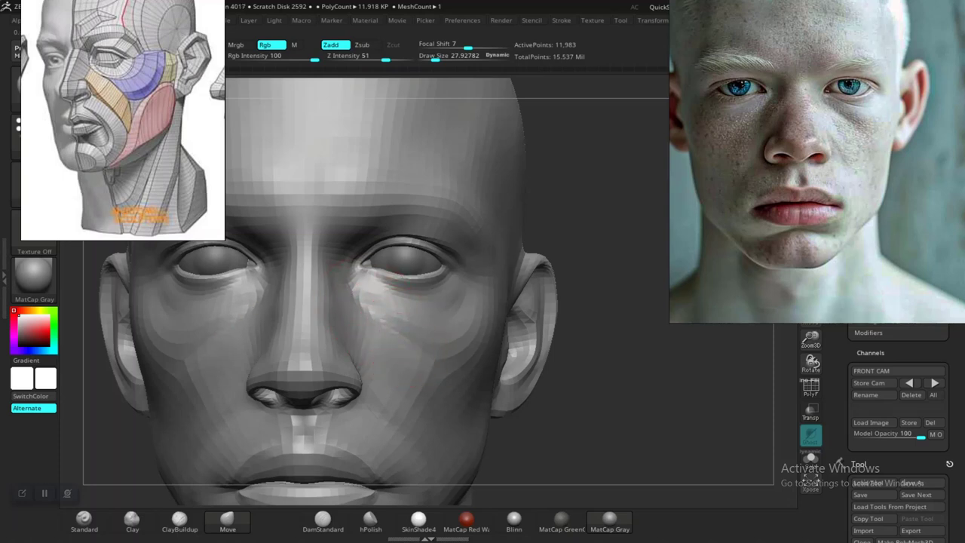
{"action": "left_click_drag", "start_coordinate": [549, 416], "coordinate": [627, 372], "text": "alt"}
{"action": "left_click_drag", "start_coordinate": [630, 280], "coordinate": [545, 384]}
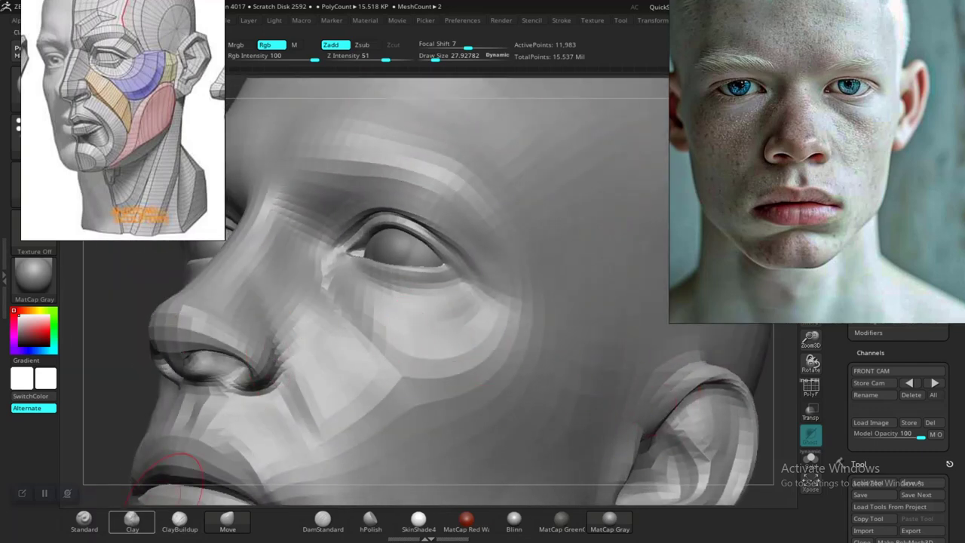
Build up the upper cheek and the area under the eye with the Clay brush at Z intensity 26.
{"action": "left_click", "coordinate": [132, 521]}
{"action": "left_click_drag", "start_coordinate": [142, 380], "coordinate": [122, 404]}
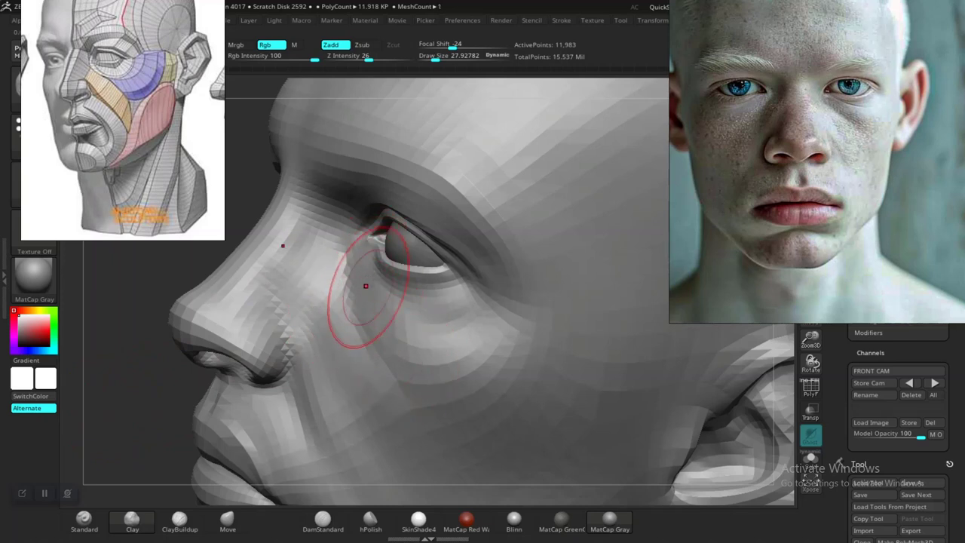
{"action": "left_click_drag", "start_coordinate": [144, 399], "coordinate": [136, 343], "text": "alt"}
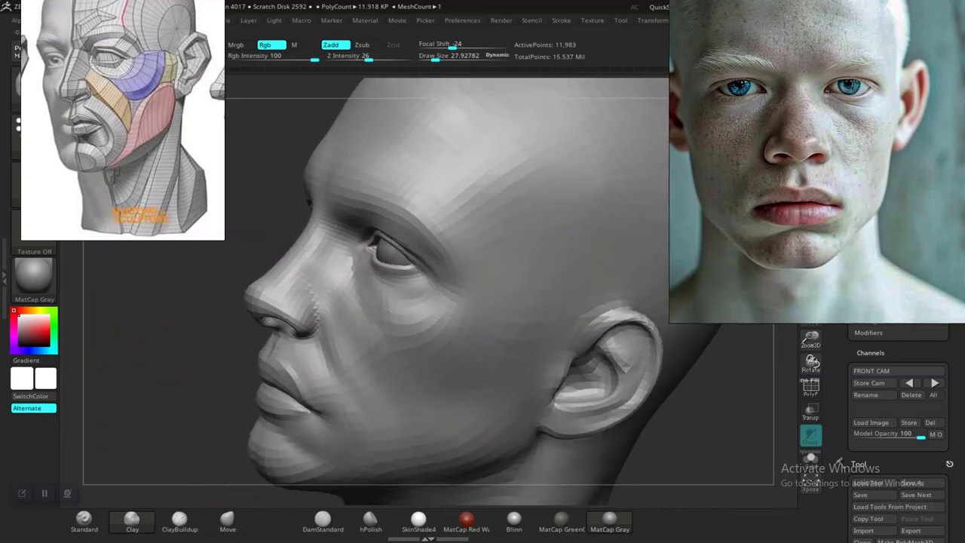
{"action": "left_click_drag", "start_coordinate": [136, 378], "coordinate": [261, 371], "text": "shift"}
{"action": "left_click_drag", "start_coordinate": [579, 374], "coordinate": [593, 390], "text": "alt"}
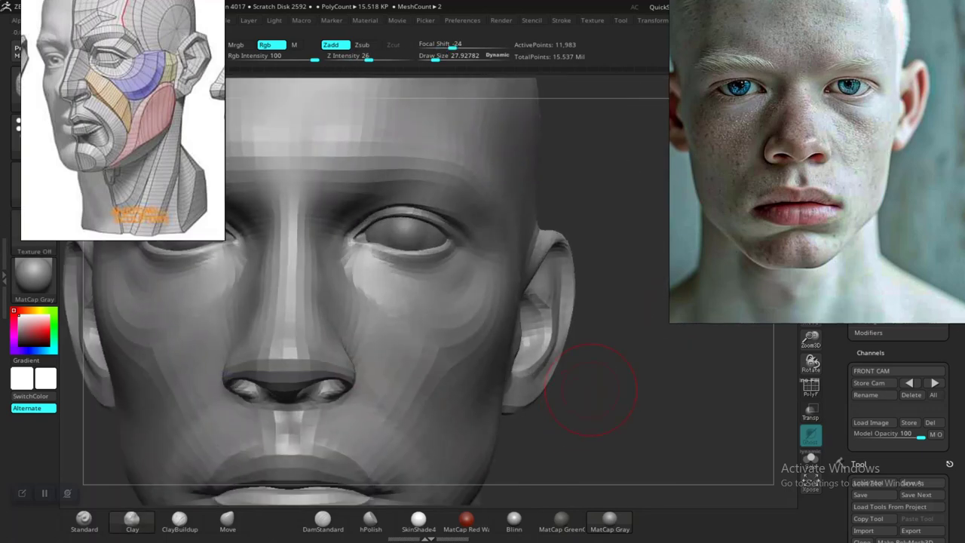
{"action": "left_click_drag", "start_coordinate": [482, 400], "coordinate": [588, 372]}
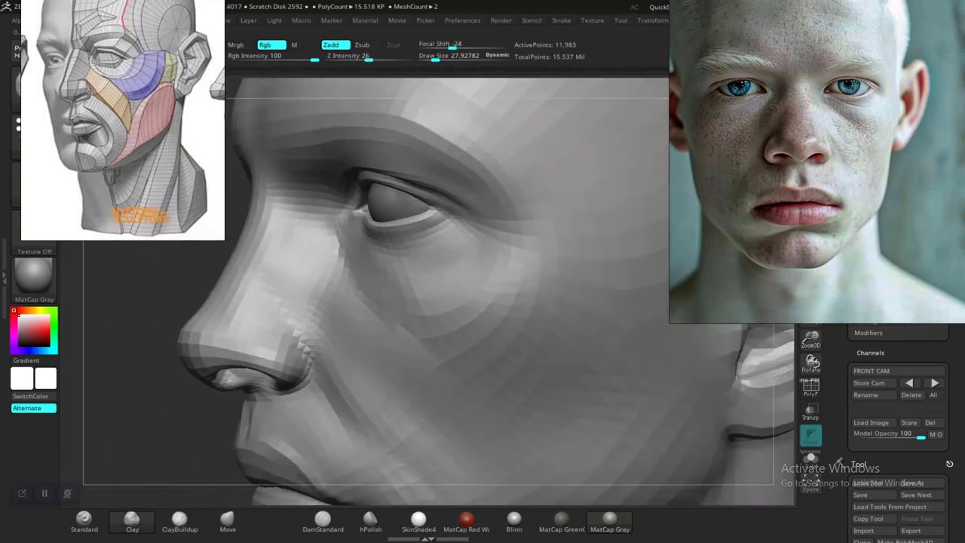
{"action": "left_click_drag", "start_coordinate": [176, 418], "coordinate": [180, 449], "text": "alt"}
{"action": "mouse_move", "coordinate": [408, 283]}
{"action": "left_mouse_down"}
{"action": "mouse_move", "coordinate": [420, 260]}
{"action": "mouse_move", "coordinate": [442, 285]}
{"action": "left_mouse_up"}
{"action": "left_click_drag", "start_coordinate": [138, 406], "coordinate": [142, 445], "text": "alt"}
{"action": "mouse_move", "coordinate": [491, 302]}
{"action": "left_mouse_down"}
{"action": "mouse_move", "coordinate": [519, 261]}
{"action": "mouse_move", "coordinate": [513, 281]}
{"action": "mouse_move", "coordinate": [530, 265]}
{"action": "mouse_move", "coordinate": [533, 289]}
{"action": "mouse_move", "coordinate": [519, 288]}
{"action": "mouse_move", "coordinate": [508, 308]}
{"action": "left_mouse_up"}
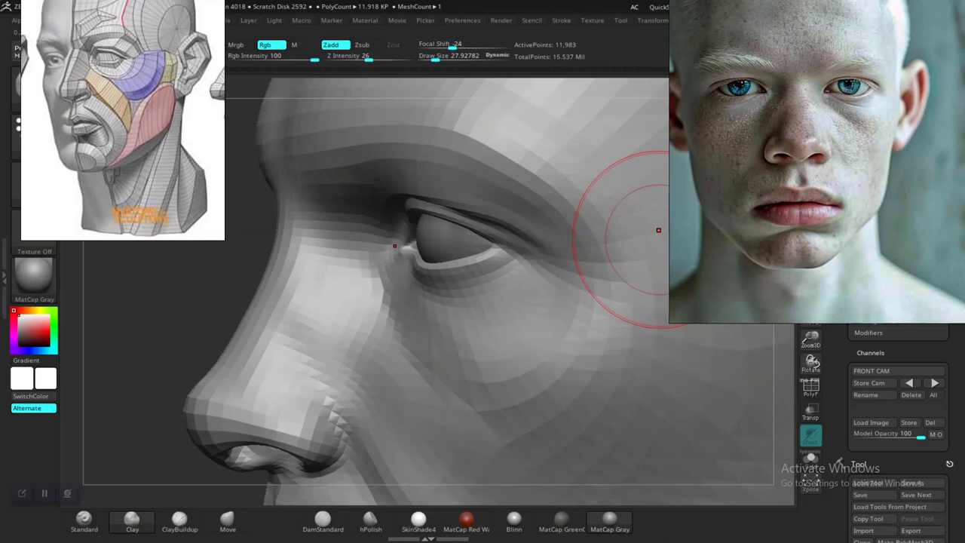
Carve a crease beneath the lower eyelid from its outer corner inward with the DamStandard brush.
{"action": "left_click", "coordinate": [323, 520]}
{"action": "left_click_drag", "start_coordinate": [148, 341], "coordinate": [180, 342]}
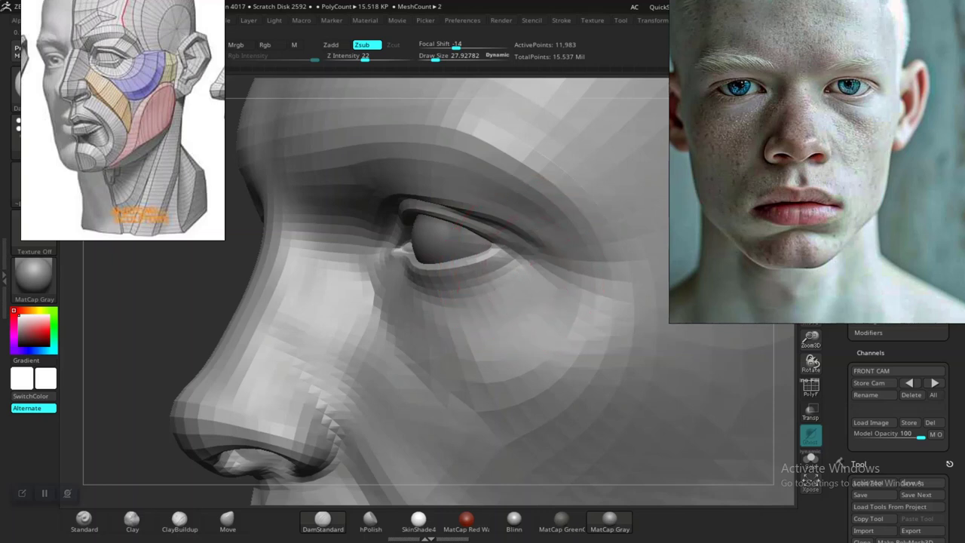
{"action": "mouse_move", "coordinate": [530, 266]}
{"action": "left_mouse_down"}
{"action": "mouse_move", "coordinate": [502, 292]}
{"action": "mouse_move", "coordinate": [466, 298]}
{"action": "left_mouse_up"}
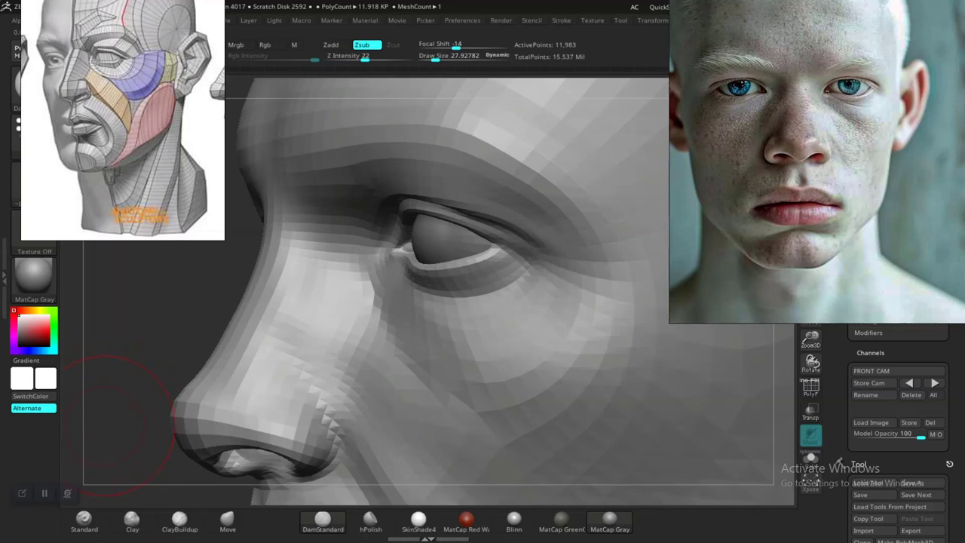
{"action": "mouse_move", "coordinate": [106, 426]}
{"action": "left_mouse_down", "text": "alt"}
{"action": "mouse_move", "coordinate": [156, 376]}
{"action": "mouse_move", "coordinate": [310, 392]}
{"action": "left_mouse_up", "text": "alt"}
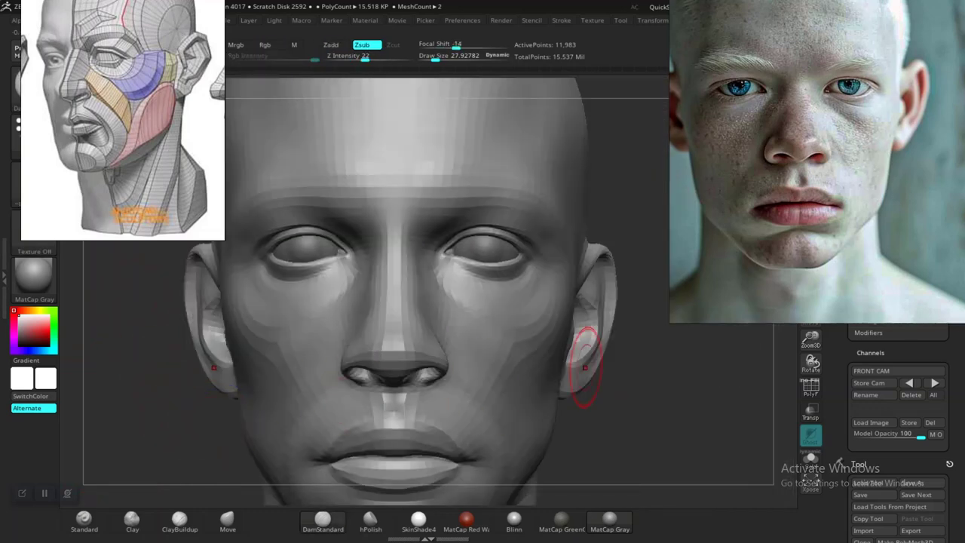
Check the lower-eyelid crease and upper cheek from the front, in three-quarter view and near profile.
{"action": "mouse_move", "coordinate": [687, 438]}
{"action": "left_mouse_down", "text": "alt"}
{"action": "mouse_move", "coordinate": [705, 370]}
{"action": "mouse_move", "coordinate": [694, 438]}
{"action": "left_mouse_up", "text": "alt"}
{"action": "mouse_move", "coordinate": [694, 438]}
{"action": "left_mouse_down"}
{"action": "mouse_move", "coordinate": [528, 436]}
{"action": "mouse_move", "coordinate": [497, 365]}
{"action": "left_mouse_up"}
{"action": "left_click_drag", "start_coordinate": [304, 400], "coordinate": [317, 476], "text": "alt"}
{"action": "left_click_drag", "start_coordinate": [320, 334], "coordinate": [483, 348]}
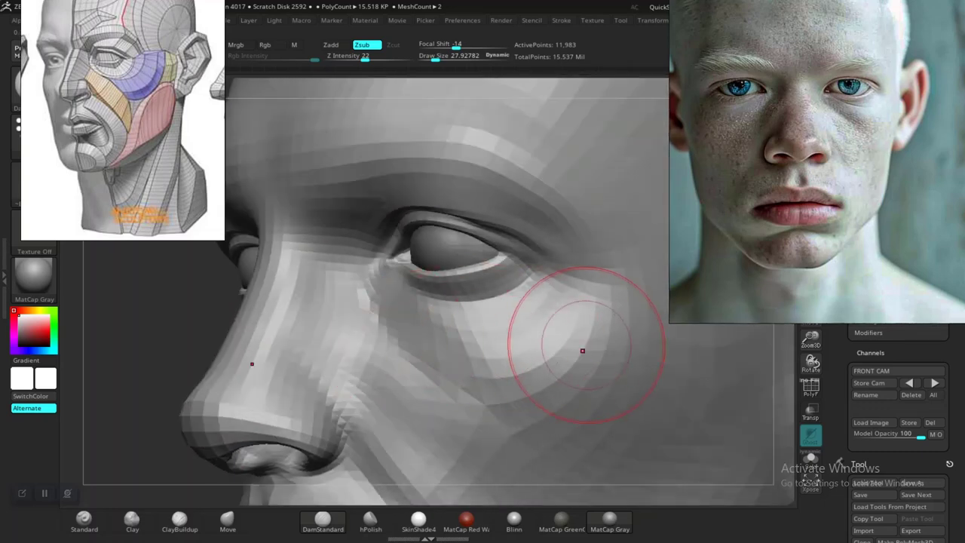
{"action": "left_click_drag", "start_coordinate": [135, 384], "coordinate": [142, 313], "text": "alt"}
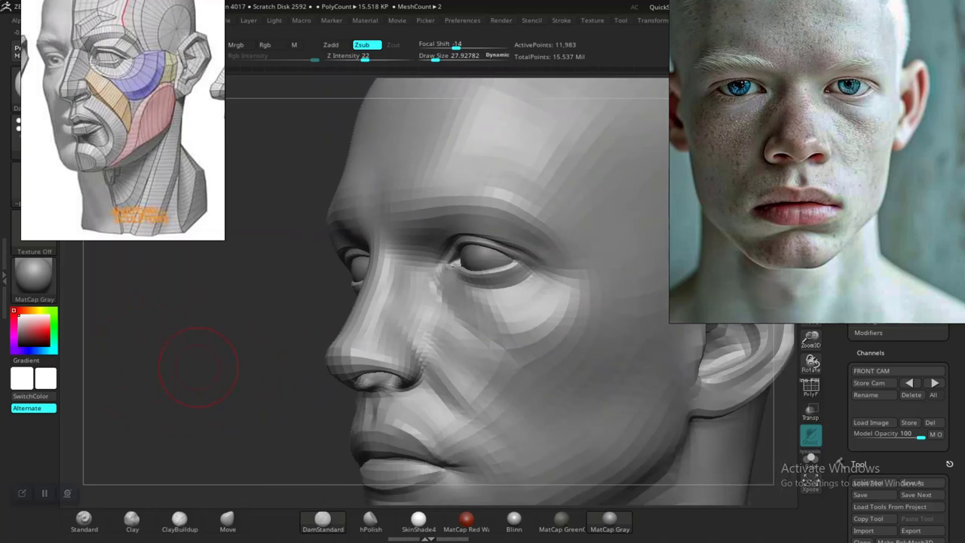
{"action": "left_click_drag", "start_coordinate": [198, 362], "coordinate": [242, 368]}
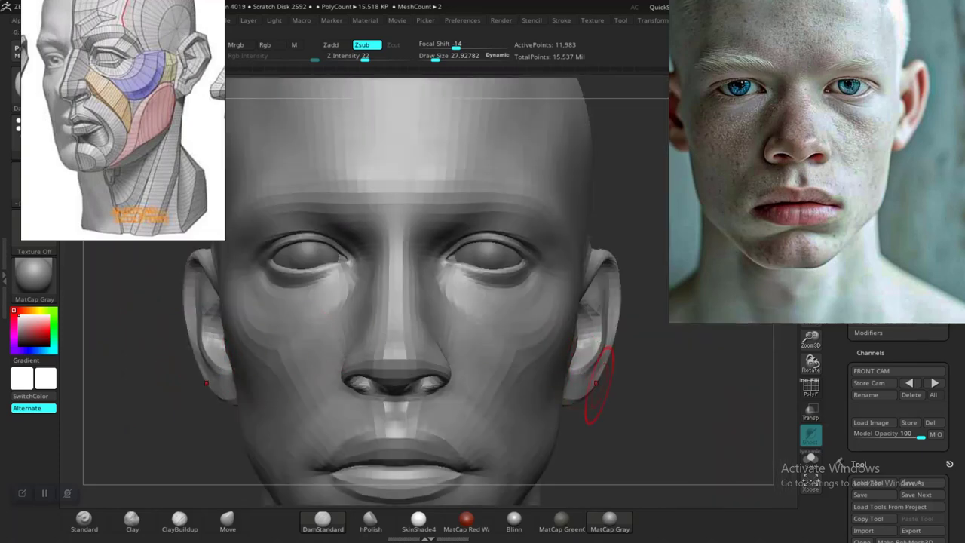
{"action": "left_click_drag", "start_coordinate": [665, 425], "coordinate": [653, 453], "text": "alt"}
{"action": "left_click_drag", "start_coordinate": [653, 452], "coordinate": [554, 438]}
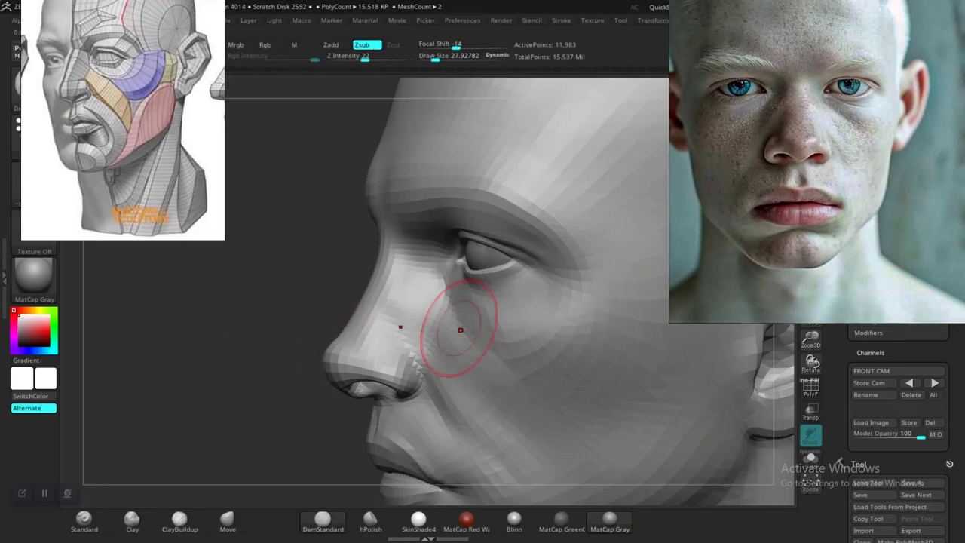
Work on the lower eyelid with DamStandard softened to Z intensity 15 and a draw size of about 16.
{"action": "left_click_drag", "start_coordinate": [365, 58], "coordinate": [359, 60]}
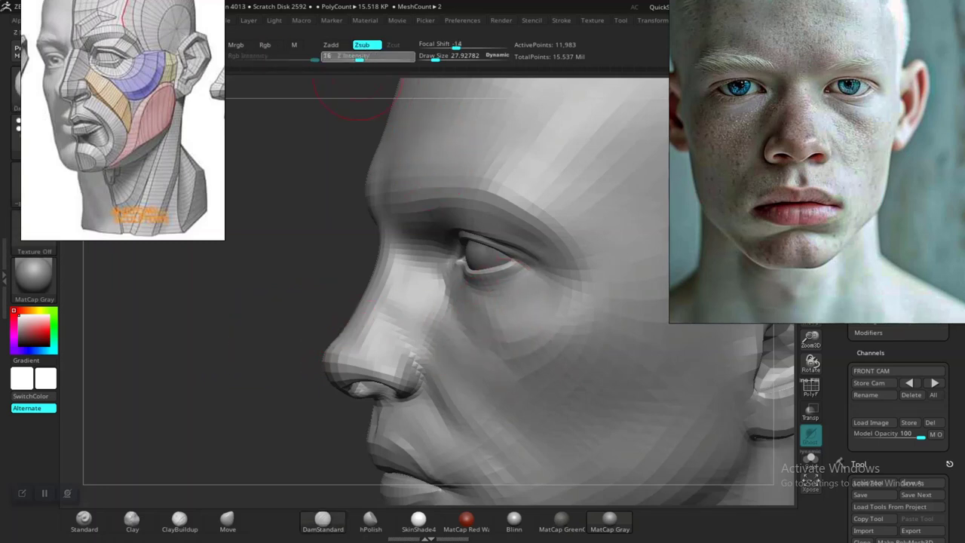
{"action": "key", "text": "["}
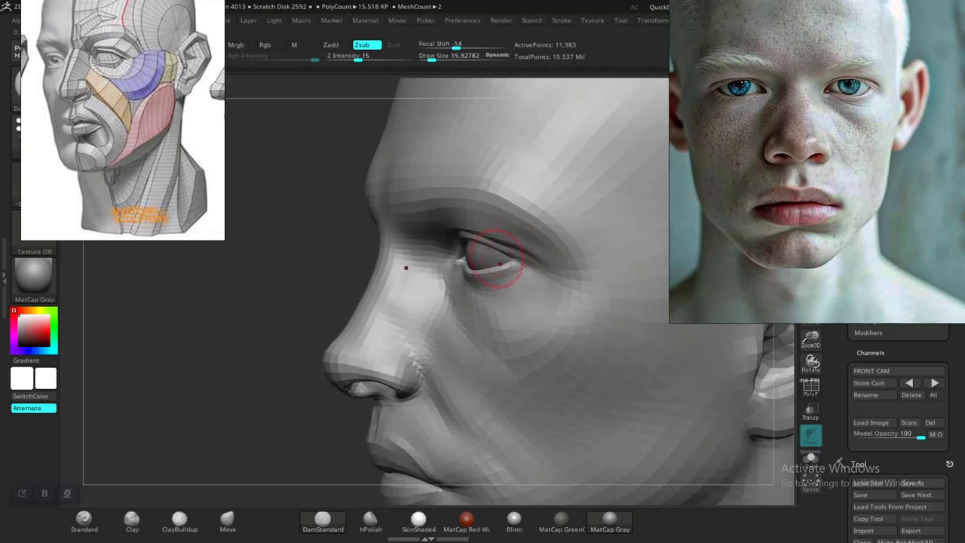
{"action": "right_click_drag", "start_coordinate": [274, 343], "coordinate": [240, 353], "text": "ctrl"}
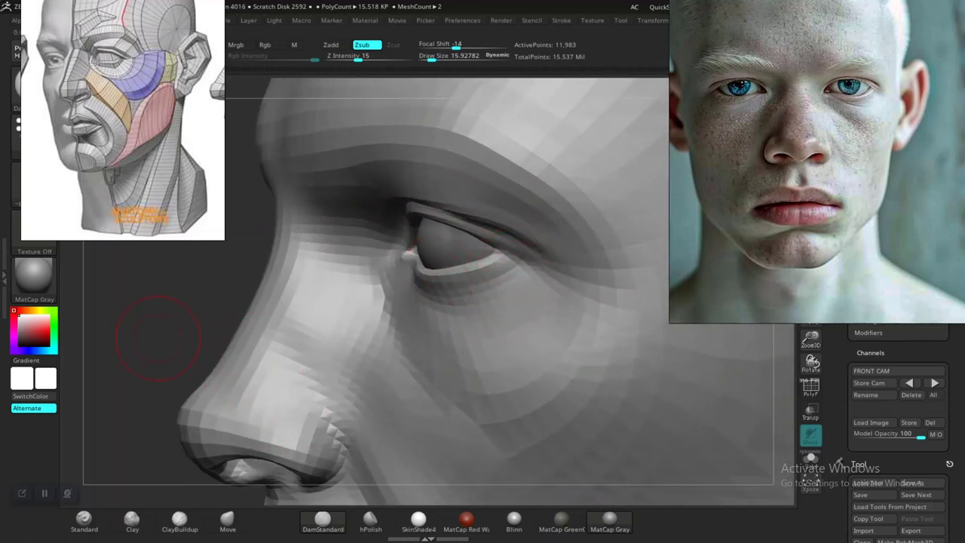
{"action": "left_click_drag", "start_coordinate": [159, 338], "coordinate": [211, 331]}
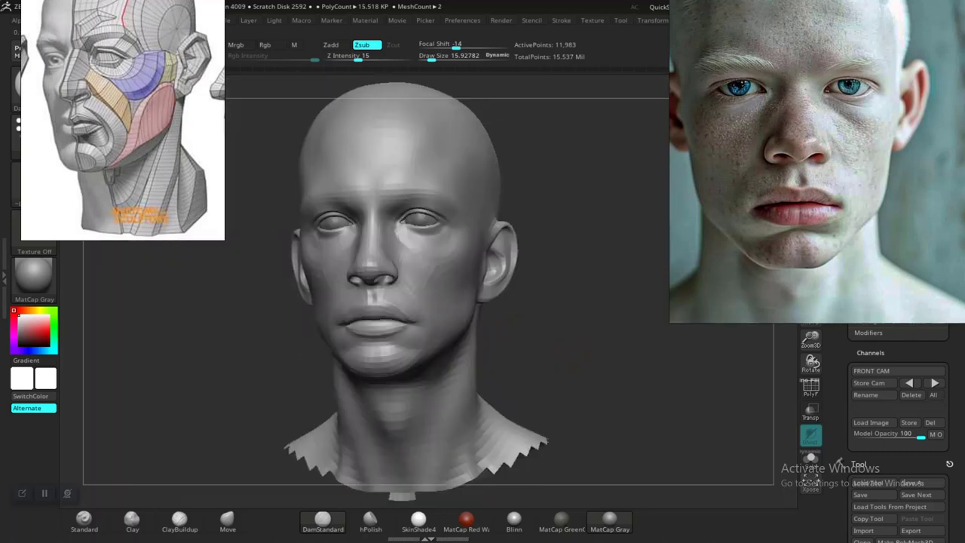
Set the DamStandard draw size to about 28 and review the eyes, nose and cheeks from the front and slightly below.
{"action": "mouse_move", "coordinate": [576, 330]}
{"action": "left_mouse_down", "text": "alt"}
{"action": "mouse_move", "coordinate": [672, 405]}
{"action": "mouse_move", "coordinate": [642, 420]}
{"action": "mouse_move", "coordinate": [655, 431]}
{"action": "mouse_move", "coordinate": [668, 422]}
{"action": "mouse_move", "coordinate": [656, 418]}
{"action": "mouse_move", "coordinate": [664, 436]}
{"action": "mouse_move", "coordinate": [631, 407]}
{"action": "mouse_move", "coordinate": [659, 419]}
{"action": "mouse_move", "coordinate": [651, 421]}
{"action": "mouse_move", "coordinate": [666, 415]}
{"action": "mouse_move", "coordinate": [649, 416]}
{"action": "mouse_move", "coordinate": [632, 394]}
{"action": "mouse_move", "coordinate": [608, 405]}
{"action": "mouse_move", "coordinate": [623, 390]}
{"action": "mouse_move", "coordinate": [634, 445]}
{"action": "left_mouse_up", "text": "alt"}
{"action": "key", "text": "space"}
{"action": "left_click_drag", "start_coordinate": [522, 255], "coordinate": [542, 253]}
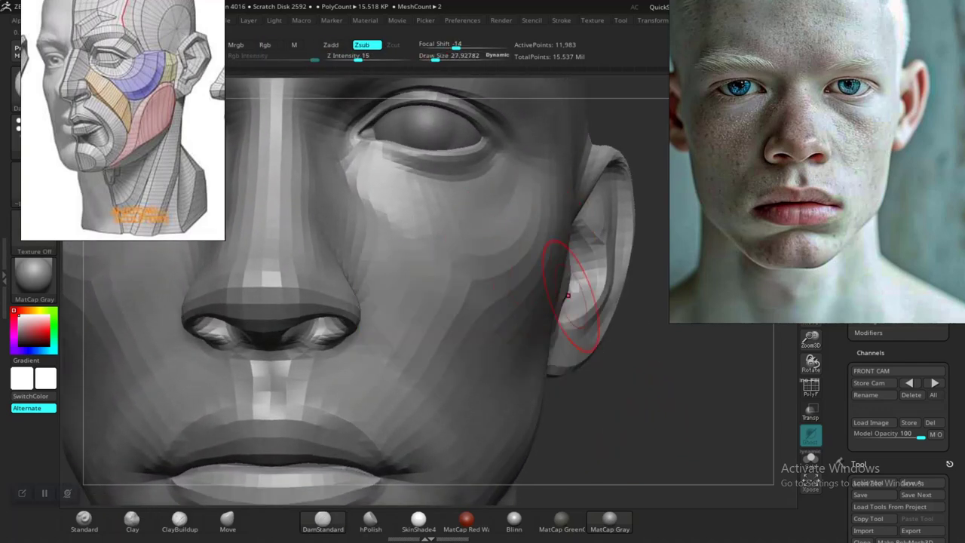
{"action": "left_click_drag", "start_coordinate": [624, 411], "coordinate": [603, 334], "text": "alt"}
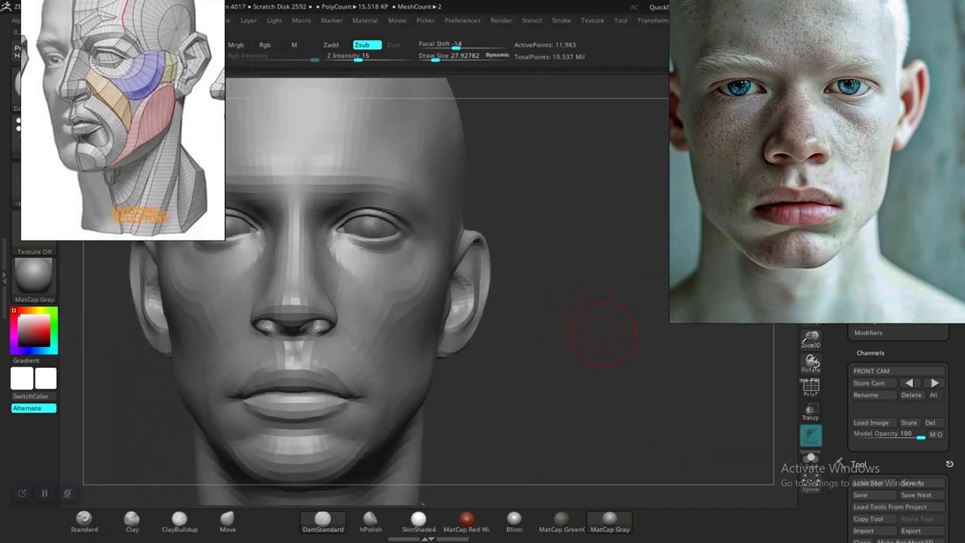
{"action": "left_click_drag", "start_coordinate": [613, 374], "coordinate": [637, 409]}
{"action": "left_click_drag", "start_coordinate": [595, 234], "coordinate": [575, 320], "text": "alt"}
{"action": "left_click_drag", "start_coordinate": [575, 266], "coordinate": [564, 293]}
{"action": "left_click_drag", "start_coordinate": [599, 254], "coordinate": [601, 246]}
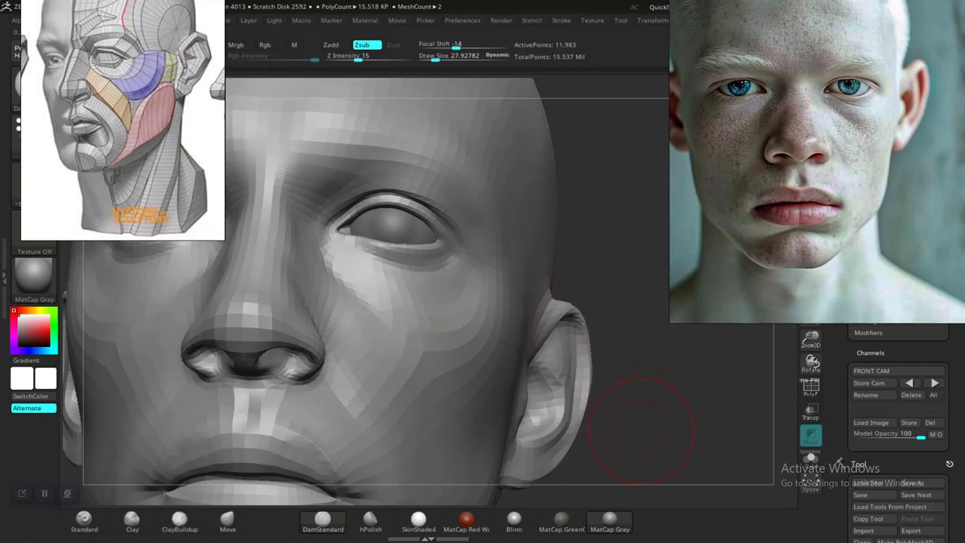
Smooth the under-eye area from the upper cheek toward the inner eye corner.
{"action": "left_click_drag", "start_coordinate": [642, 431], "coordinate": [580, 347], "text": "alt"}
{"action": "left_click_drag", "start_coordinate": [580, 309], "coordinate": [588, 392], "text": "alt"}
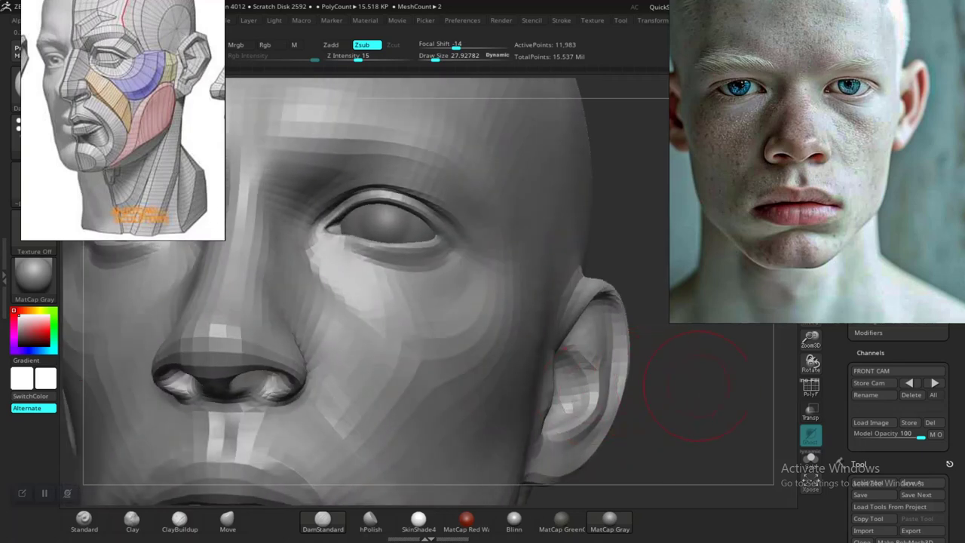
{"action": "mouse_move", "coordinate": [698, 386]}
{"action": "left_mouse_down"}
{"action": "mouse_move", "coordinate": [602, 381]}
{"action": "mouse_move", "coordinate": [648, 383]}
{"action": "mouse_move", "coordinate": [639, 379]}
{"action": "left_mouse_up"}
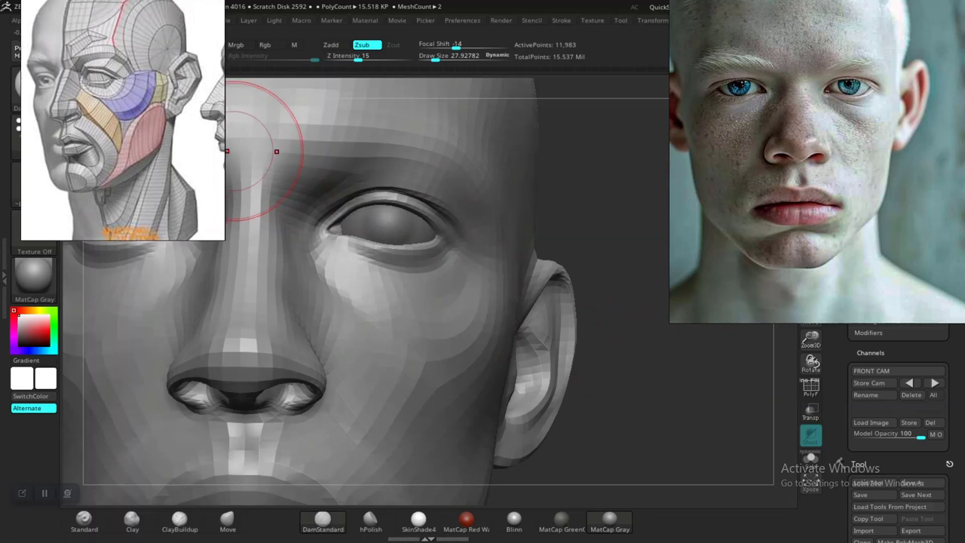
{"action": "left_click_drag", "start_coordinate": [622, 218], "coordinate": [586, 220]}
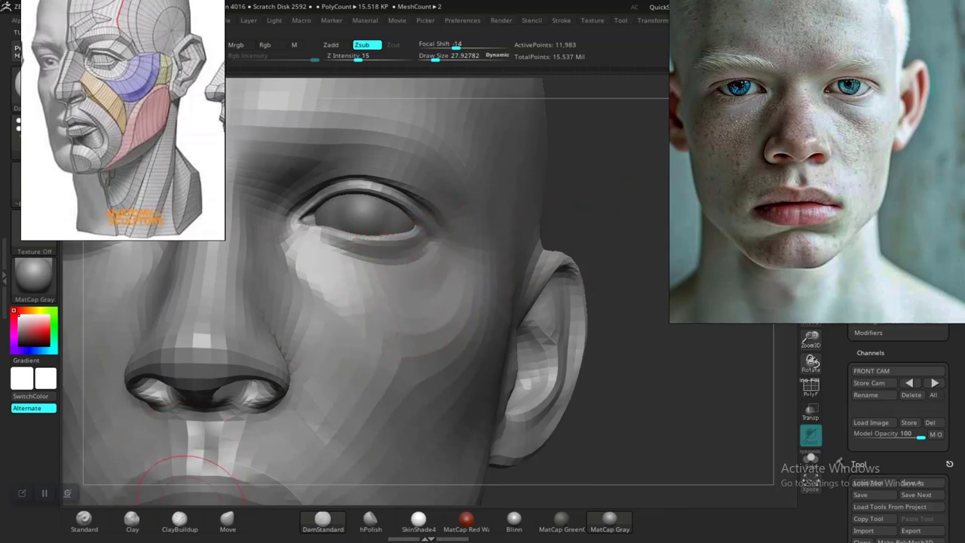
{"action": "left_click_drag", "start_coordinate": [596, 243], "coordinate": [427, 297]}
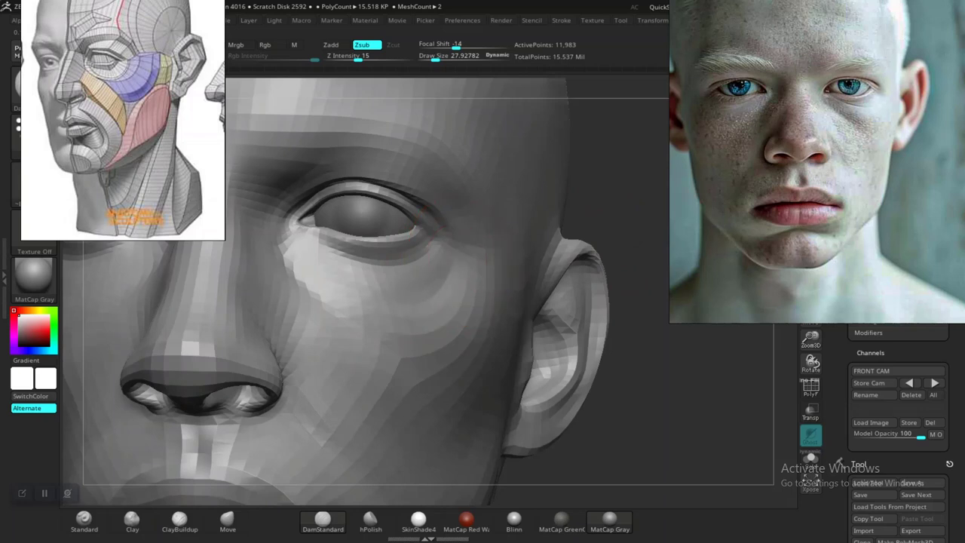
{"action": "mouse_move", "coordinate": [441, 307]}
{"action": "left_mouse_down", "text": "shift"}
{"action": "mouse_move", "coordinate": [329, 287]}
{"action": "mouse_move", "coordinate": [324, 264]}
{"action": "left_mouse_up", "text": "shift"}
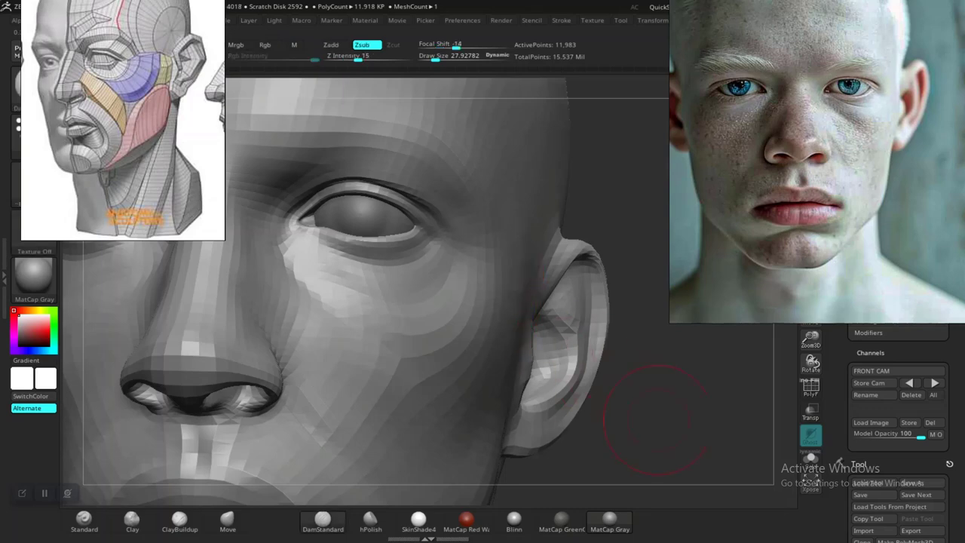
Close in on the left under-eye area and set the DamStandard draw size to about 15.
{"action": "left_click_drag", "start_coordinate": [632, 422], "coordinate": [679, 332], "text": "alt"}
{"action": "left_click_drag", "start_coordinate": [521, 367], "coordinate": [577, 423], "text": "alt"}
{"action": "left_click_drag", "start_coordinate": [675, 355], "coordinate": [585, 368]}
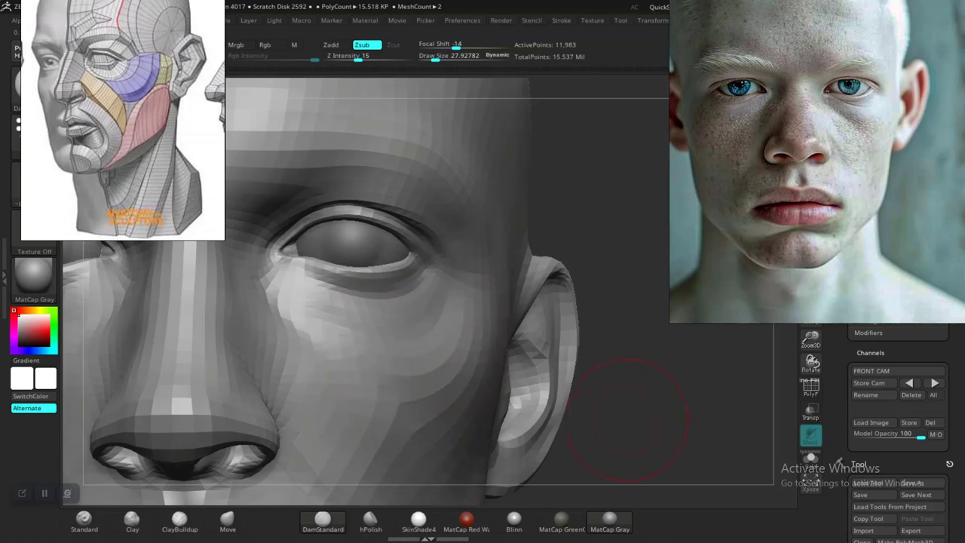
{"action": "left_click_drag", "start_coordinate": [625, 410], "coordinate": [430, 370]}
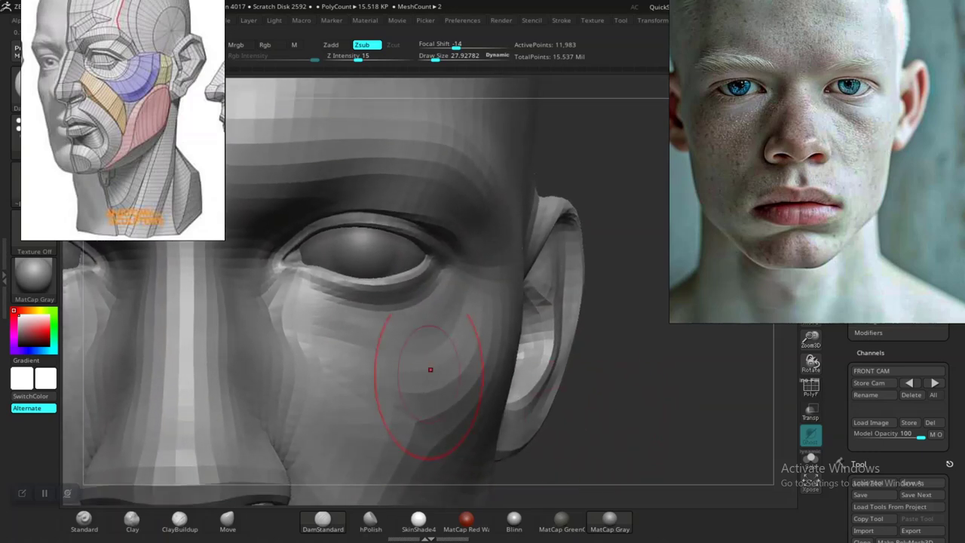
{"action": "mouse_move", "coordinate": [611, 403]}
{"action": "left_mouse_down"}
{"action": "mouse_move", "coordinate": [540, 396]}
{"action": "mouse_move", "coordinate": [521, 379]}
{"action": "mouse_move", "coordinate": [585, 356]}
{"action": "left_mouse_up"}
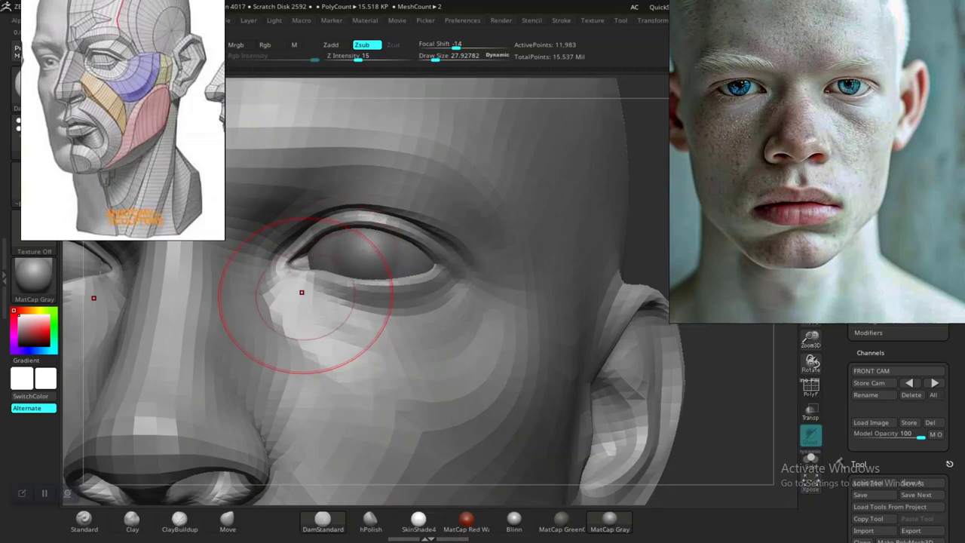
{"action": "key", "text": "space"}
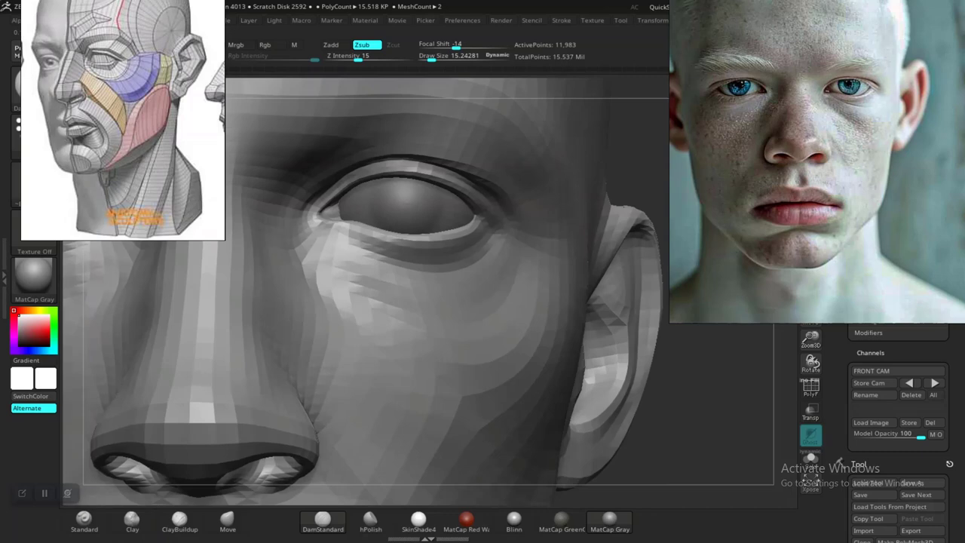
Carve fine creases below the inner eye corner with DamStandard and smooth them toward the upper cheek.
{"action": "right_click_drag", "start_coordinate": [481, 341], "coordinate": [458, 360], "text": "alt"}
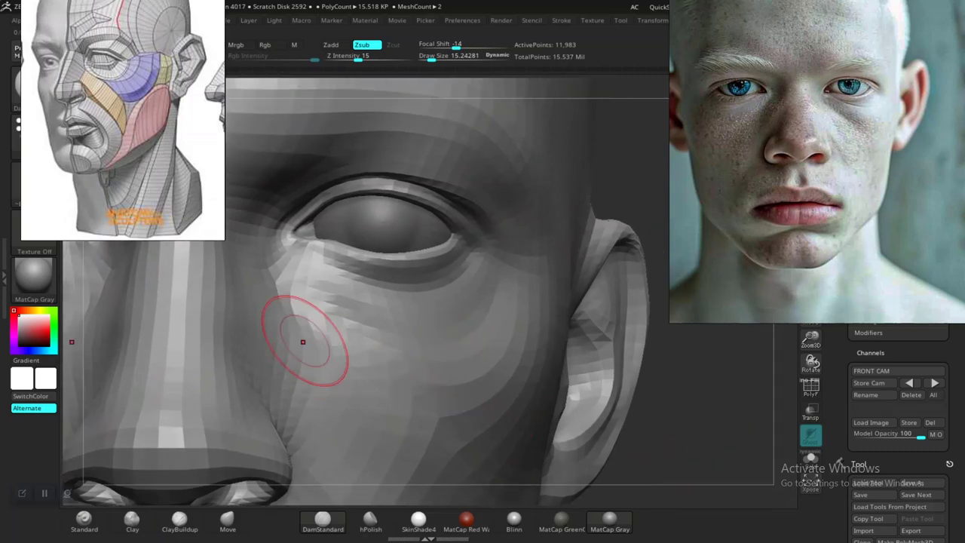
{"action": "left_click_drag", "start_coordinate": [677, 424], "coordinate": [618, 437]}
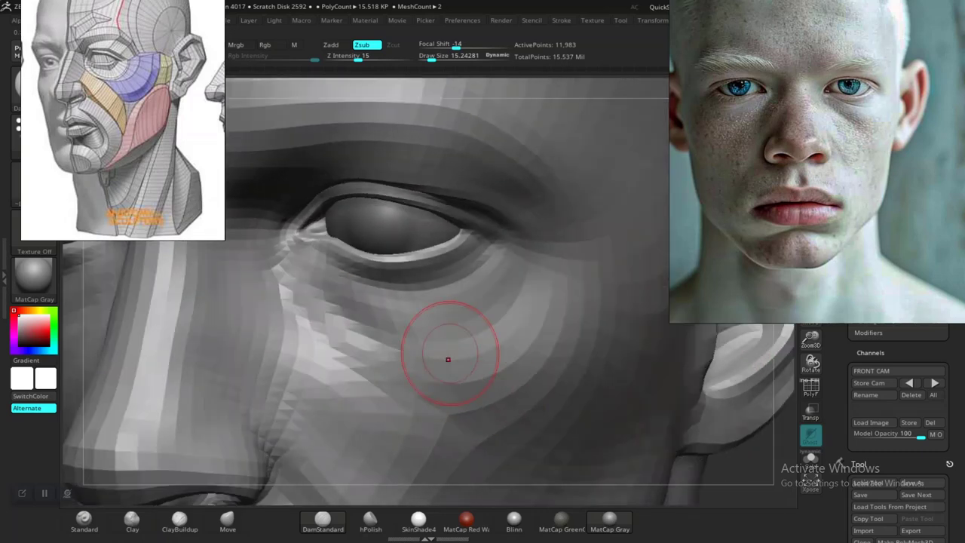
{"action": "left_click_drag", "start_coordinate": [297, 278], "coordinate": [323, 279]}
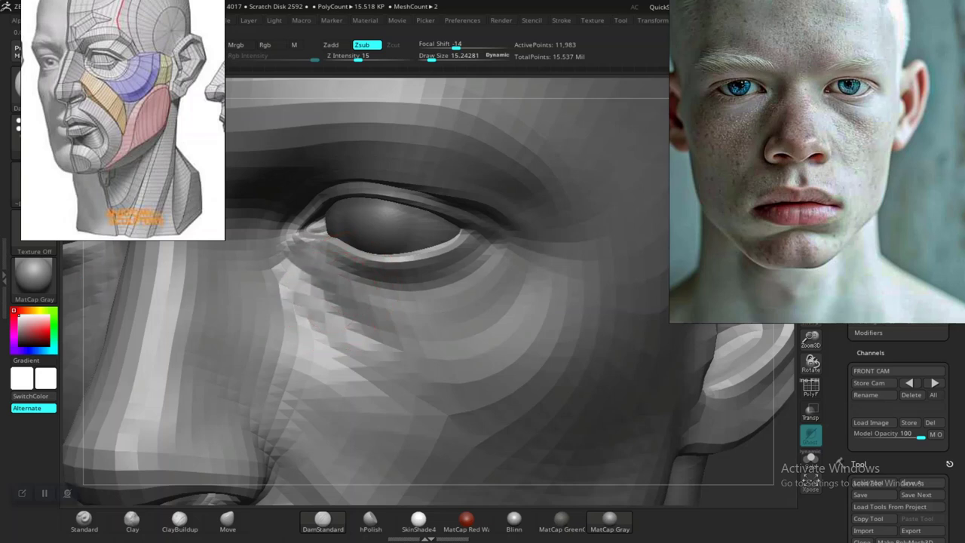
{"action": "left_click_drag", "start_coordinate": [336, 315], "coordinate": [325, 299]}
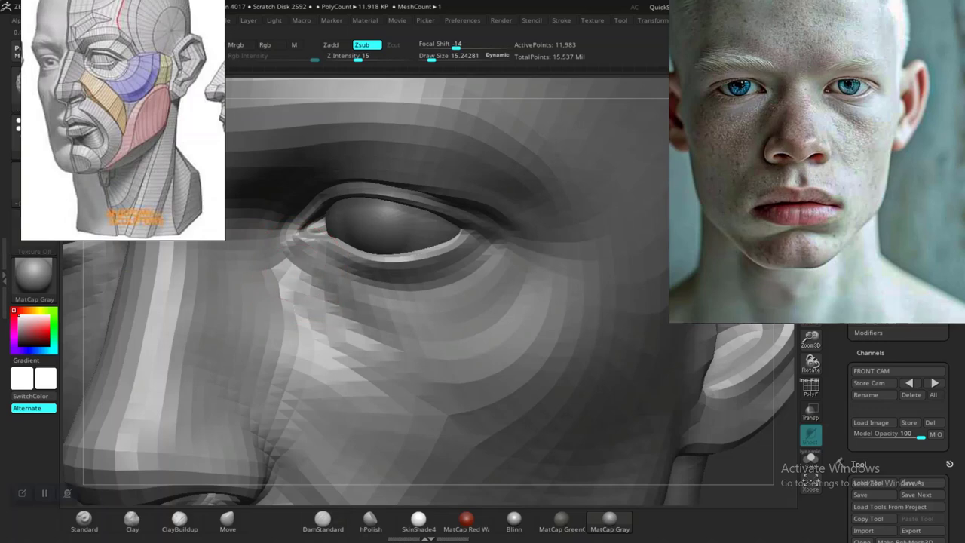
{"action": "left_click_drag", "start_coordinate": [418, 339], "coordinate": [452, 369], "text": "shift"}
{"action": "key", "text": "f"}
{"action": "left_click_drag", "start_coordinate": [661, 416], "coordinate": [705, 414], "text": "shift"}
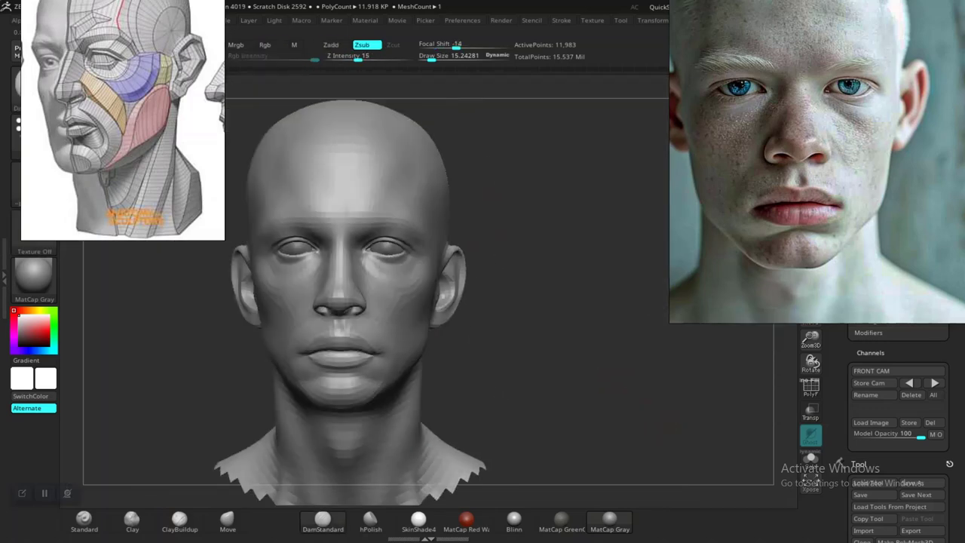
Compare the under-eye area before and after the latest stroke with undo and redo, ending on the front view.
{"action": "left_click_drag", "start_coordinate": [574, 331], "coordinate": [646, 405], "text": "alt"}
{"action": "mouse_move", "coordinate": [647, 362]}
{"action": "left_mouse_down", "text": "alt"}
{"action": "mouse_move", "coordinate": [665, 431]}
{"action": "mouse_move", "coordinate": [654, 415]}
{"action": "mouse_move", "coordinate": [620, 413]}
{"action": "mouse_move", "coordinate": [671, 411]}
{"action": "left_mouse_up", "text": "alt"}
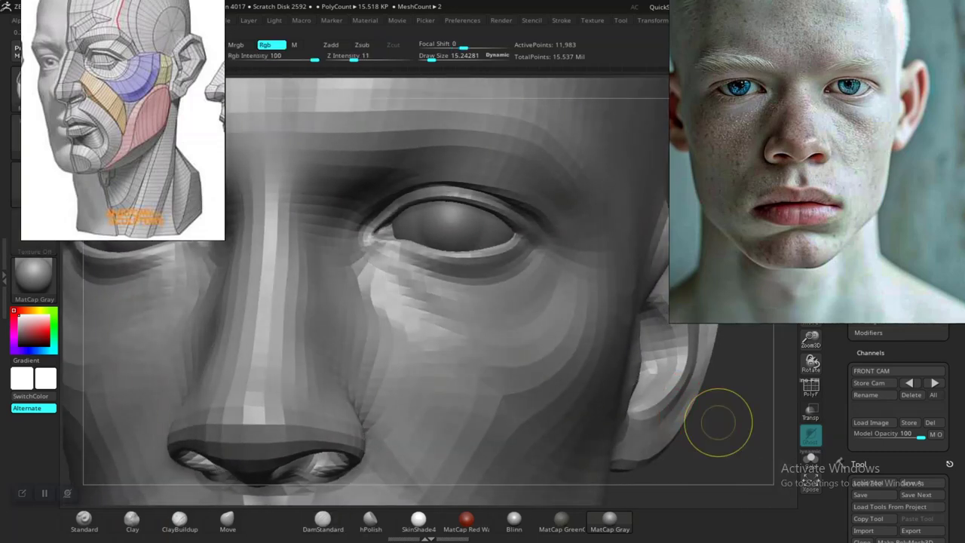
{"action": "left_click_drag", "start_coordinate": [733, 442], "coordinate": [661, 200]}
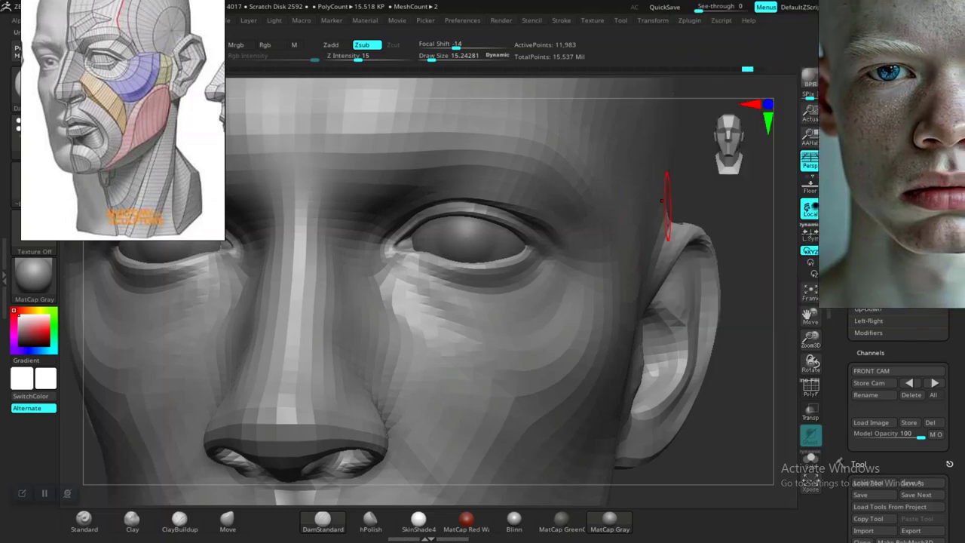
{"action": "key", "text": "ctrl+z"}
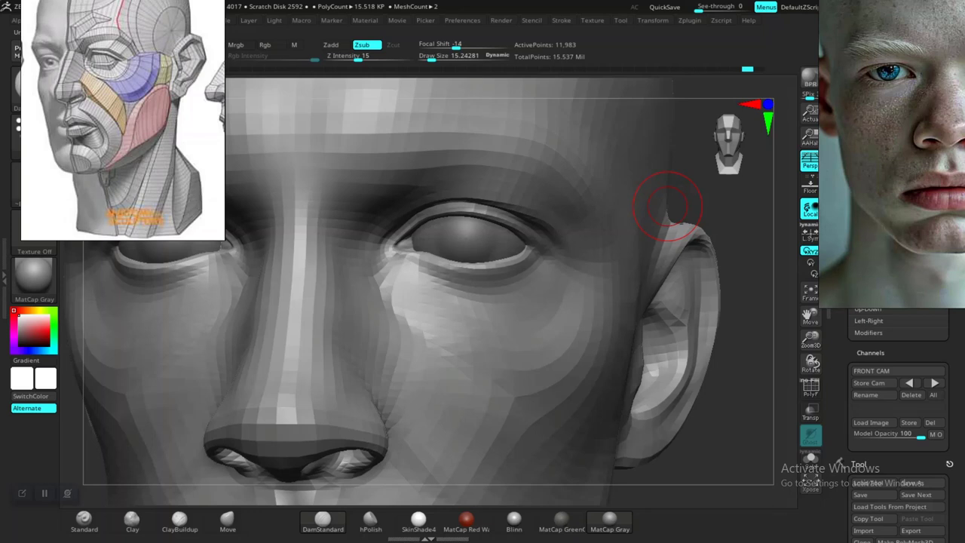
{"action": "key", "text": "ctrl+shift+z"}
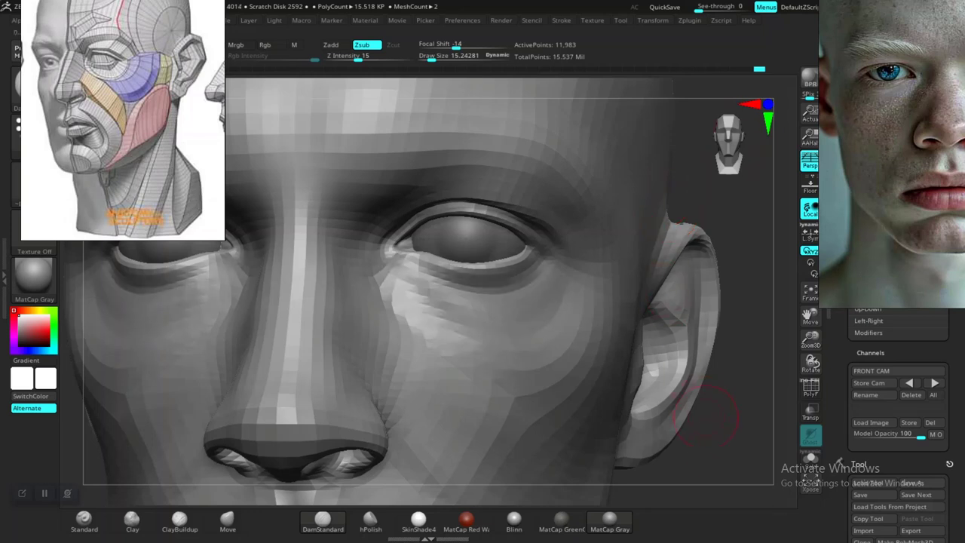
{"action": "mouse_move", "coordinate": [738, 445]}
{"action": "left_mouse_down"}
{"action": "mouse_move", "coordinate": [701, 347]}
{"action": "mouse_move", "coordinate": [712, 404]}
{"action": "mouse_move", "coordinate": [693, 430]}
{"action": "mouse_move", "coordinate": [605, 397]}
{"action": "left_mouse_up"}
{"action": "key", "text": "f"}
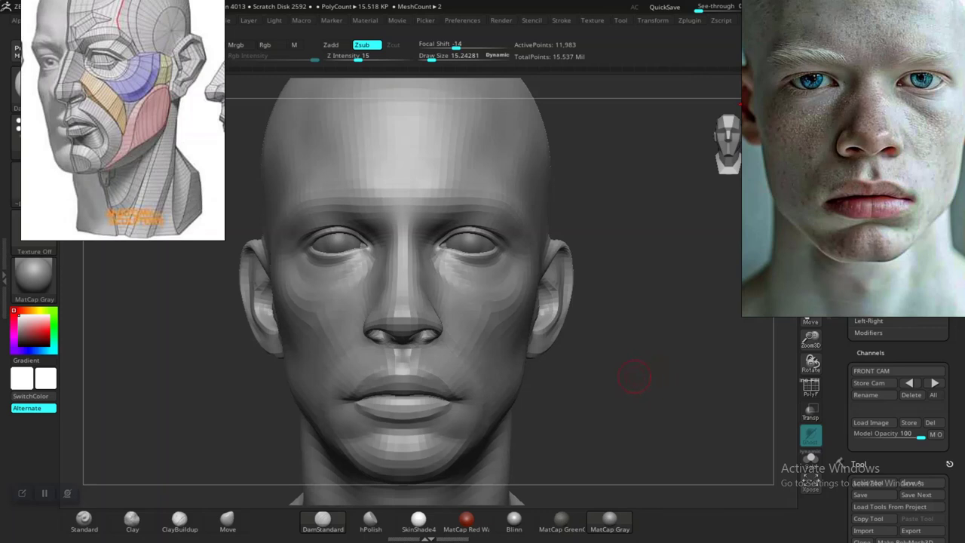
Check the lower face from below and switch to the Move brush with a draw size of about 45.
{"action": "mouse_move", "coordinate": [638, 382]}
{"action": "left_mouse_down", "text": "alt"}
{"action": "mouse_move", "coordinate": [653, 400]}
{"action": "mouse_move", "coordinate": [647, 420]}
{"action": "mouse_move", "coordinate": [615, 347]}
{"action": "mouse_move", "coordinate": [647, 375]}
{"action": "mouse_move", "coordinate": [619, 409]}
{"action": "mouse_move", "coordinate": [618, 392]}
{"action": "mouse_move", "coordinate": [640, 423]}
{"action": "mouse_move", "coordinate": [579, 375]}
{"action": "left_mouse_up", "text": "alt"}
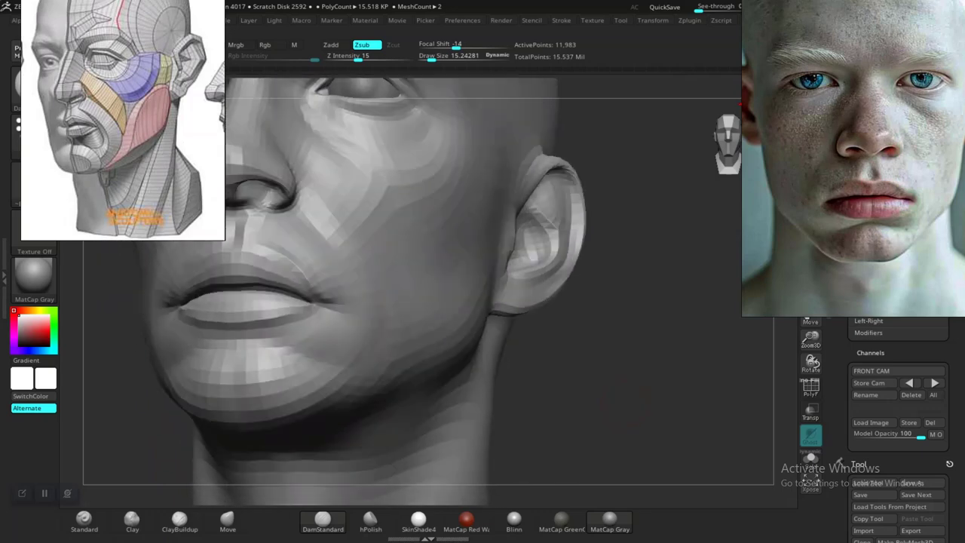
{"action": "mouse_move", "coordinate": [621, 401]}
{"action": "left_mouse_down"}
{"action": "mouse_move", "coordinate": [629, 414]}
{"action": "mouse_move", "coordinate": [593, 349]}
{"action": "mouse_move", "coordinate": [641, 414]}
{"action": "left_mouse_up"}
{"action": "key", "text": "space"}
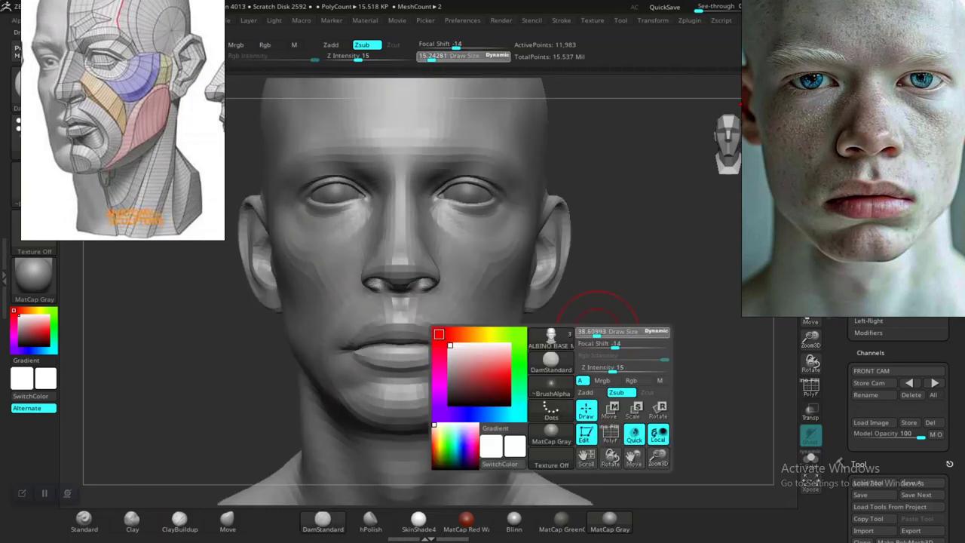
{"action": "left_click_drag", "start_coordinate": [597, 332], "coordinate": [600, 331]}
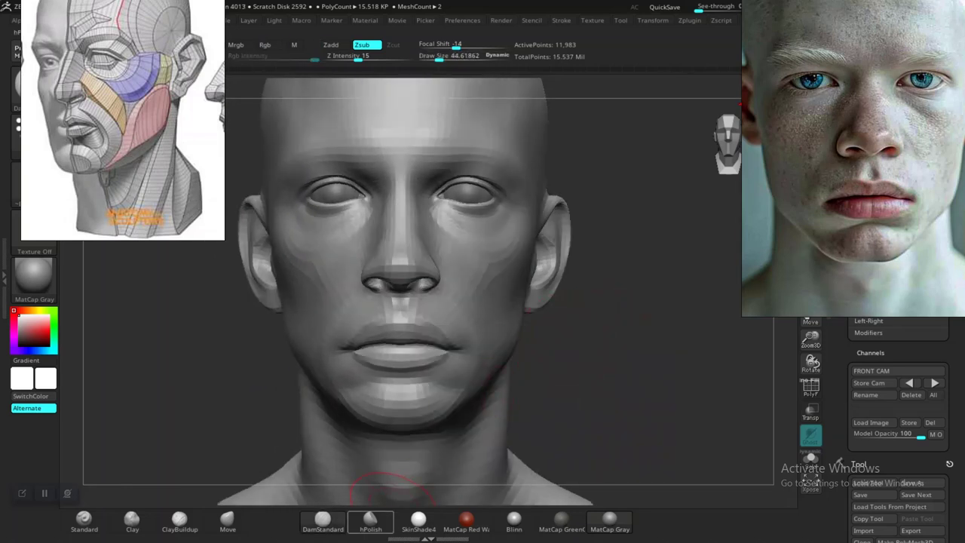
{"action": "left_click", "coordinate": [229, 519]}
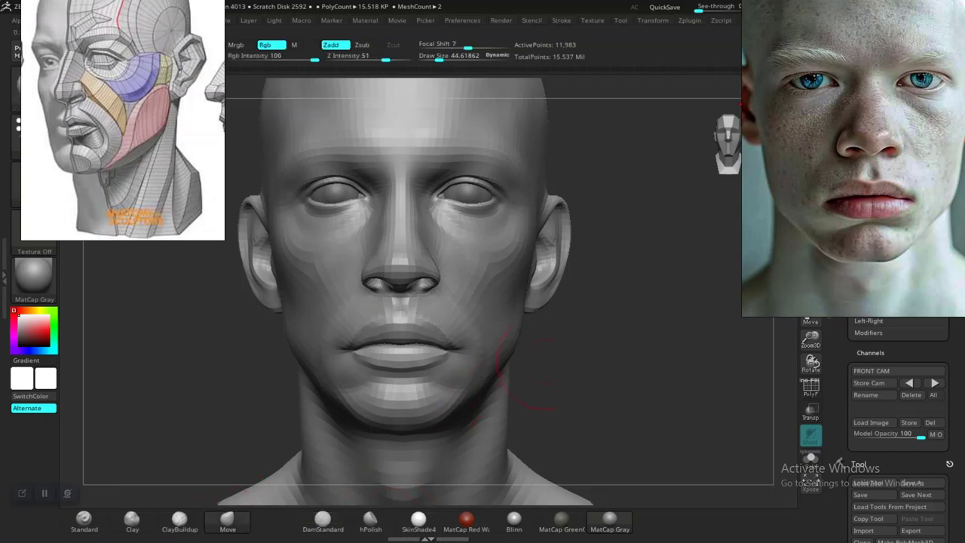
Examine the mouth, jaw and cheeks from below and the front, and shift the portrait reference to show its ear.
{"action": "mouse_move", "coordinate": [632, 385]}
{"action": "left_mouse_down", "text": "alt"}
{"action": "mouse_move", "coordinate": [640, 414]}
{"action": "mouse_move", "coordinate": [642, 358]}
{"action": "mouse_move", "coordinate": [589, 329]}
{"action": "mouse_move", "coordinate": [579, 330]}
{"action": "mouse_move", "coordinate": [625, 410]}
{"action": "mouse_move", "coordinate": [641, 417]}
{"action": "mouse_move", "coordinate": [648, 409]}
{"action": "mouse_move", "coordinate": [513, 332]}
{"action": "left_mouse_up", "text": "alt"}
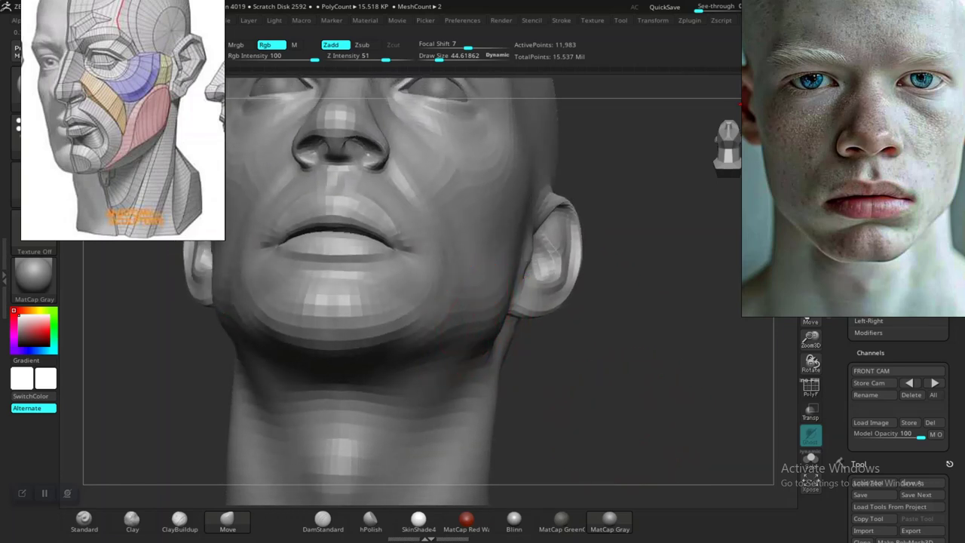
{"action": "left_click_drag", "start_coordinate": [585, 408], "coordinate": [604, 460]}
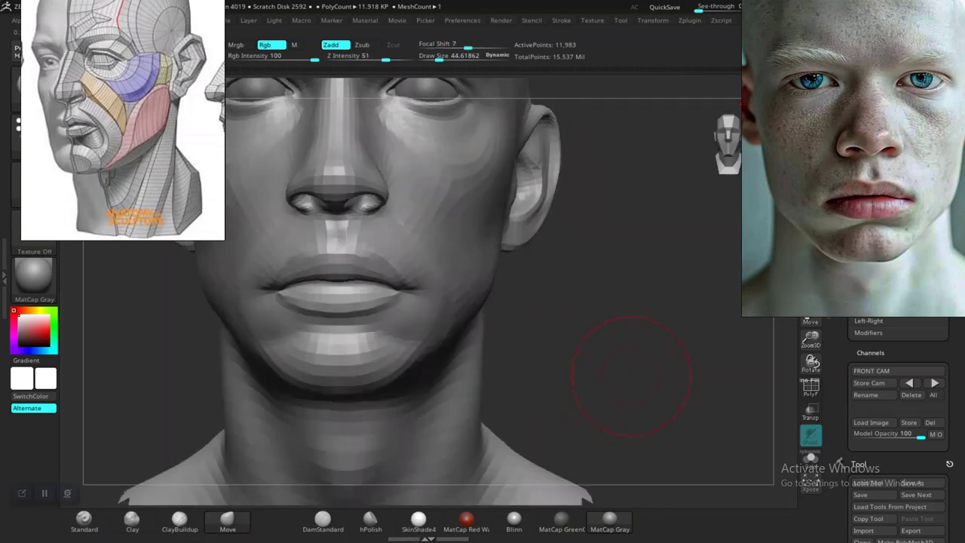
{"action": "mouse_move", "coordinate": [631, 377]}
{"action": "left_mouse_down", "text": "alt"}
{"action": "mouse_move", "coordinate": [569, 306]}
{"action": "mouse_move", "coordinate": [574, 358]}
{"action": "mouse_move", "coordinate": [629, 391]}
{"action": "mouse_move", "coordinate": [586, 377]}
{"action": "mouse_move", "coordinate": [619, 415]}
{"action": "mouse_move", "coordinate": [587, 396]}
{"action": "mouse_move", "coordinate": [607, 384]}
{"action": "left_mouse_up", "text": "alt"}
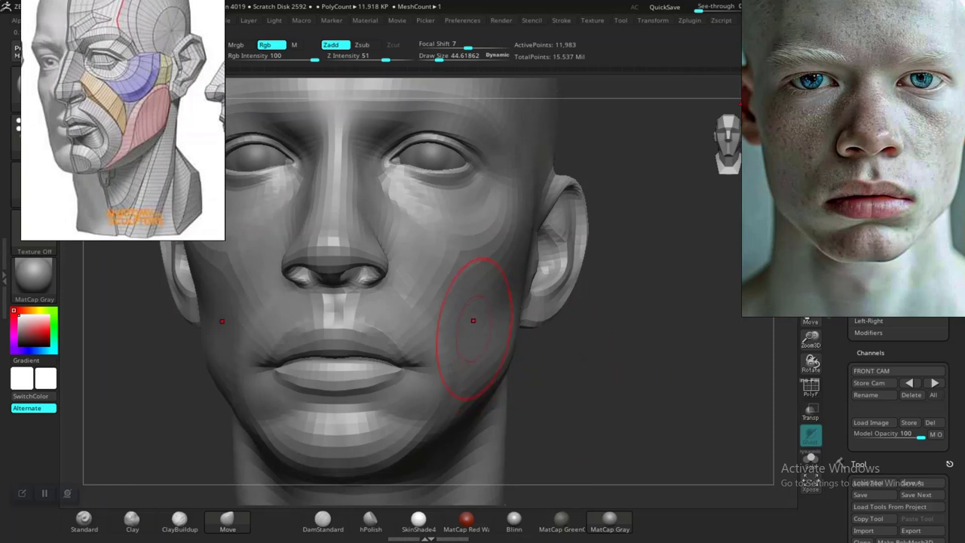
{"action": "key", "text": "f"}
{"action": "left_click_drag", "start_coordinate": [594, 365], "coordinate": [607, 380]}
{"action": "middle_click_drag", "start_coordinate": [845, 177], "coordinate": [804, 221]}
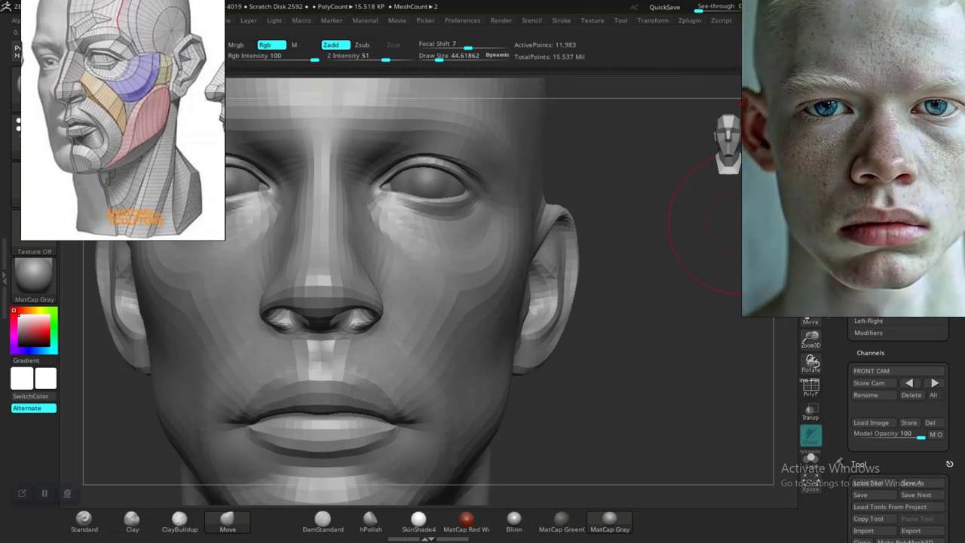
{"action": "middle_click_drag", "start_coordinate": [849, 181], "coordinate": [862, 181]}
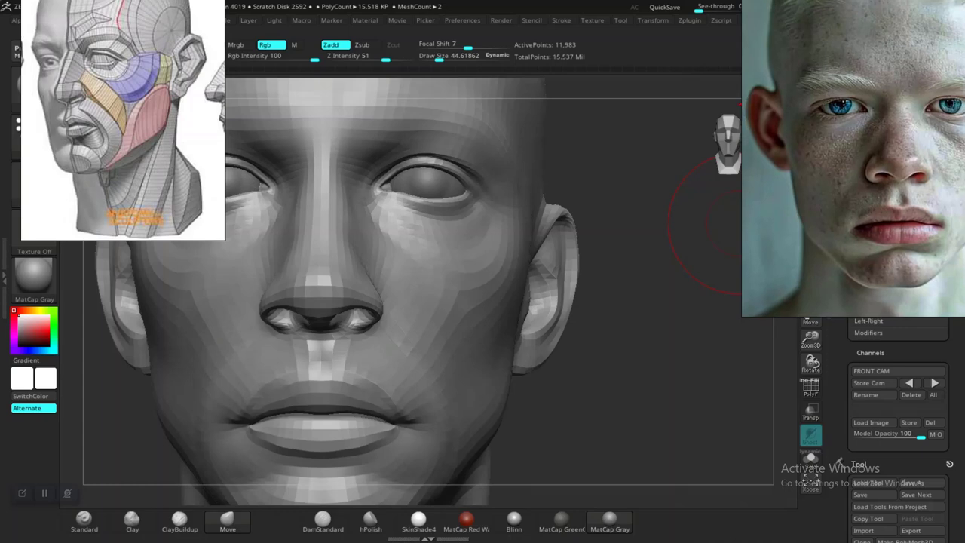
Turn to the side of the face, switch to the Standard brush and return to the front view.
{"action": "left_click_drag", "start_coordinate": [599, 383], "coordinate": [598, 405]}
{"action": "left_click_drag", "start_coordinate": [598, 406], "coordinate": [533, 375], "text": "alt"}
{"action": "mouse_move", "coordinate": [683, 381]}
{"action": "left_mouse_down", "text": "alt"}
{"action": "mouse_move", "coordinate": [681, 362]}
{"action": "mouse_move", "coordinate": [642, 351]}
{"action": "left_mouse_up", "text": "alt"}
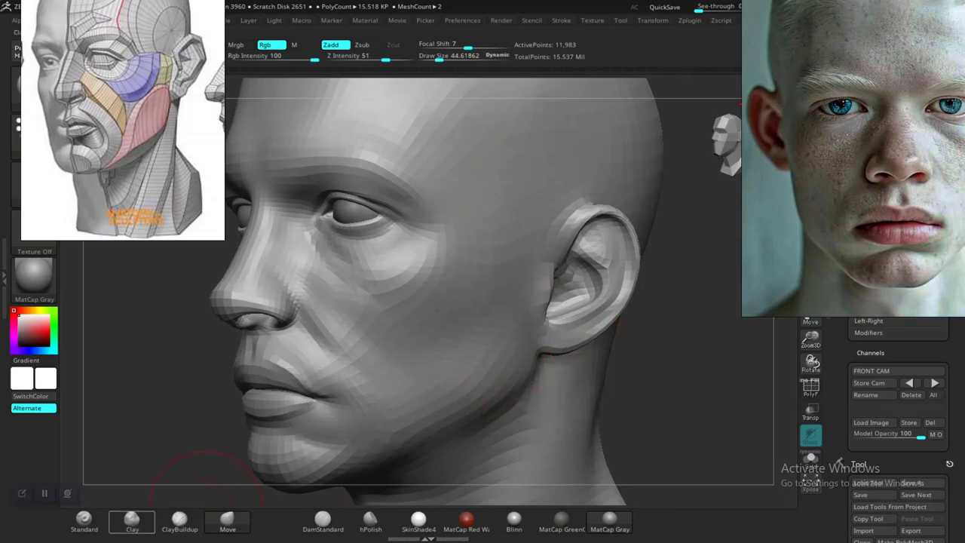
{"action": "key", "text": "b"}
{"action": "key", "text": "s"}
{"action": "key", "text": "t"}
{"action": "left_click_drag", "start_coordinate": [737, 386], "coordinate": [813, 375]}
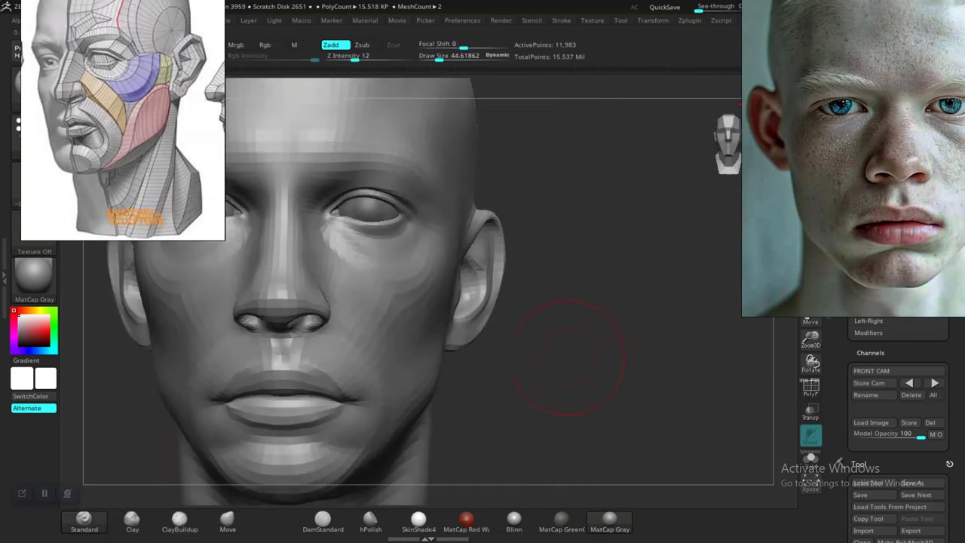
Work on the side of the cheek in front of the ear with the Standard brush and undo the last stroke.
{"action": "left_click_drag", "start_coordinate": [586, 358], "coordinate": [577, 384], "text": "alt"}
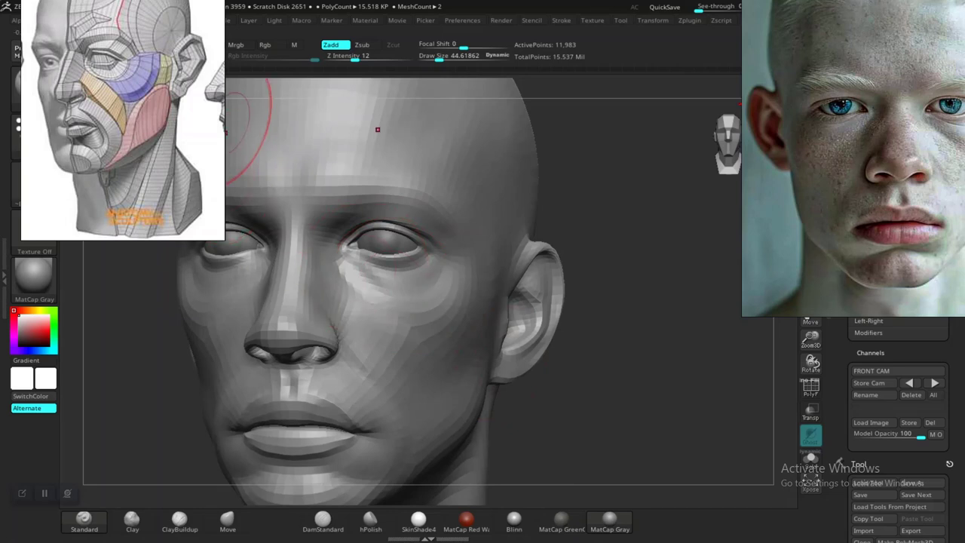
{"action": "left_click_drag", "start_coordinate": [631, 190], "coordinate": [530, 179]}
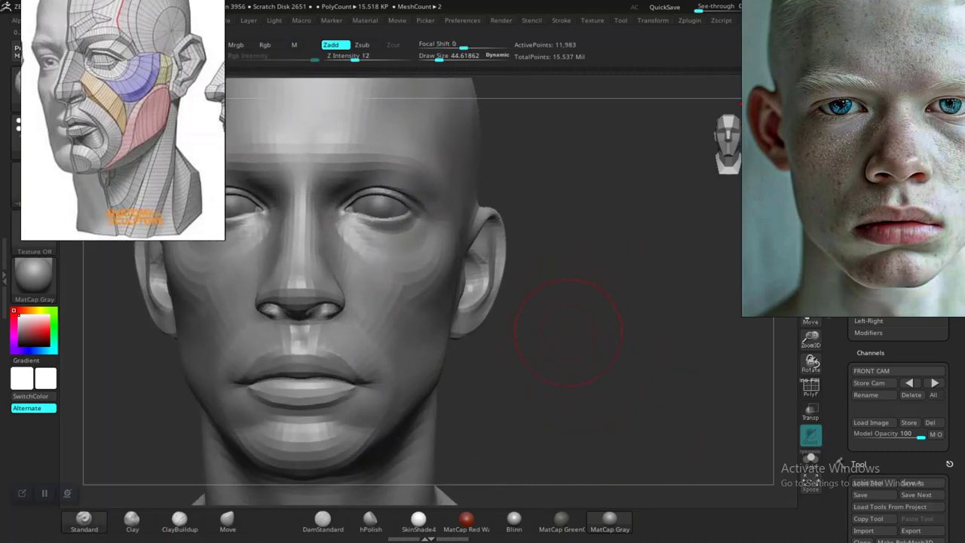
{"action": "mouse_move", "coordinate": [569, 332]}
{"action": "left_mouse_down", "text": "alt"}
{"action": "mouse_move", "coordinate": [597, 355]}
{"action": "mouse_move", "coordinate": [483, 343]}
{"action": "left_mouse_up", "text": "alt"}
{"action": "mouse_move", "coordinate": [632, 381]}
{"action": "left_mouse_down", "text": "alt"}
{"action": "mouse_move", "coordinate": [636, 374]}
{"action": "mouse_move", "coordinate": [649, 385]}
{"action": "left_mouse_up", "text": "alt"}
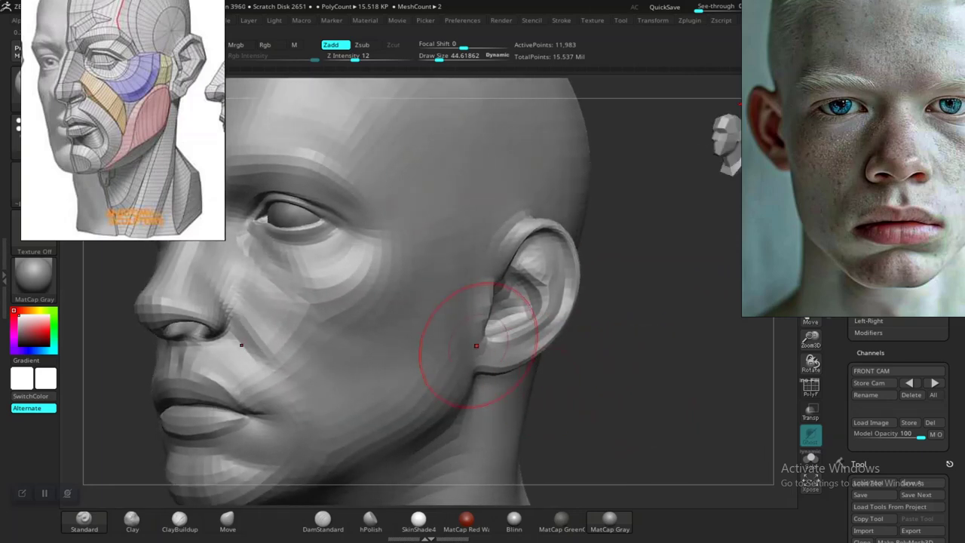
{"action": "key", "text": "ctrl+z"}
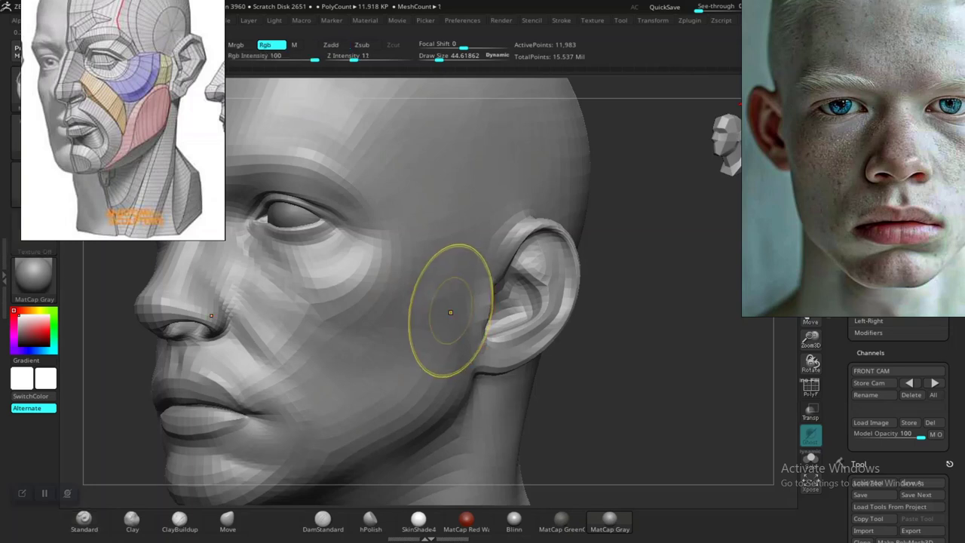
Switch to DamStandard, check the ear and side cheek near profile, and frame the head beside the repositioned portrait reference.
{"action": "left_click", "coordinate": [323, 520]}
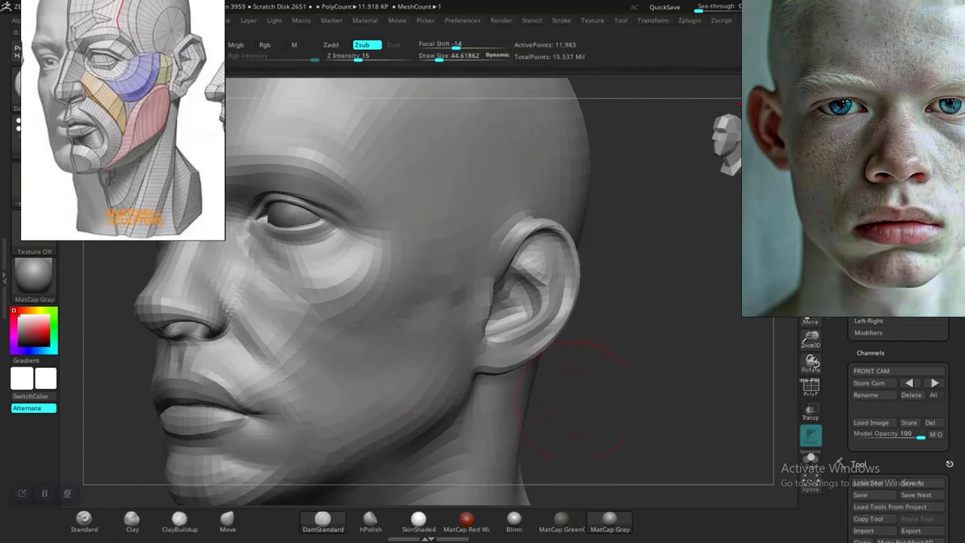
{"action": "mouse_move", "coordinate": [579, 407]}
{"action": "left_mouse_down", "text": "shift"}
{"action": "mouse_move", "coordinate": [613, 412]}
{"action": "mouse_move", "coordinate": [603, 353]}
{"action": "mouse_move", "coordinate": [609, 420]}
{"action": "left_mouse_up", "text": "shift"}
{"action": "left_click_drag", "start_coordinate": [610, 419], "coordinate": [497, 353]}
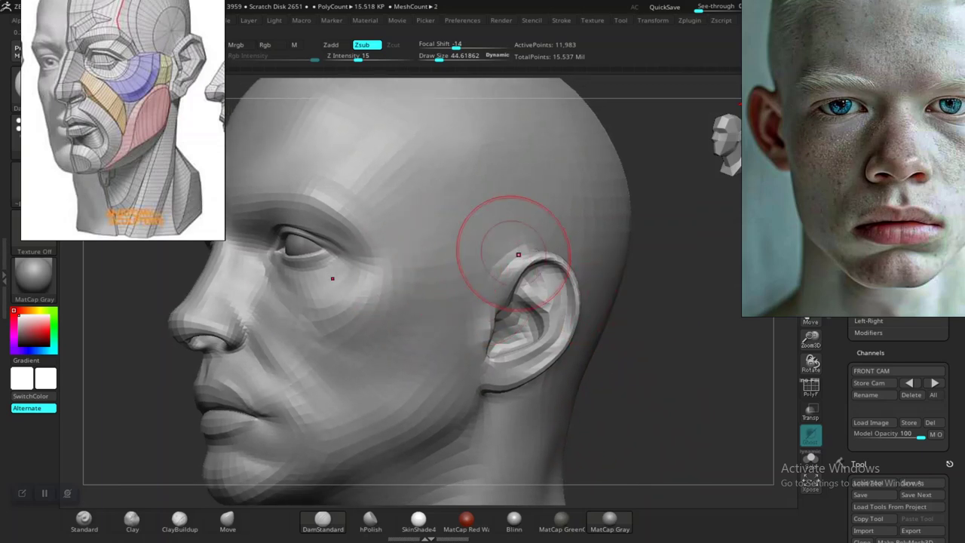
{"action": "mouse_move", "coordinate": [647, 312]}
{"action": "left_mouse_down", "text": "shift"}
{"action": "mouse_move", "coordinate": [647, 386]}
{"action": "mouse_move", "coordinate": [650, 325]}
{"action": "mouse_move", "coordinate": [660, 339]}
{"action": "left_mouse_up", "text": "shift"}
{"action": "middle_click_drag", "start_coordinate": [824, 264], "coordinate": [766, 291]}
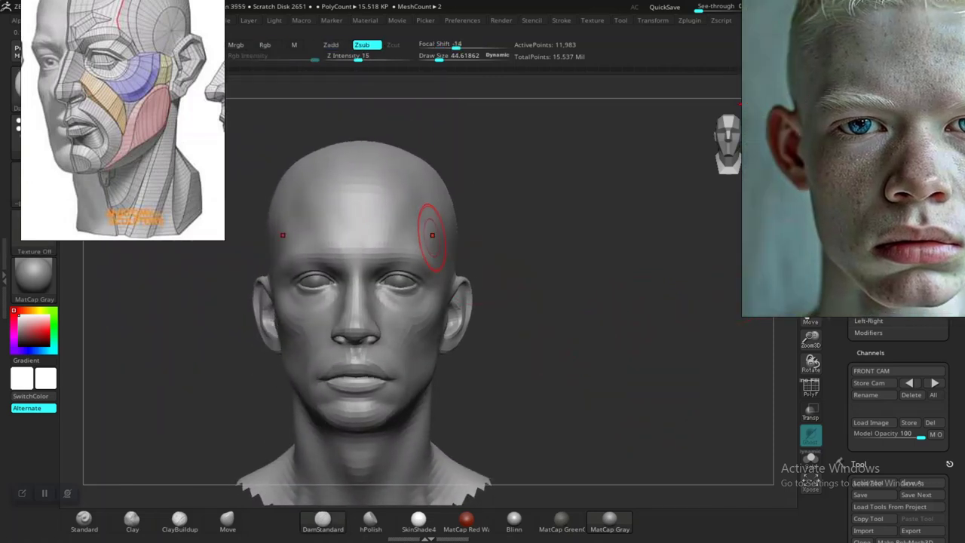
{"action": "mouse_move", "coordinate": [520, 301]}
{"action": "left_mouse_down", "text": "alt"}
{"action": "mouse_move", "coordinate": [552, 312]}
{"action": "mouse_move", "coordinate": [552, 343]}
{"action": "left_mouse_up", "text": "alt"}
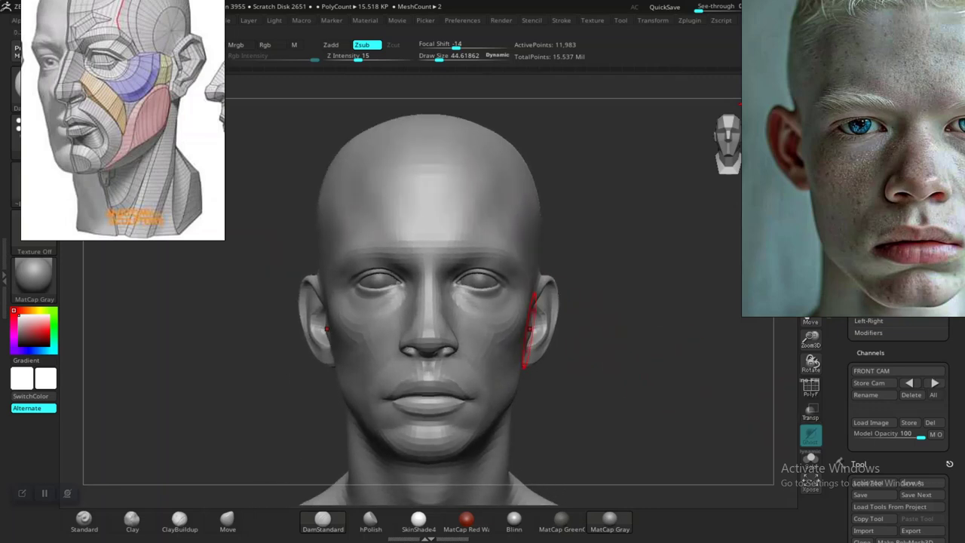
Save the project as ALBINO MALE 01, replacing the existing file.
{"action": "key", "text": "ctrl+s"}
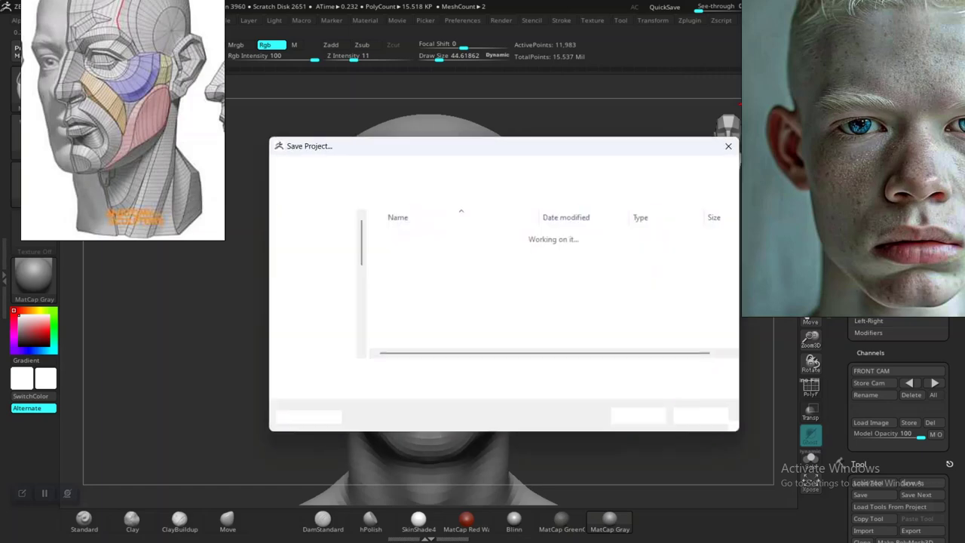
{"action": "key", "text": "Return"}
{"action": "key", "text": "Left"}
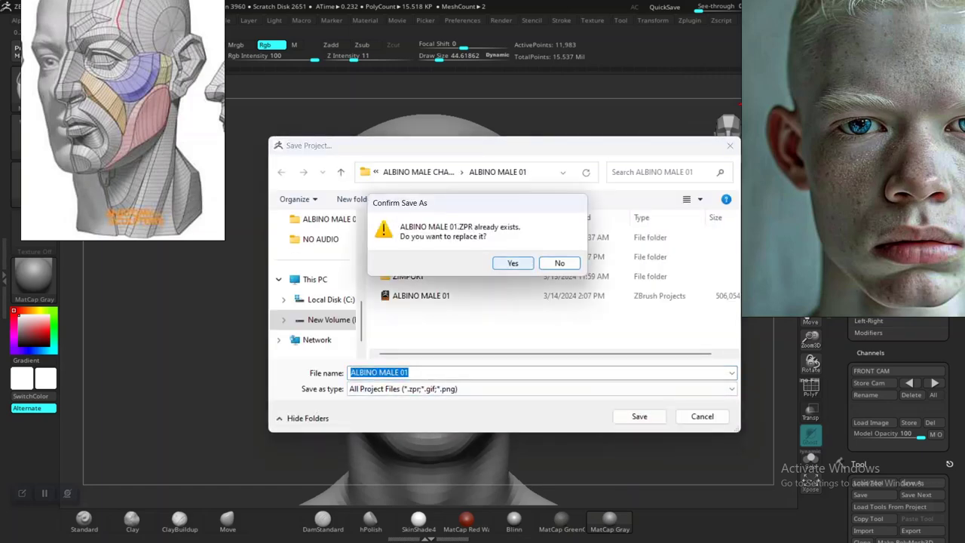
{"action": "key", "text": "Return"}
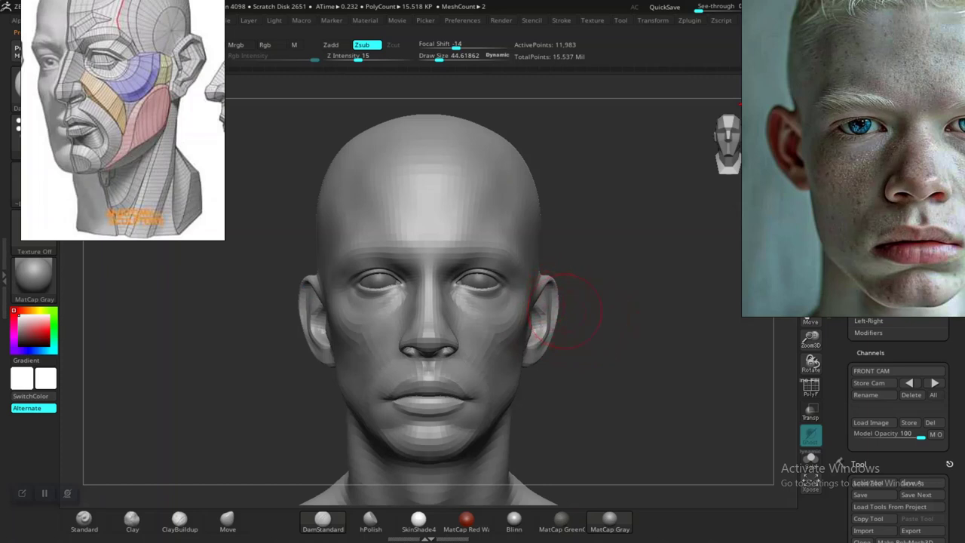
Compare the head with the overlaid front portrait, enlarge the draw size to about 65 and hide the overlay again.
{"action": "key", "text": "shift+z"}
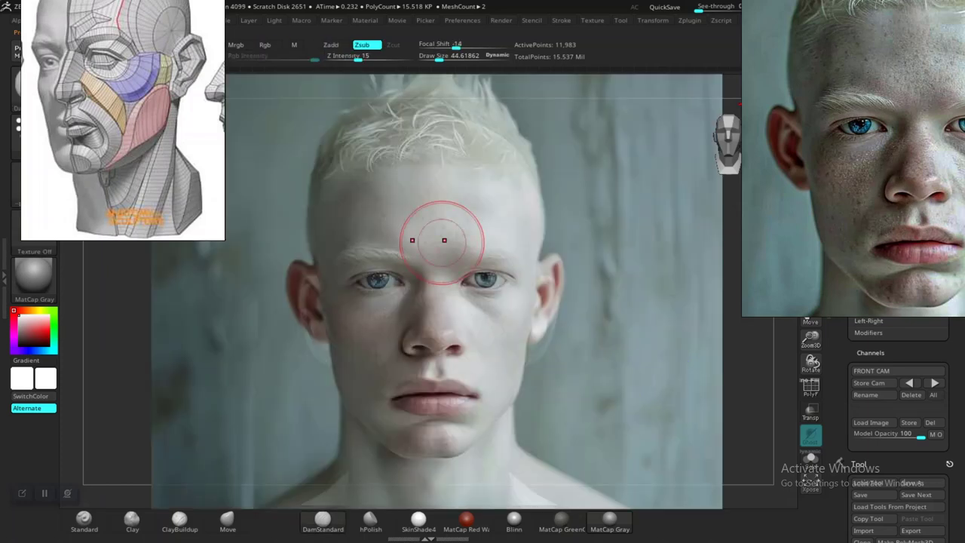
{"action": "key", "text": "bracketright"}
{"action": "key", "text": "bracketright"}
{"action": "key", "text": "bracketright"}
{"action": "key", "text": "bracketright"}
{"action": "key", "text": "bracketright"}
{"action": "key", "text": "bracketright"}
{"action": "key", "text": "bracketright"}
{"action": "key", "text": "bracketright"}
{"action": "key", "text": "bracketright"}
{"action": "key", "text": "bracketright"}
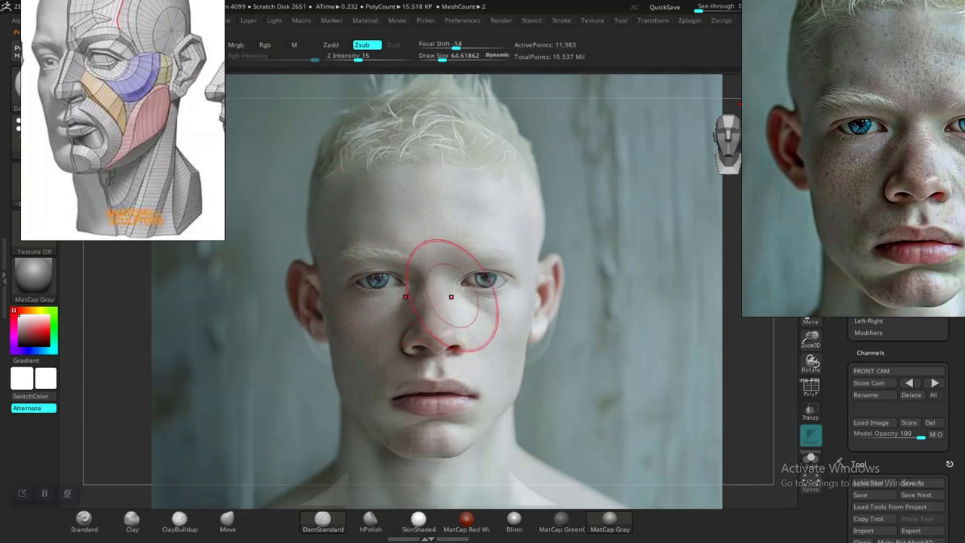
{"action": "key", "text": "shift+z"}
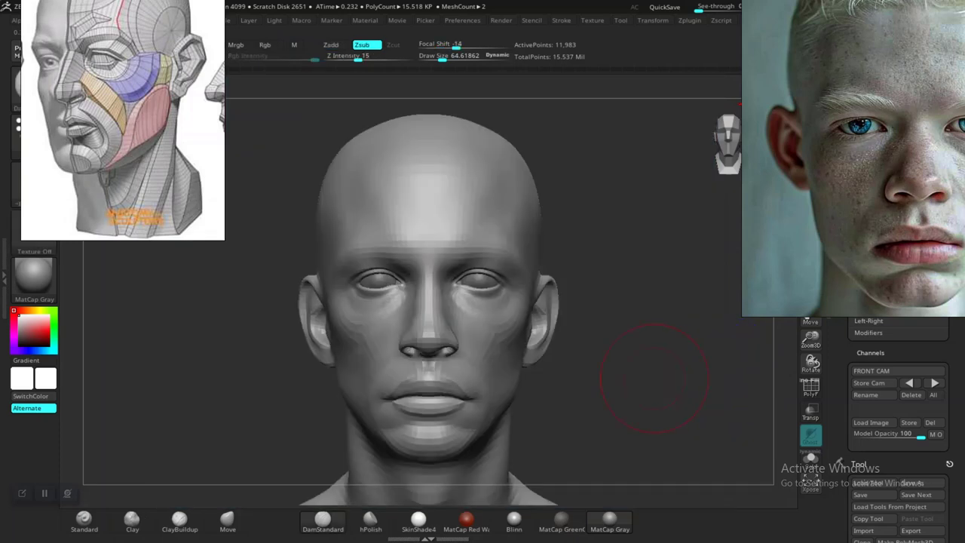
{"action": "mouse_move", "coordinate": [187, 391]}
{"action": "left_mouse_down"}
{"action": "mouse_move", "coordinate": [218, 392]}
{"action": "mouse_move", "coordinate": [198, 392]}
{"action": "left_mouse_up"}
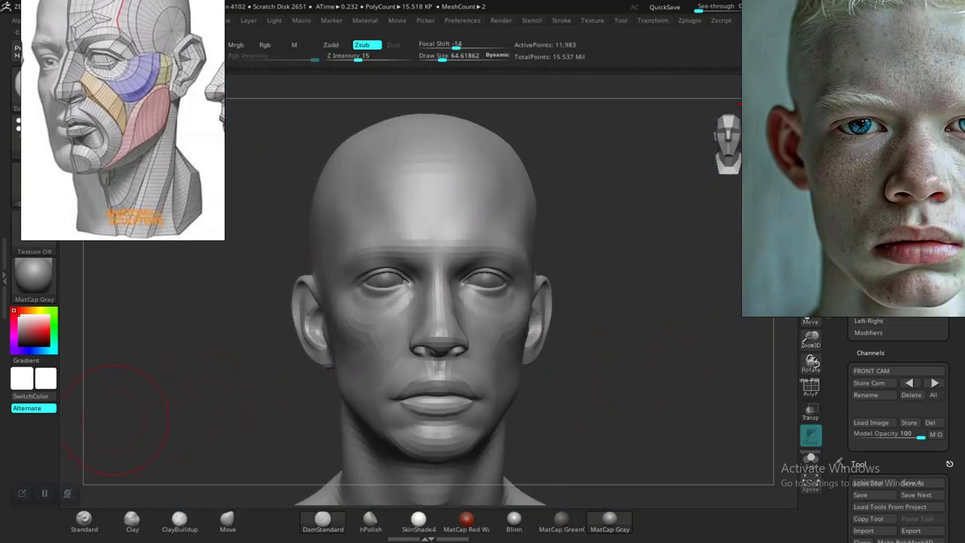